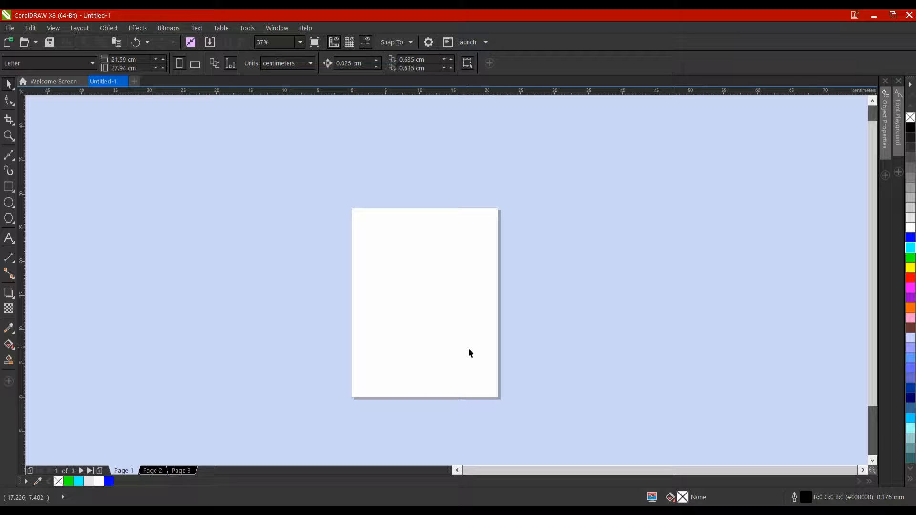
- Paste the bulldog photo onto page 1
drag(432, 354, 384, 303)
scroll(374, 256, up, 1)
drag(375, 257, 375, 289)
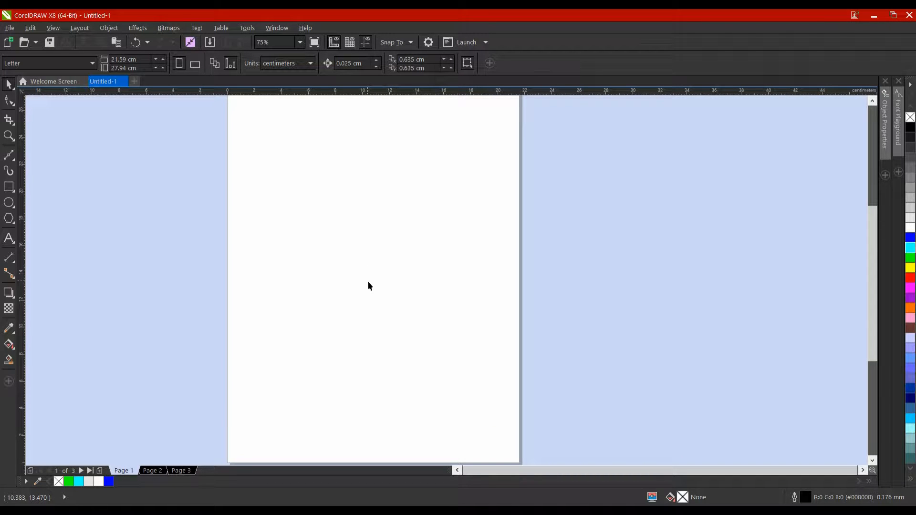
key(ctrl+v)
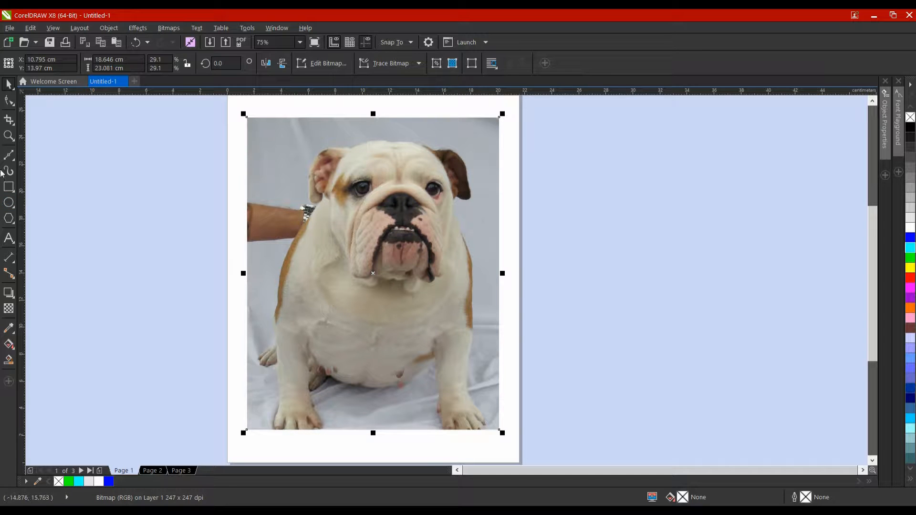
- Start a Bezier path on the dog's brown flank and trace the shoulder edge up past the wristwatch to just below the ear
click(9, 154)
scroll(301, 260, up, 3)
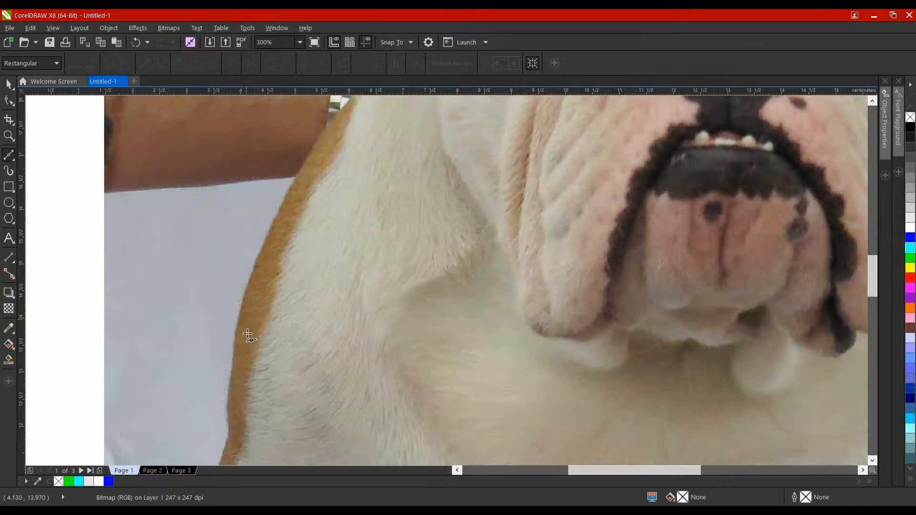
drag(260, 313, 228, 277)
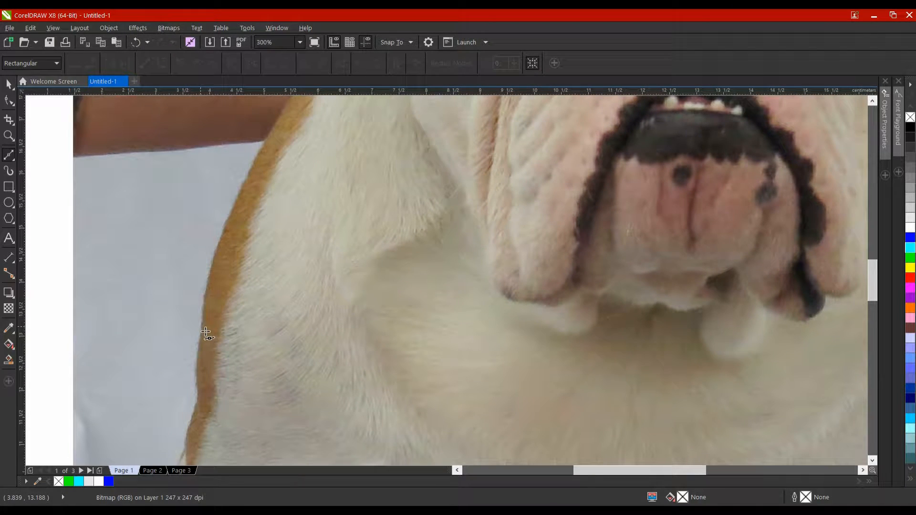
click(206, 332)
mouse_move(237, 196)
mouse_down()
mouse_move(274, 174)
mouse_move(271, 151)
mouse_move(185, 320)
mouse_up()
click(243, 234)
drag(243, 234, 319, 287)
click(277, 172)
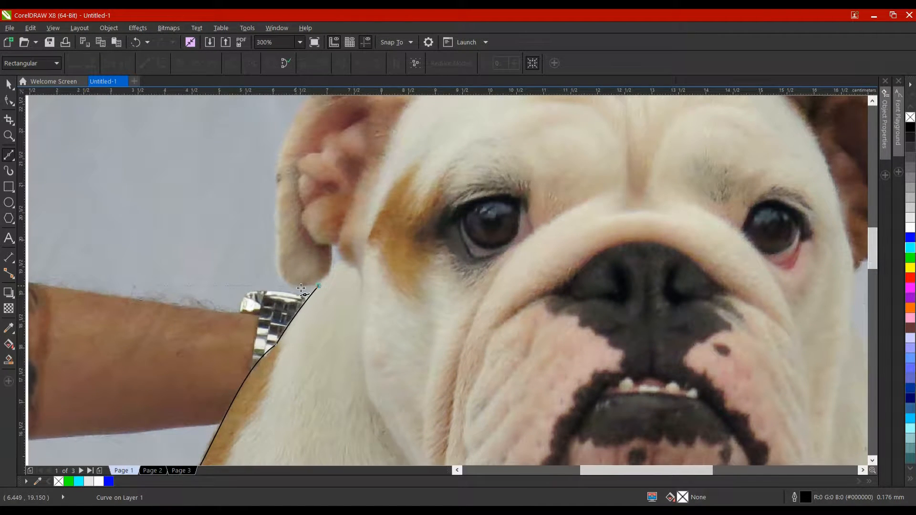
- Continue the Bezier outline around the lower tip of the pale ear and up along its outer edge
scroll(301, 289, up, 2)
scroll(266, 282, up, 1)
drag(259, 271, 264, 220)
drag(265, 220, 268, 241)
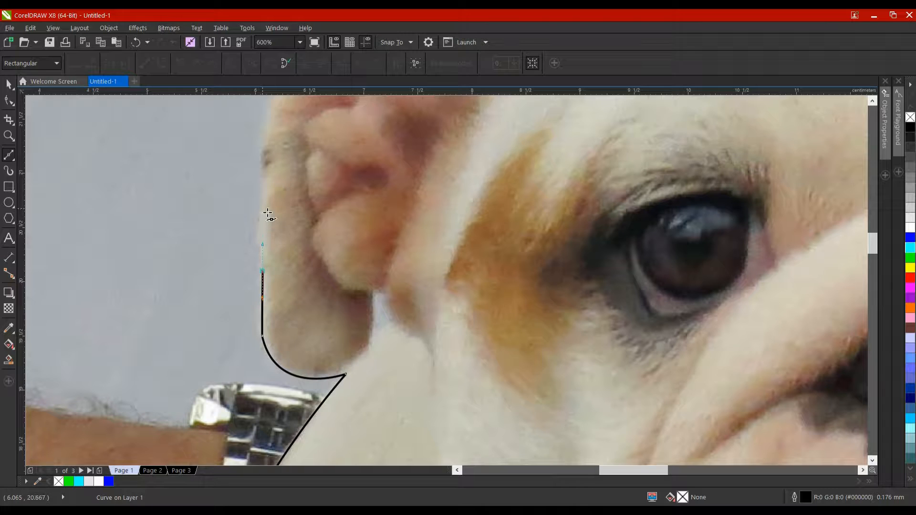
drag(262, 204, 263, 175)
scroll(264, 253, up, 3)
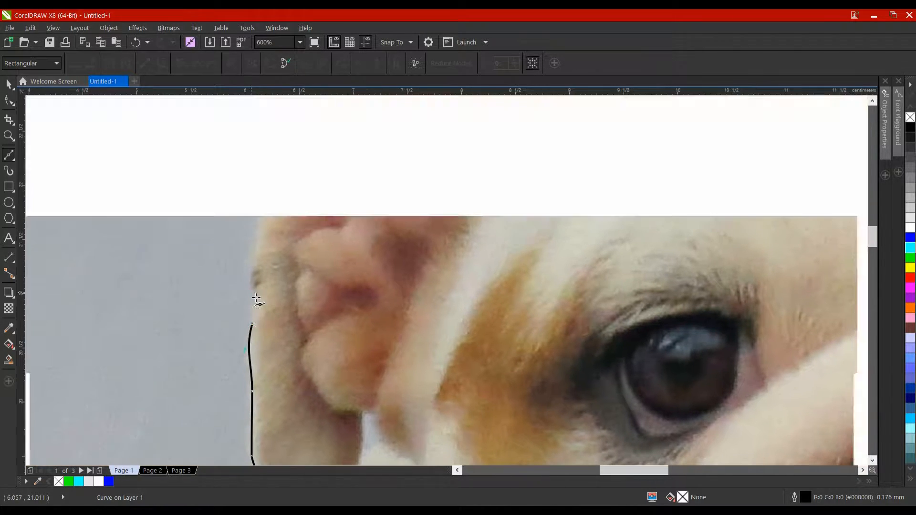
drag(260, 247, 276, 241)
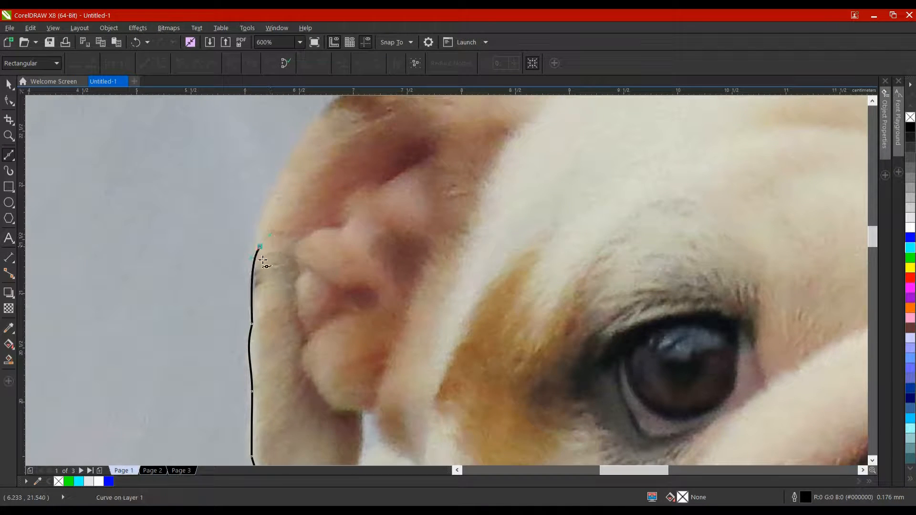
- Trace the curved upper edge of the pale ear toward the point where it meets the head
scroll(266, 258, up, 3)
scroll(266, 257, right, 2)
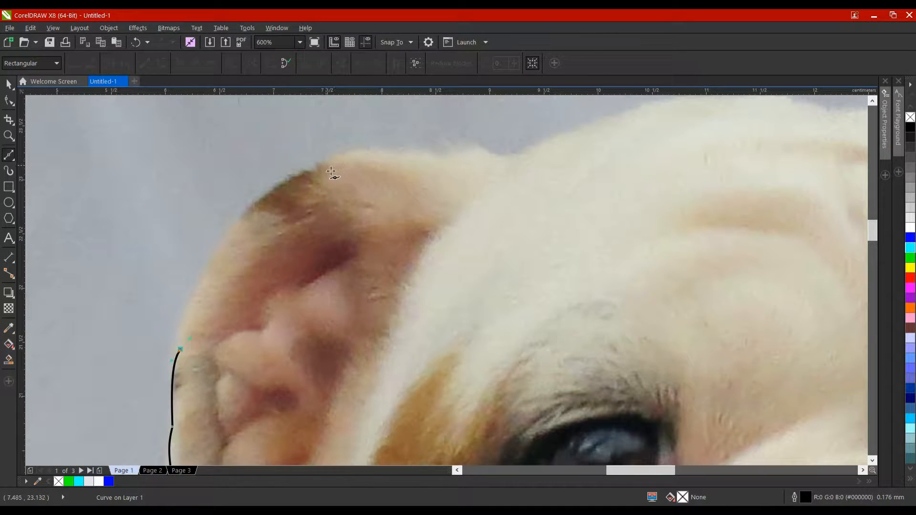
drag(325, 166, 469, 133)
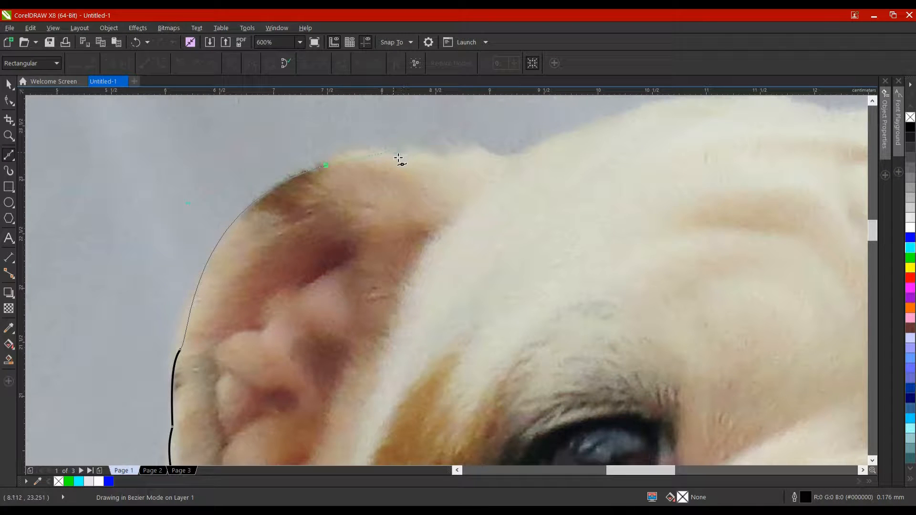
drag(398, 158, 513, 134)
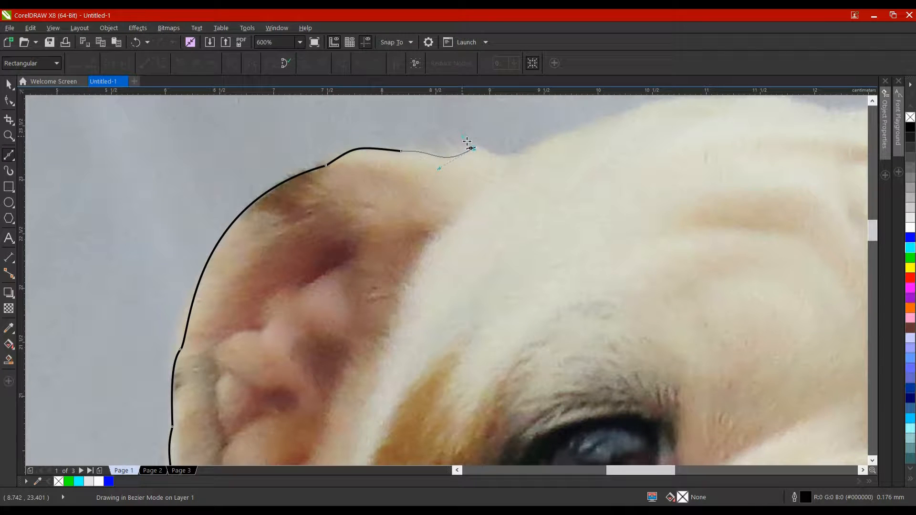
scroll(491, 157, up, 3)
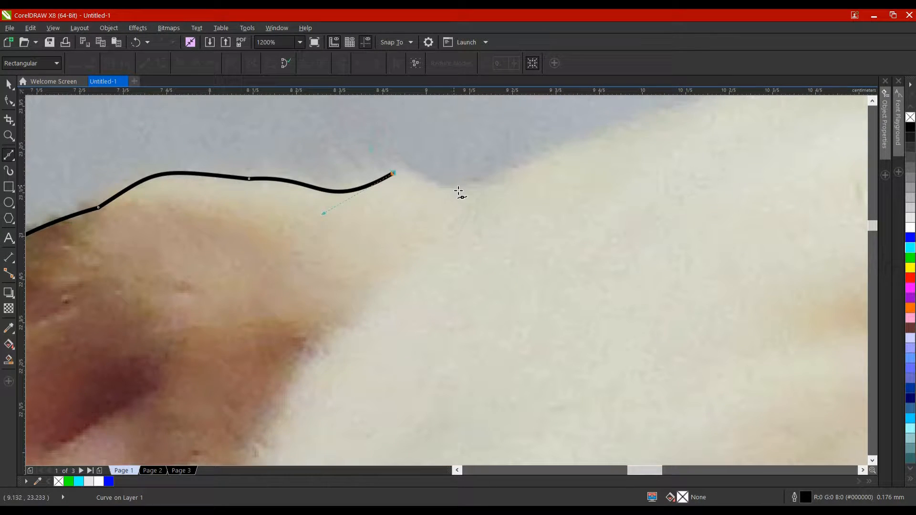
click(450, 185)
key(ctrl+z)
- Trace the small notch between the pale ear and the head with a curved Bezier segment
scroll(397, 178, up, 3)
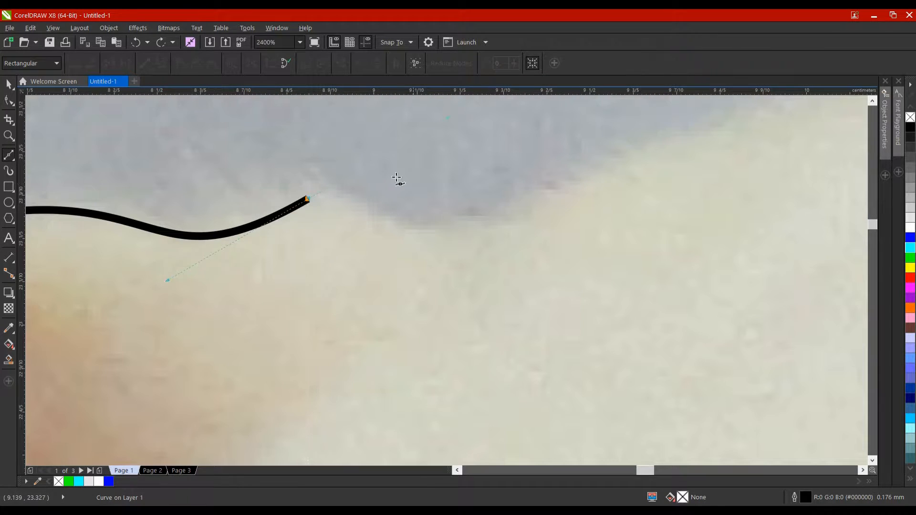
scroll(305, 213, up, 4)
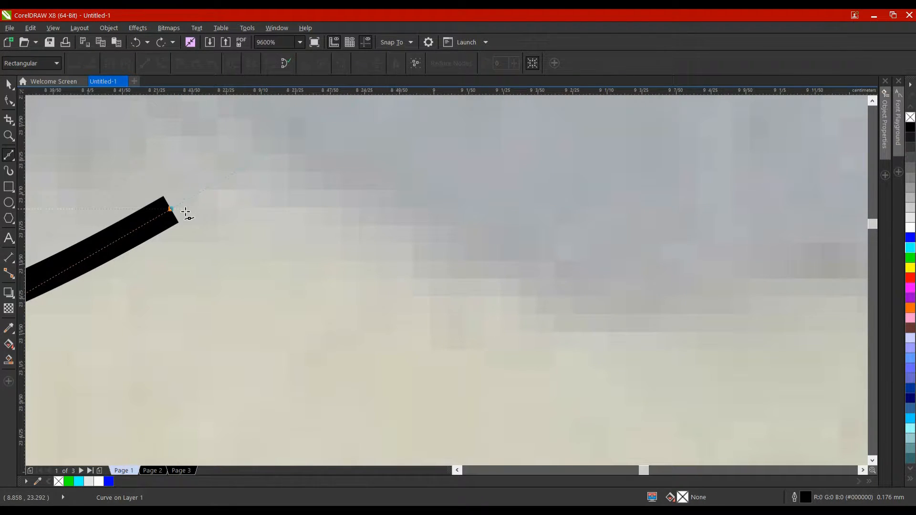
scroll(298, 231, down, 1)
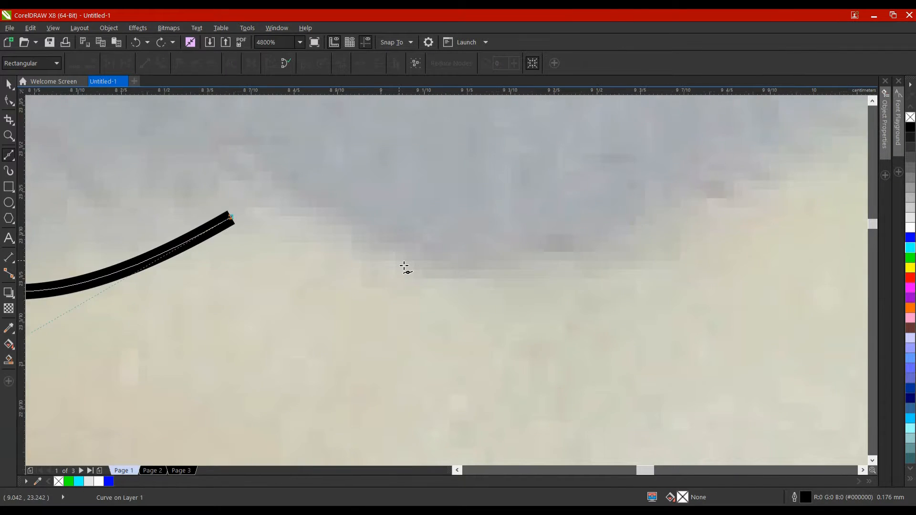
scroll(391, 267, down, 1)
drag(282, 252, 363, 245)
scroll(513, 257, down, 1)
- Trace the top of the head to the central dip in the forehead, turning the last curve handle toward the next segment
drag(513, 258, 112, 310)
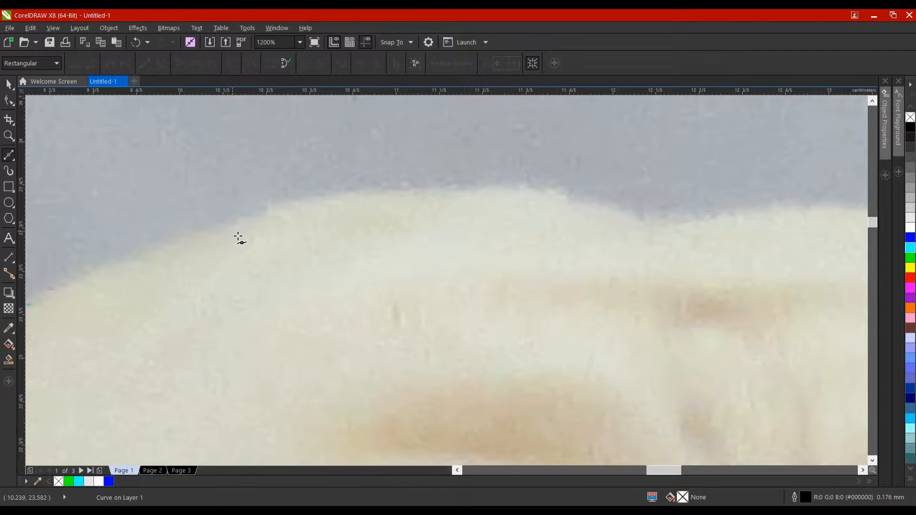
scroll(238, 239, down, 1)
drag(255, 218, 298, 215)
key(c)
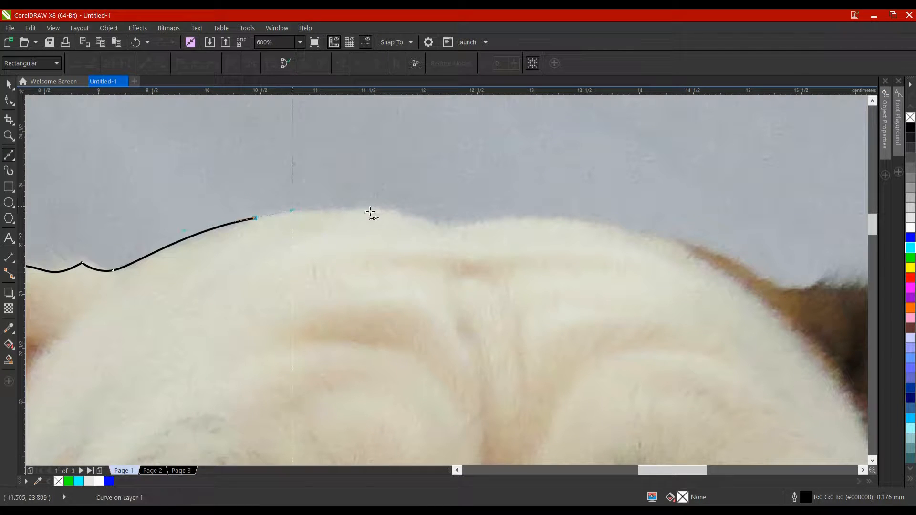
drag(365, 206, 398, 214)
drag(442, 228, 463, 250)
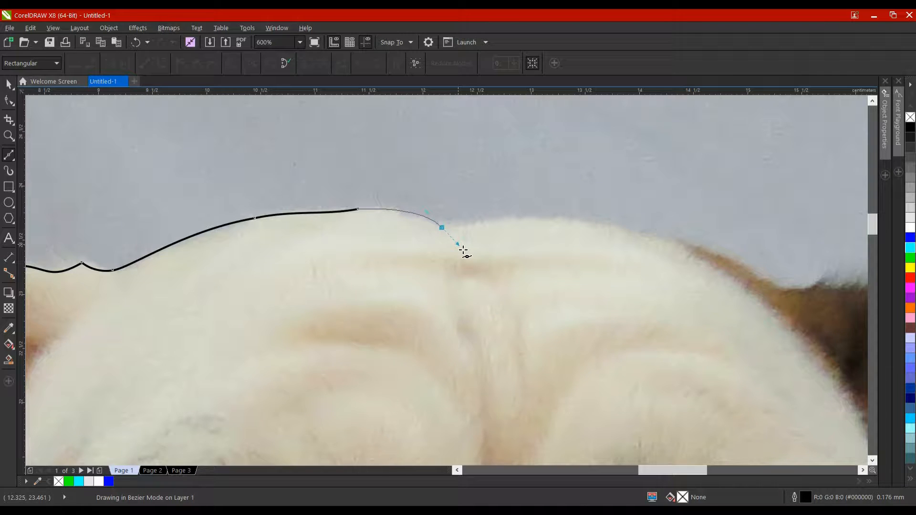
drag(463, 250, 461, 250)
drag(461, 250, 482, 227)
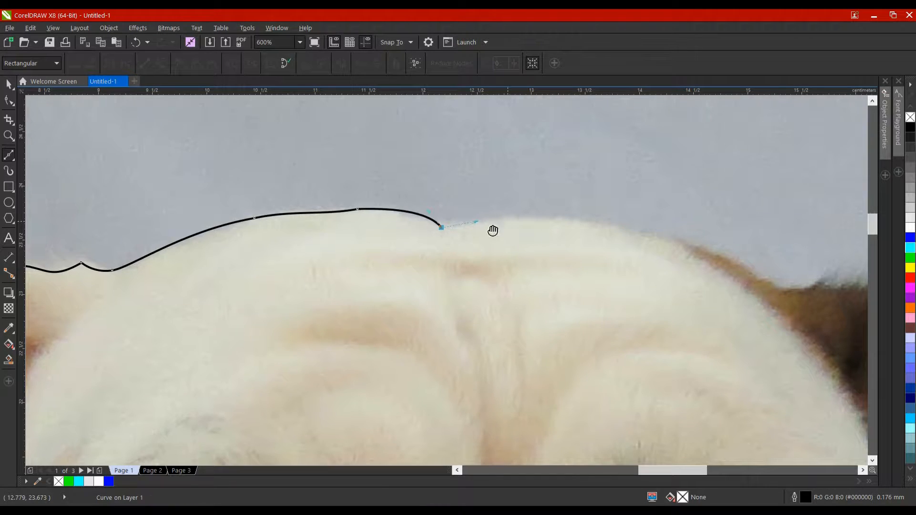
- Continue the outline from the forehead dip over the head's other half to the top of the brown ear
scroll(358, 245, right, 5)
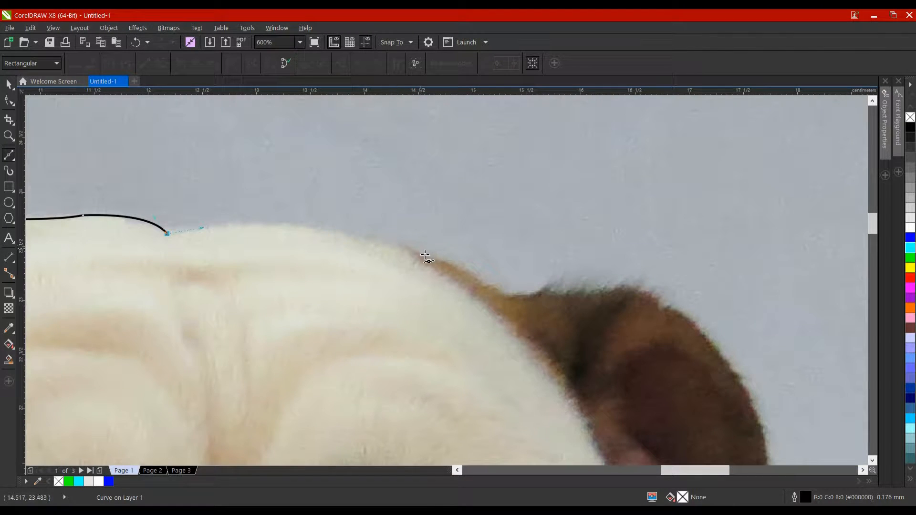
drag(418, 250, 515, 298)
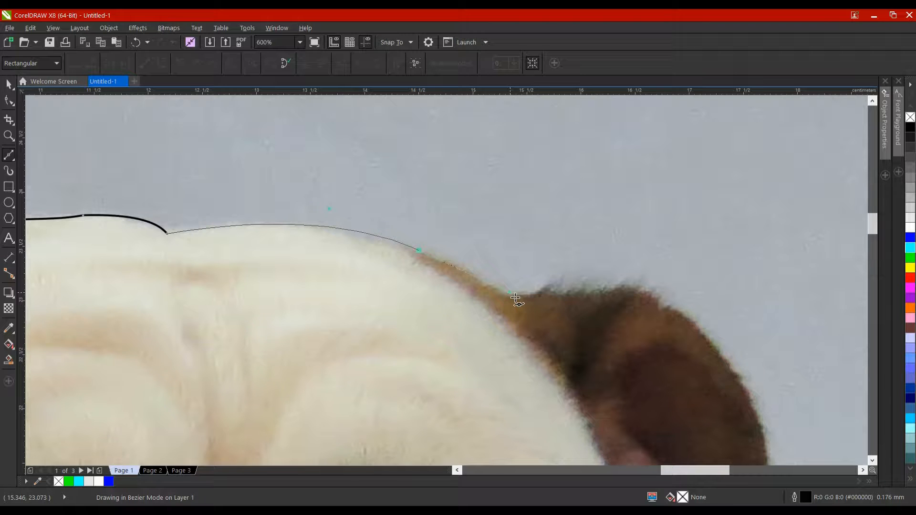
drag(515, 298, 477, 280)
scroll(301, 276, right, 5)
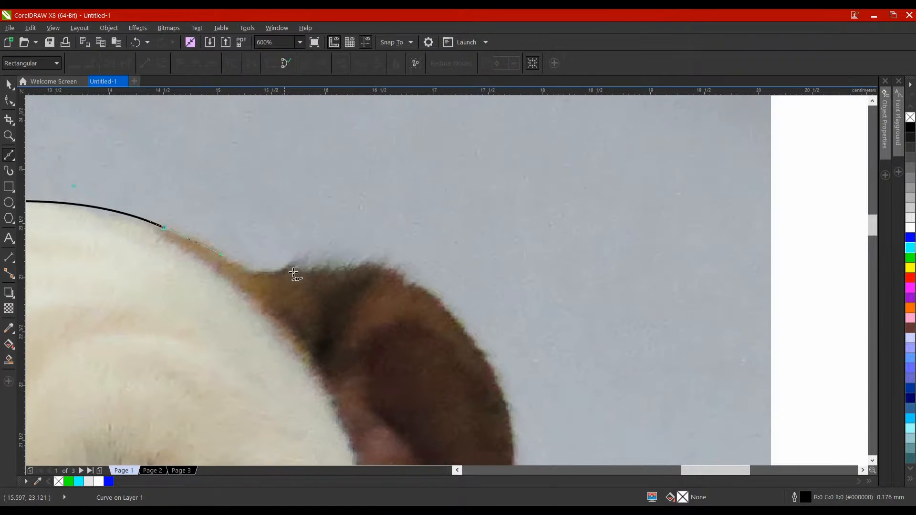
mouse_move(292, 264)
mouse_down()
mouse_move(330, 246)
mouse_move(302, 268)
mouse_move(387, 260)
mouse_move(383, 252)
mouse_up()
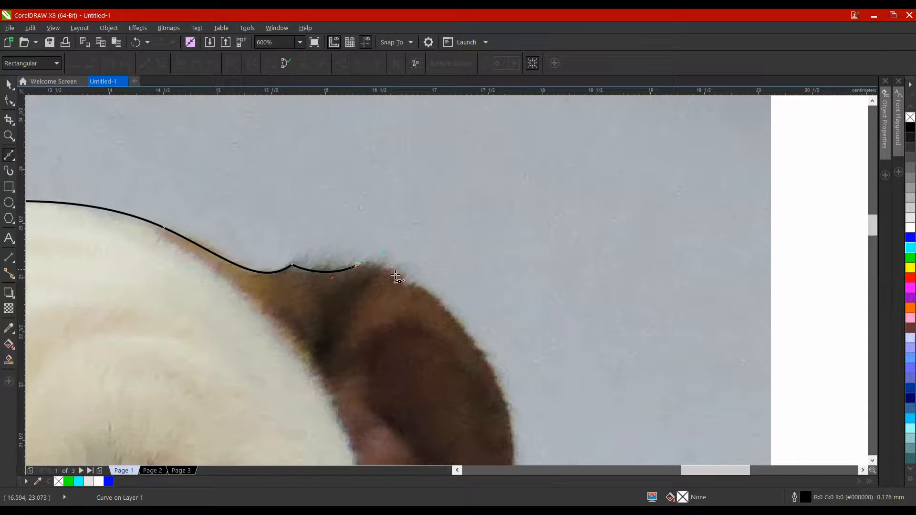
double_click(358, 266)
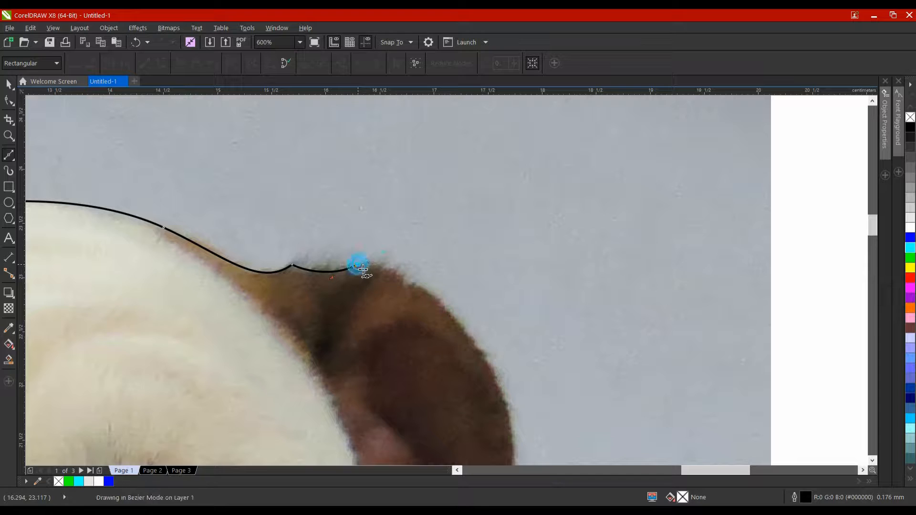
- Trace the outer edge of the brown ear from its top down toward the rounded lower tip
drag(397, 290, 316, 234)
scroll(476, 337, down, 2)
drag(438, 318, 460, 382)
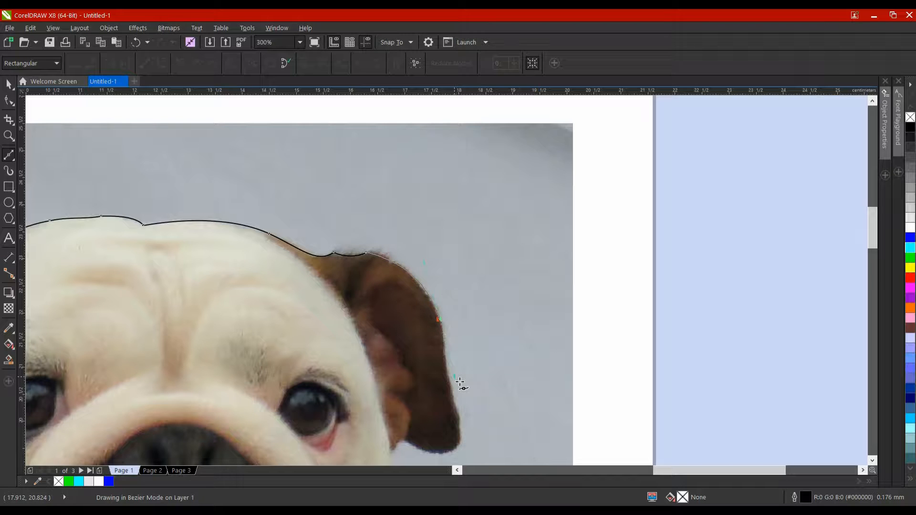
drag(460, 381, 453, 367)
scroll(454, 363, up, 4)
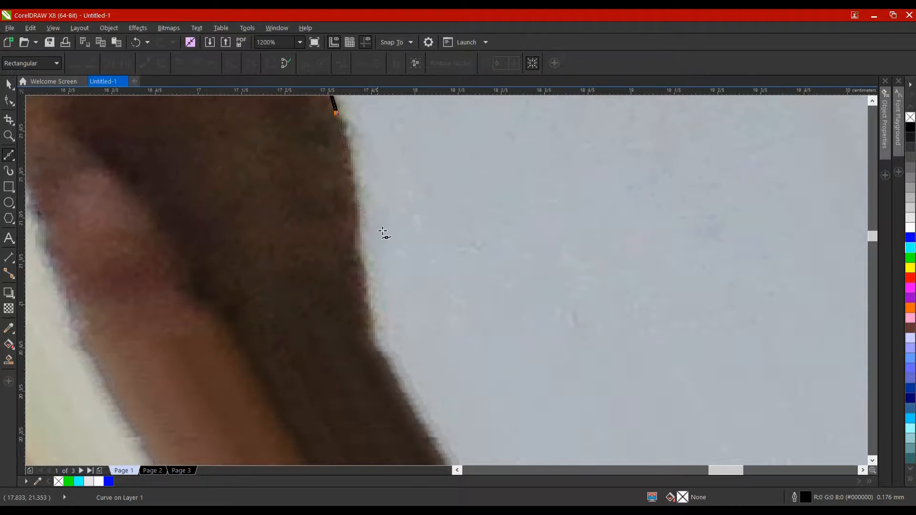
scroll(392, 296, down, 2)
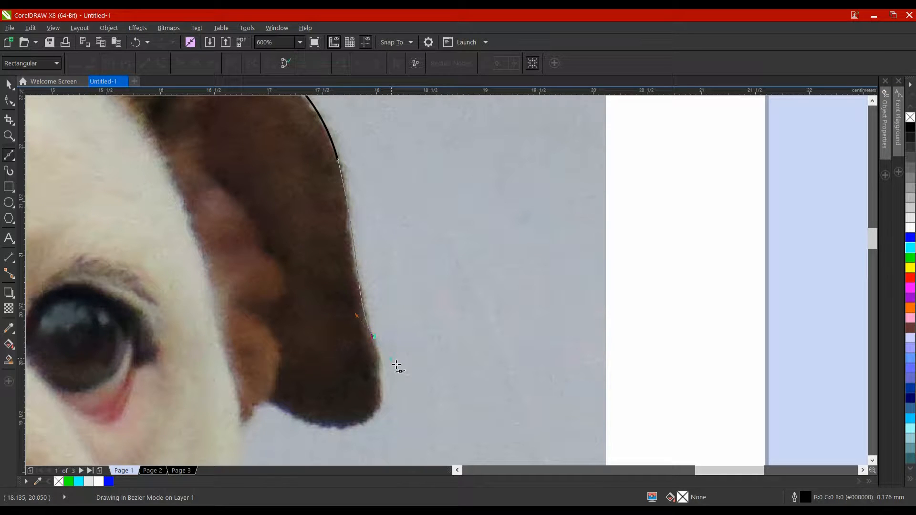
drag(397, 365, 395, 321)
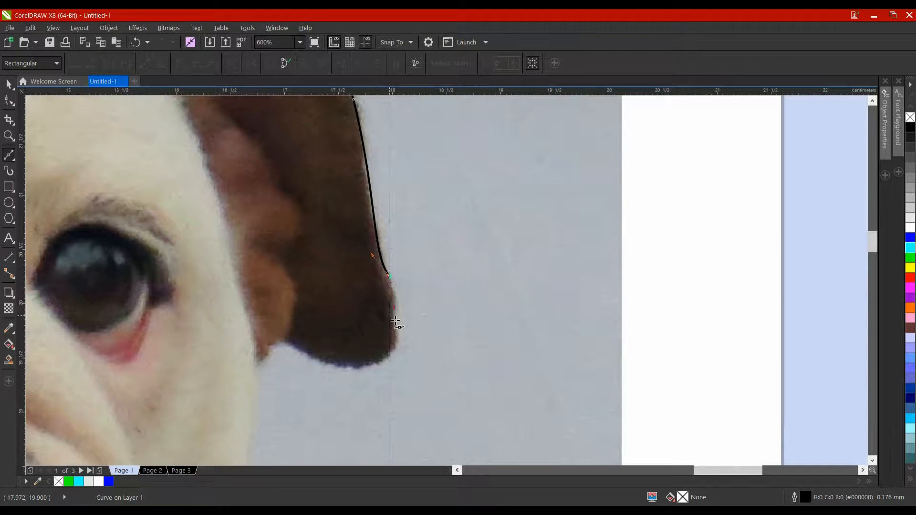
- Trace around the brown ear's rounded lower tip and along its underside to where it meets the cheek
click(390, 316)
mouse_move(283, 344)
mouse_down()
mouse_move(258, 318)
mouse_move(163, 290)
mouse_move(153, 301)
mouse_move(130, 279)
mouse_move(174, 320)
mouse_move(273, 357)
mouse_up()
click(260, 360)
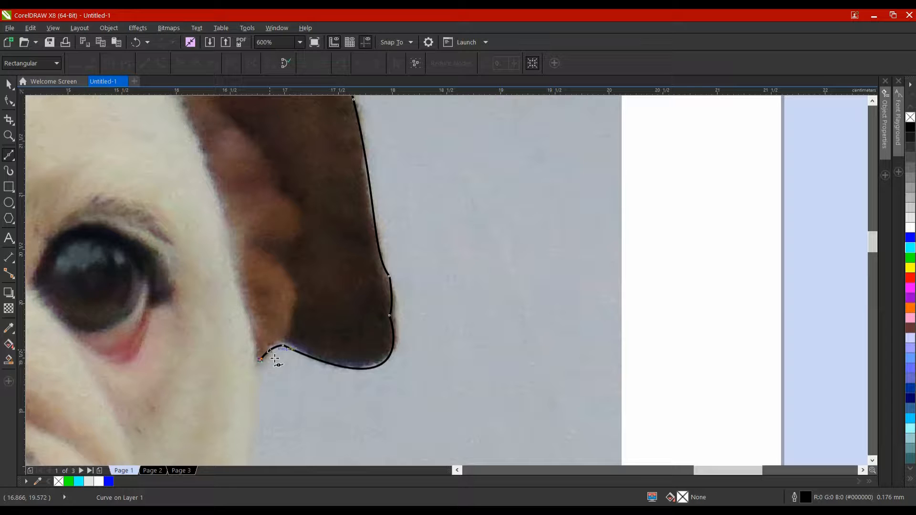
- Adjust the path nodes with the Shape tool so the curve fits the brown ear's lower edge more closely
click(8, 101)
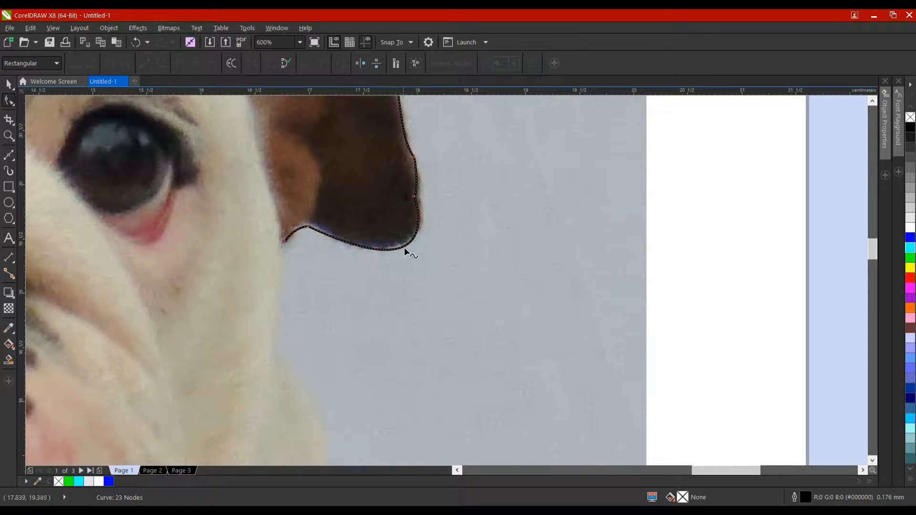
scroll(292, 239, up, 3)
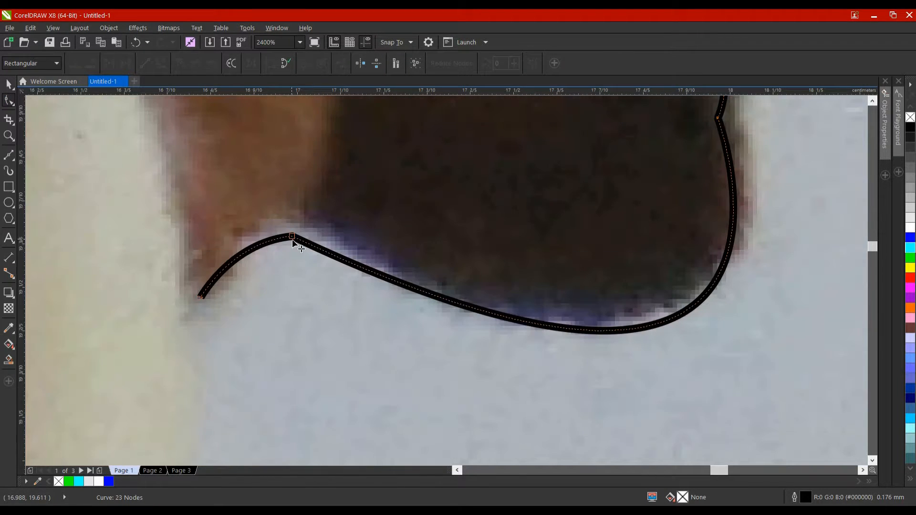
click(292, 237)
drag(293, 237, 293, 231)
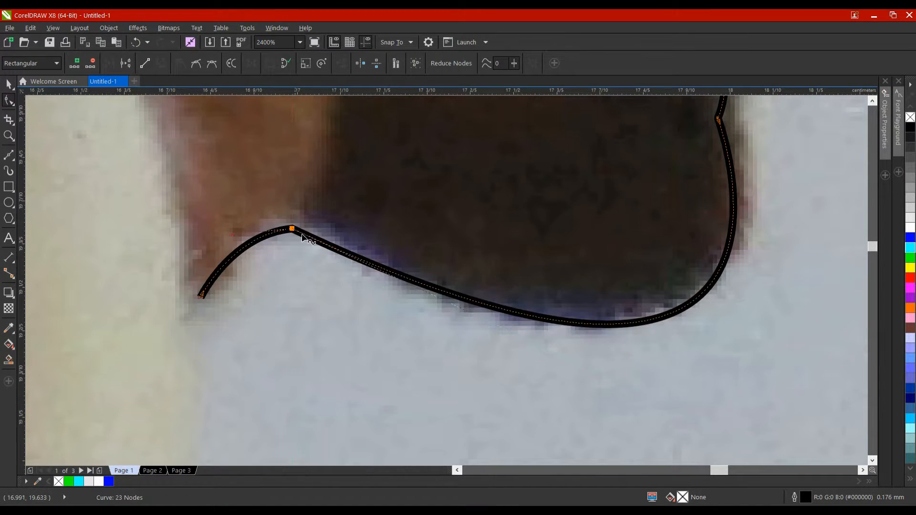
drag(678, 264, 625, 302)
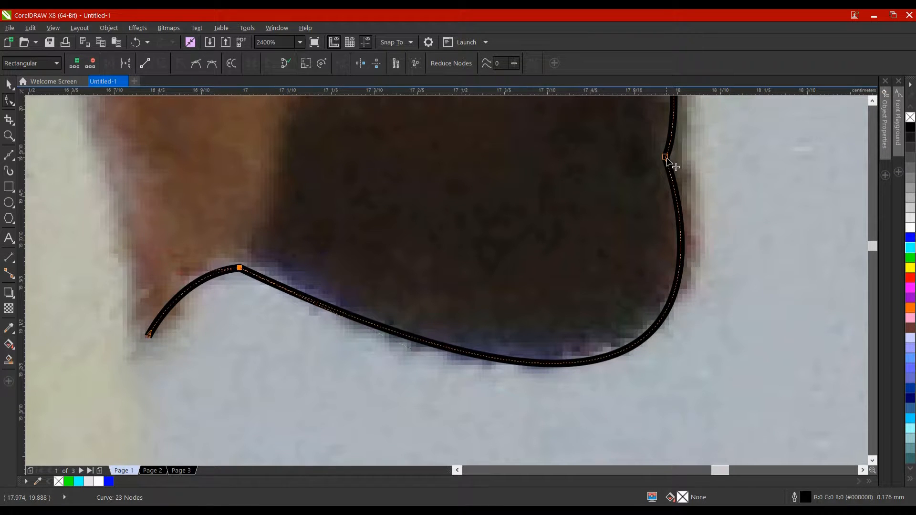
drag(672, 174, 674, 179)
scroll(669, 175, down, 2)
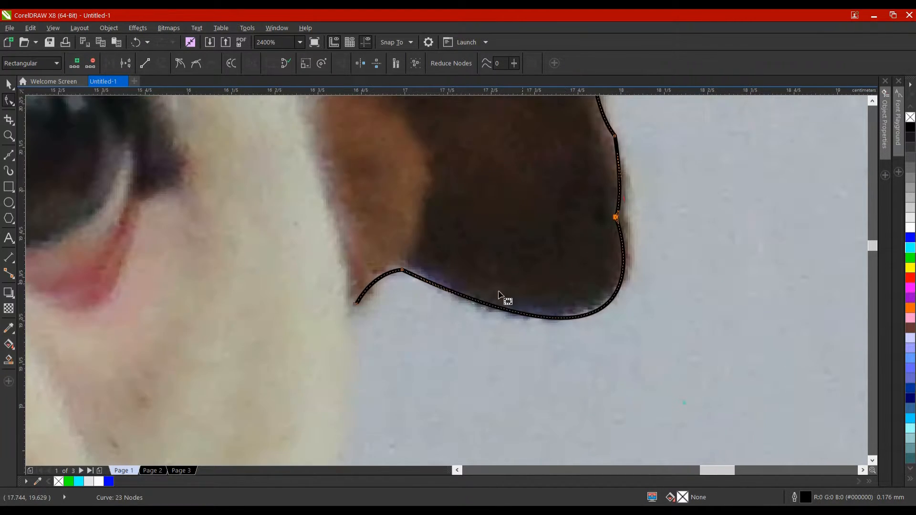
- Continue the Bezier outline from the base of the brown ear down the cheek and neck fold to the top of the shoulder
click(8, 154)
click(405, 255)
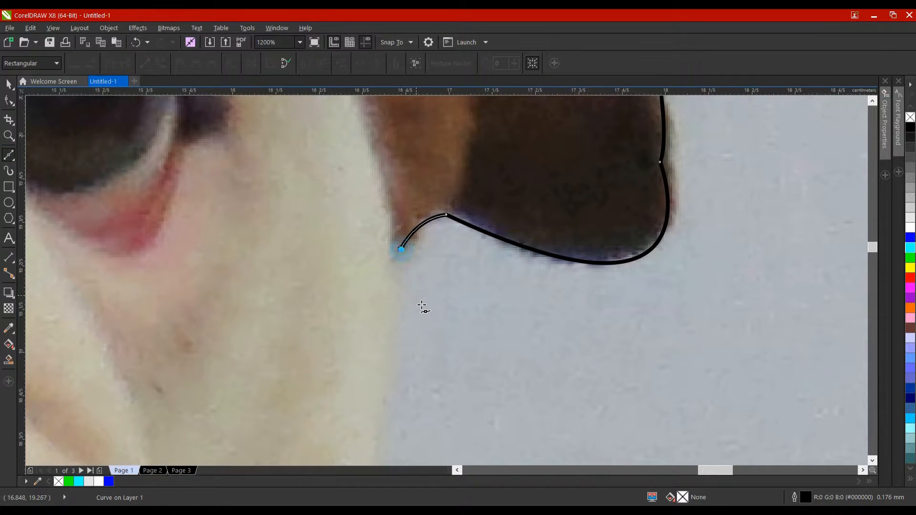
scroll(423, 305, down, 1)
drag(423, 306, 407, 215)
drag(381, 275, 381, 306)
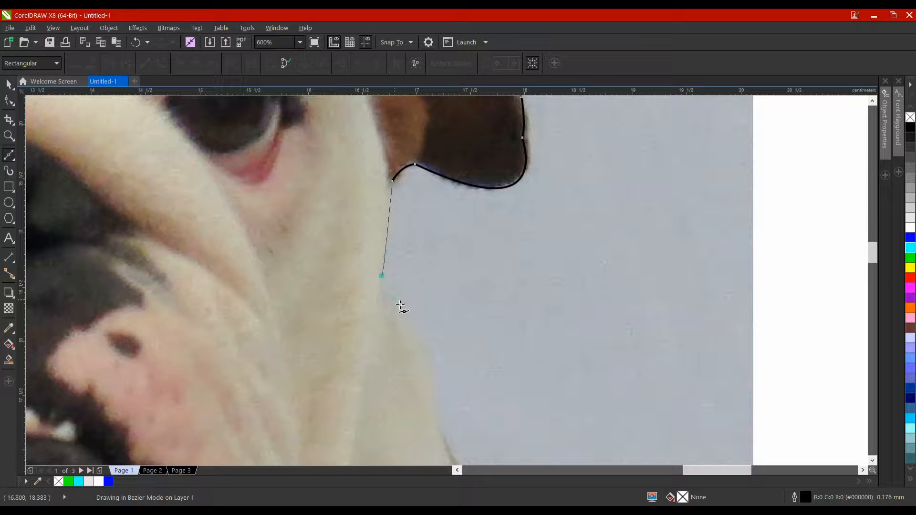
key(space)
scroll(430, 362, down, 2)
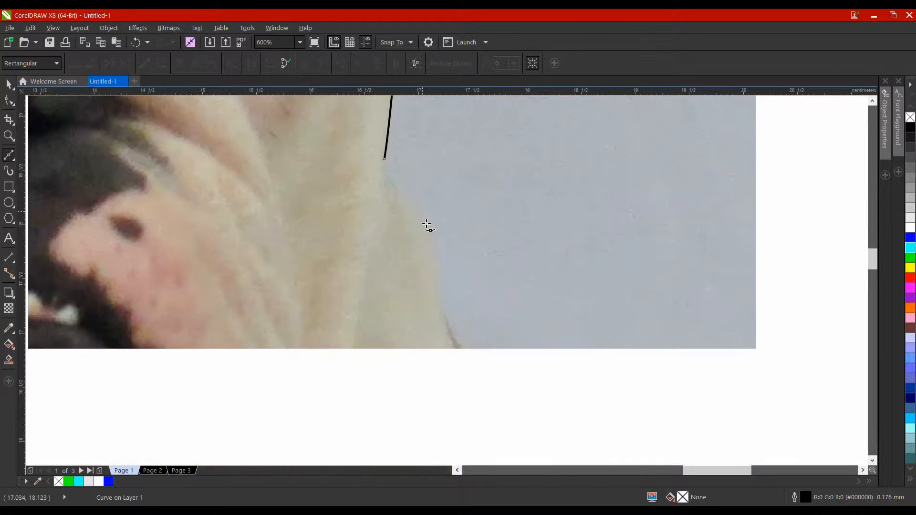
drag(426, 262, 411, 172)
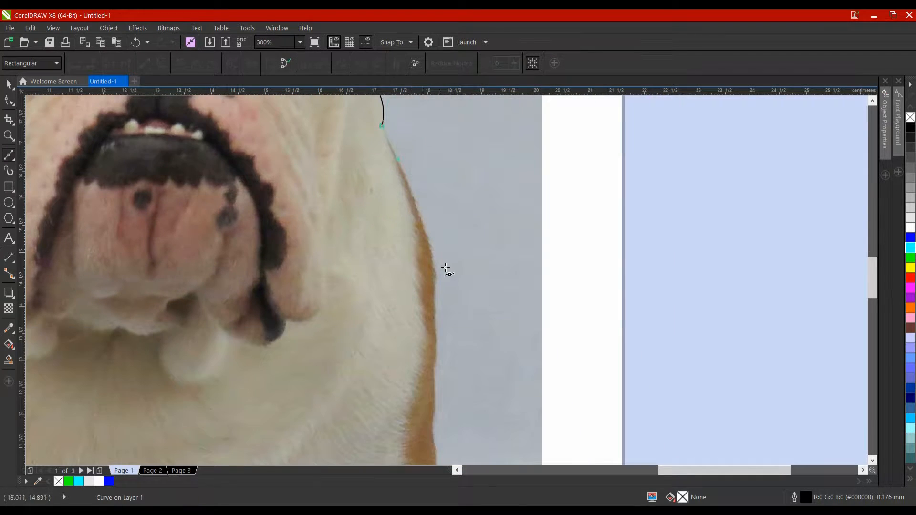
- Trace down the outer edge of the brown shoulder patch beneath the brown ear to the level of the lower chest
drag(439, 274, 440, 300)
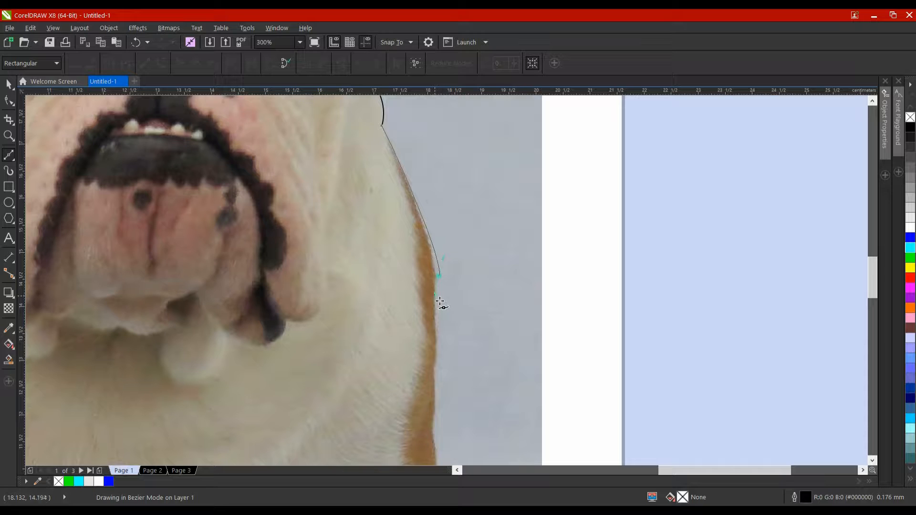
drag(440, 301, 437, 317)
drag(442, 325, 442, 326)
scroll(441, 325, down, 1)
drag(439, 325, 431, 223)
drag(431, 262, 433, 282)
- Run the outline in straight segments across the bulldog's chest almost to the opposite shoulder's edge
click(428, 302)
click(354, 313)
click(260, 301)
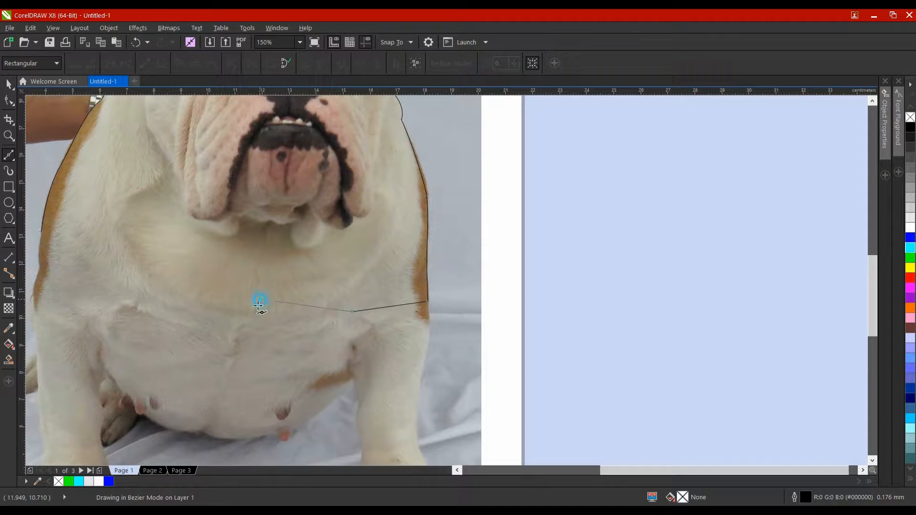
click(221, 298)
click(149, 269)
drag(161, 210, 402, 259)
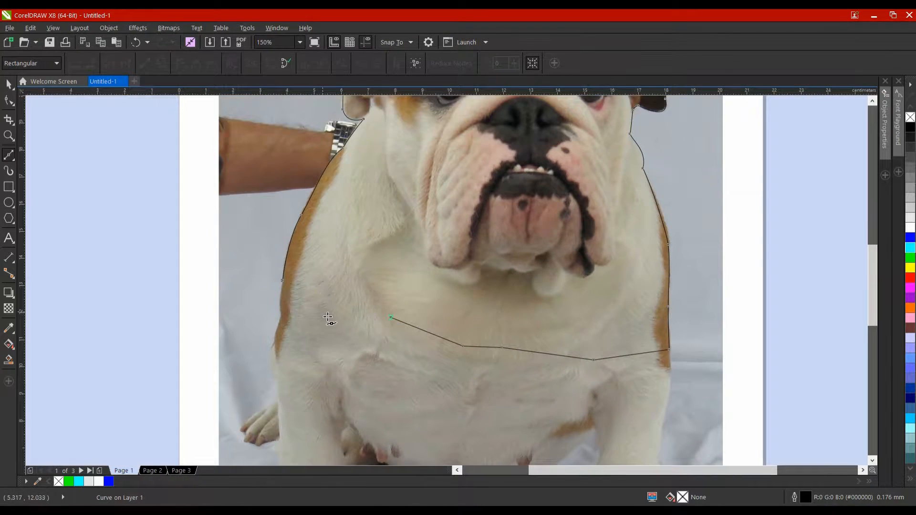
scroll(328, 319, up, 1)
click(280, 346)
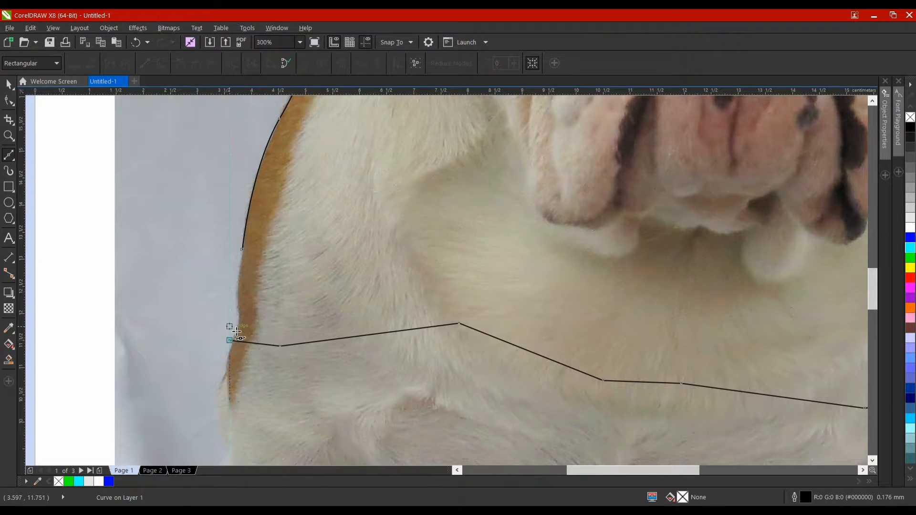
click(237, 332)
scroll(232, 327, up, 2)
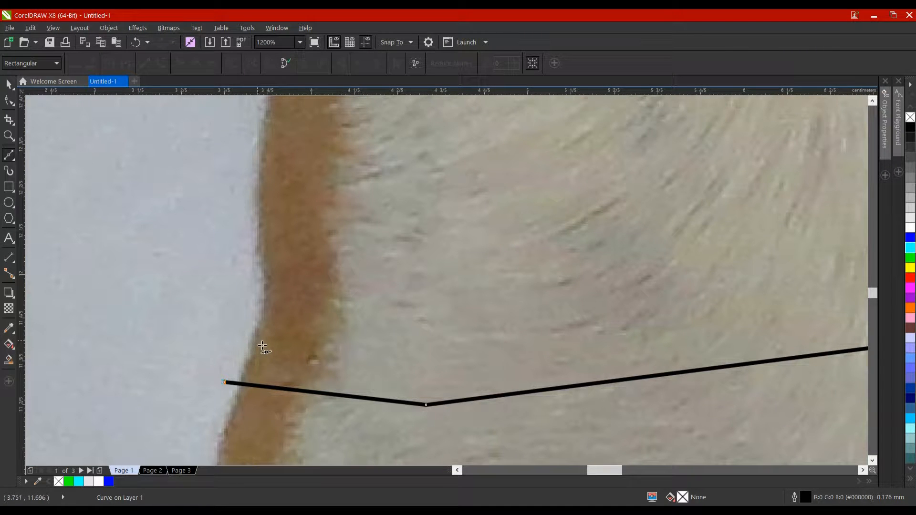
key(ctrl+z)
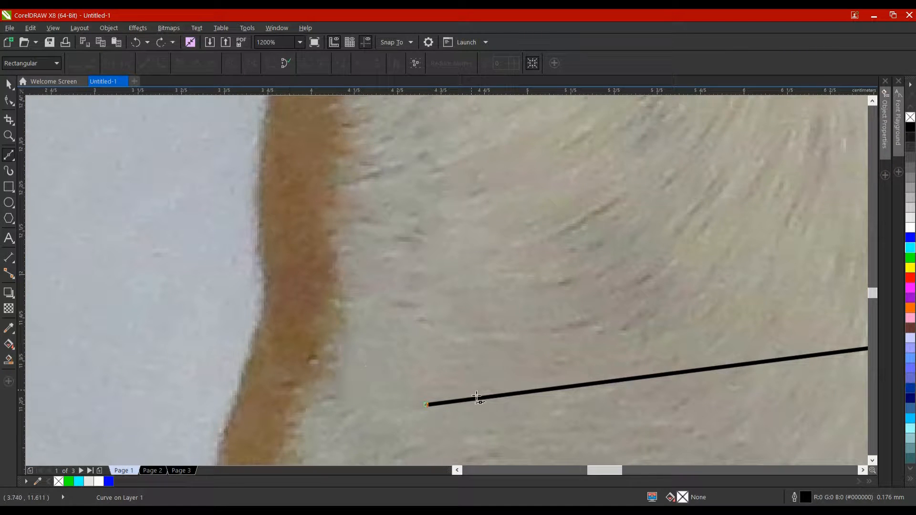
- Resume from the last chest node and trace around the shoulder's edge and up along its brown patch
click(426, 405)
click(274, 347)
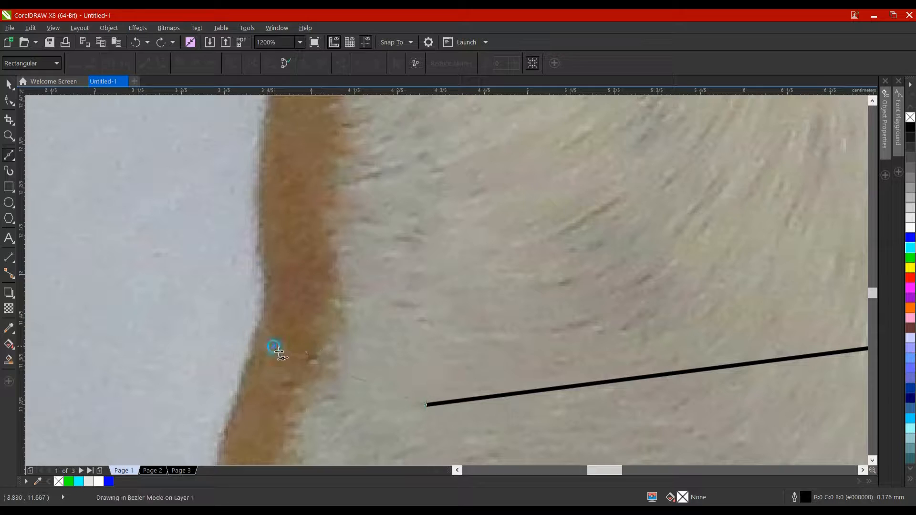
click(258, 327)
drag(257, 271, 264, 200)
- Continue up the brown shoulder edge, join the path to the outline's starting node and finish drawing
scroll(265, 200, up, 3)
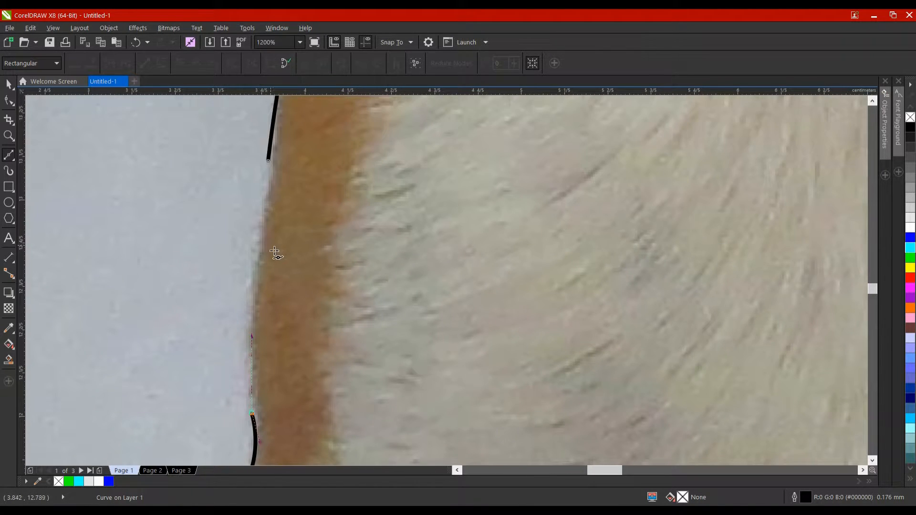
click(260, 247)
click(270, 191)
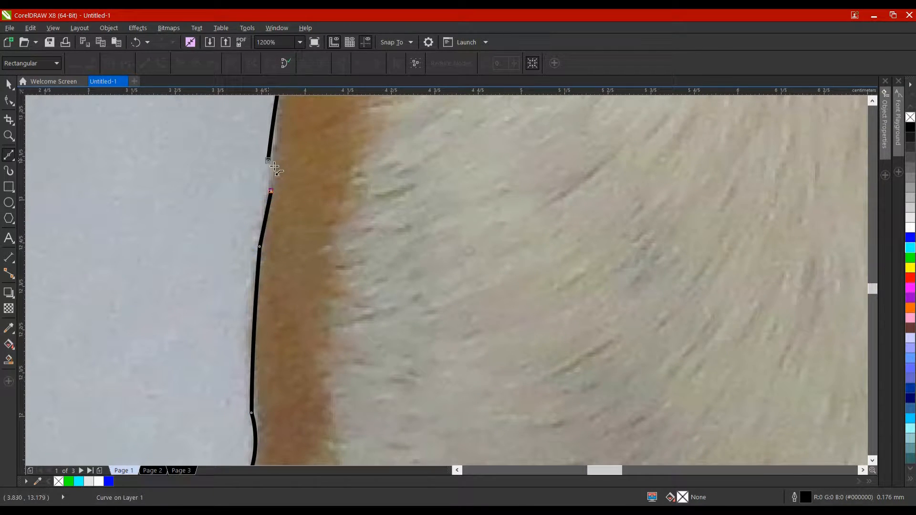
click(268, 160)
key(Escape)
key(space)
scroll(377, 261, down, 3)
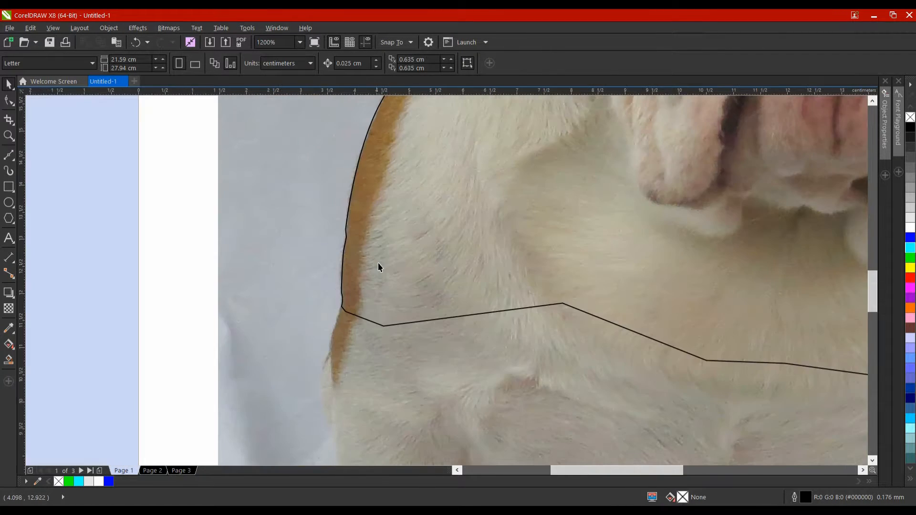
scroll(492, 275, down, 3)
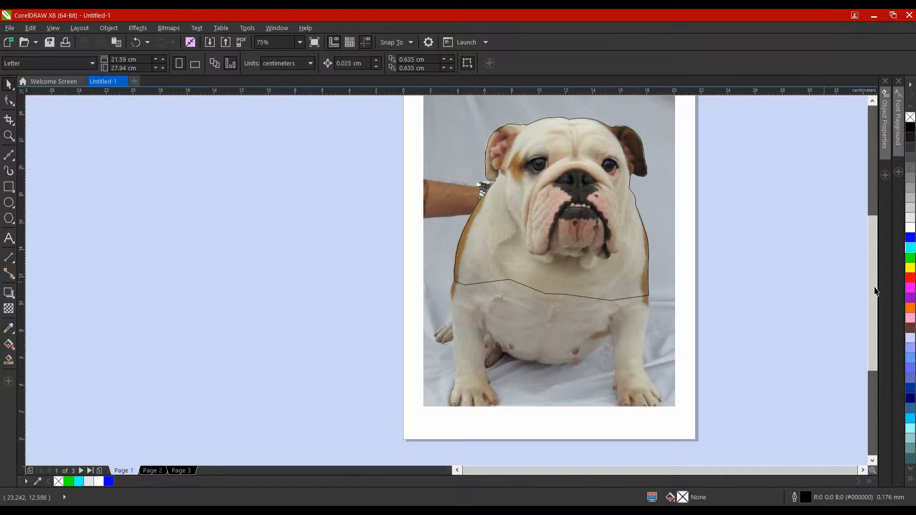
- Test the closed bulldog outline by filling it with red and undo the fill
click(911, 285)
key(Escape)
click(549, 241)
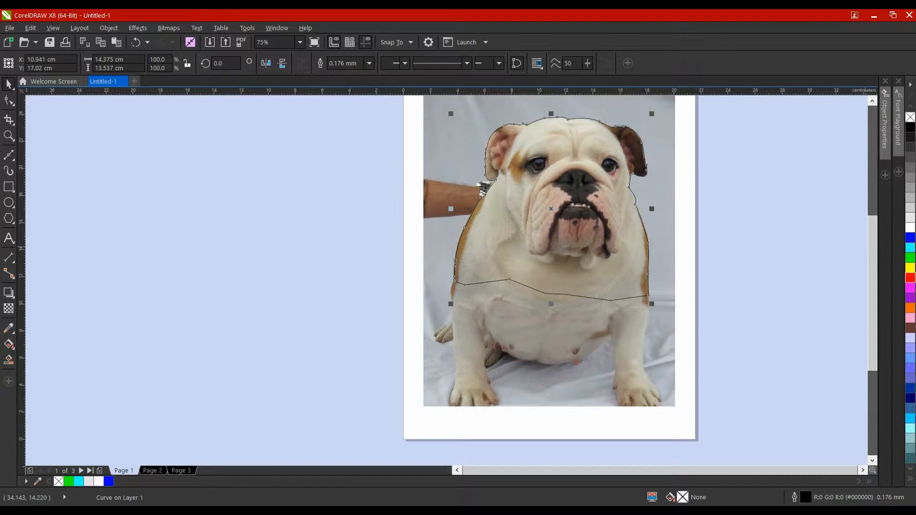
click(911, 278)
click(639, 236)
key(ctrl+z)
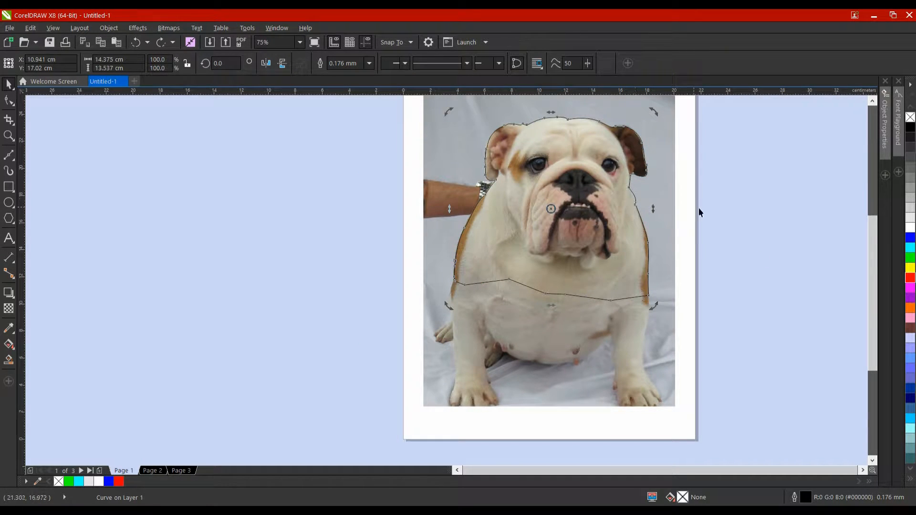
- Copy the bulldog outline and paste it onto Page 2 and Page 3
click(710, 206)
scroll(653, 221, down, 1)
click(622, 220)
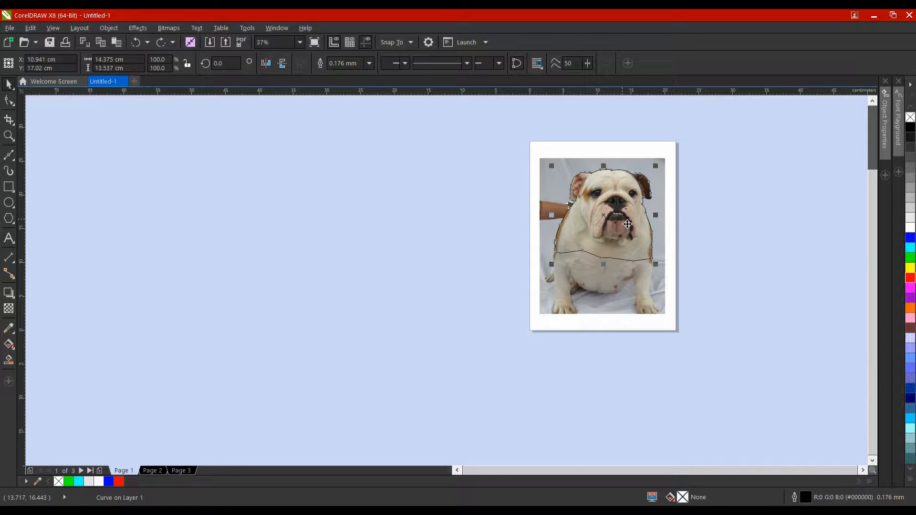
click(145, 471)
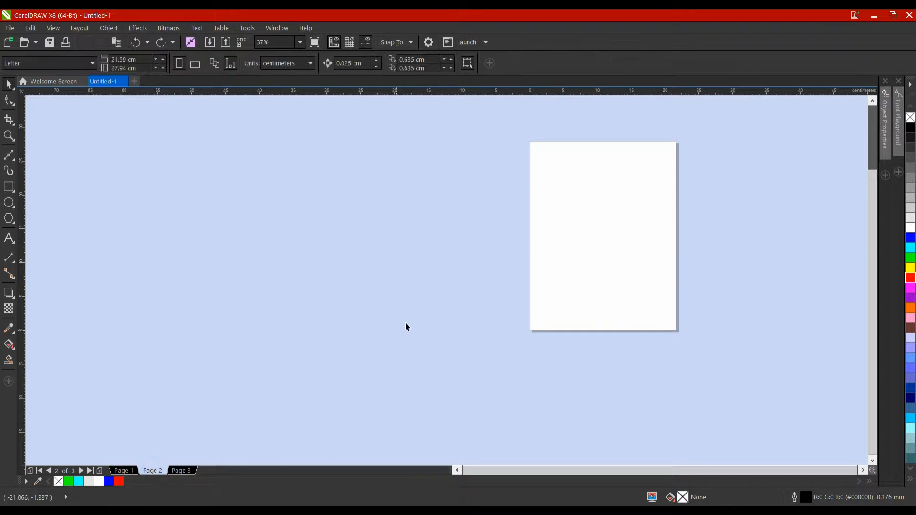
key(ctrl+v)
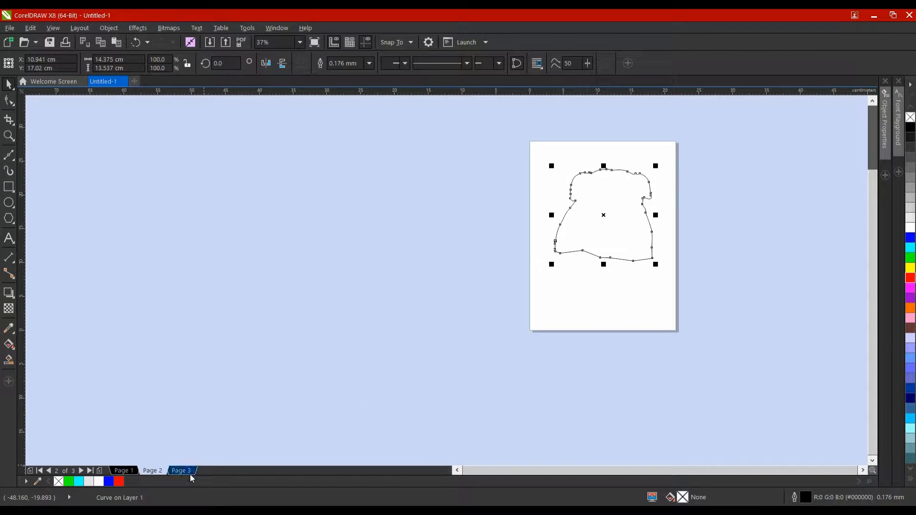
click(181, 470)
key(ctrl+v)
- On Page 1, start a Bezier outline of the eye beside the brown patch, from its inner corner to the lower lid
click(129, 469)
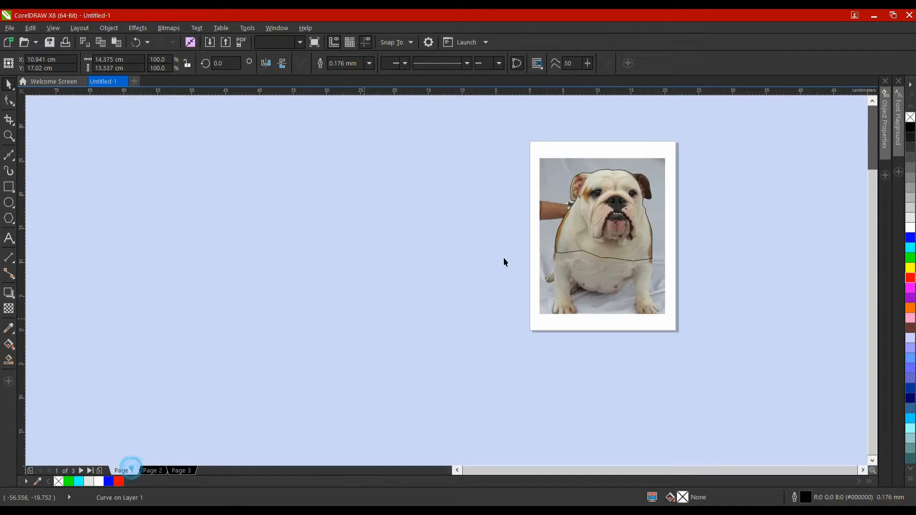
click(519, 250)
scroll(574, 206, up, 1)
drag(571, 203, 325, 207)
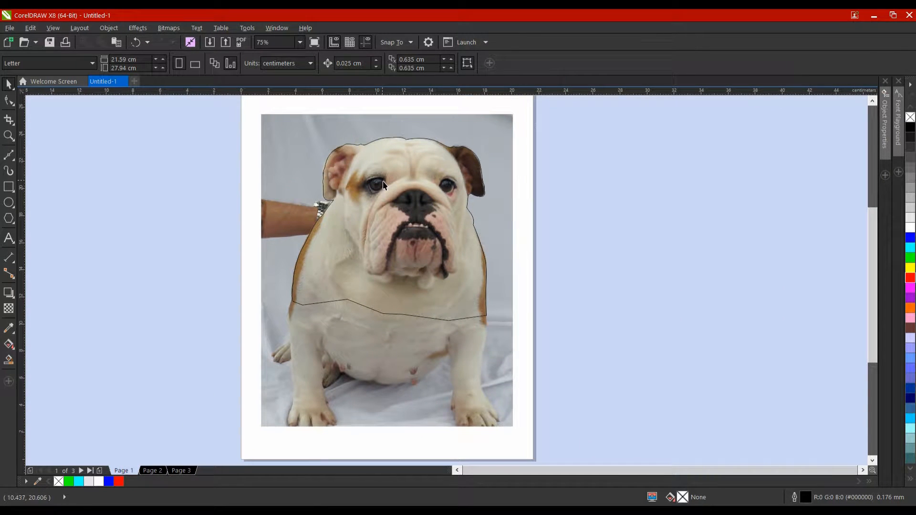
scroll(383, 185, up, 2)
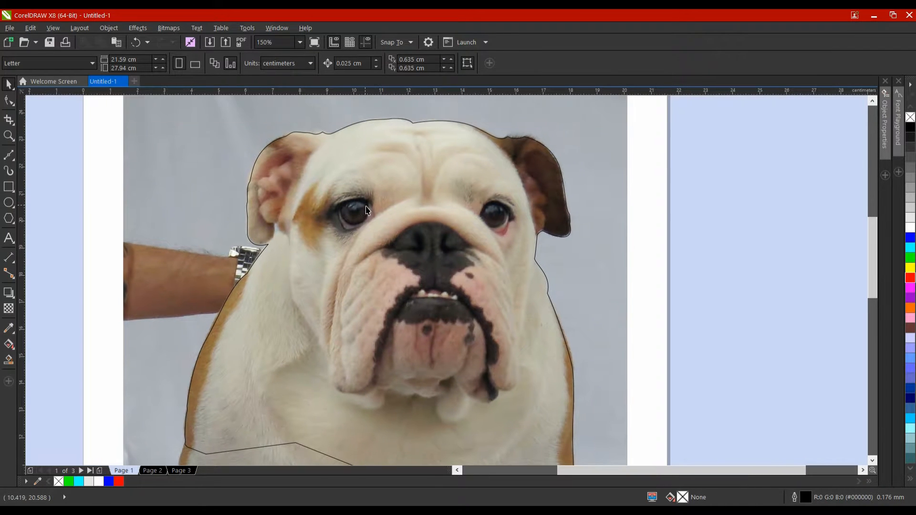
click(9, 154)
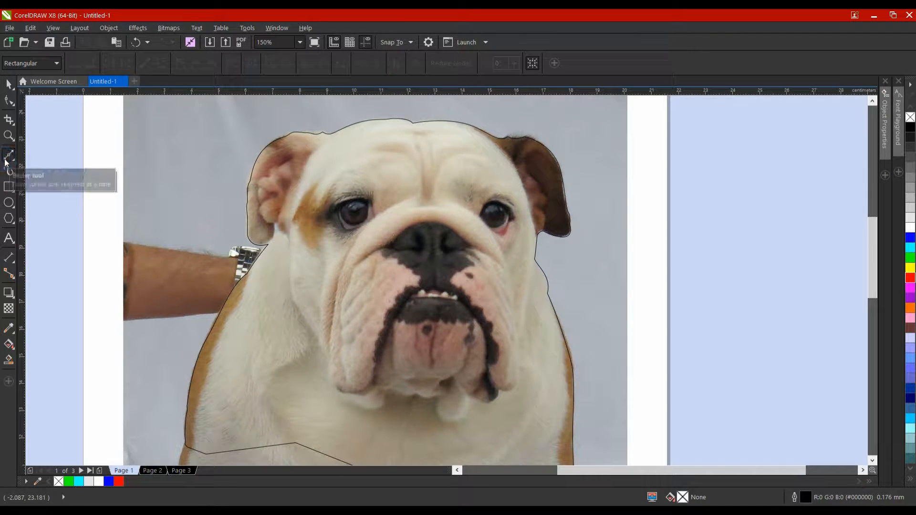
scroll(441, 210, up, 4)
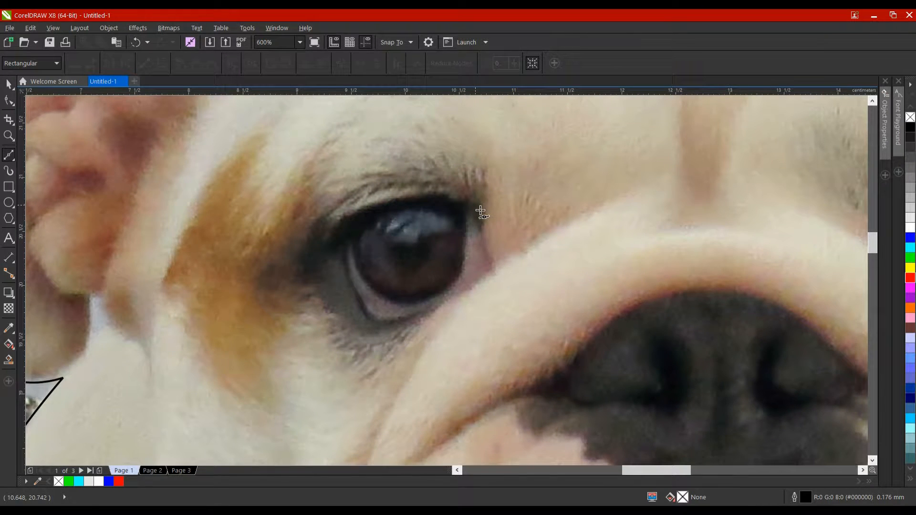
click(475, 205)
drag(491, 267, 459, 301)
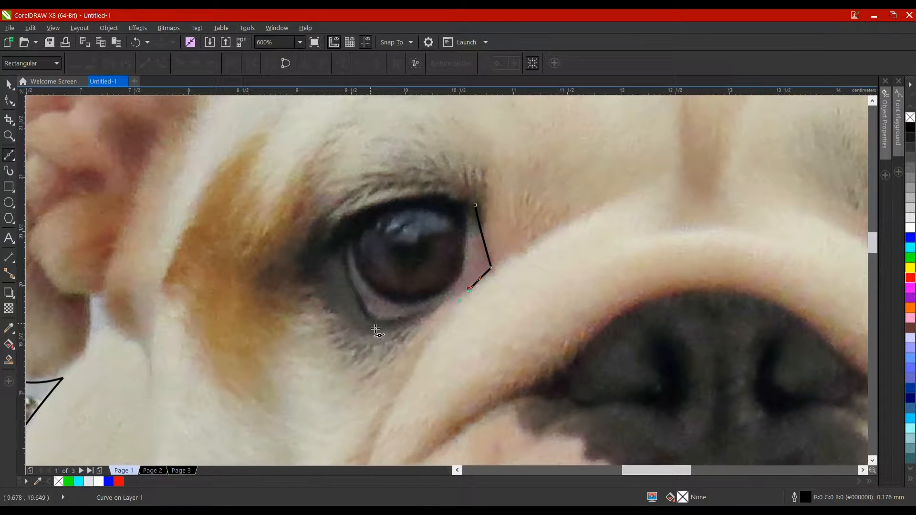
- Trace the eye's lower lid, outer edge and upper lid, and close the outline at its starting node
drag(370, 324, 352, 279)
drag(344, 239, 346, 223)
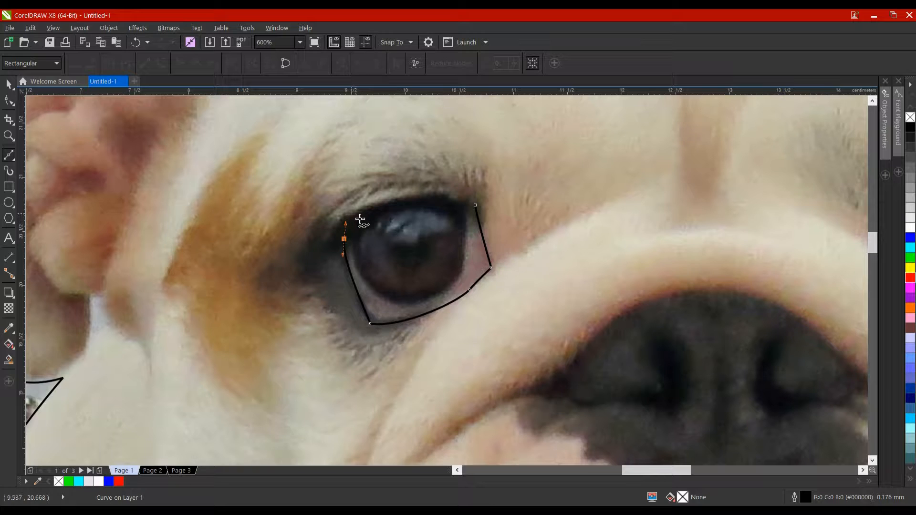
drag(465, 205, 551, 232)
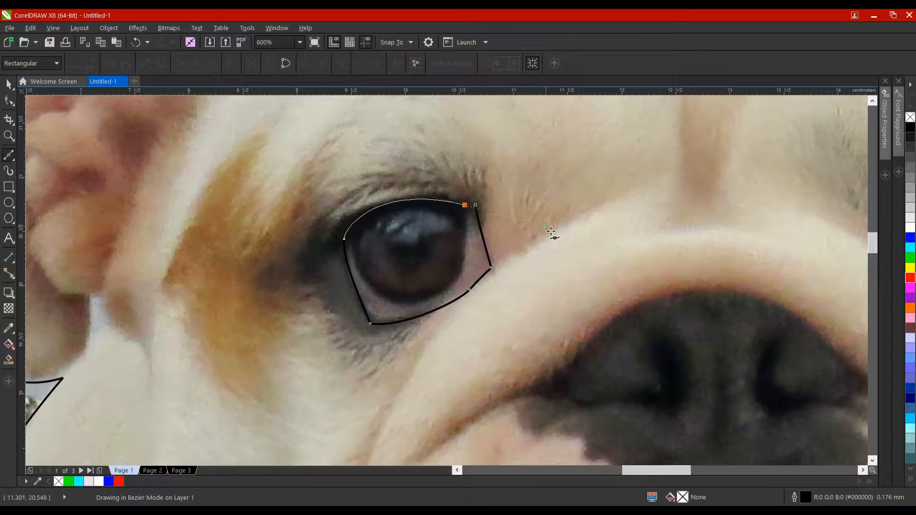
click(475, 205)
key(space)
scroll(530, 234, down, 2)
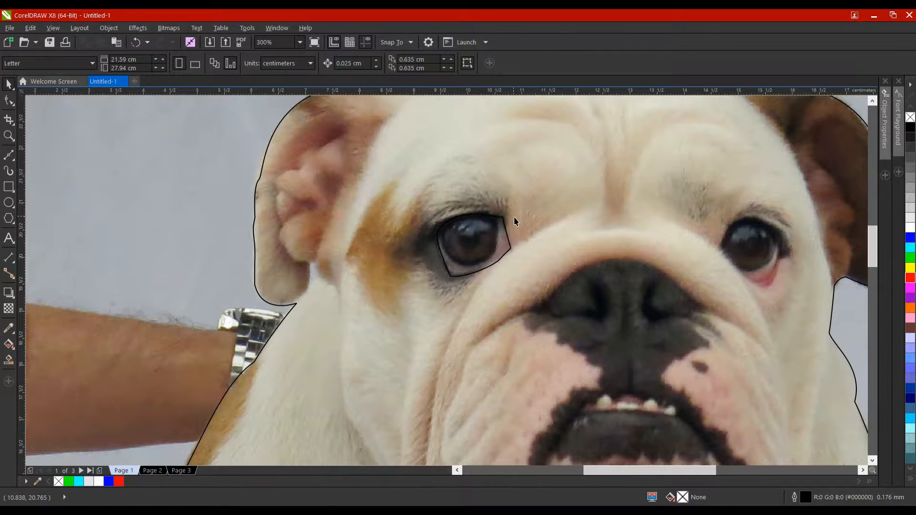
- Draw an ellipse around the iris inside the outlined eye and resize it to about 1.02 by 0.97 cm
click(8, 202)
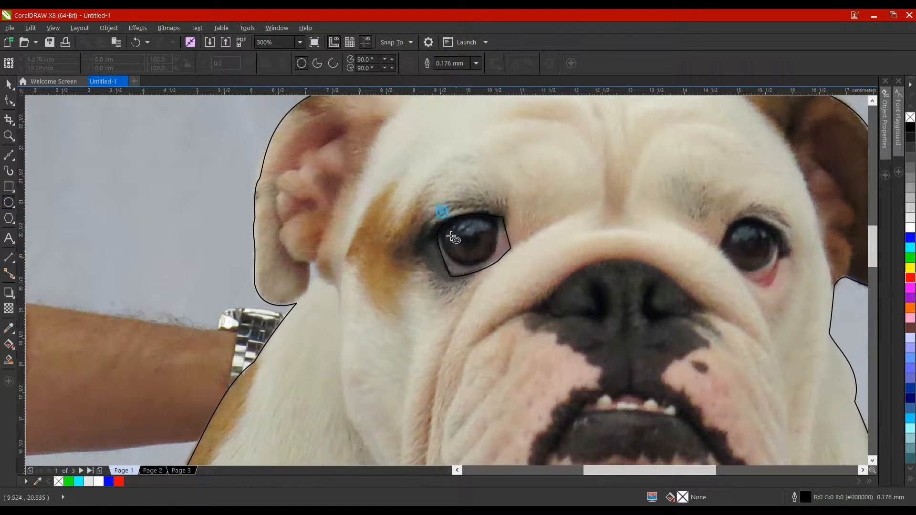
drag(442, 214, 501, 270)
scroll(485, 235, up, 2)
scroll(490, 240, up, 1)
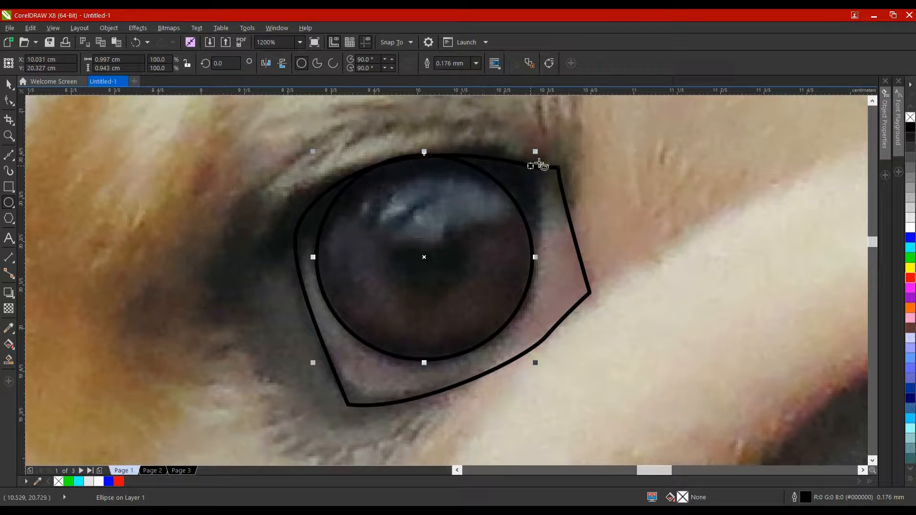
drag(535, 152, 546, 149)
- Place a copy of the iris ellipse over the iris of the bulldog's other eye
scroll(546, 153, down, 2)
drag(584, 200, 247, 237)
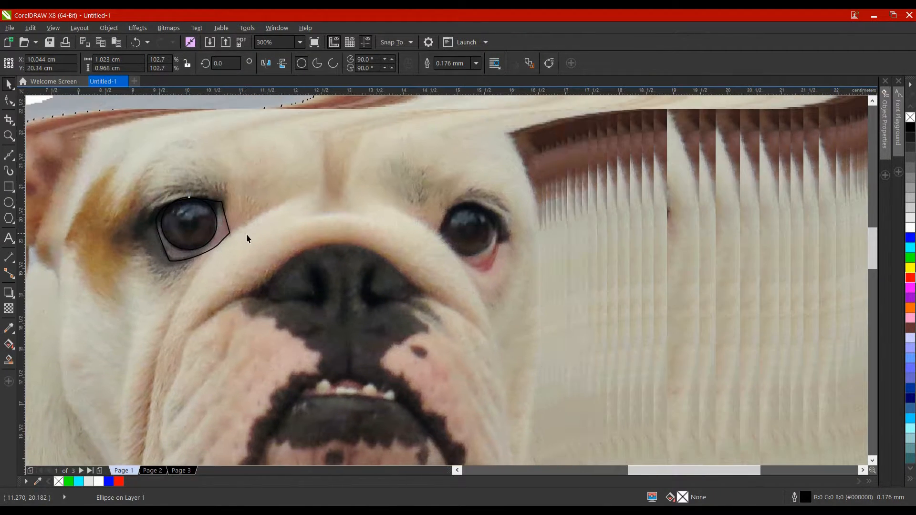
drag(414, 228, 470, 232)
scroll(472, 234, up, 2)
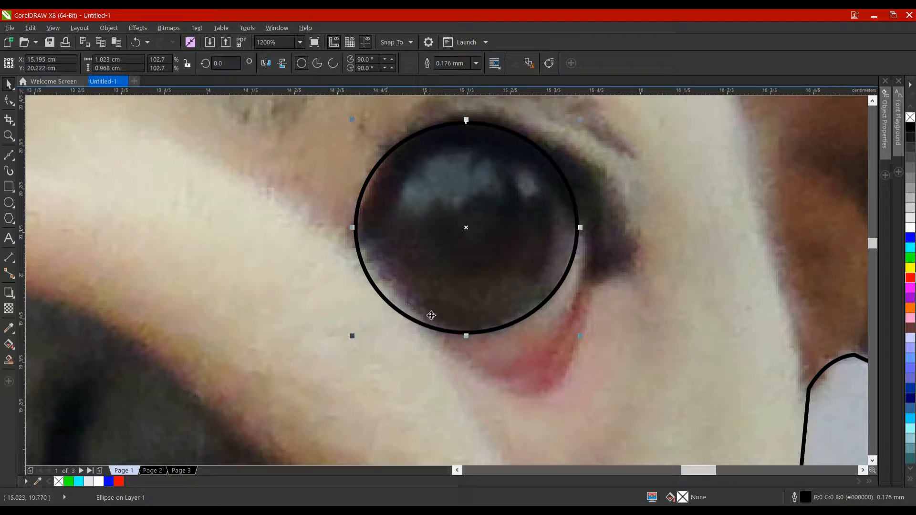
scroll(314, 256, down, 1)
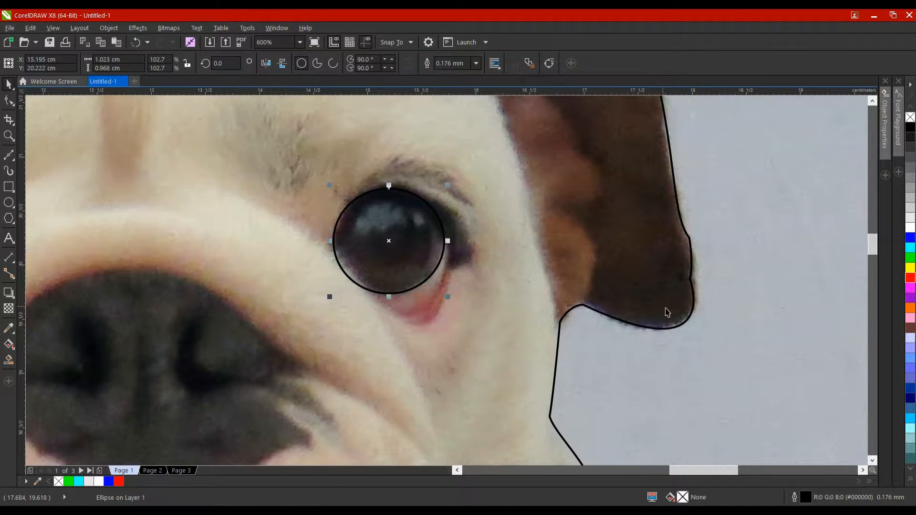
scroll(427, 271, up, 1)
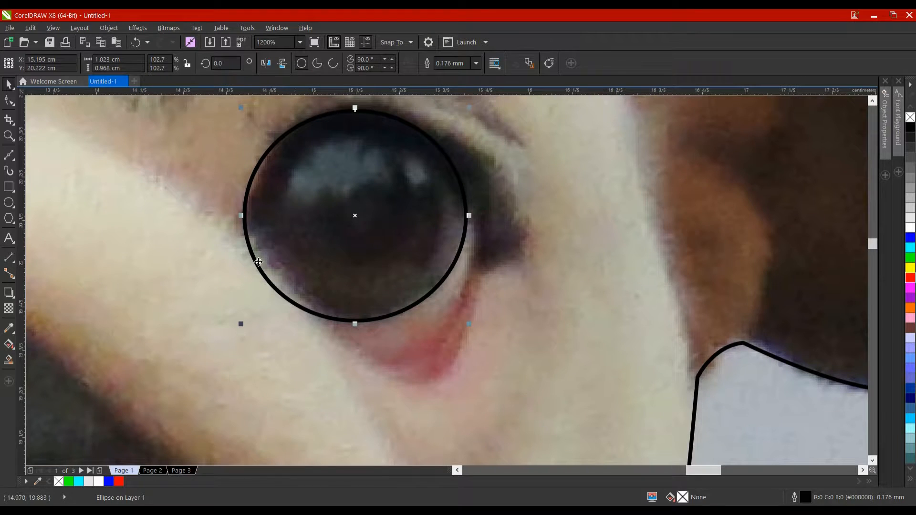
- Trace a closed Bezier outline, about 1.15 by 1.29 cm, around the eye opposite the brown patch, including its red lower lid
scroll(233, 267, down, 1)
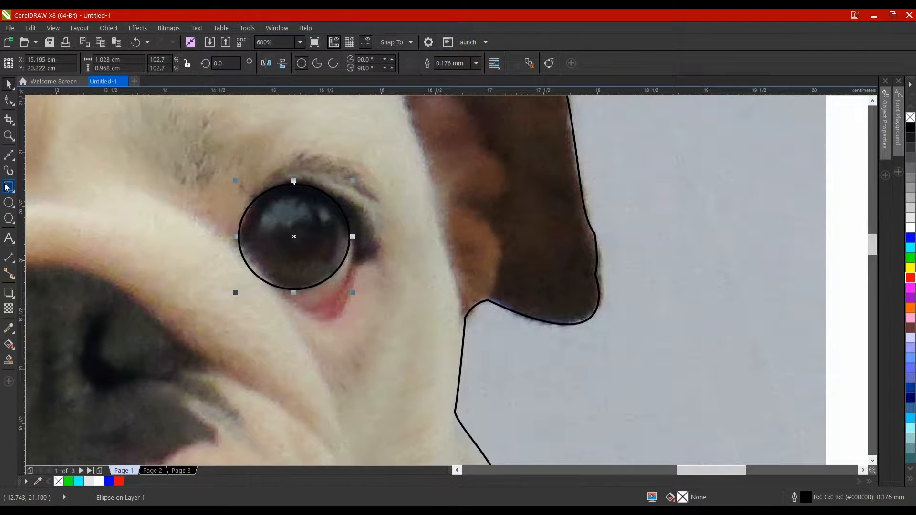
click(7, 155)
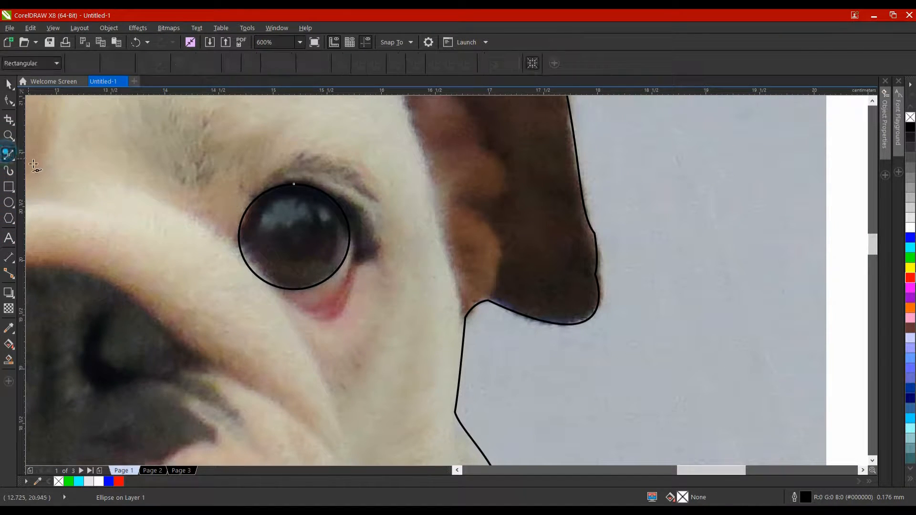
click(234, 245)
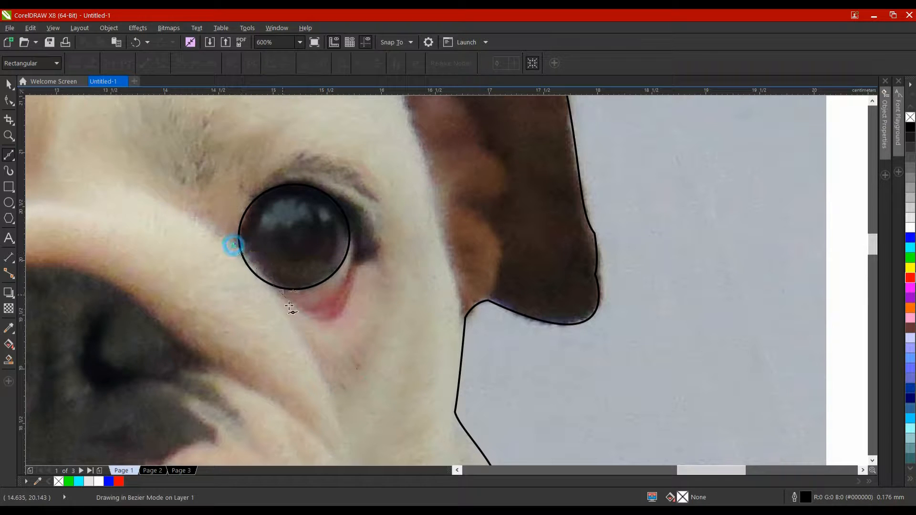
drag(331, 321, 360, 308)
drag(358, 271, 358, 237)
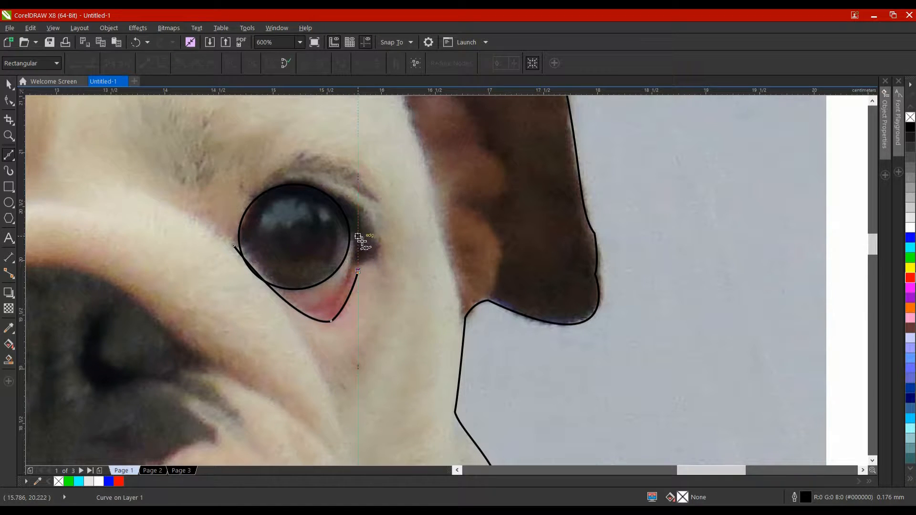
click(357, 236)
drag(323, 184, 288, 178)
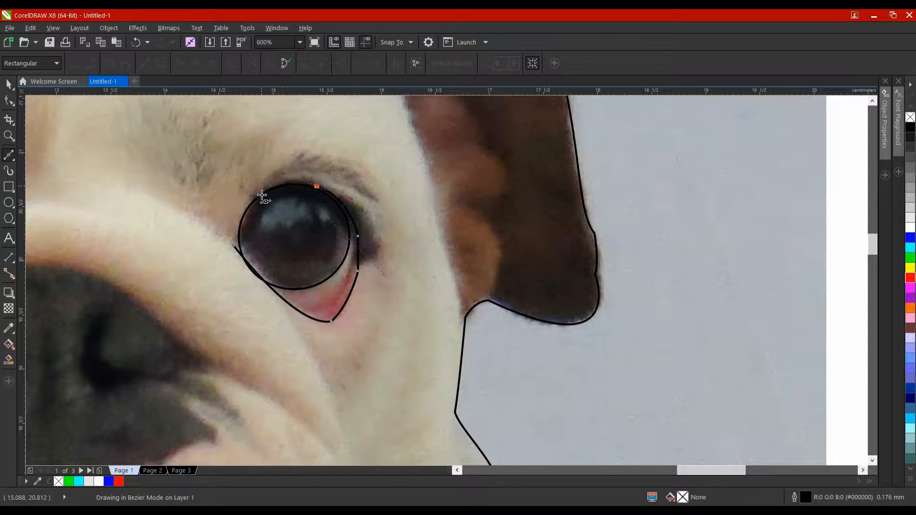
mouse_move(234, 237)
mouse_down()
mouse_move(227, 284)
mouse_move(237, 253)
mouse_up()
click(233, 246)
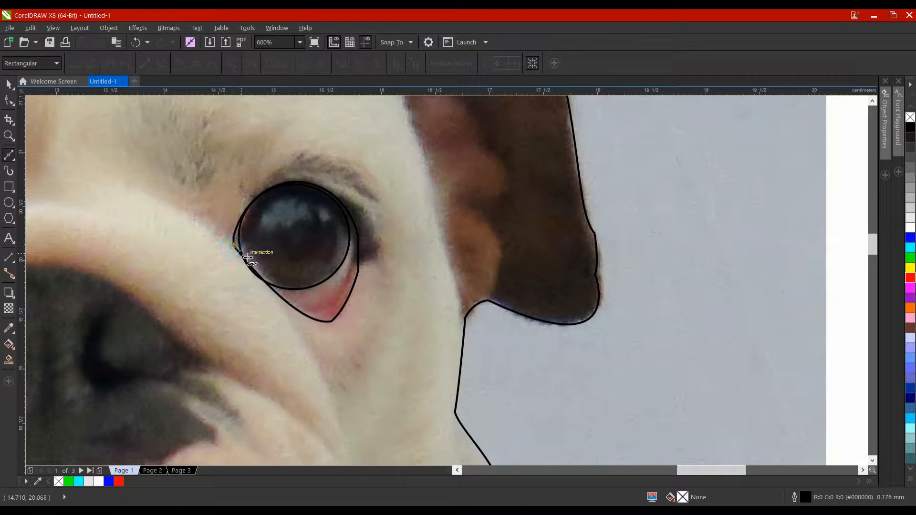
- Try a yellow fill on the newly traced eye outline and undo it
key(space)
click(346, 302)
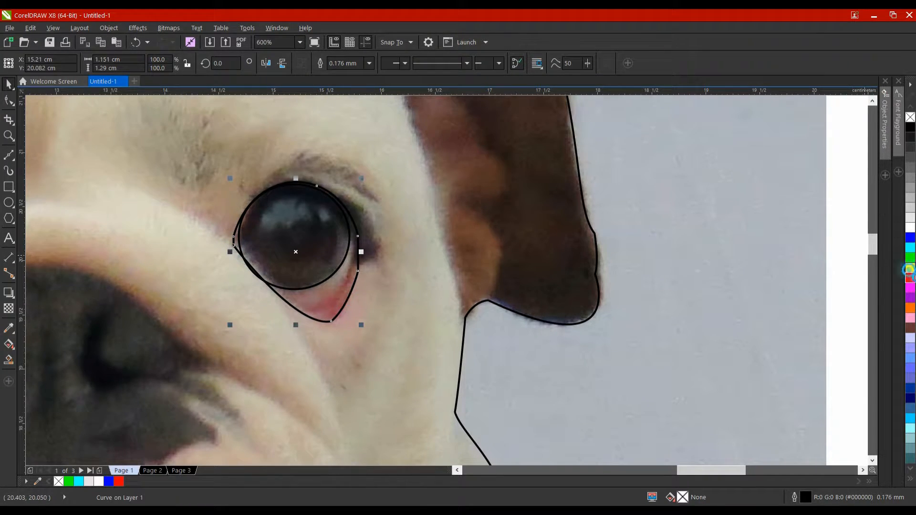
click(910, 268)
key(ctrl+z)
scroll(758, 251, down, 2)
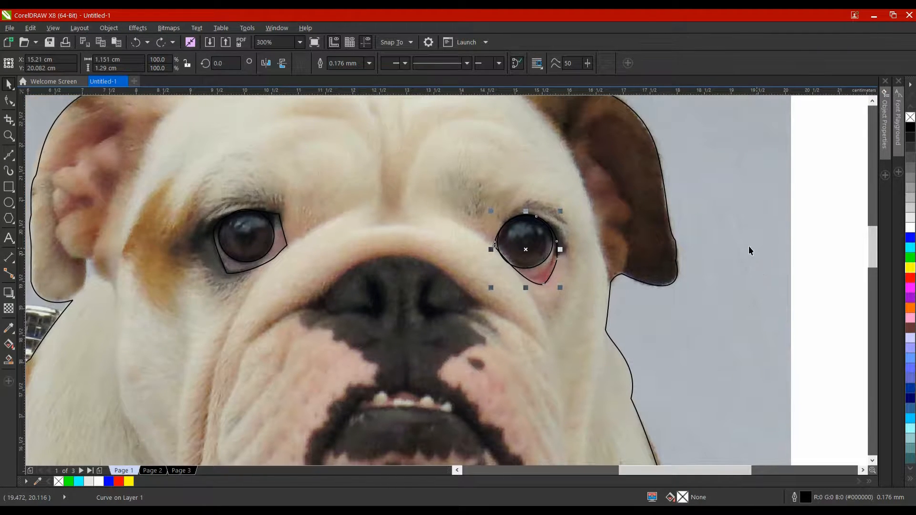
click(253, 250)
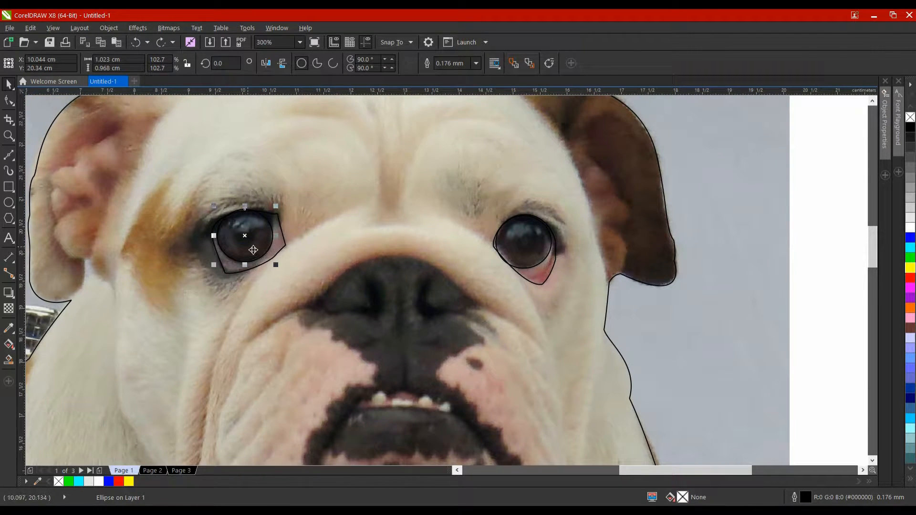
- Trace a closed Bezier outline about 3.28 by 1.28 cm around the bulldog's nose, beneath both nostrils
scroll(654, 227, down, 2)
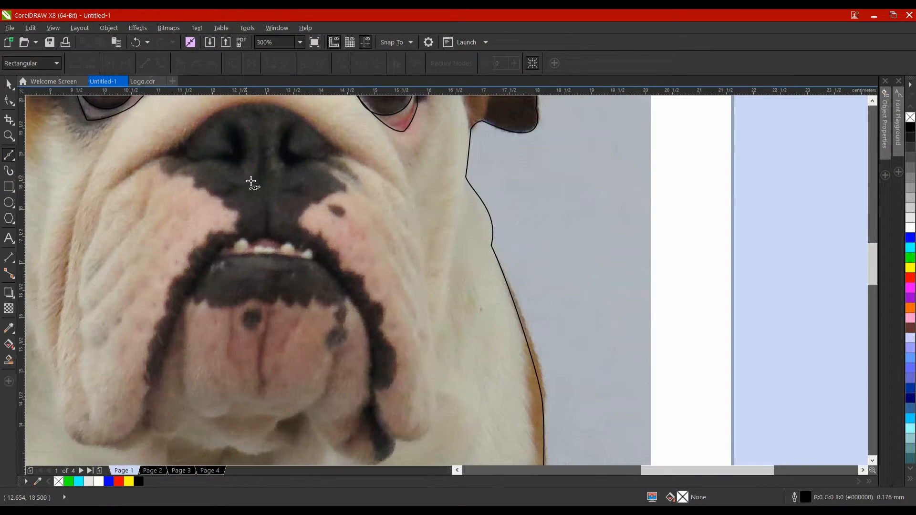
scroll(194, 211, up, 2)
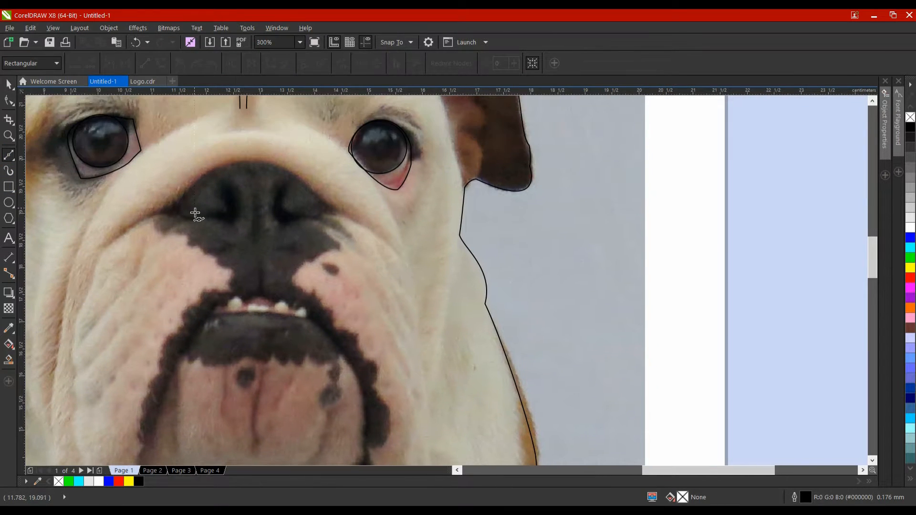
click(159, 213)
drag(338, 209, 429, 318)
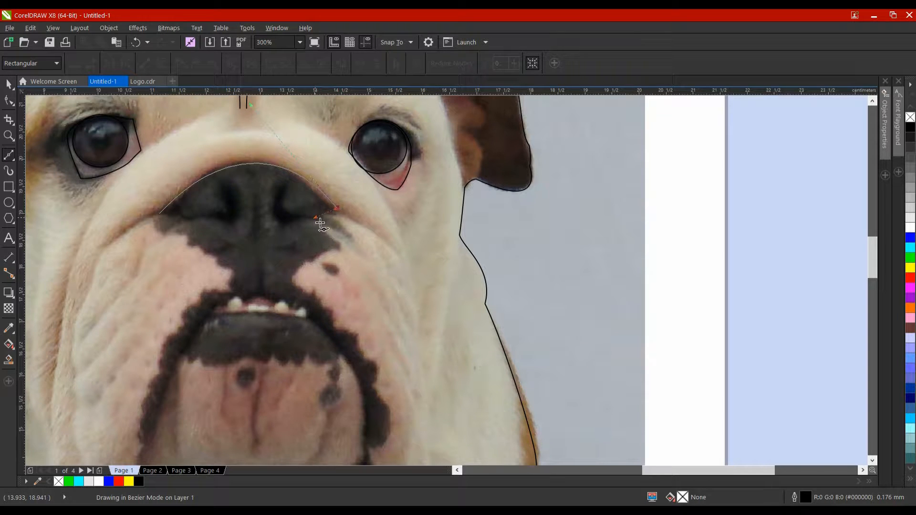
key(space)
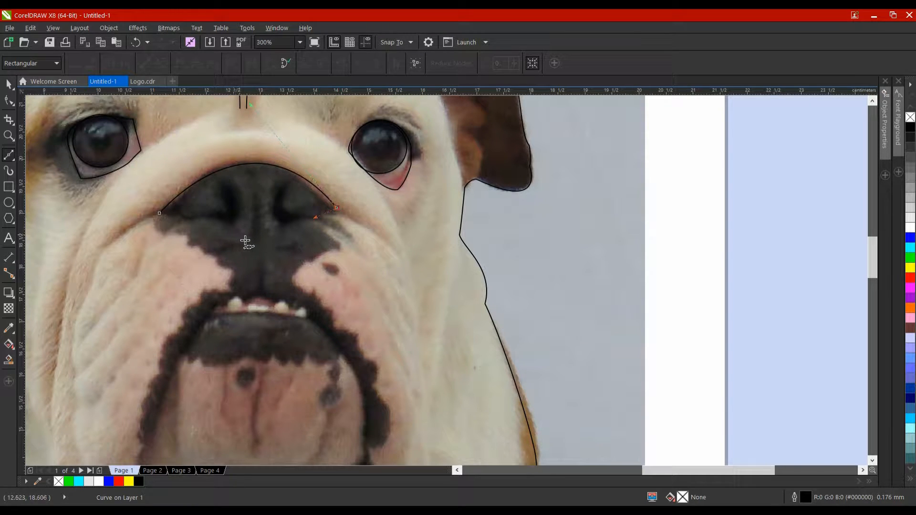
drag(209, 221, 179, 219)
key(c)
click(160, 213)
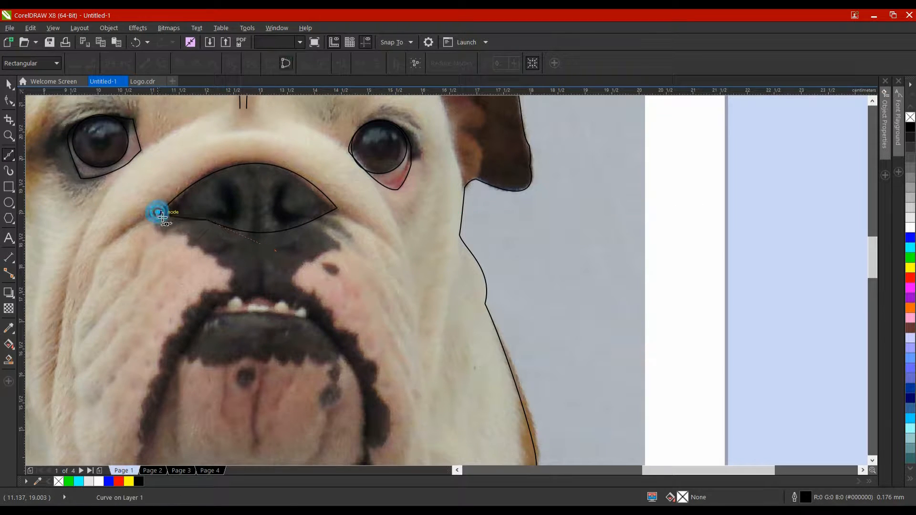
key(space)
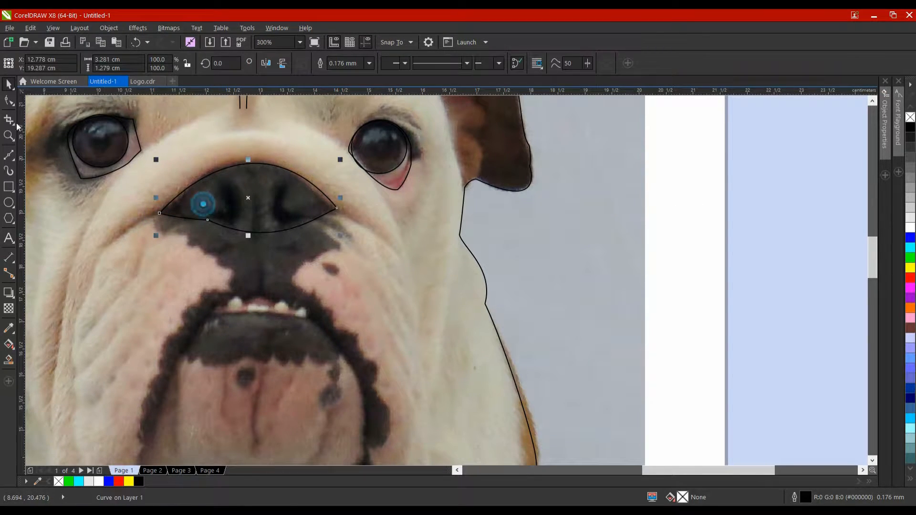
- Lower the node on the nose outline's bottom edge by about 0.03 cm and flatten the adjoining curve with its handle
key(F10)
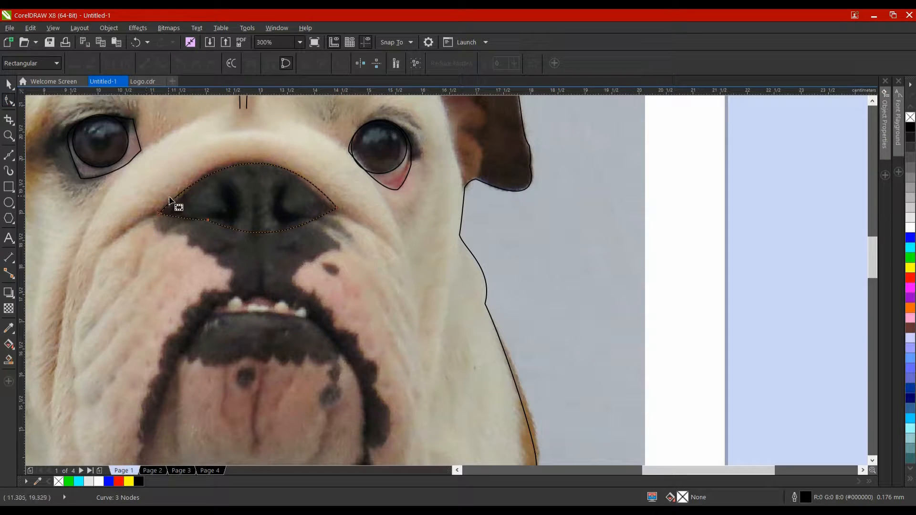
scroll(337, 205, up, 2)
click(338, 210)
scroll(337, 215, left, 3)
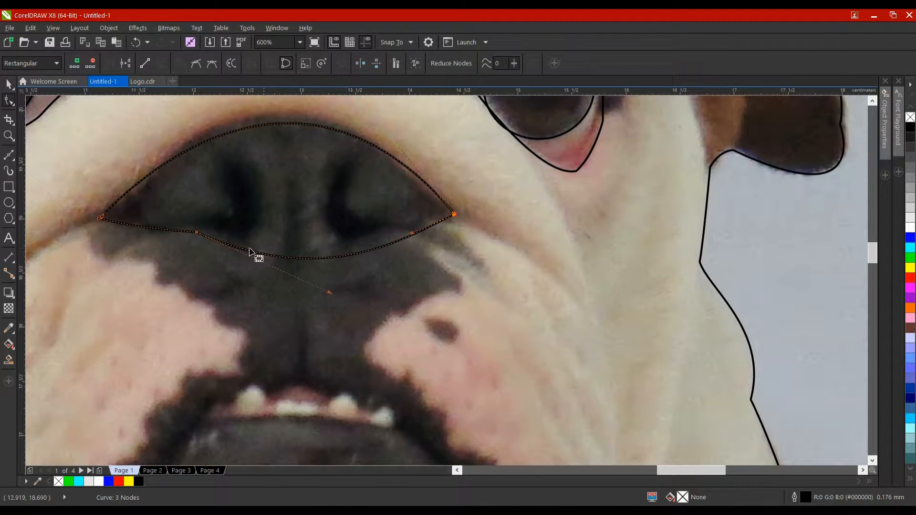
click(195, 233)
drag(196, 237, 196, 240)
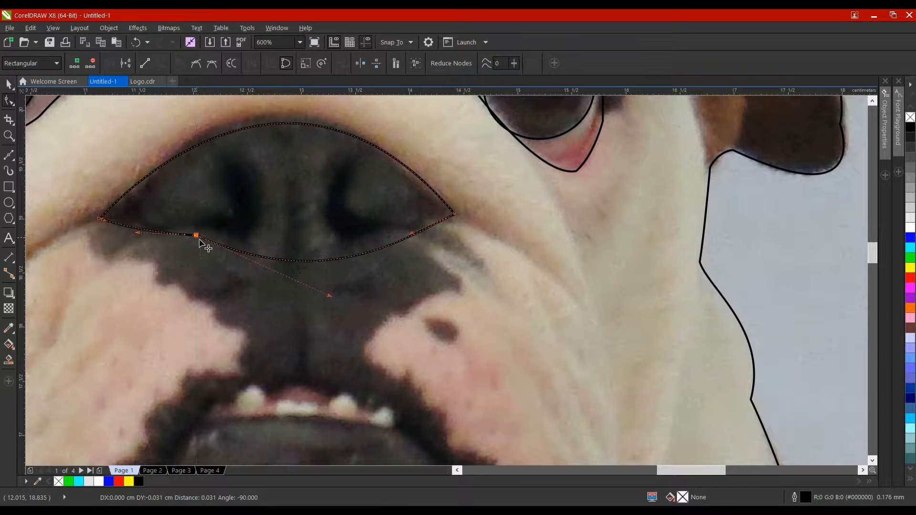
drag(329, 297, 308, 277)
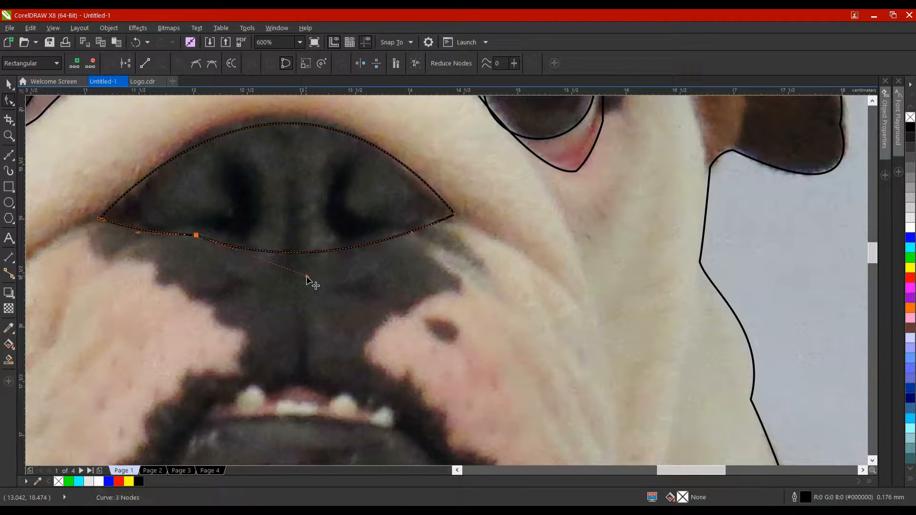
drag(308, 276, 305, 267)
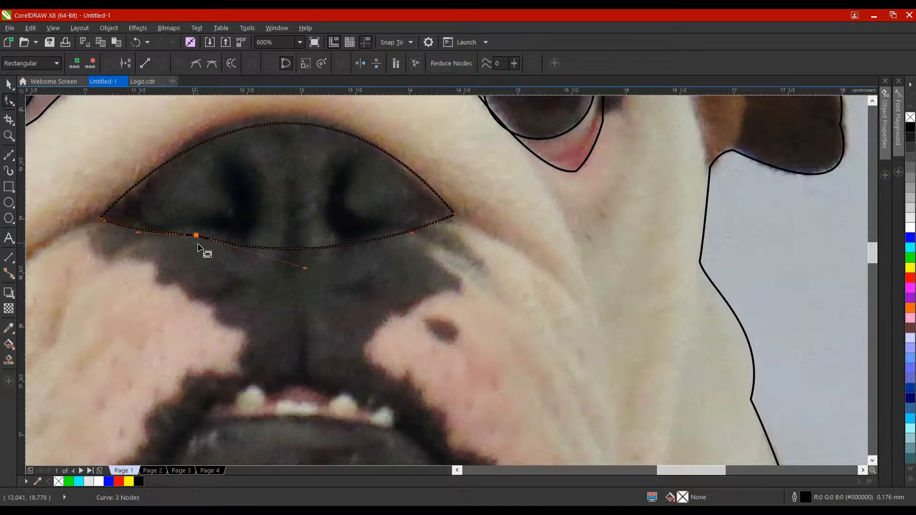
scroll(100, 219, down, 3)
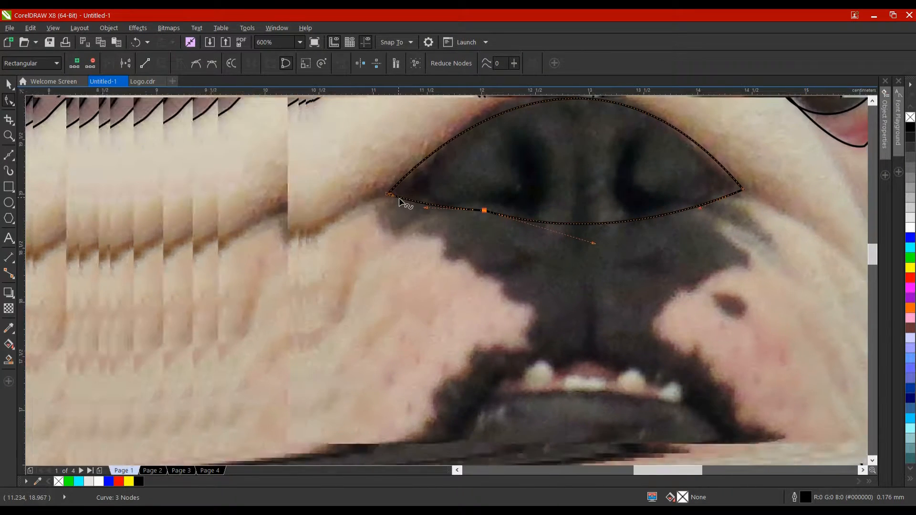
- Raise the nose outline's upper curve to the top of the nose and refine it with the outer corner node's handle
scroll(548, 210, up, 3)
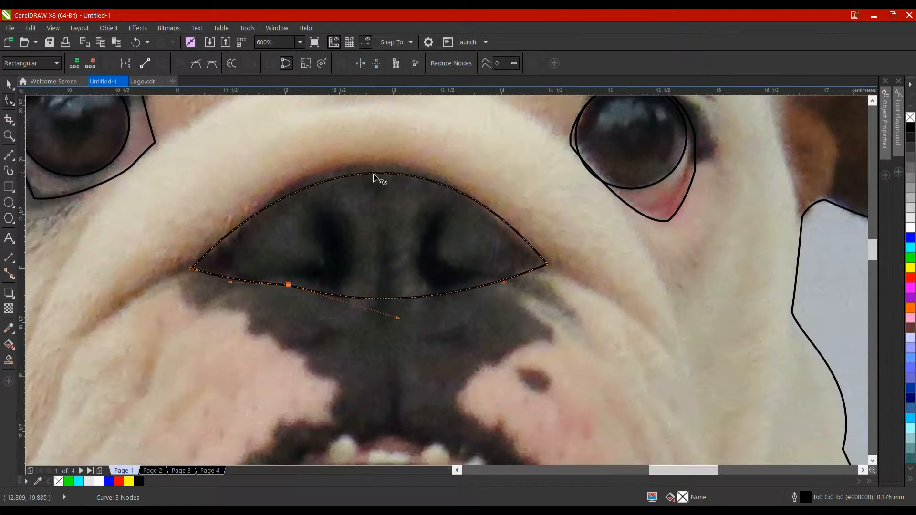
drag(375, 172, 377, 165)
key(space)
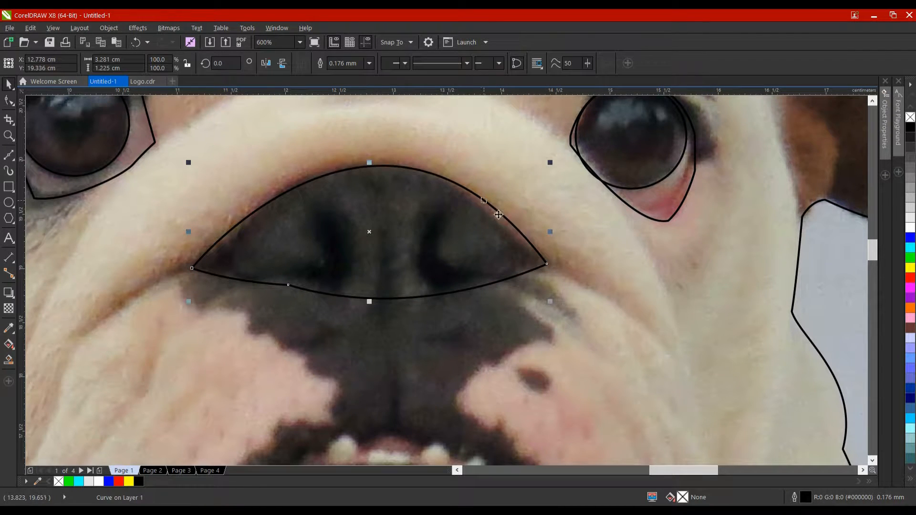
click(17, 104)
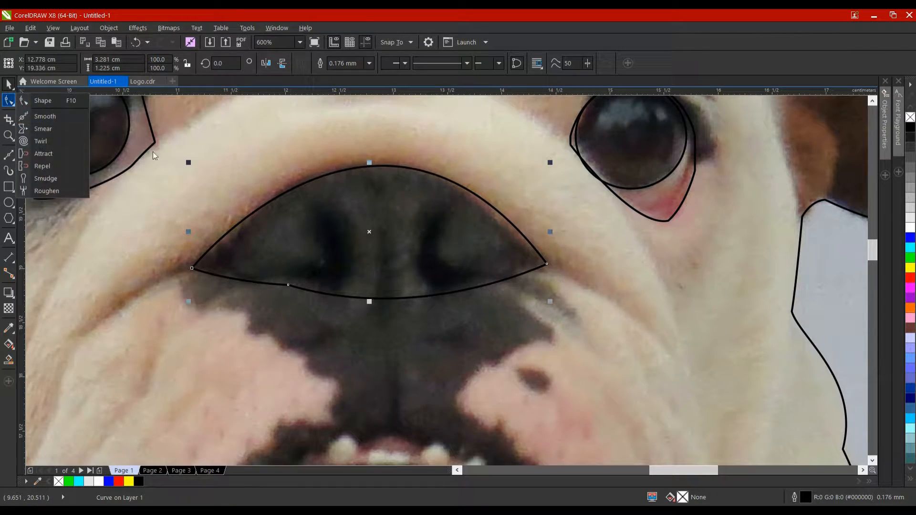
click(43, 101)
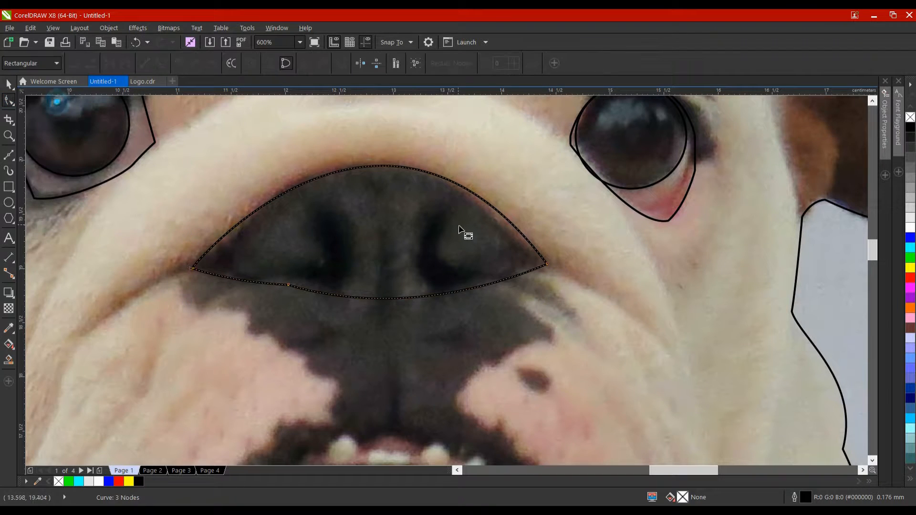
click(547, 264)
scroll(449, 191, up, 2)
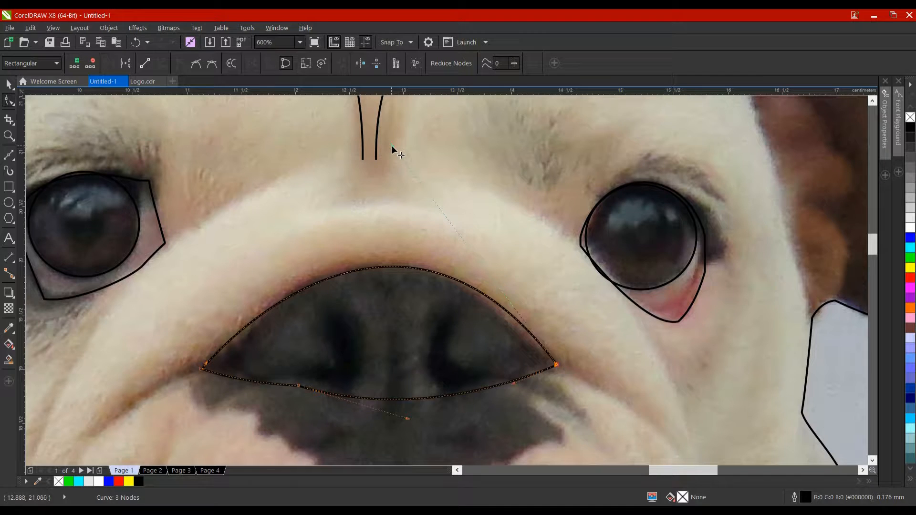
mouse_move(392, 146)
mouse_down()
mouse_move(397, 155)
mouse_move(383, 153)
mouse_up()
scroll(441, 247, down, 2)
- Try a black fill on the nose outline and undo it
key(space)
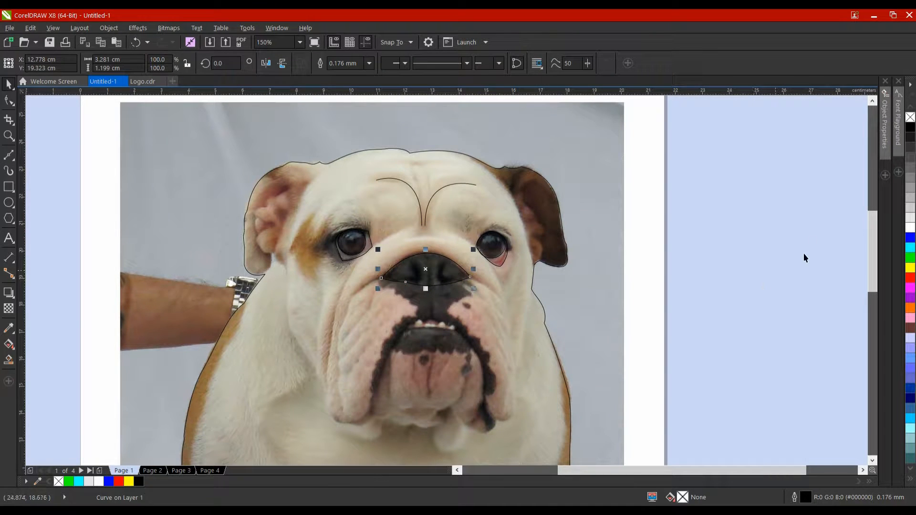
click(910, 128)
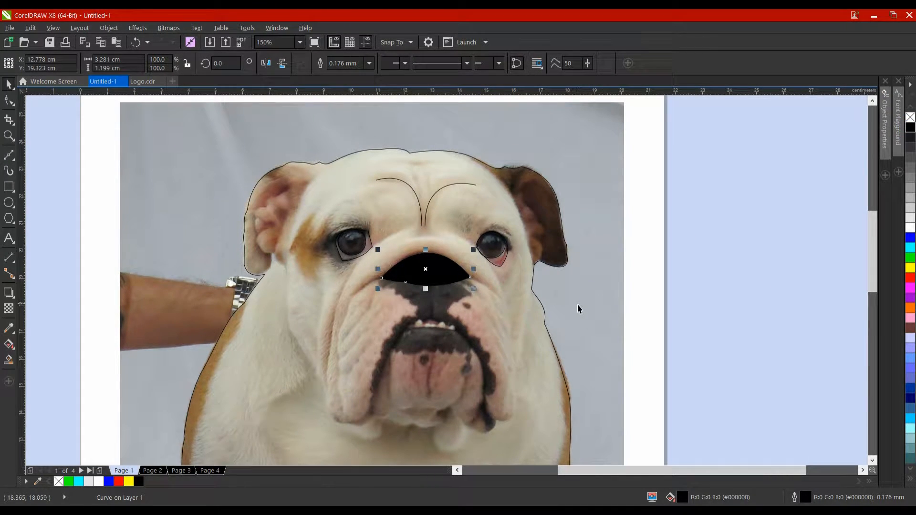
drag(589, 283, 367, 240)
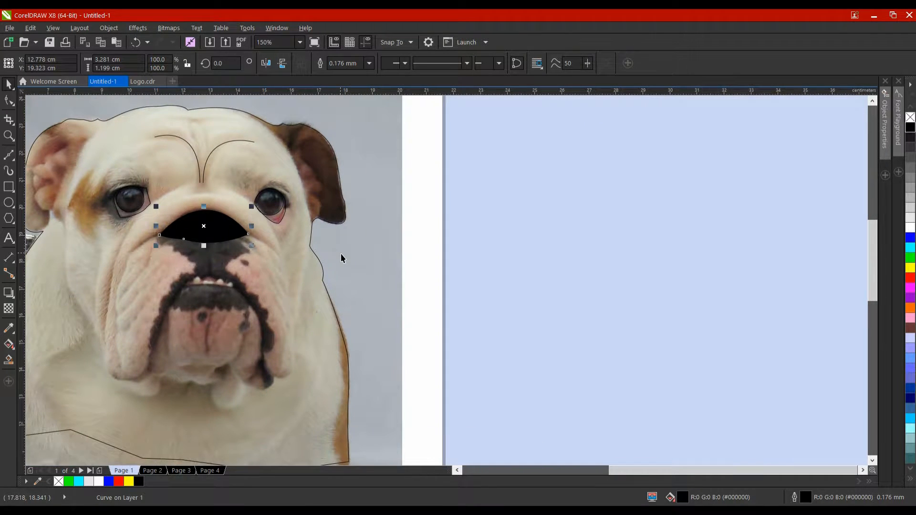
key(ctrl+z)
- Draw an open Bezier curve about 2.91 by 4.64 cm along the muzzle fold, from the nose bridge down the brown-patch side
drag(365, 272, 498, 234)
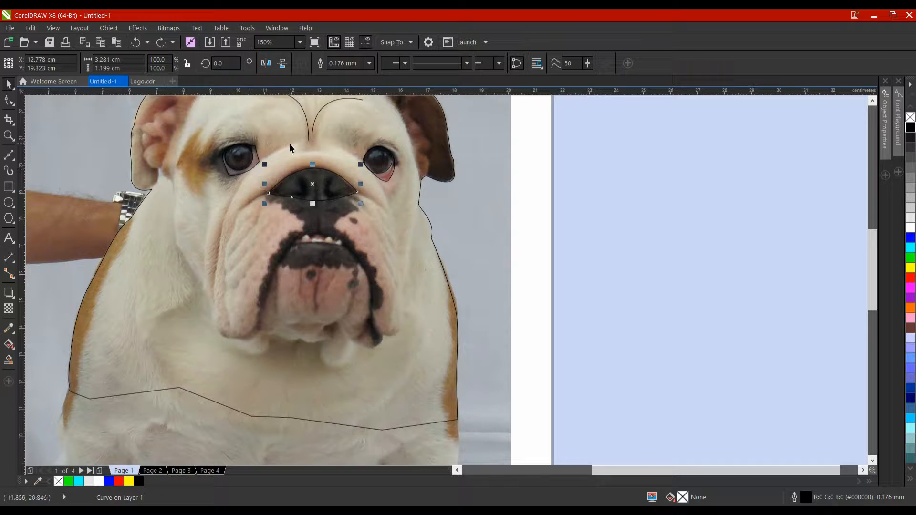
click(8, 155)
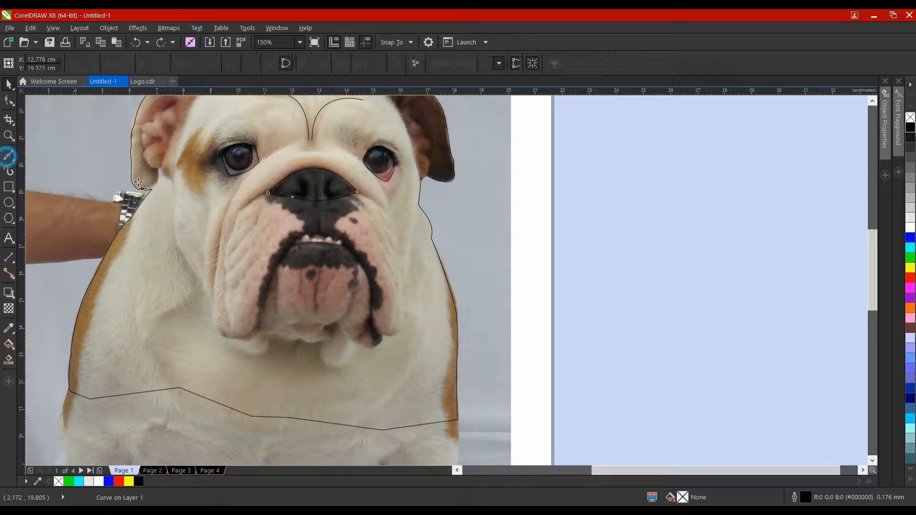
click(293, 143)
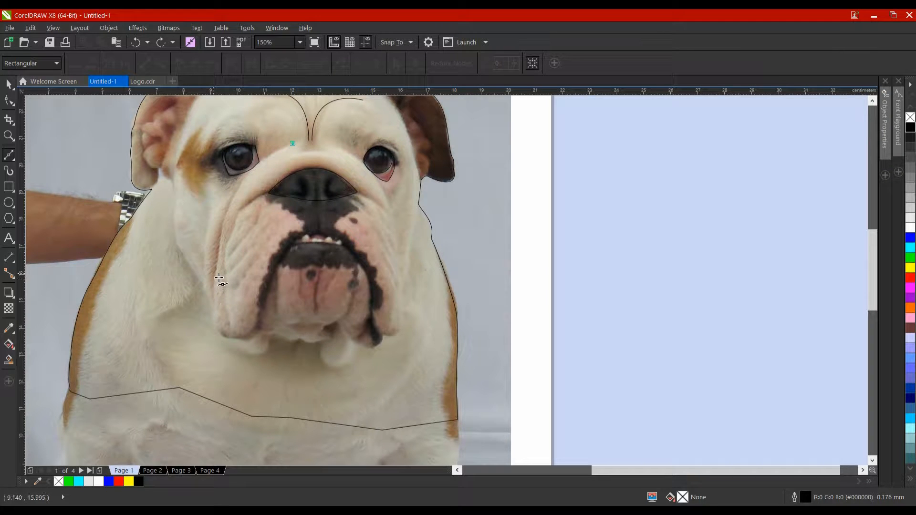
mouse_move(214, 269)
mouse_down()
mouse_move(209, 367)
mouse_move(199, 394)
mouse_move(217, 374)
mouse_up()
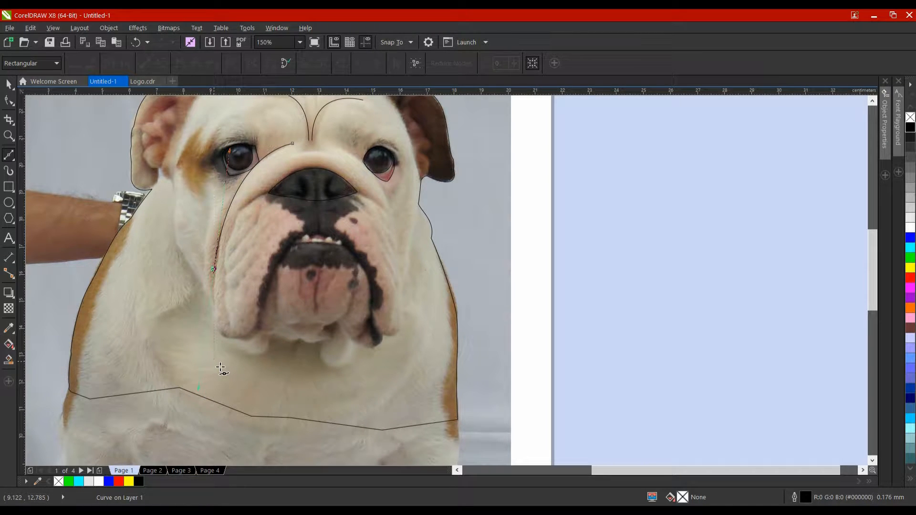
key(space)
- Draw an open Bezier curve along the muzzle fold on the dark-ear side, from the nose bridge down to the cheek
click(11, 155)
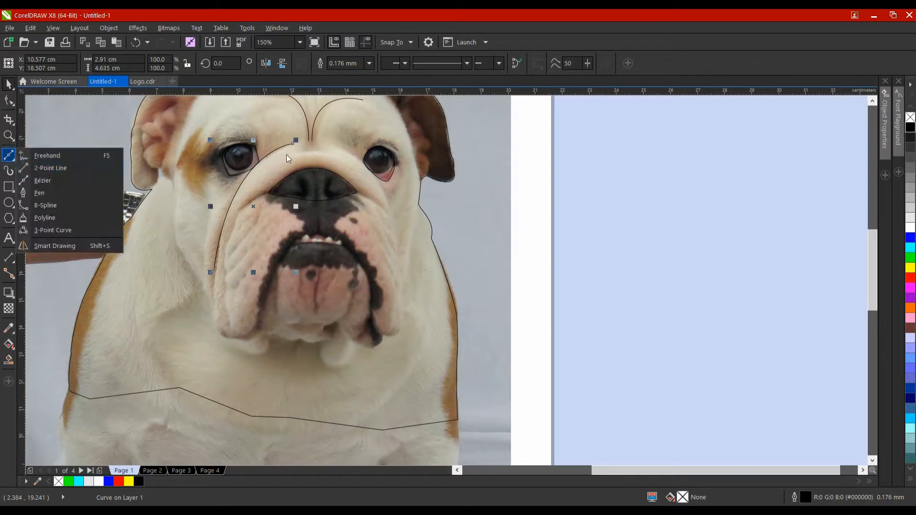
click(46, 180)
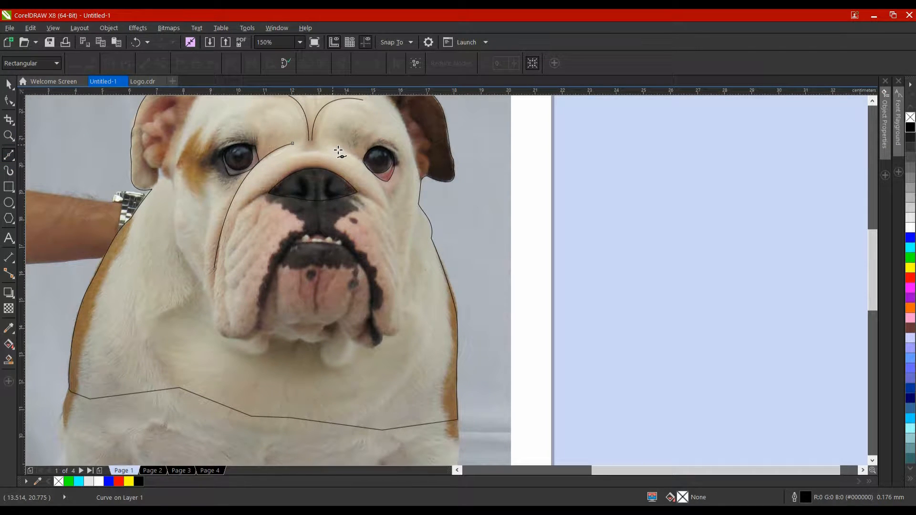
click(333, 144)
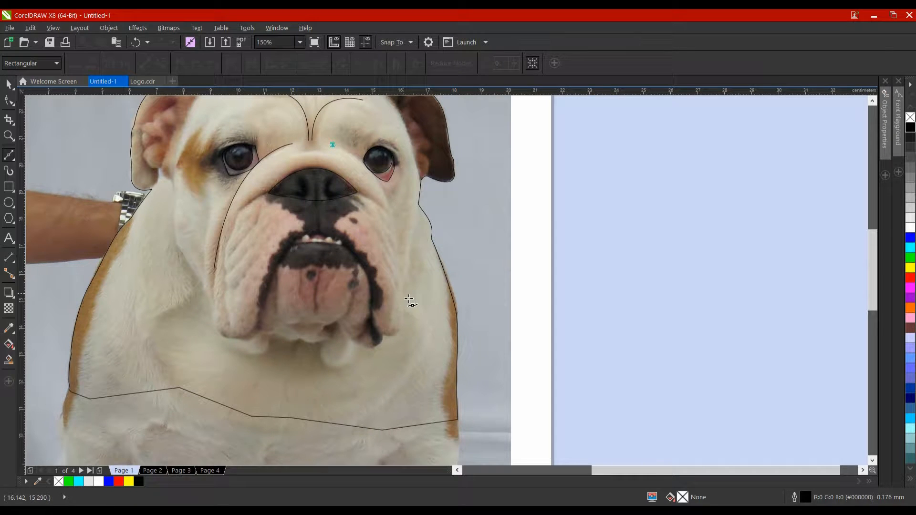
drag(399, 268, 406, 298)
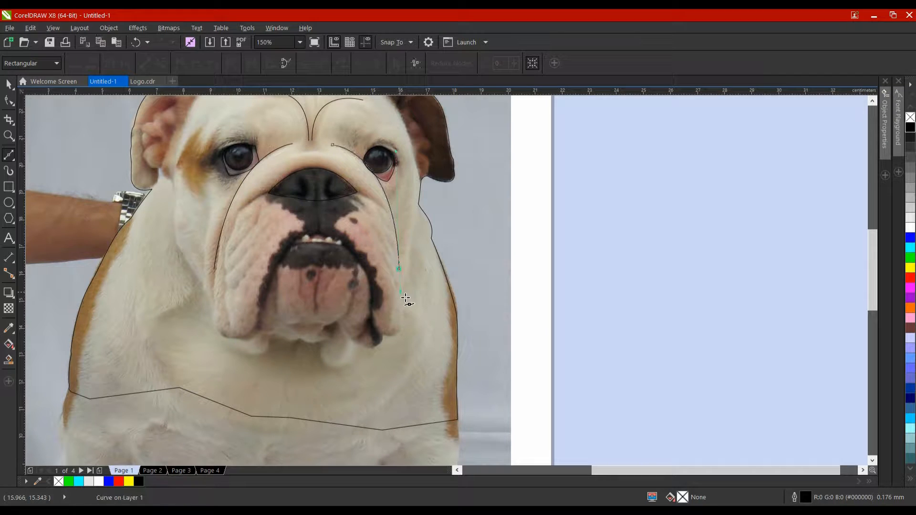
key(space)
click(514, 260)
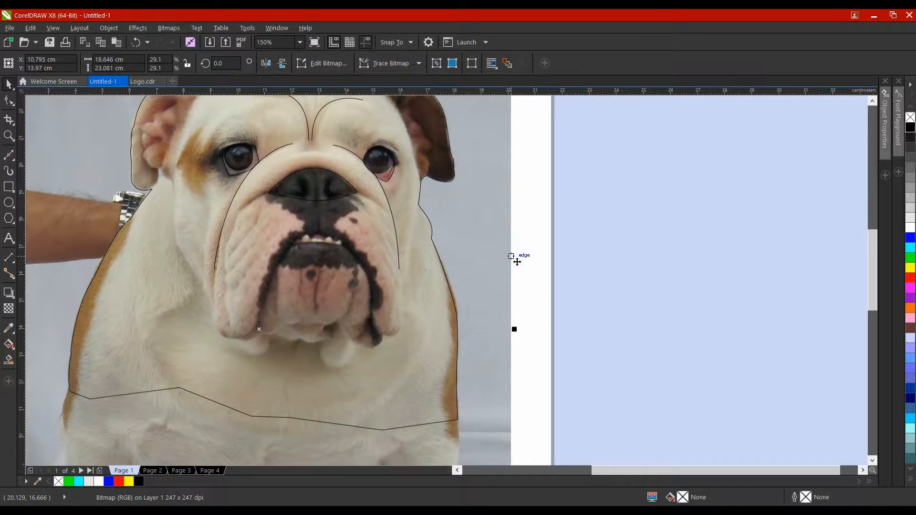
- Draw an open Bezier curve about 7.10 by 3.99 cm around both jowls, arching over the teeth along the upper lip line
drag(290, 228, 257, 208)
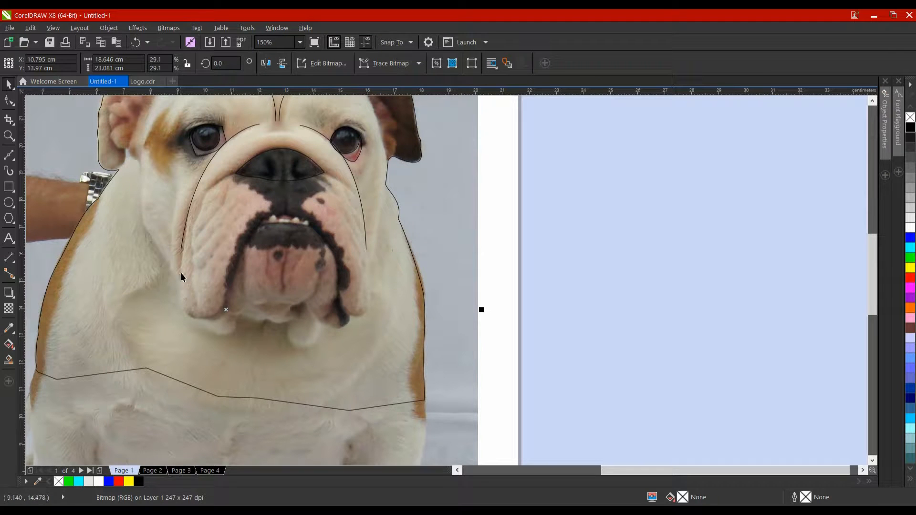
click(8, 156)
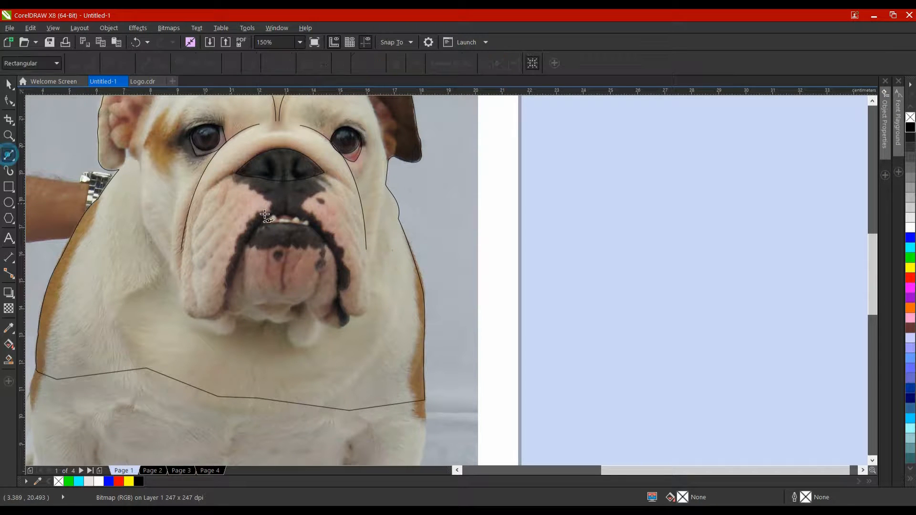
click(181, 263)
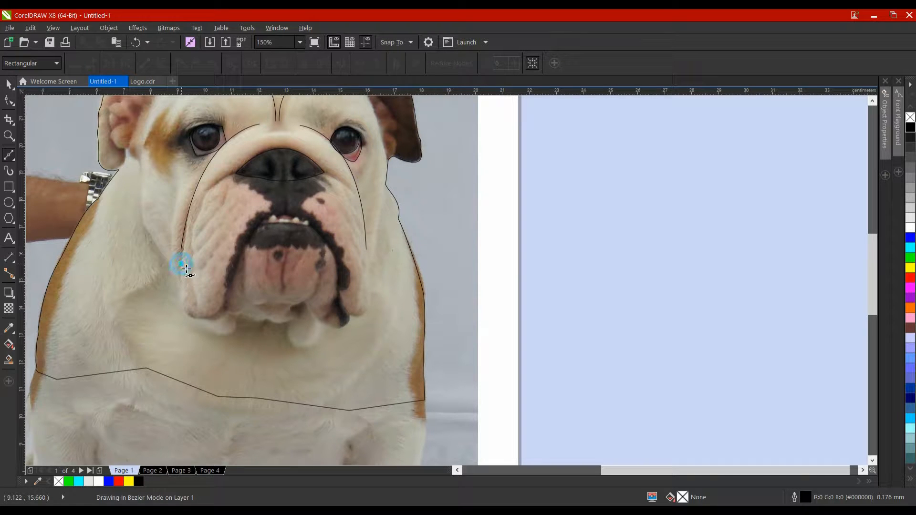
mouse_move(230, 278)
mouse_down()
mouse_move(291, 197)
mouse_move(266, 181)
mouse_move(290, 188)
mouse_move(269, 251)
mouse_move(284, 252)
mouse_move(267, 260)
mouse_move(277, 271)
mouse_move(235, 263)
mouse_up()
click(255, 231)
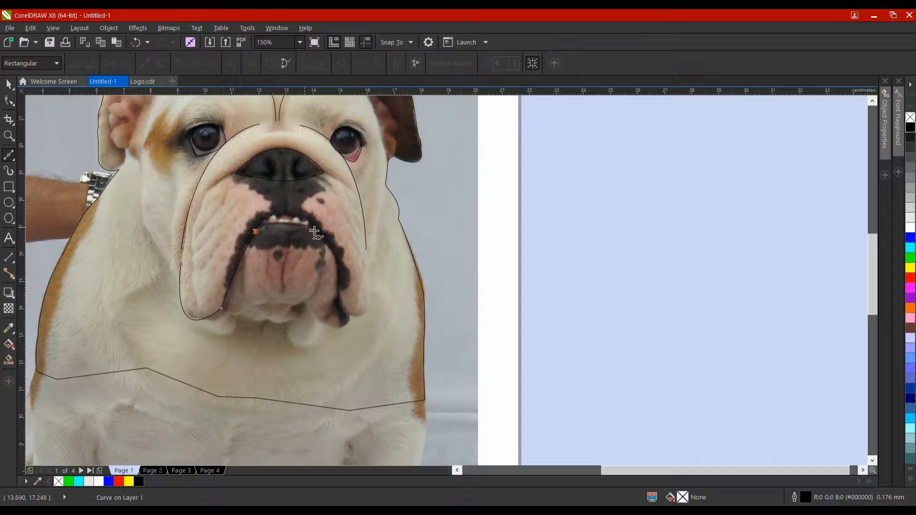
drag(325, 237, 354, 322)
click(371, 294)
click(366, 266)
key(space)
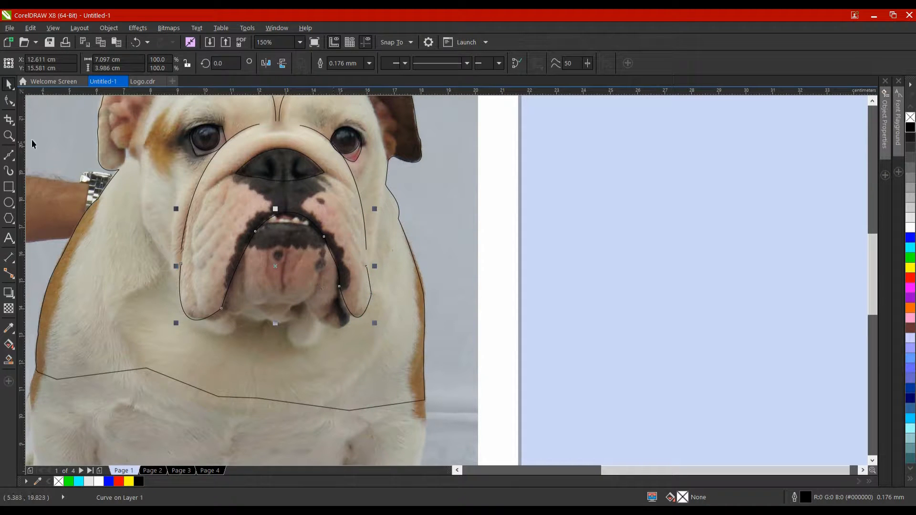
- Round the bottom of the dark-ear-side jowl by adjusting the handles of its inner and outer nodes
click(8, 100)
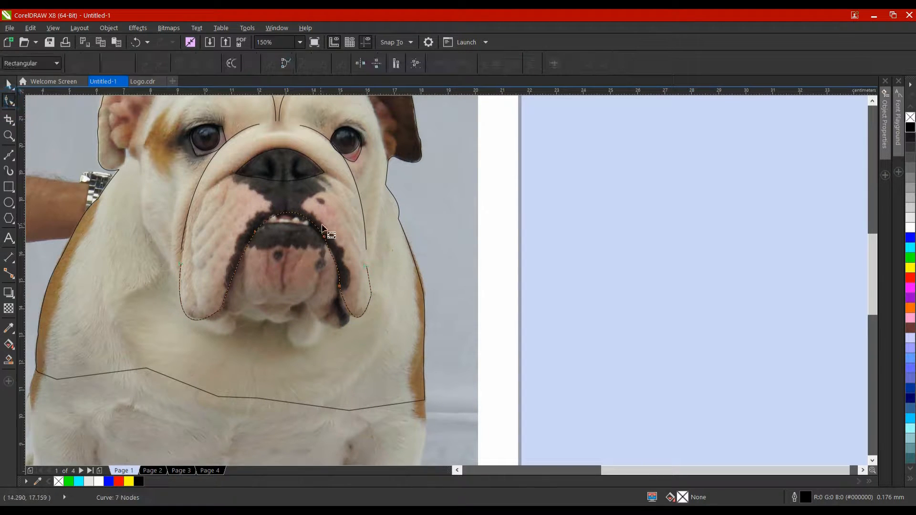
click(339, 286)
scroll(353, 322, up, 2)
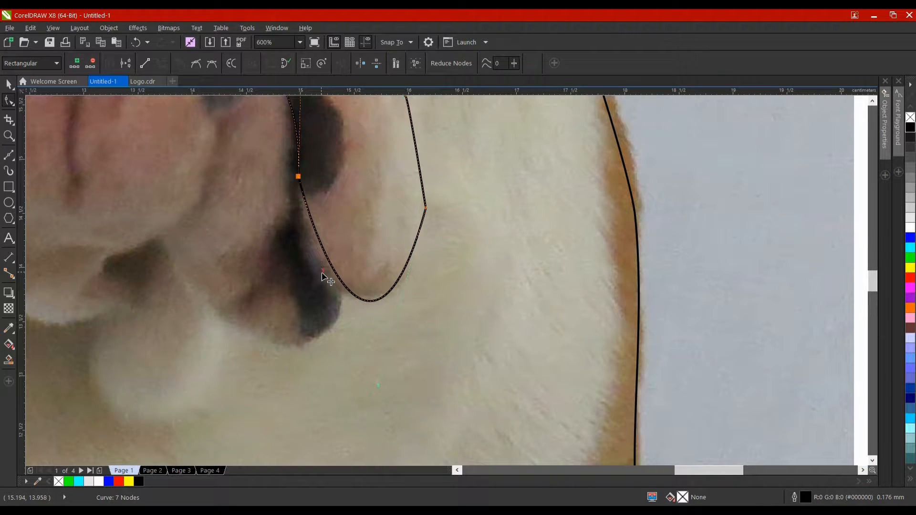
drag(322, 276, 311, 280)
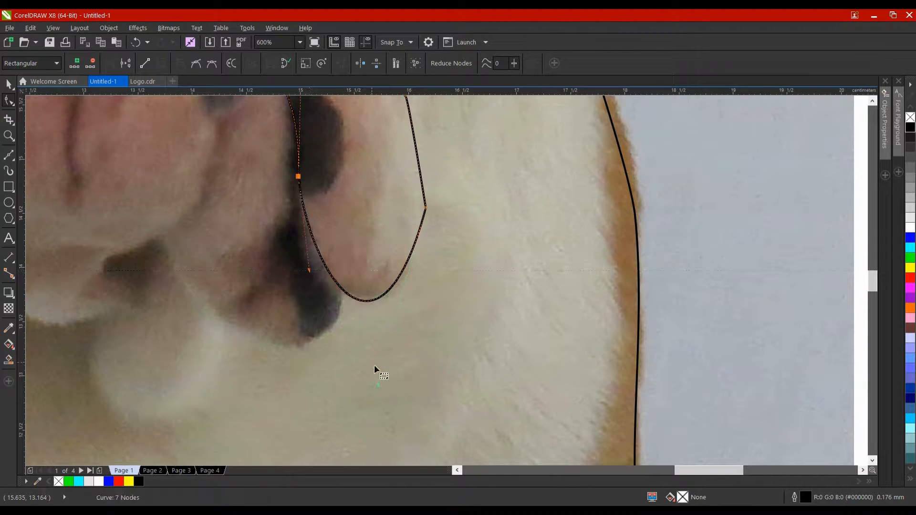
drag(379, 389, 388, 368)
scroll(416, 238, down, 5)
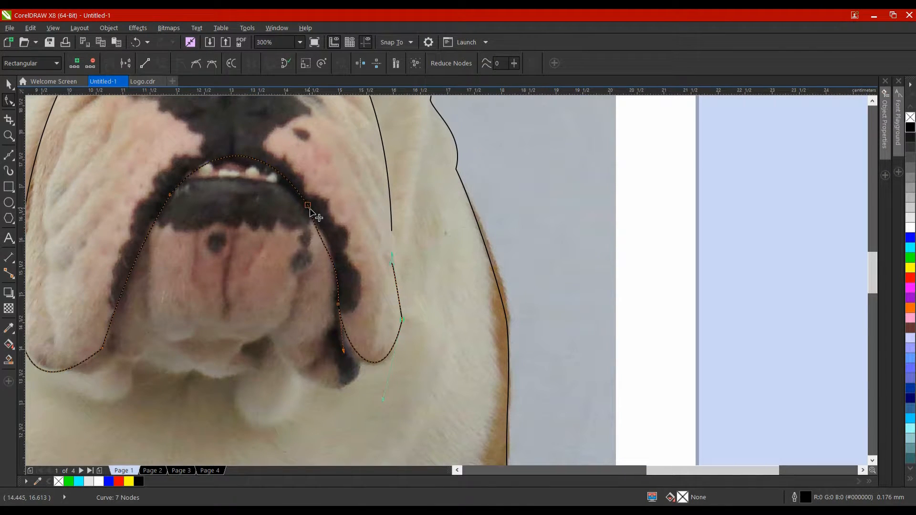
- Refine the lip line beside the mouth on the dark-ear side with the handle of its upper node
click(308, 205)
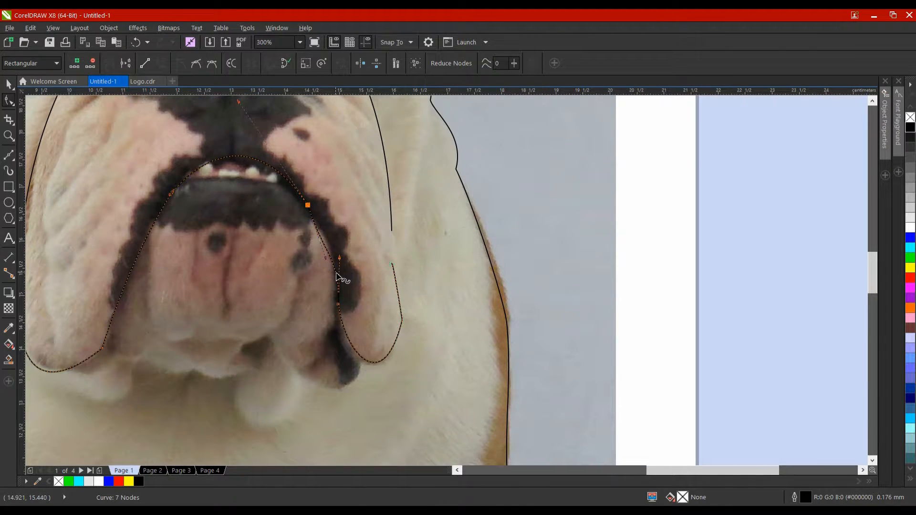
click(320, 242)
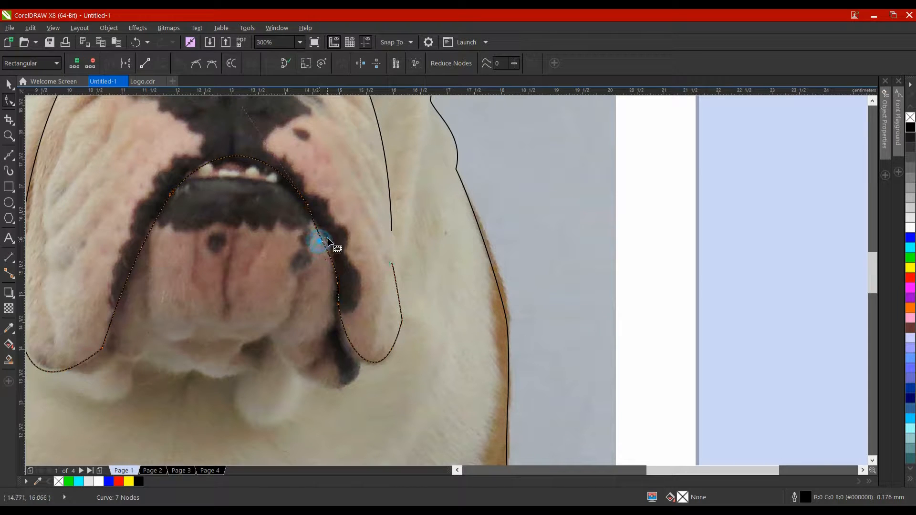
click(308, 205)
drag(331, 262, 355, 265)
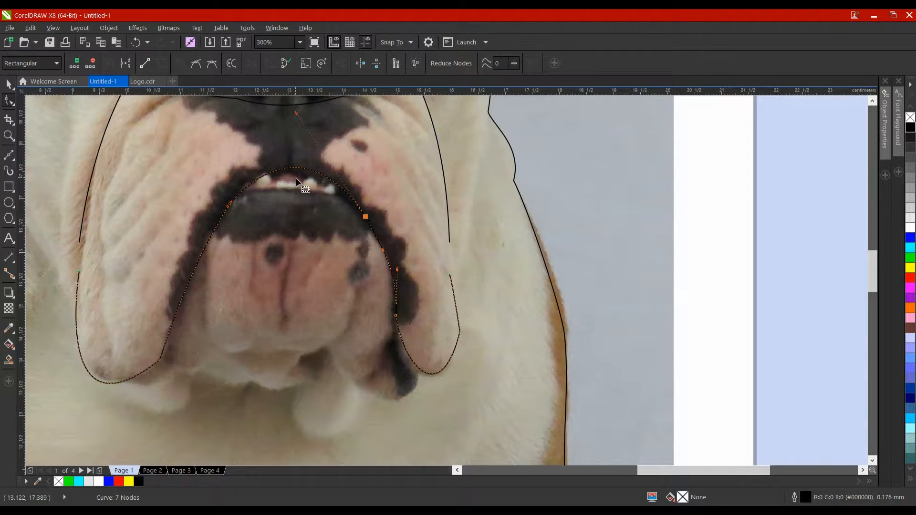
drag(273, 197, 283, 237)
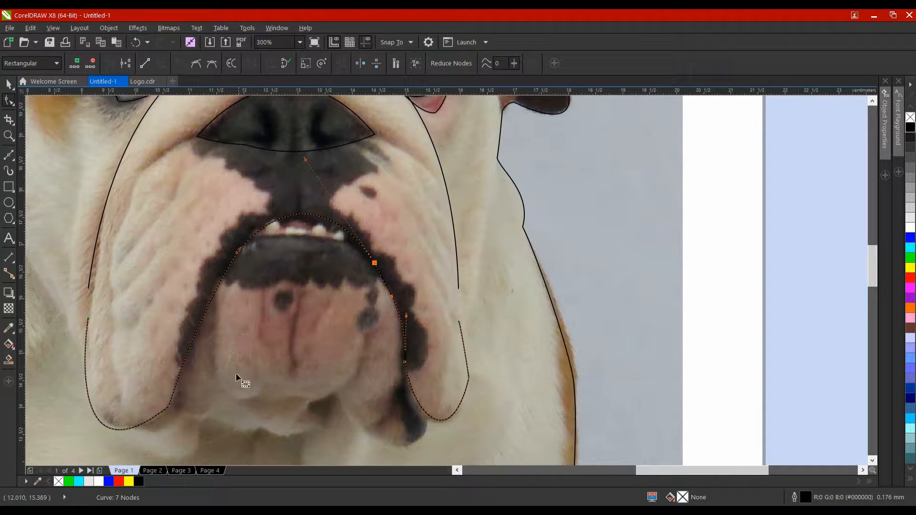
- Reshape the bottom of the brown-patch-side jowl with the handle of its lower inner node
click(170, 405)
drag(170, 405, 187, 342)
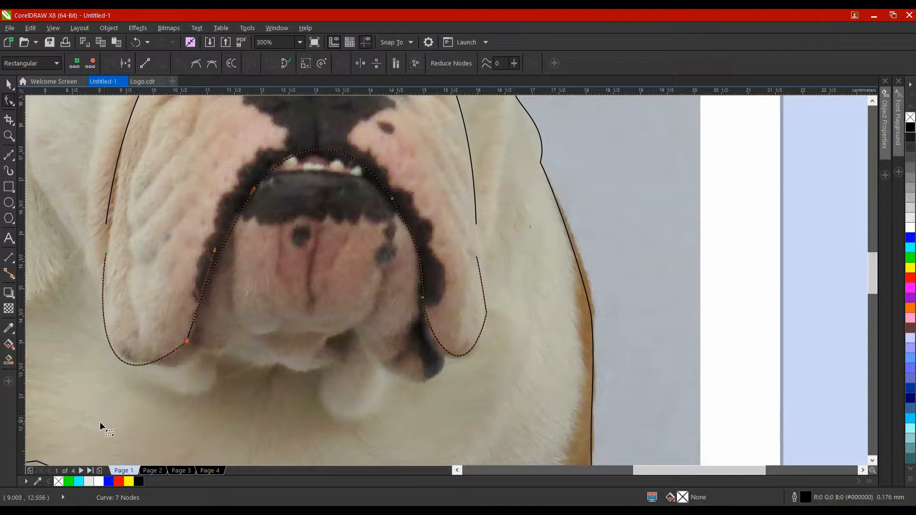
drag(79, 429, 94, 425)
scroll(94, 425, down, 2)
key(space)
drag(209, 312, 250, 199)
scroll(252, 202, up, 2)
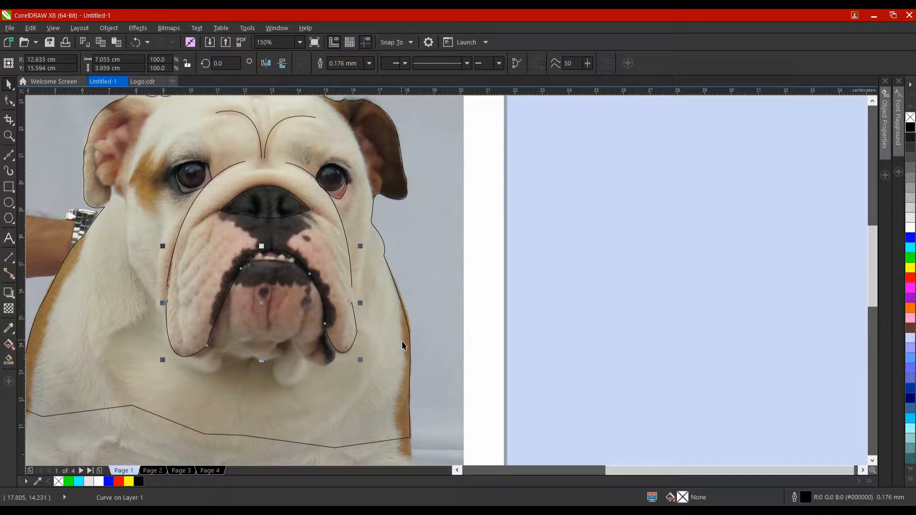
- Delete the bulldog photo to view the bare outlines and undo the deletion
scroll(402, 341, down, 2)
click(420, 295)
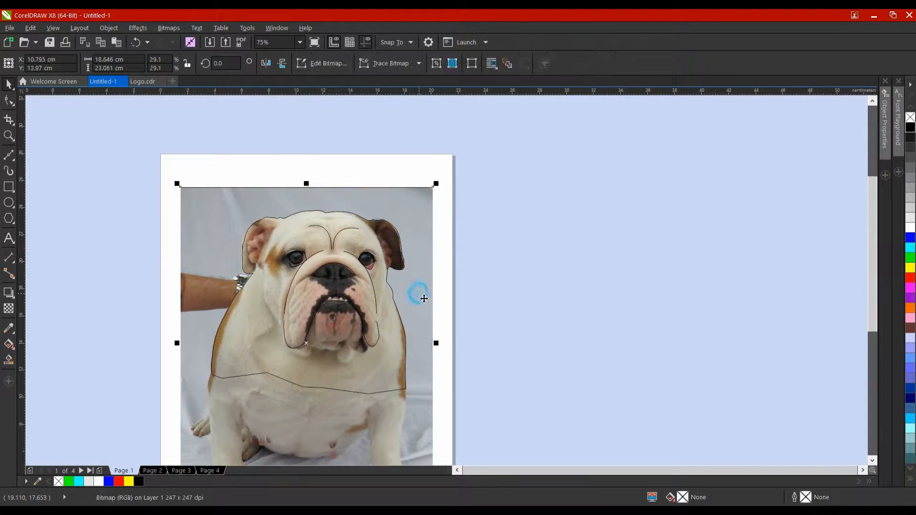
key(Delete)
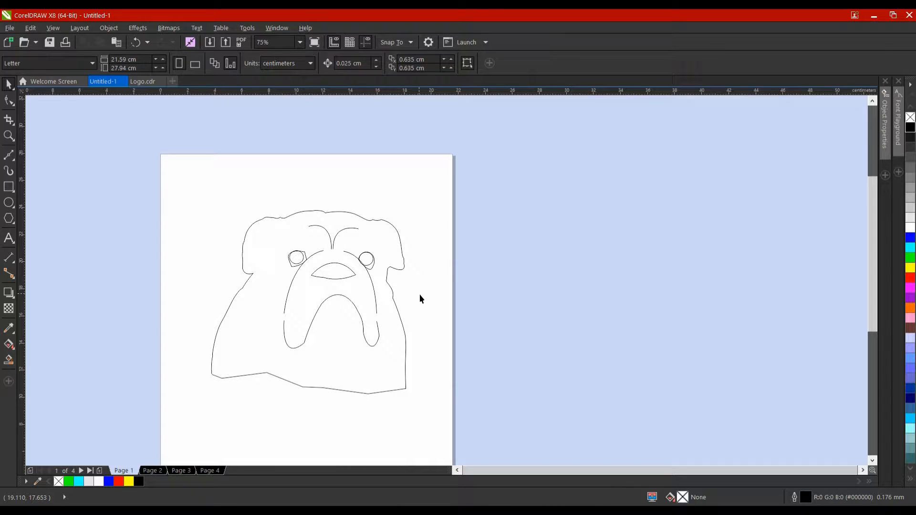
key(ctrl+z)
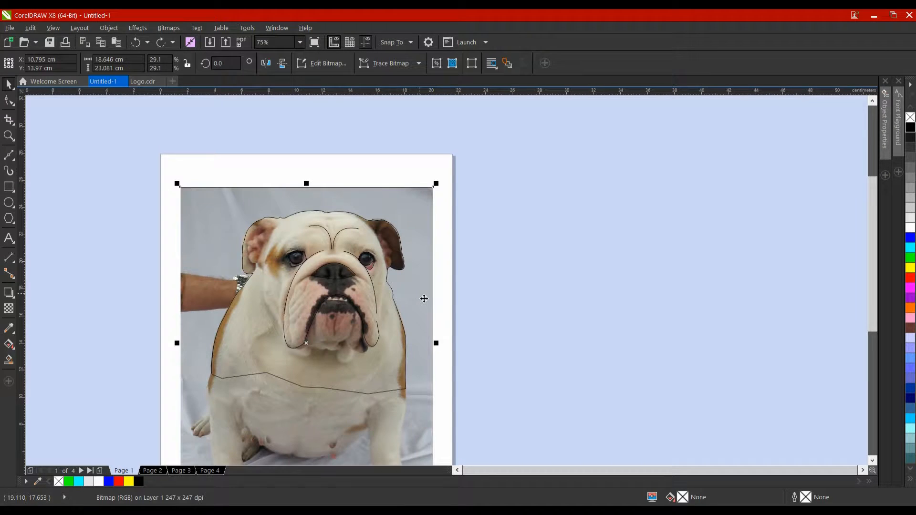
click(479, 267)
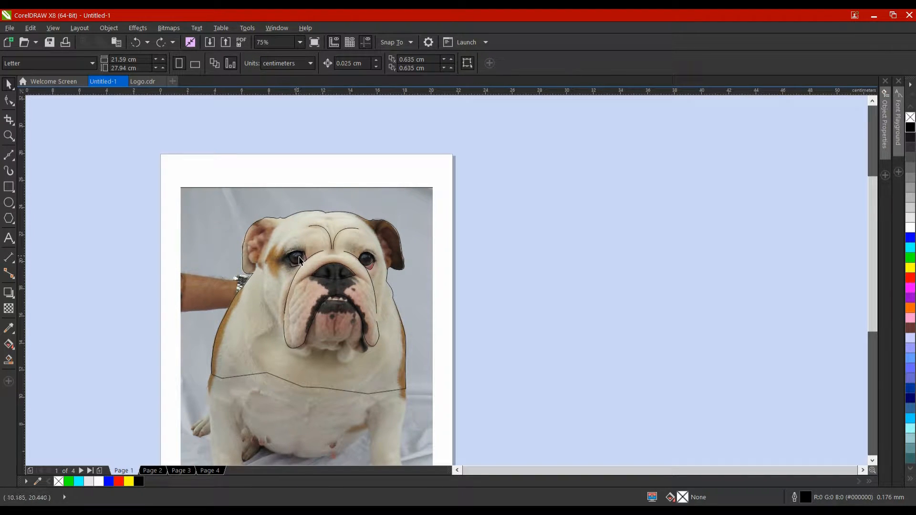
- Examine the traced eye, brow, muzzle and silhouette outlines against the bulldog photo
scroll(296, 262, up, 5)
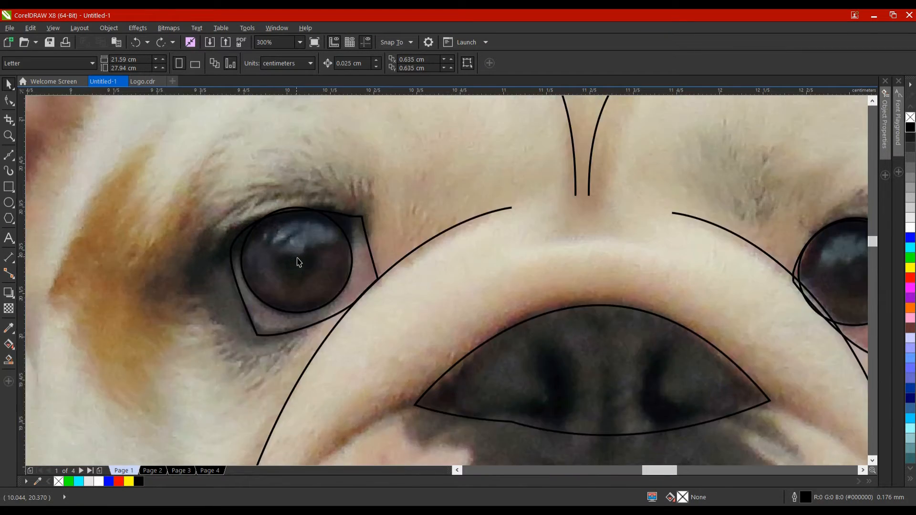
scroll(326, 286, down, 3)
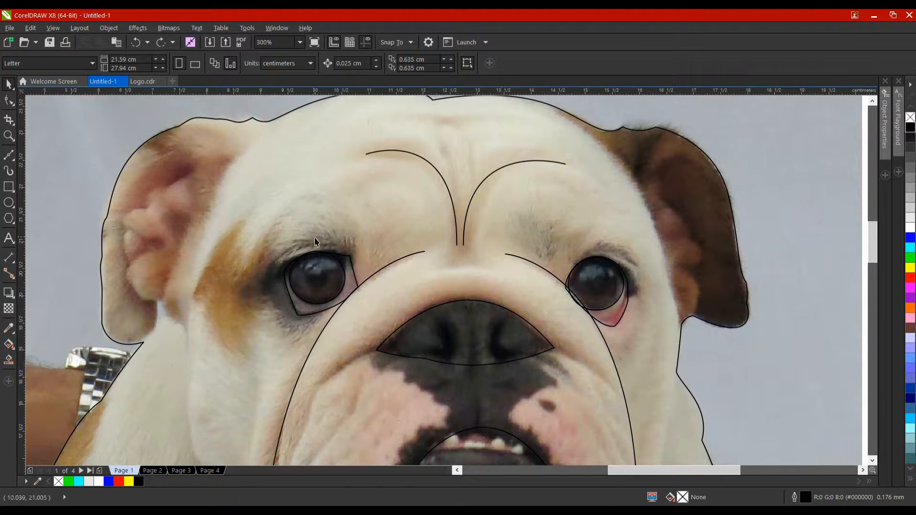
scroll(315, 241, down, 1)
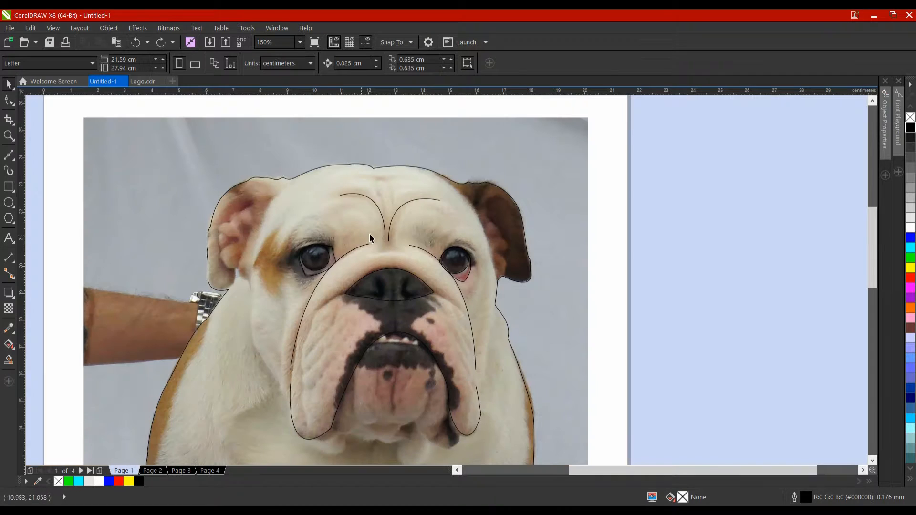
click(282, 178)
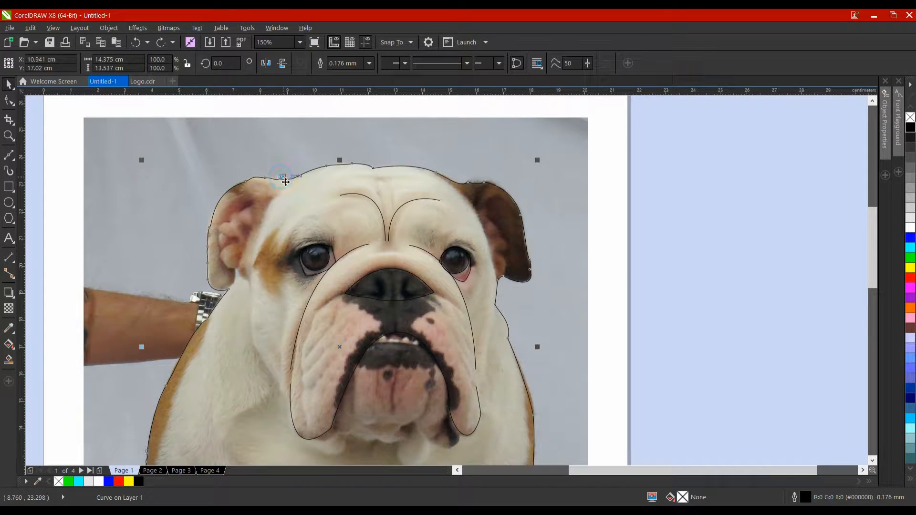
click(650, 227)
drag(650, 227, 495, 187)
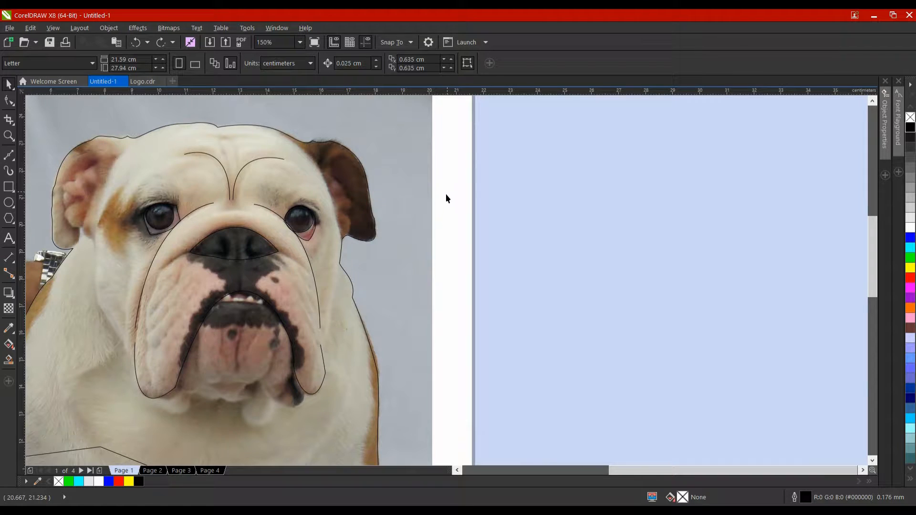
drag(432, 220, 464, 205)
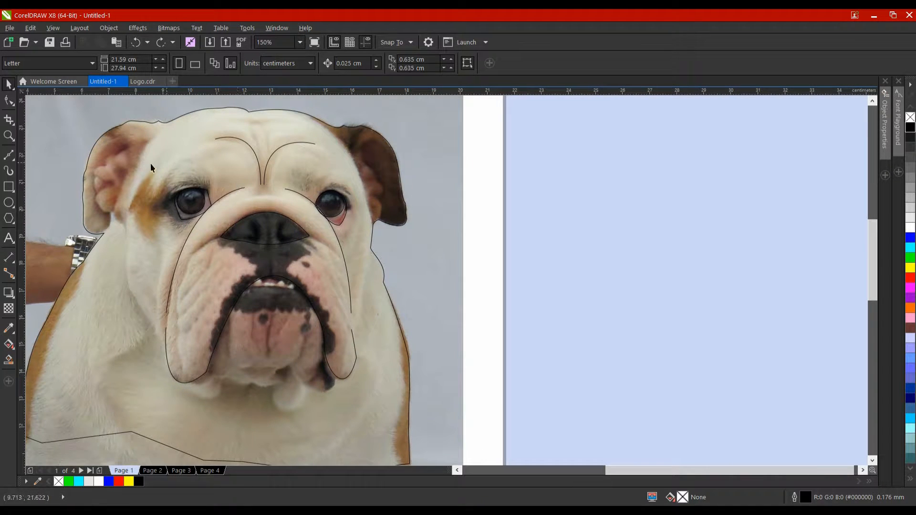
drag(187, 233, 216, 237)
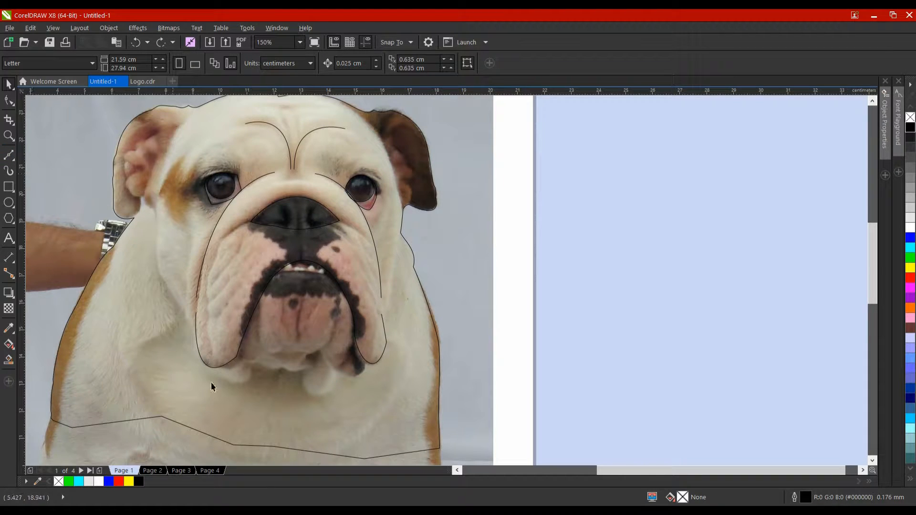
- Open the blank Page 2 as the workspace for a custom brush stroke
click(152, 471)
click(181, 470)
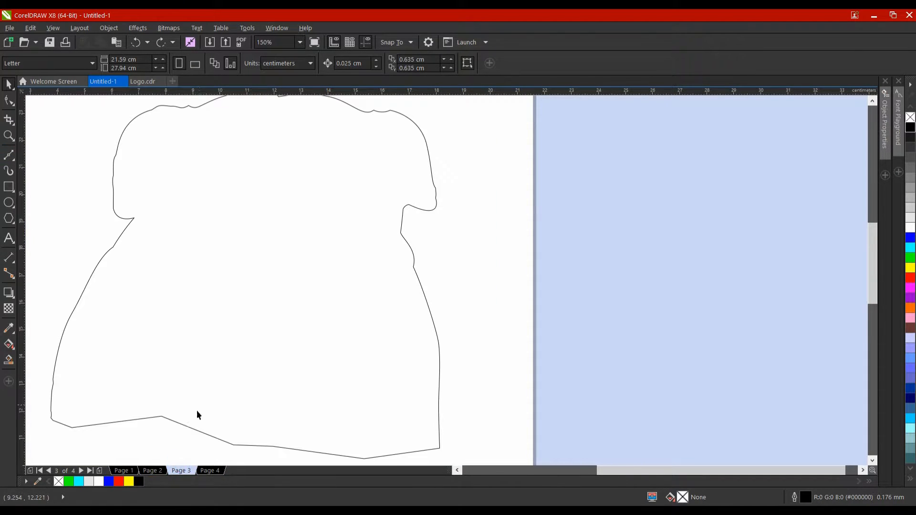
click(153, 470)
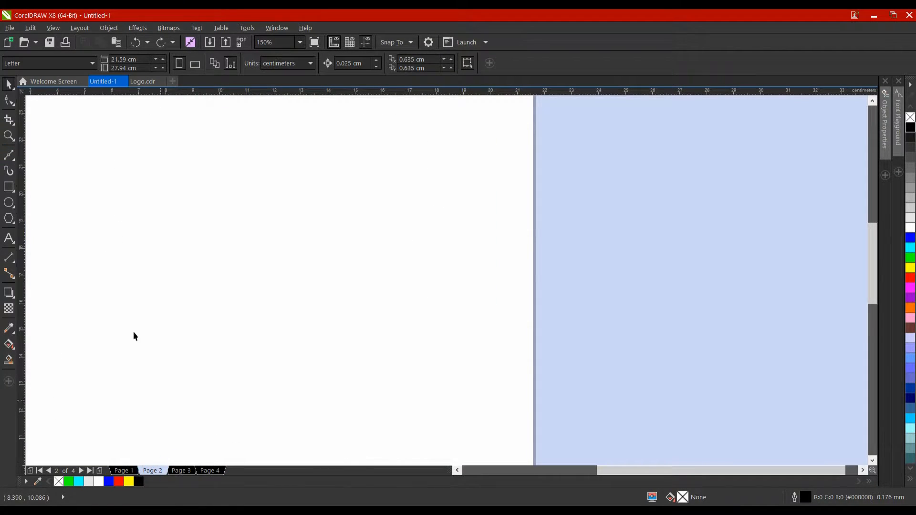
click(6, 175)
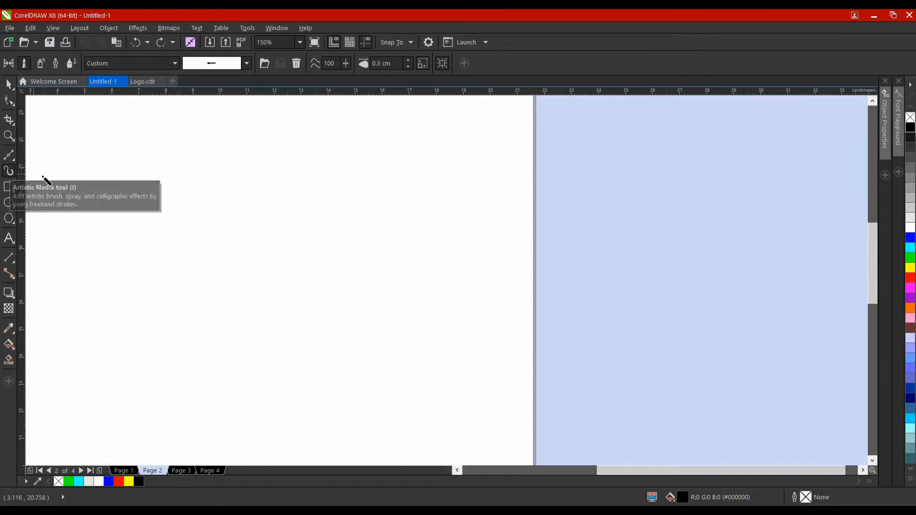
drag(293, 185, 507, 215)
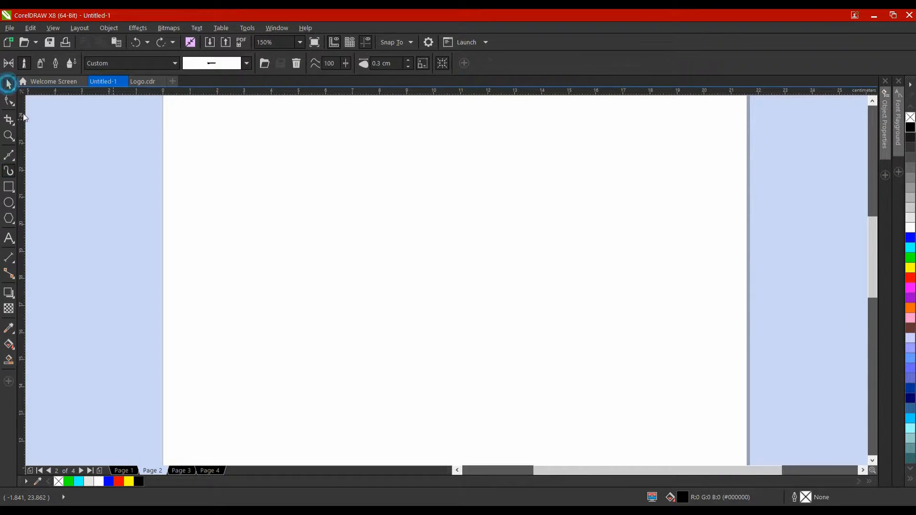
click(9, 84)
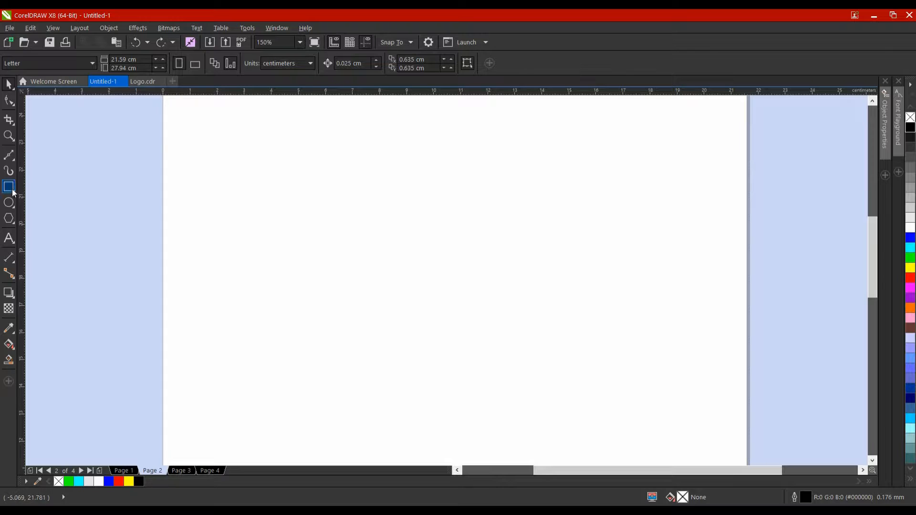
- Draw a closed, tapering triangle about 13.5 cm long and 2.6 cm high on Page 2 with the Bezier tool
click(10, 155)
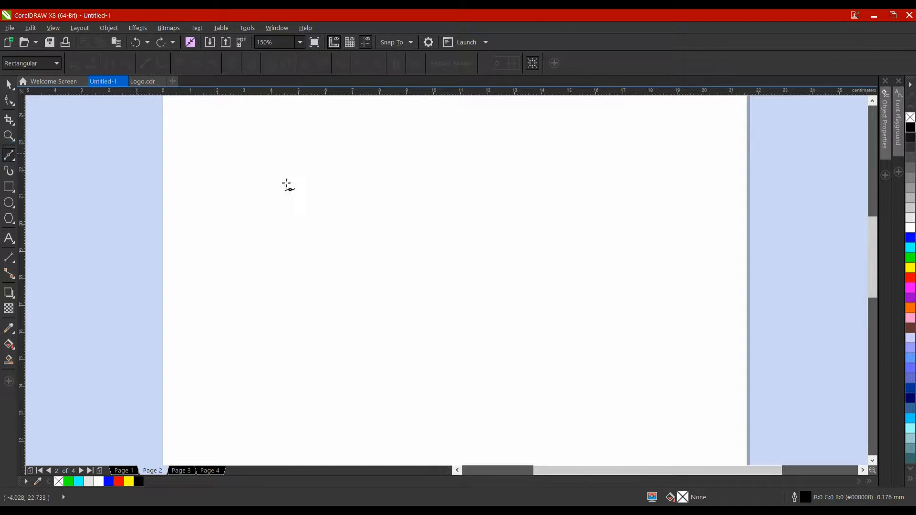
click(616, 214)
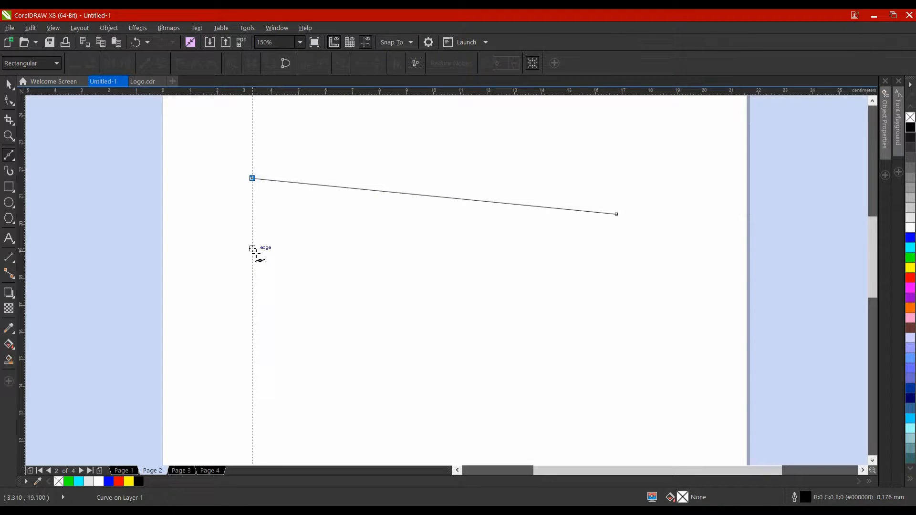
click(252, 249)
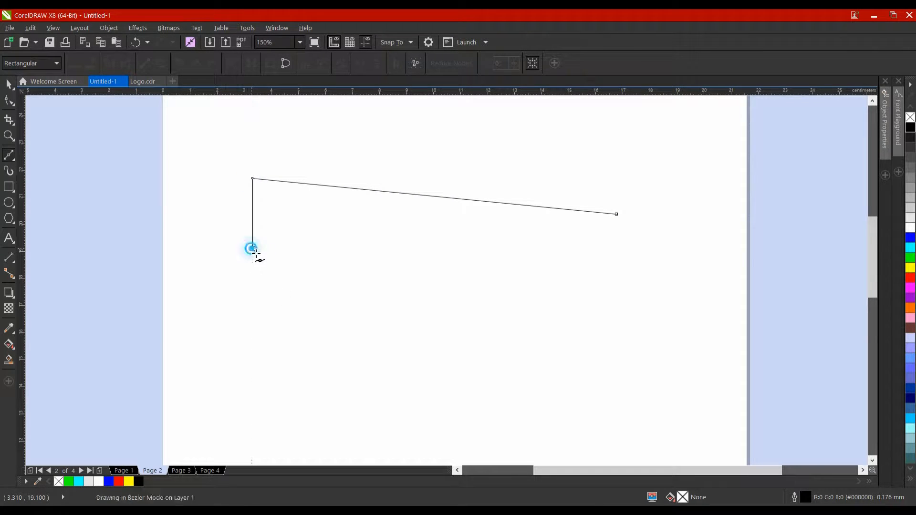
click(622, 220)
key(space)
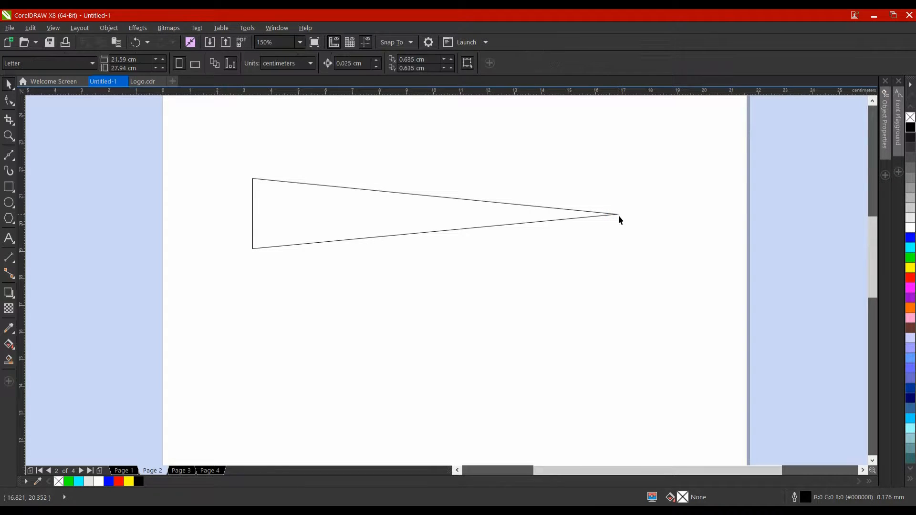
- Convert all three straight segments of the long triangle to curves
click(562, 205)
click(542, 217)
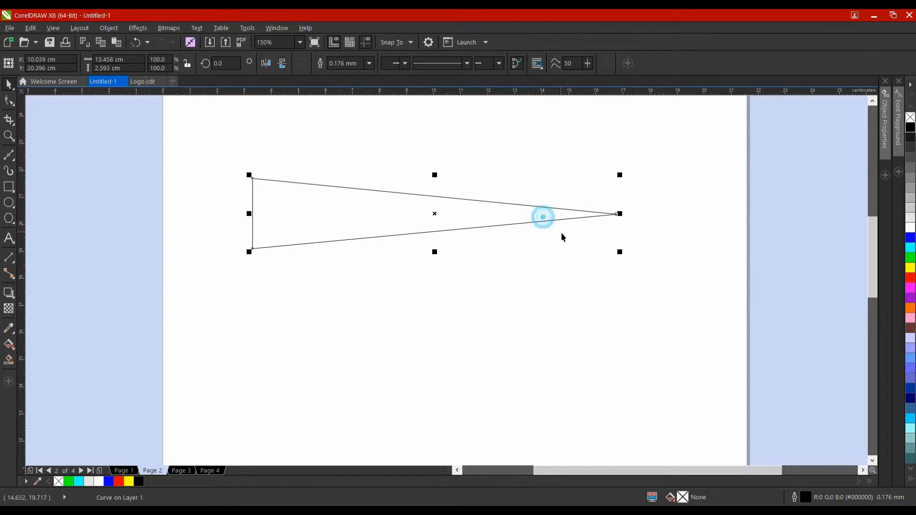
click(8, 101)
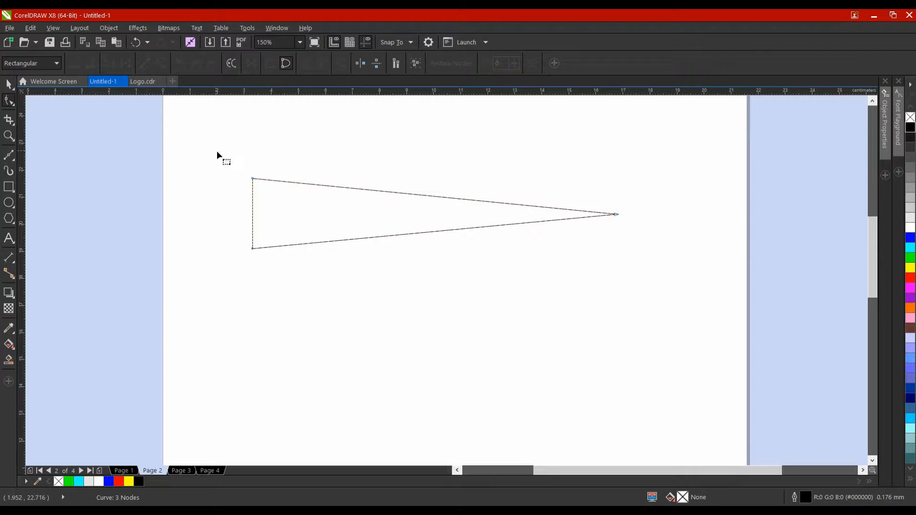
drag(216, 151, 628, 281)
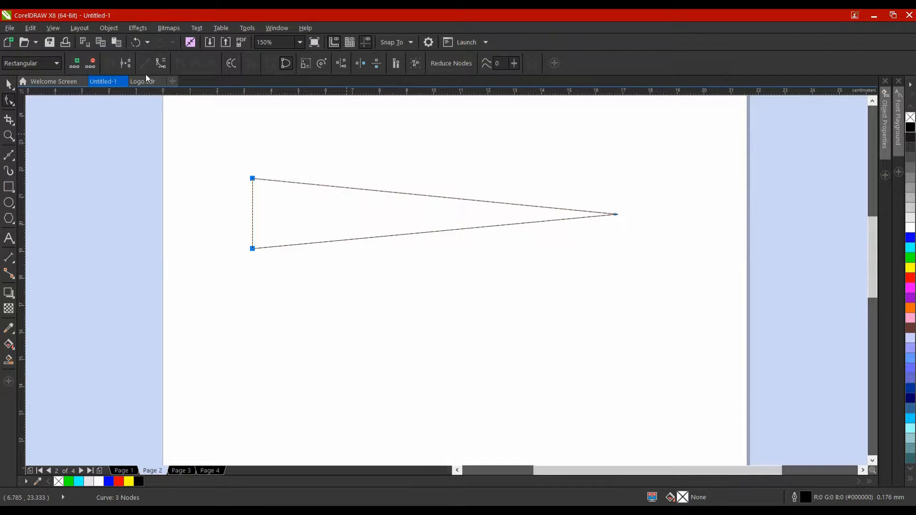
click(161, 63)
click(300, 237)
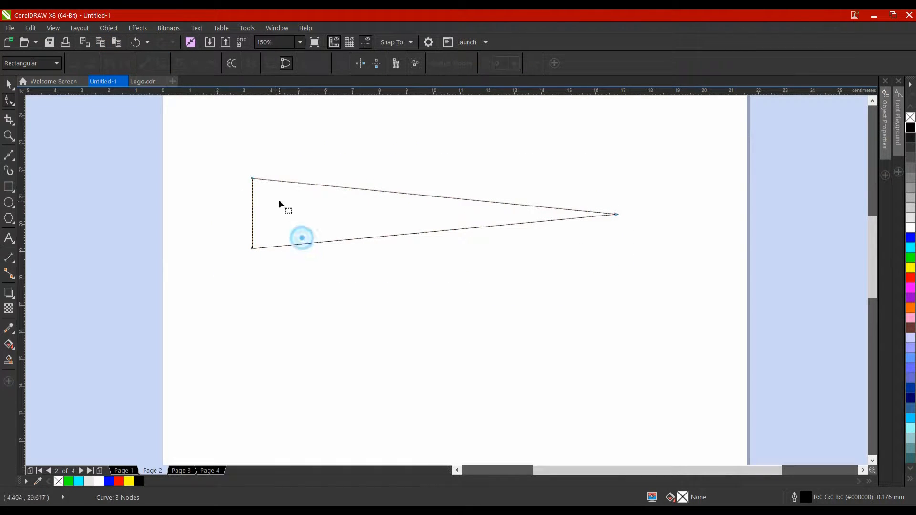
- Bow the triangle's short end outward and bend both long edges gently inward toward the pointed tip
click(253, 179)
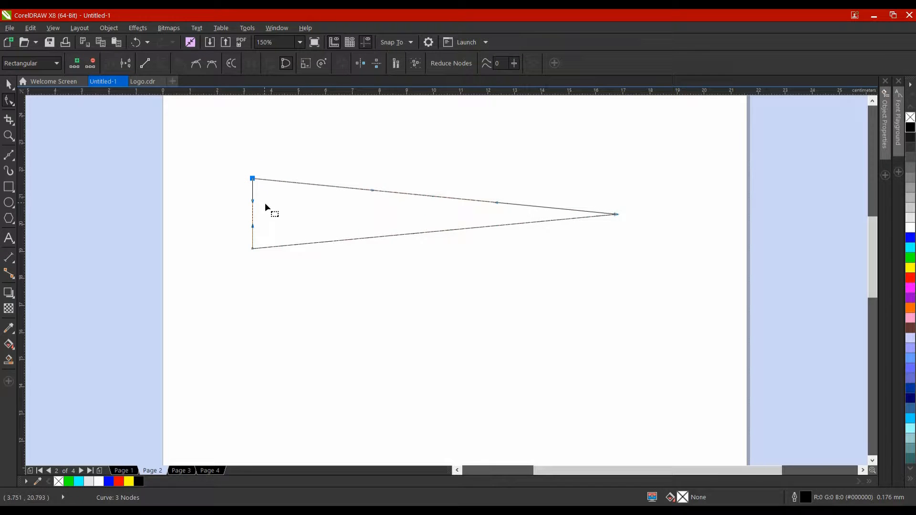
drag(248, 202, 236, 210)
click(233, 211)
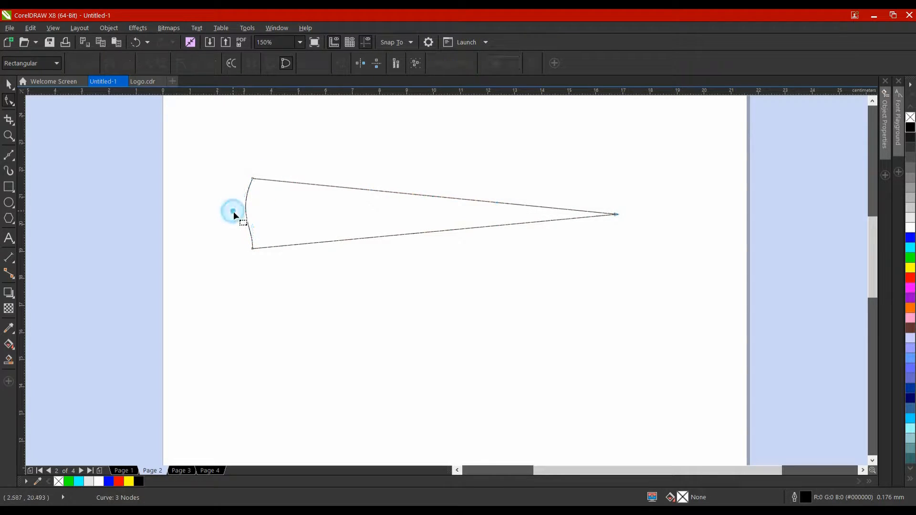
click(616, 214)
double_click(497, 225)
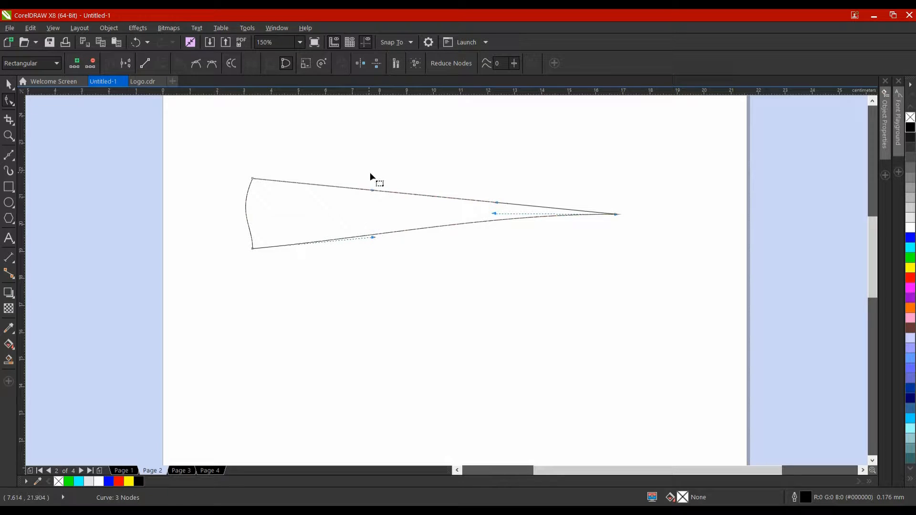
double_click(374, 191)
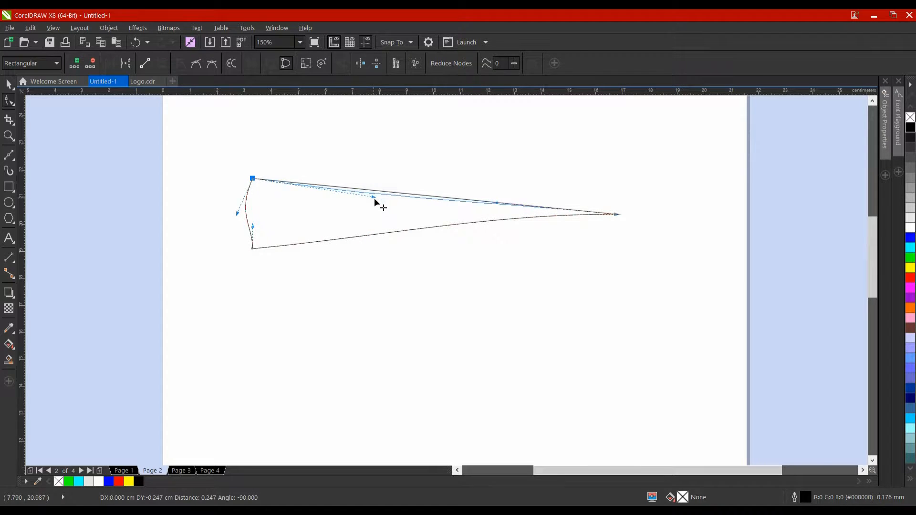
click(447, 264)
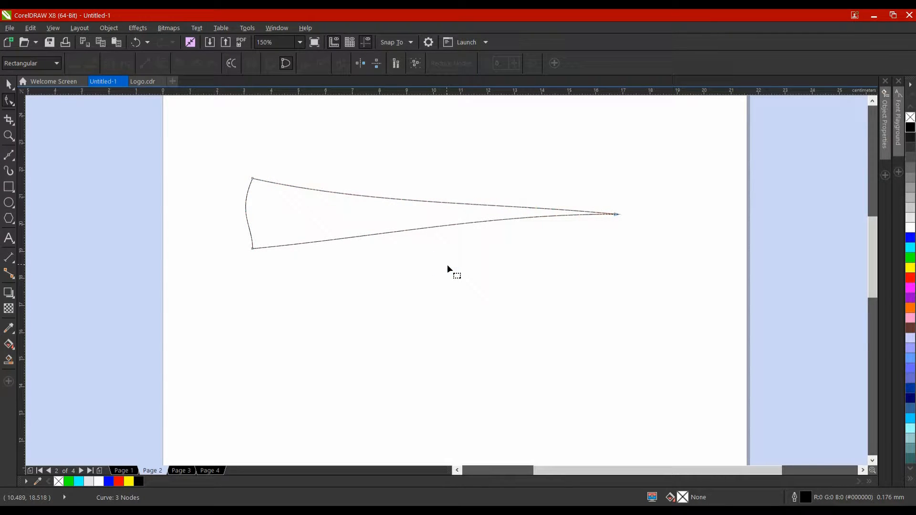
- Fill the tapered stroke shape with solid black
key(space)
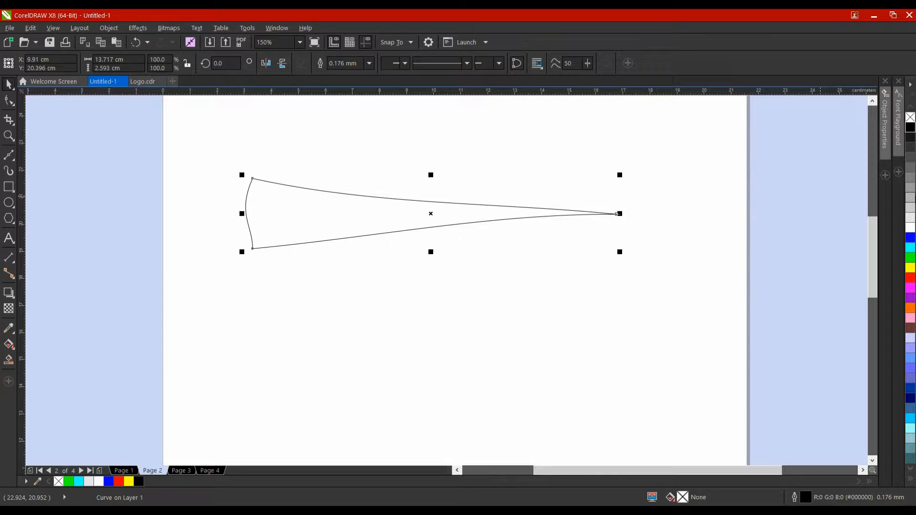
click(911, 127)
click(591, 287)
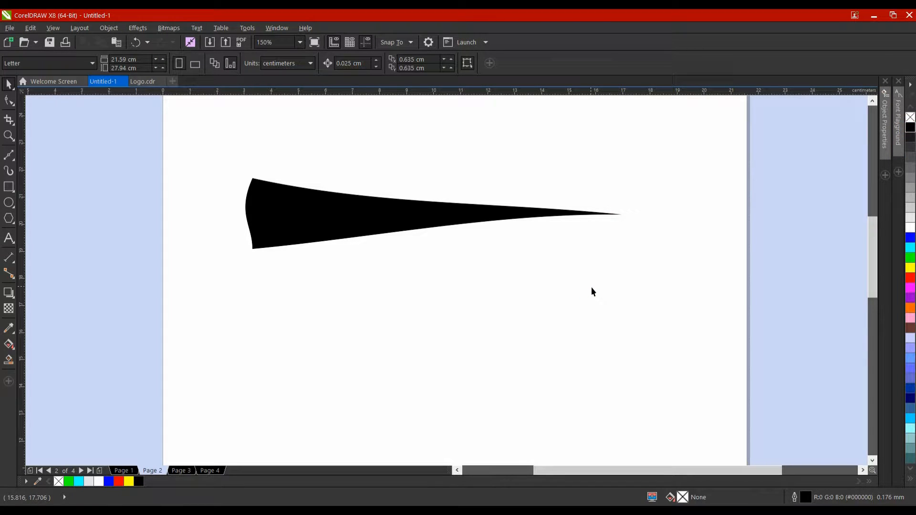
- Shorten the black stroke shape to about 12.4 cm and shift it slightly to the right on the page
click(474, 219)
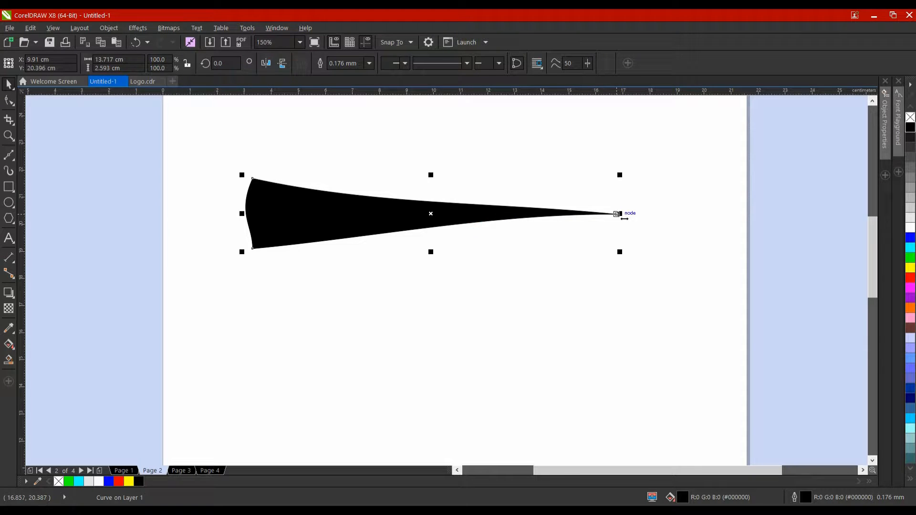
drag(620, 213, 584, 214)
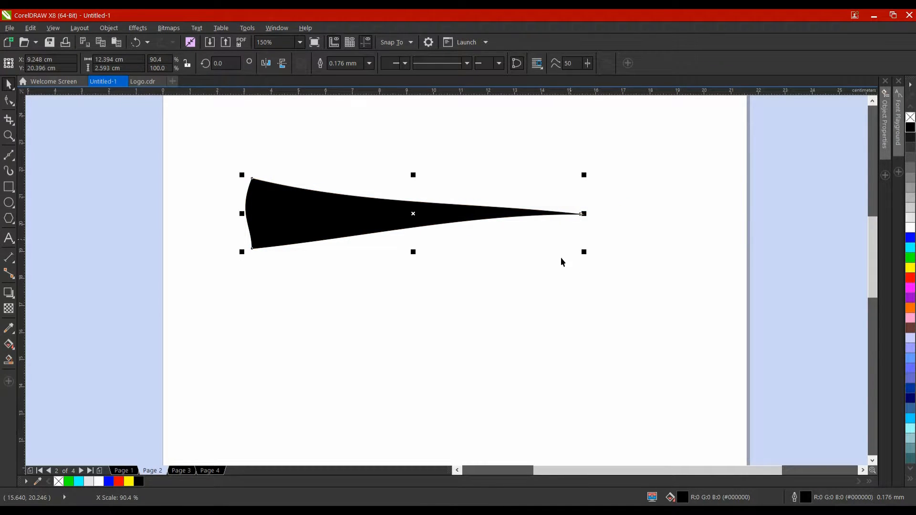
drag(393, 219, 431, 217)
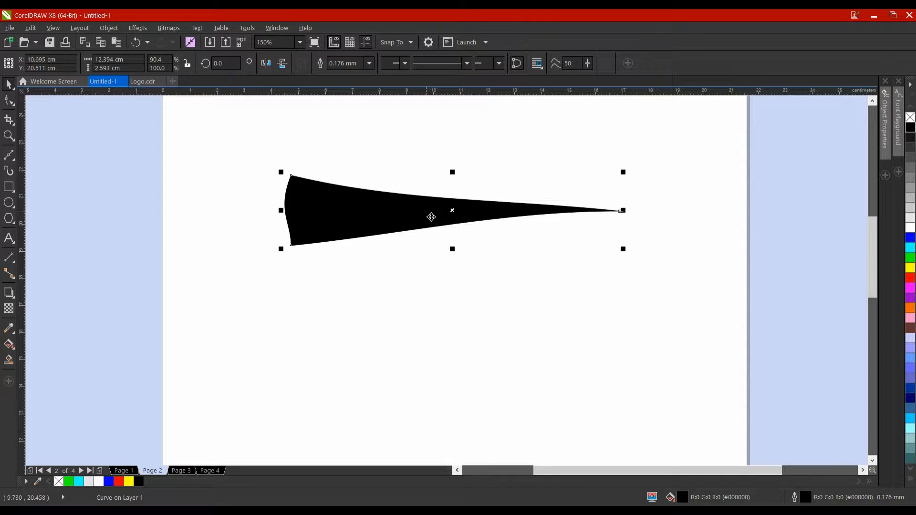
- Save the black tapered shape as an Artistic Media brush named bdstroke in the CustomMediaStrokes folder
click(10, 172)
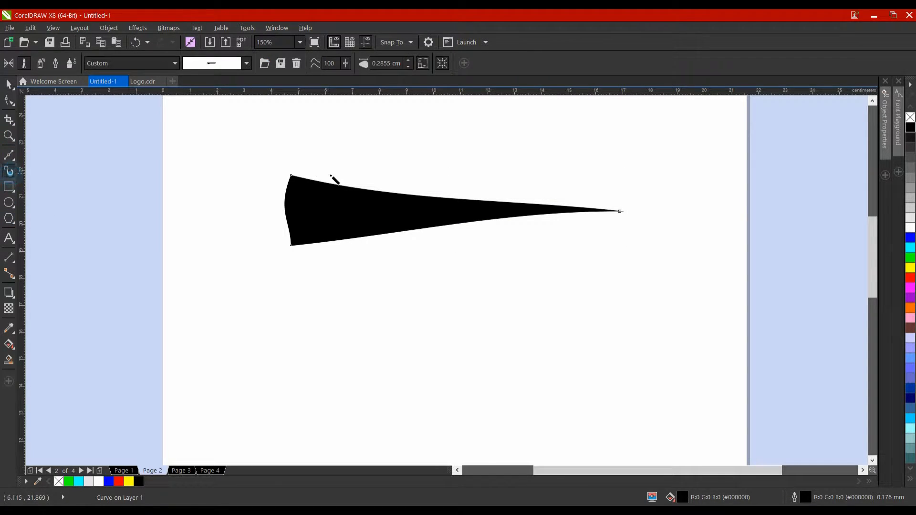
click(282, 64)
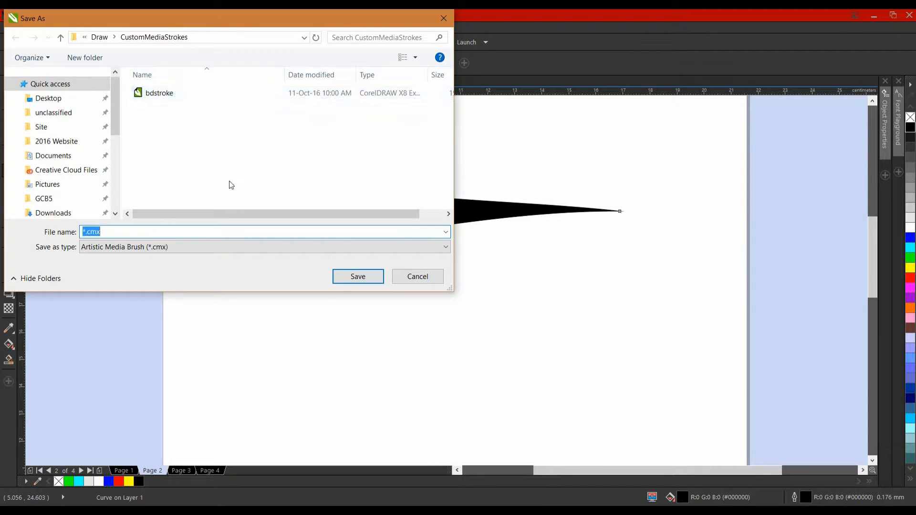
click(152, 95)
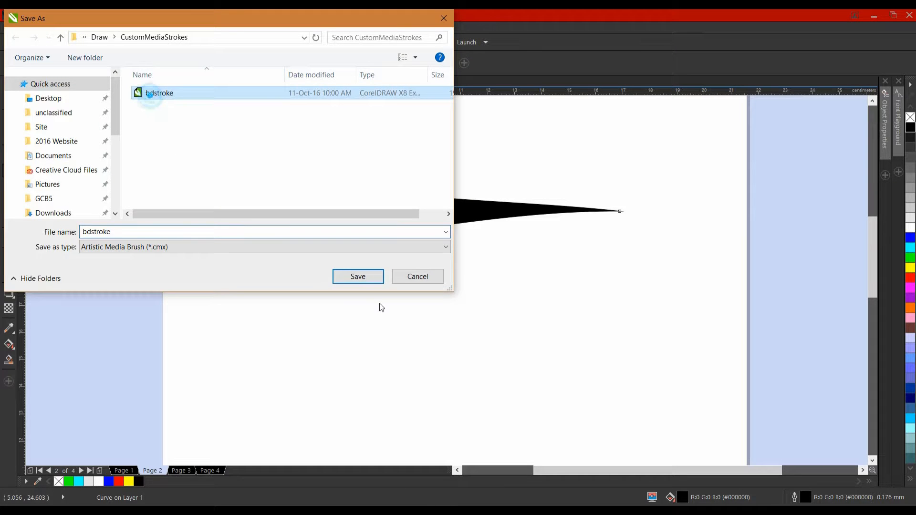
click(359, 276)
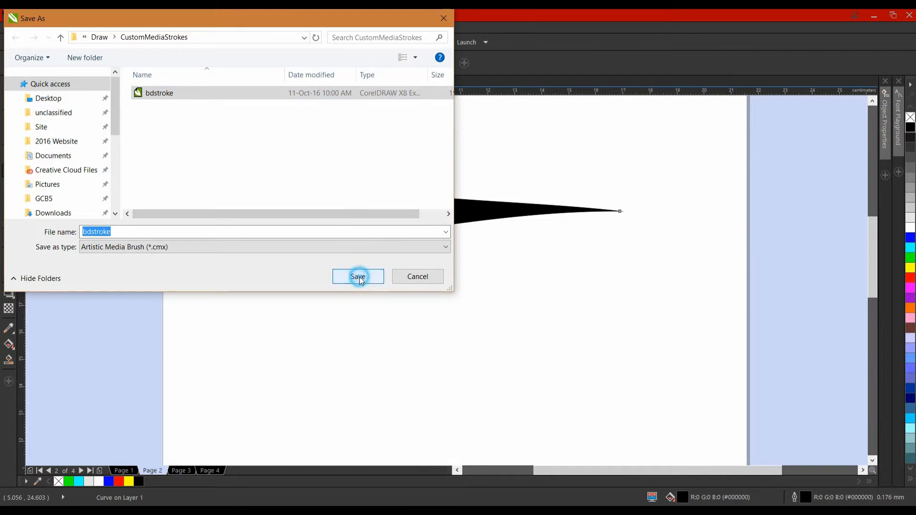
click(491, 266)
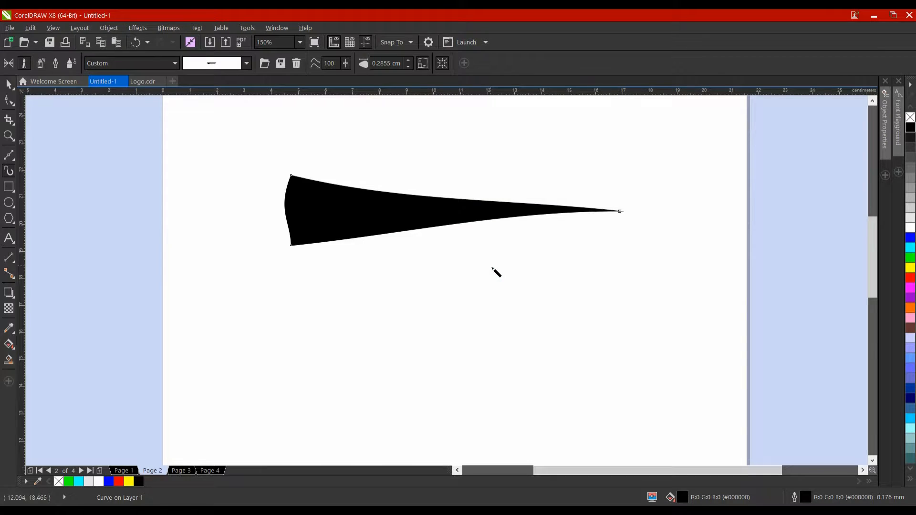
- Switch to Page 1 and select the bulldog's outer outline curve
click(9, 84)
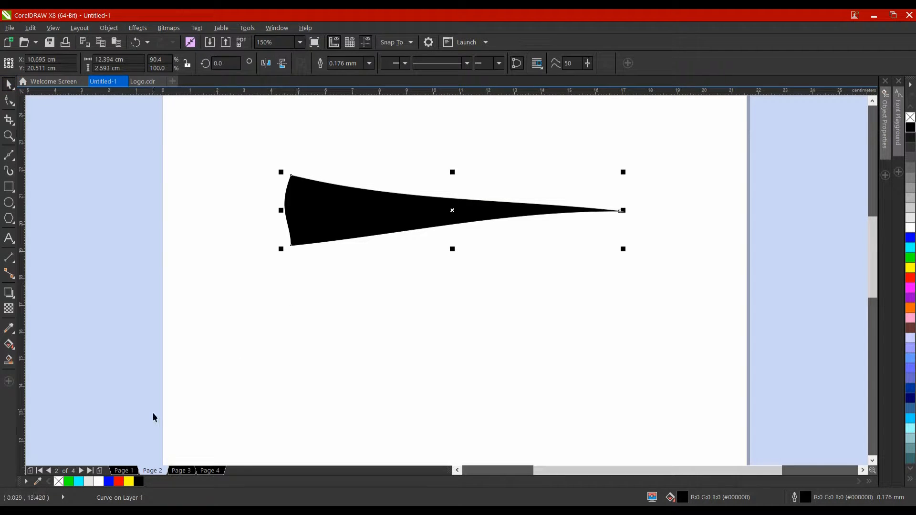
click(123, 470)
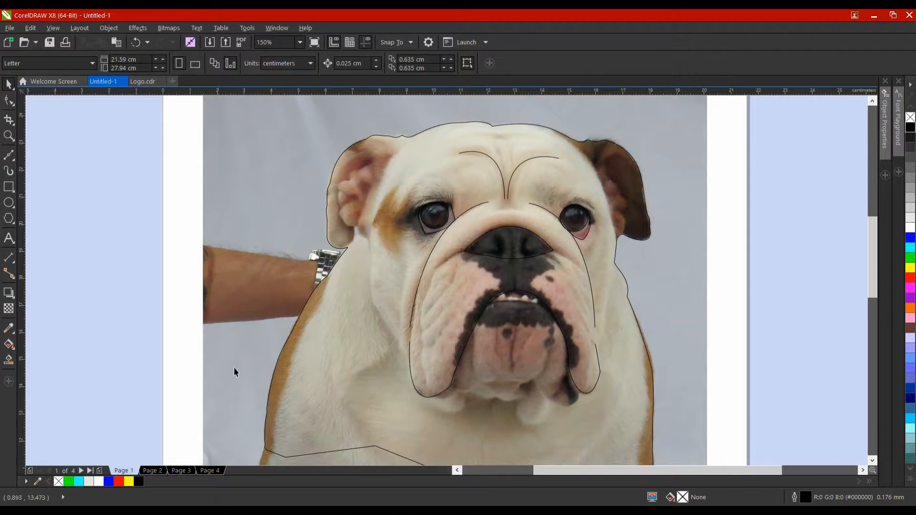
scroll(308, 177, right, 2)
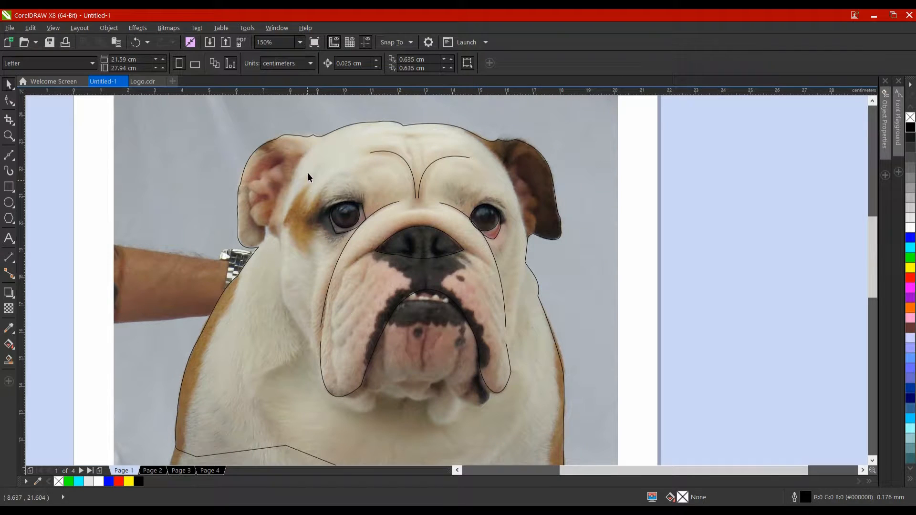
click(321, 137)
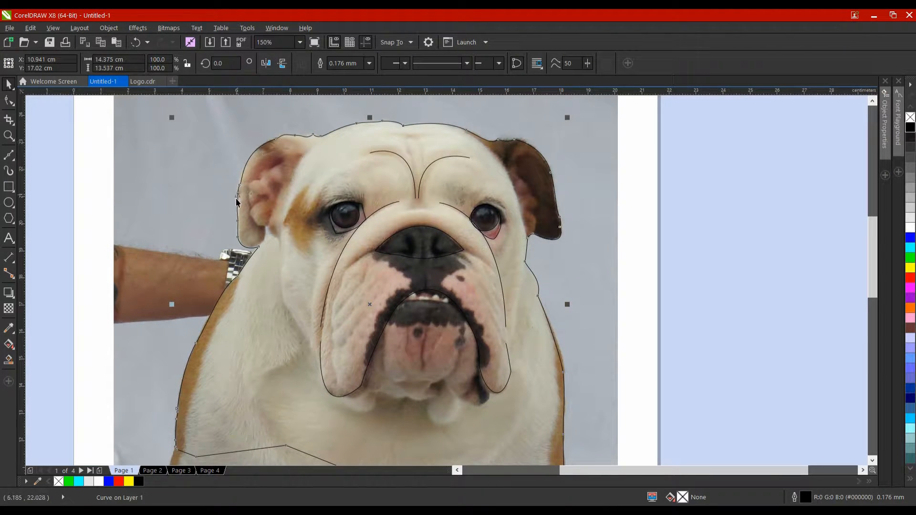
drag(512, 327, 470, 253)
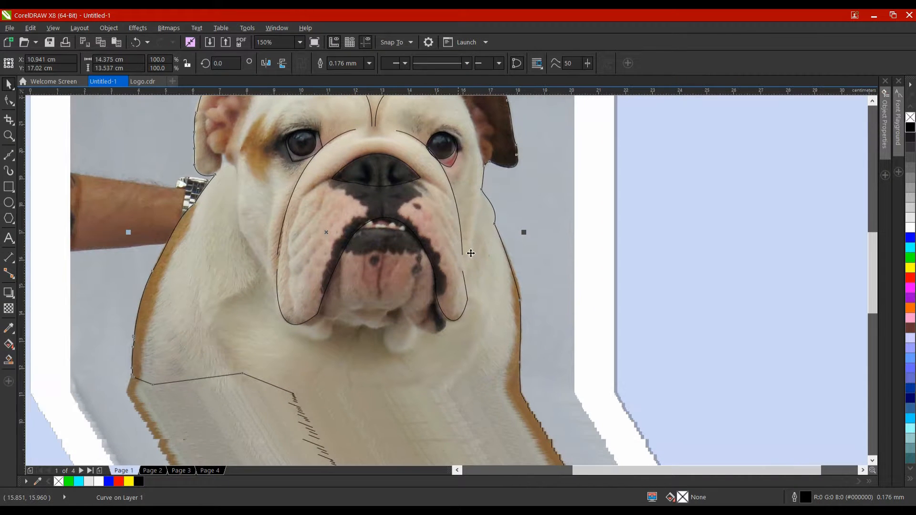
drag(196, 218, 198, 290)
drag(246, 199, 242, 229)
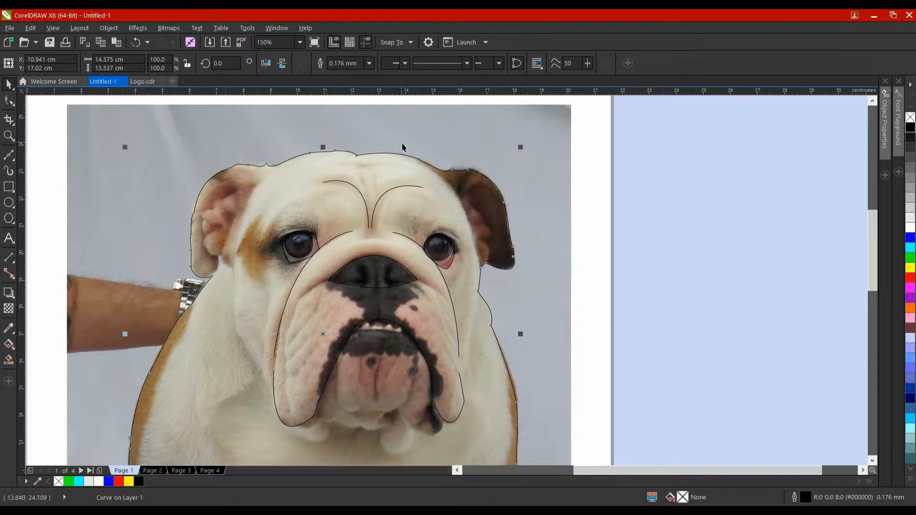
- Break the bulldog outline with the Shape tool at the left ear's lower end and where that ear meets the head
click(9, 101)
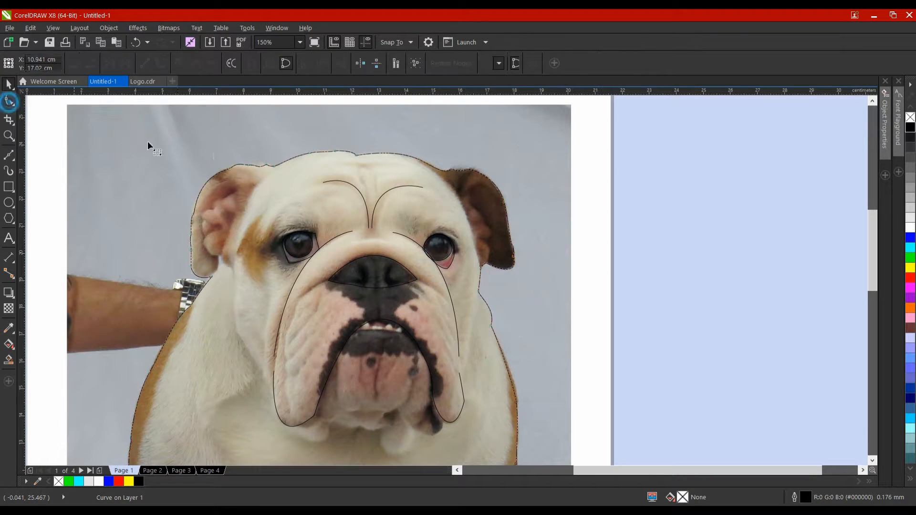
click(211, 276)
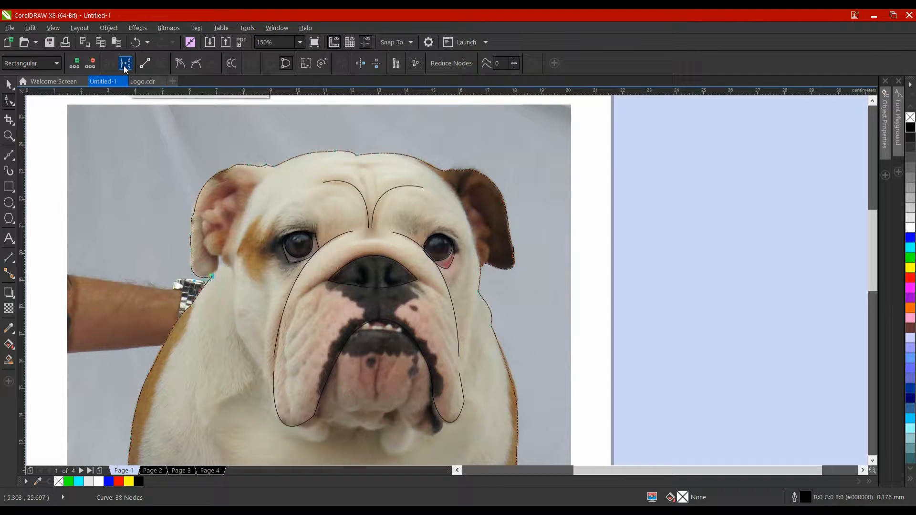
click(127, 64)
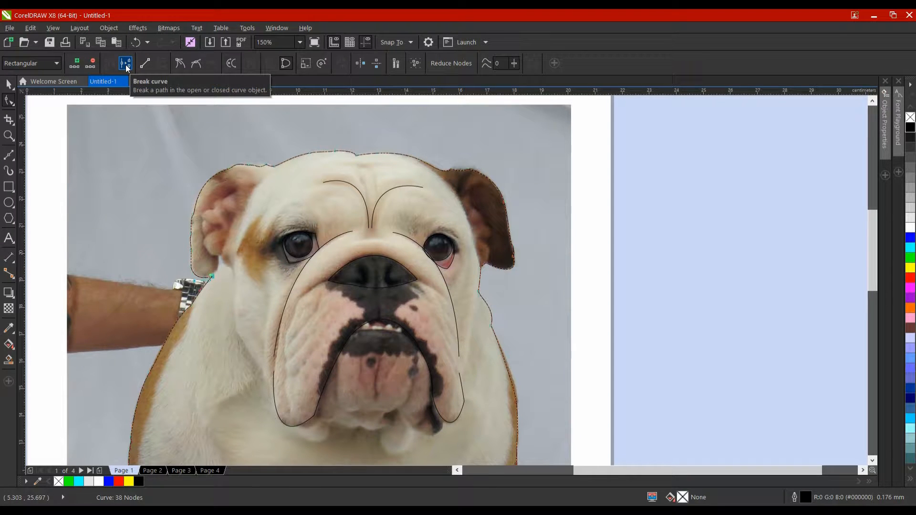
click(127, 66)
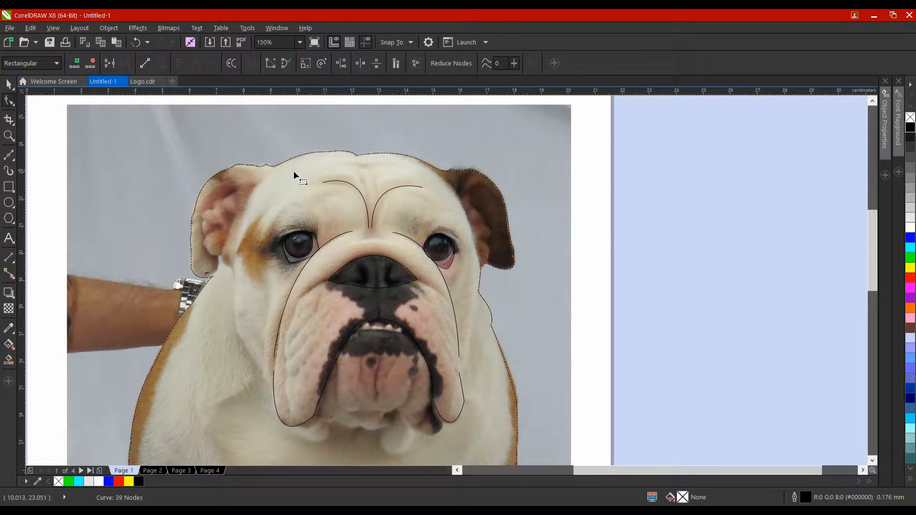
click(276, 168)
click(127, 65)
- Break the outline curve where the right ear meets the top of the head and at that ear's lower end
drag(345, 164, 207, 186)
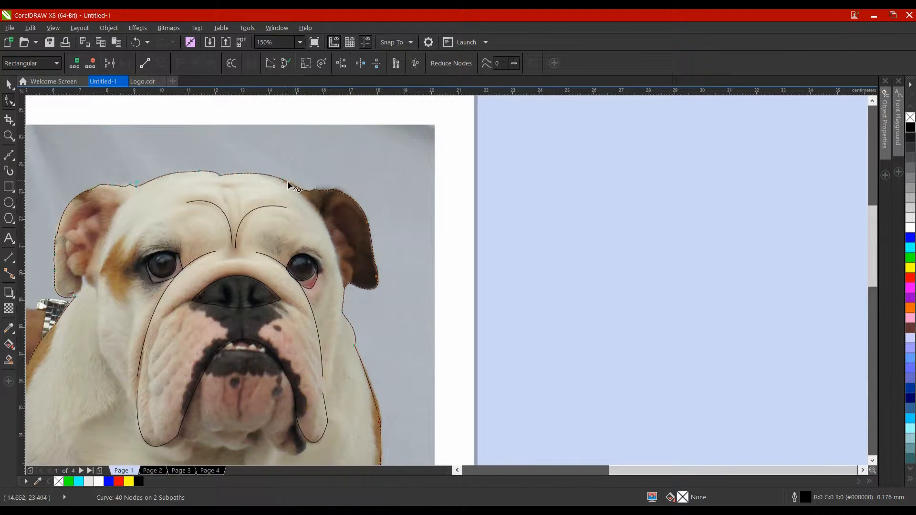
scroll(297, 190, up, 2)
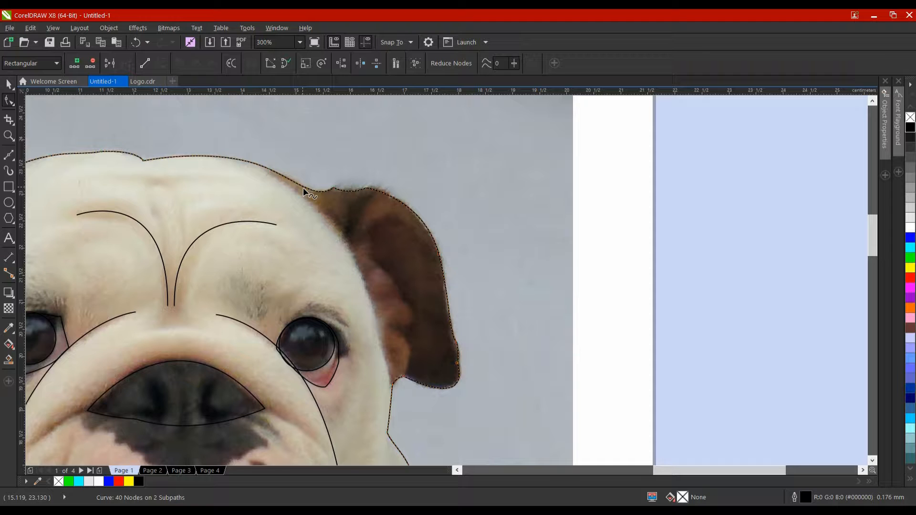
click(305, 188)
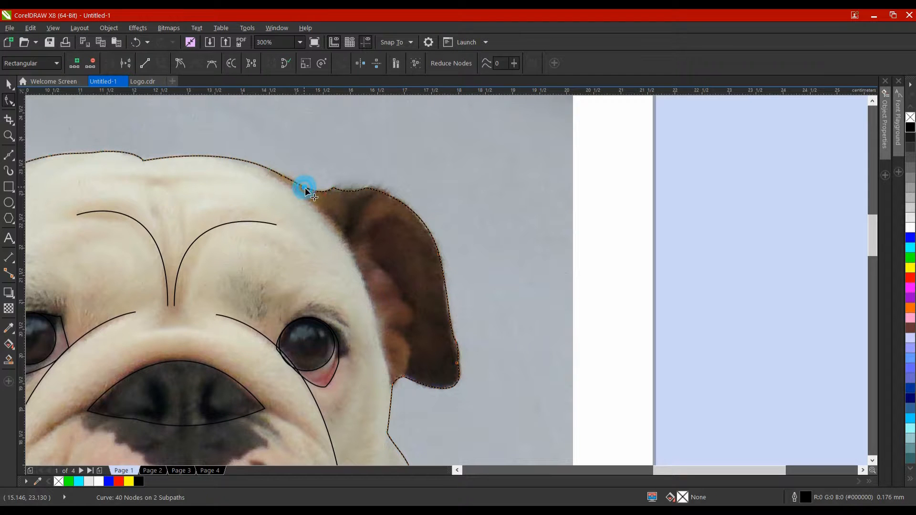
click(128, 63)
click(303, 161)
drag(395, 242, 362, 149)
click(362, 288)
click(360, 294)
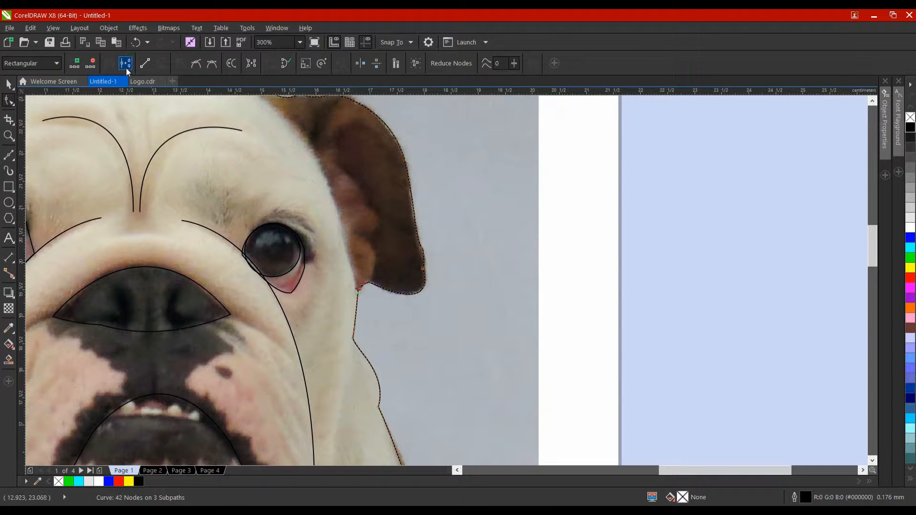
click(126, 67)
- Break the outline curve at the lower right and lower left corners of the bulldog's body
drag(404, 318, 313, 220)
scroll(346, 299, down, 2)
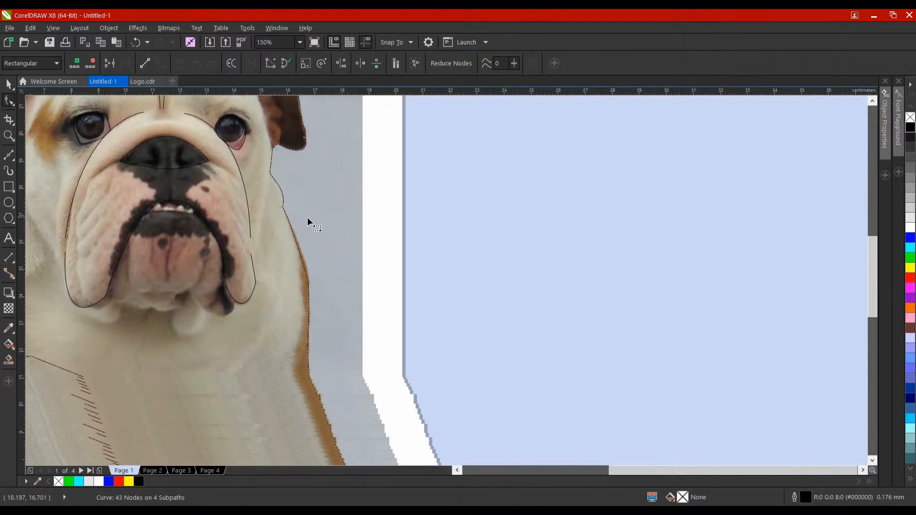
click(310, 388)
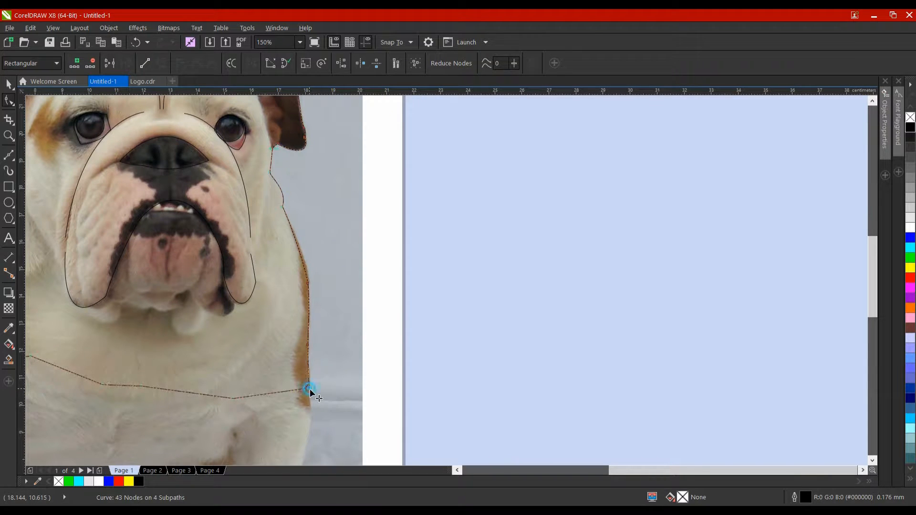
click(126, 63)
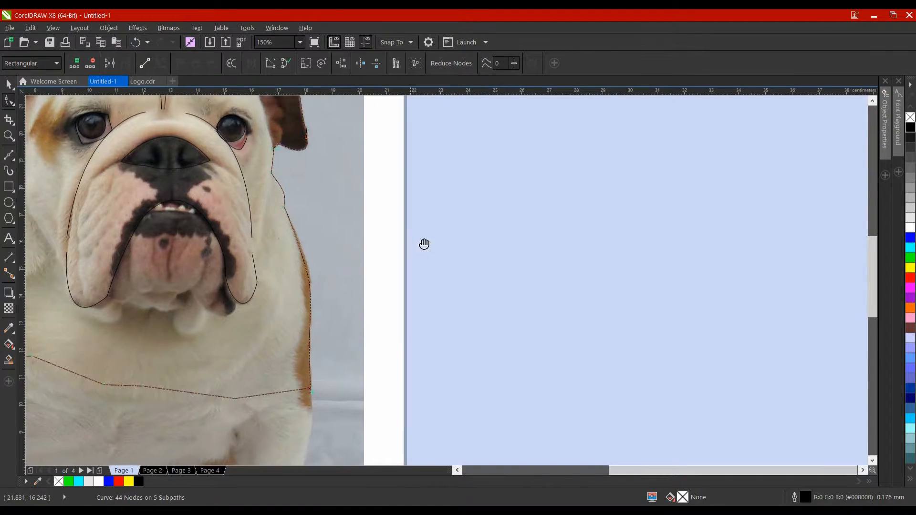
scroll(242, 329, up, 4)
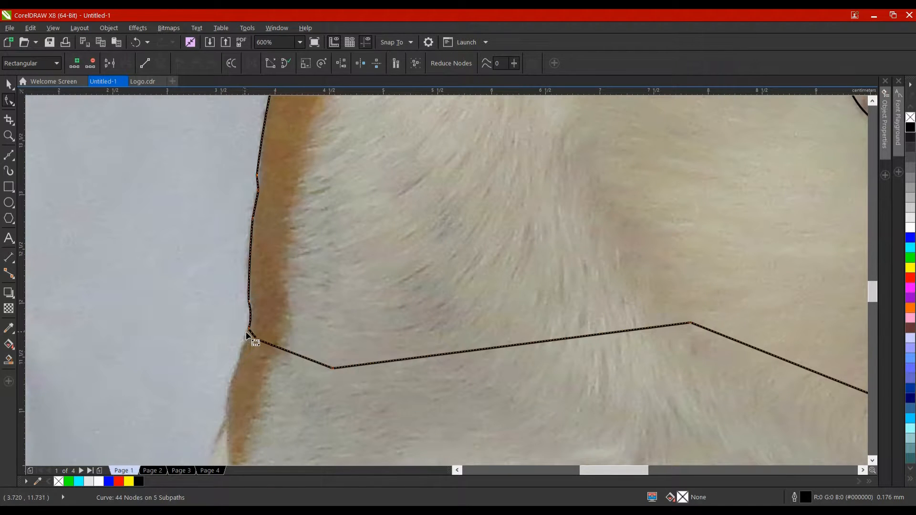
click(247, 331)
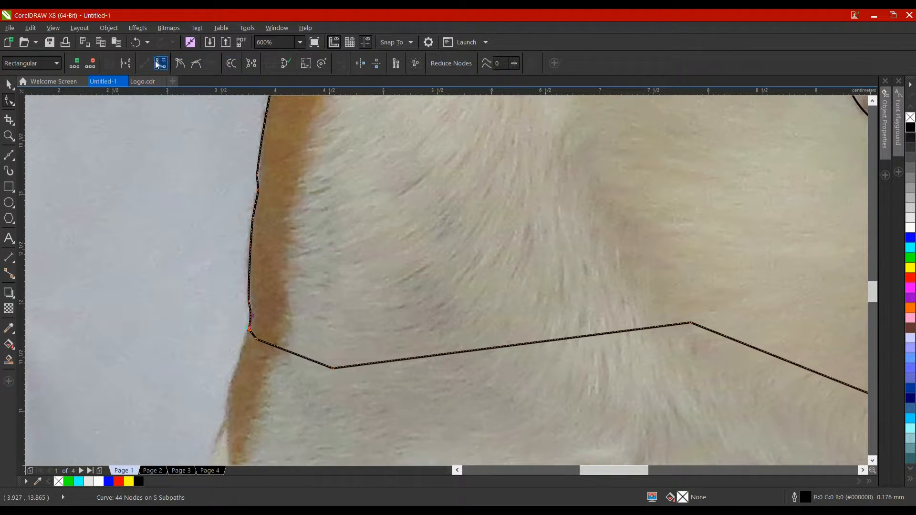
click(170, 150)
- Deselect the photo and select the whole bulldog outline with the Pick tool
scroll(280, 172, down, 2)
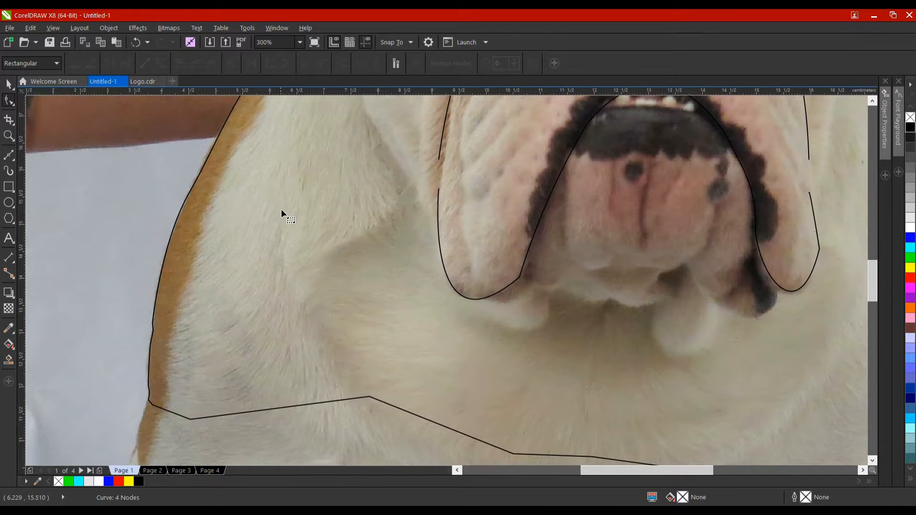
scroll(282, 209, down, 4)
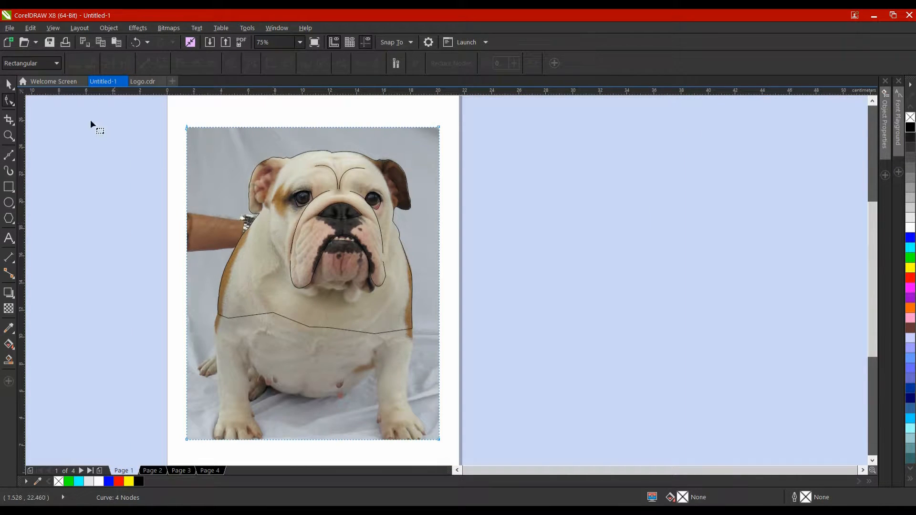
click(9, 84)
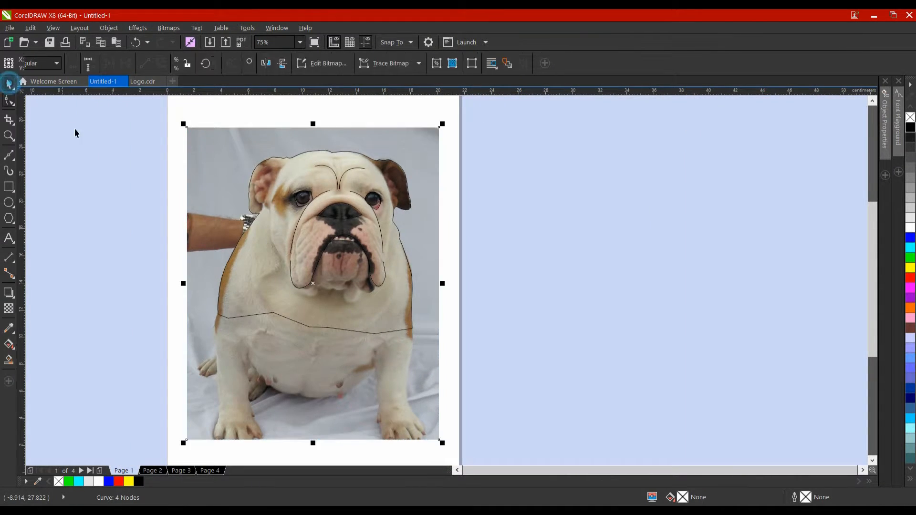
click(105, 153)
click(270, 163)
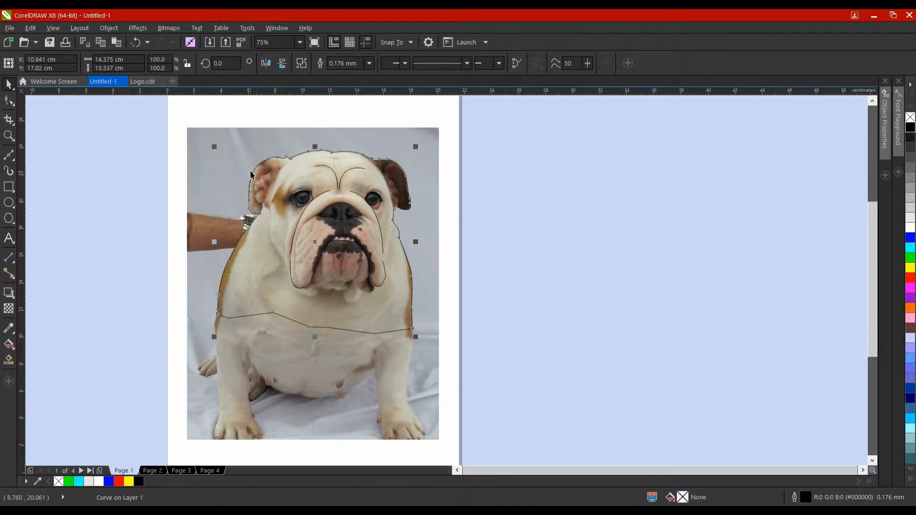
- Try moving the whole bulldog outline leftward off the photo, and undo the move
drag(251, 168, 120, 170)
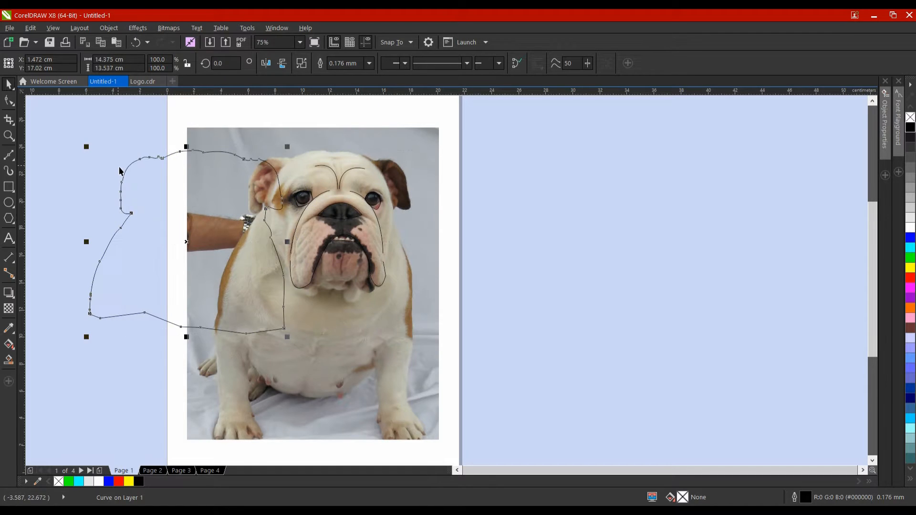
click(283, 183)
key(ctrl+z)
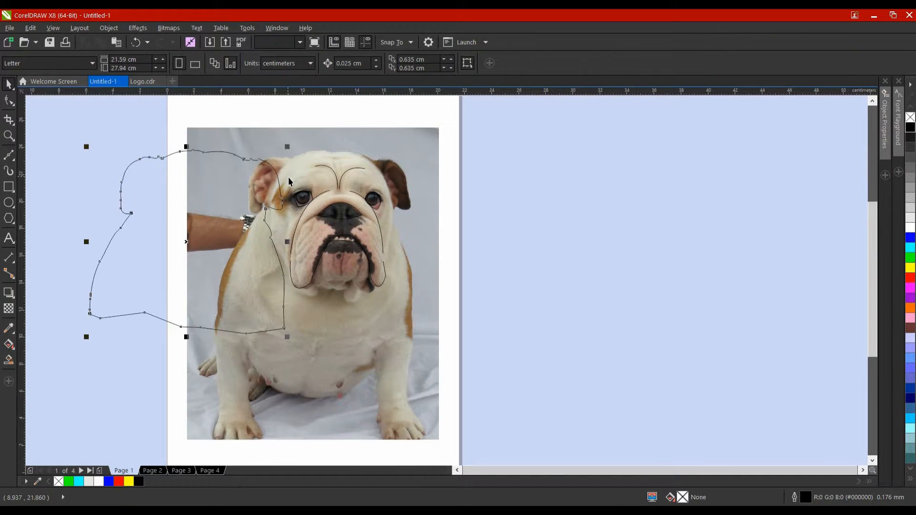
- Try white, blue and yellow fills on the bulldog outline and break it apart into separate curves
click(910, 228)
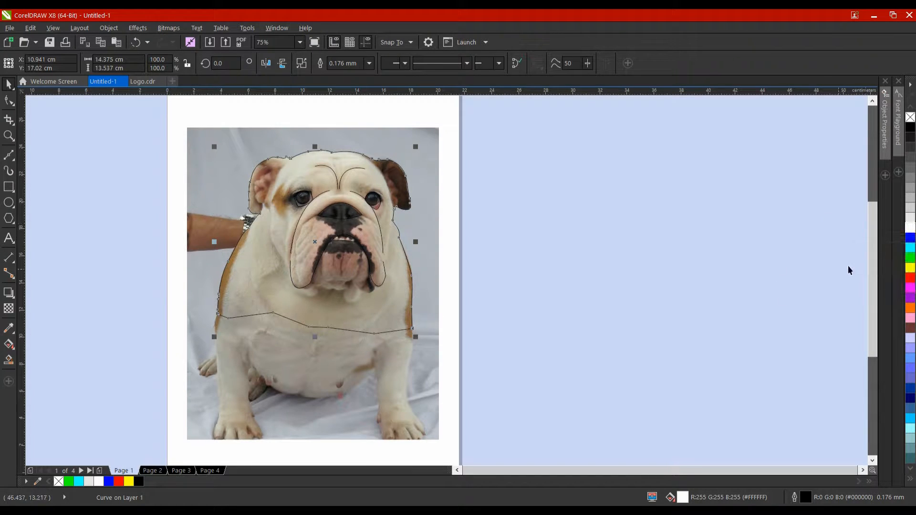
click(911, 240)
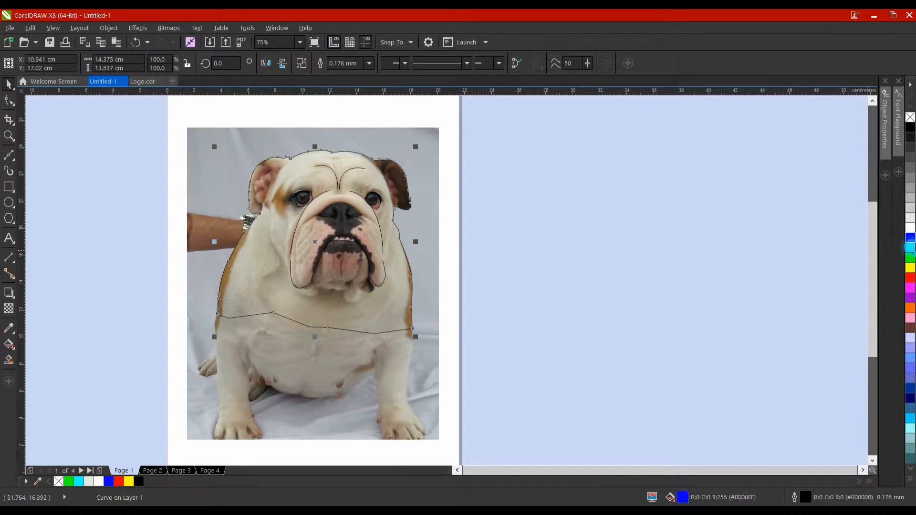
click(911, 268)
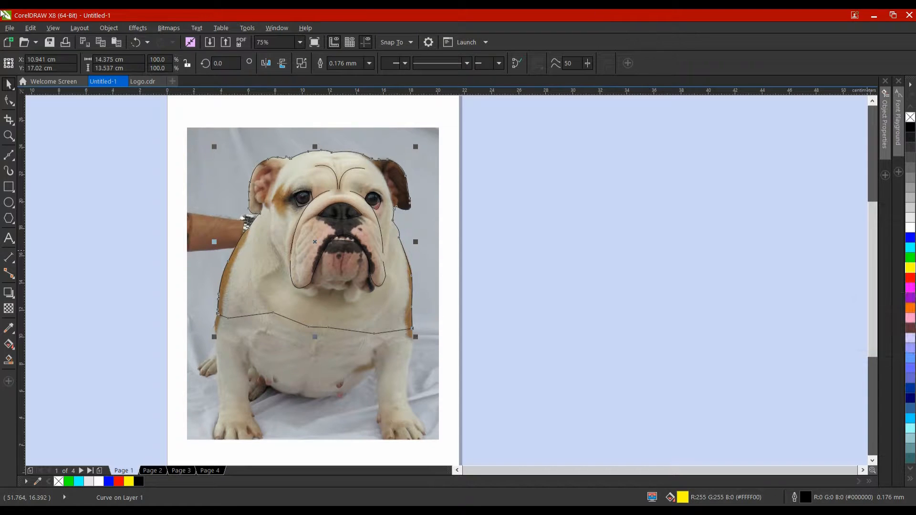
click(301, 63)
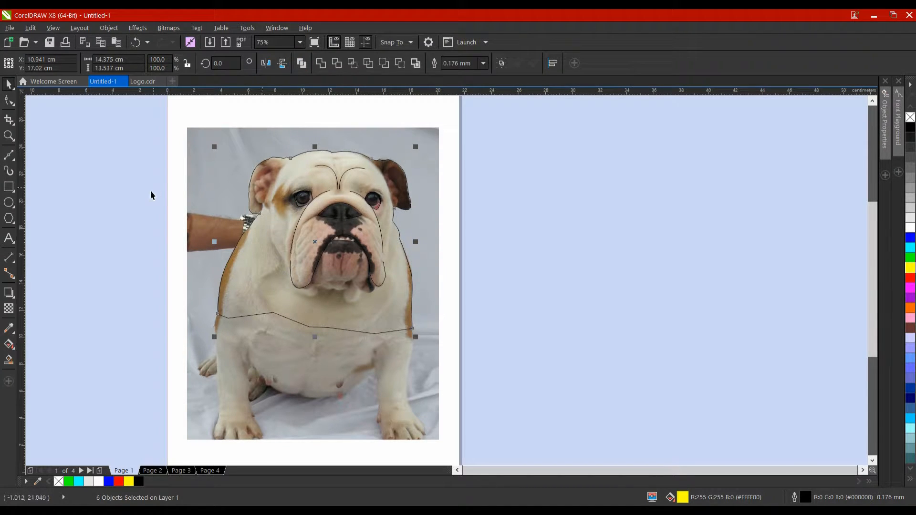
- Try moving the left ear curve off the page to test its separation, and undo the moves
click(254, 172)
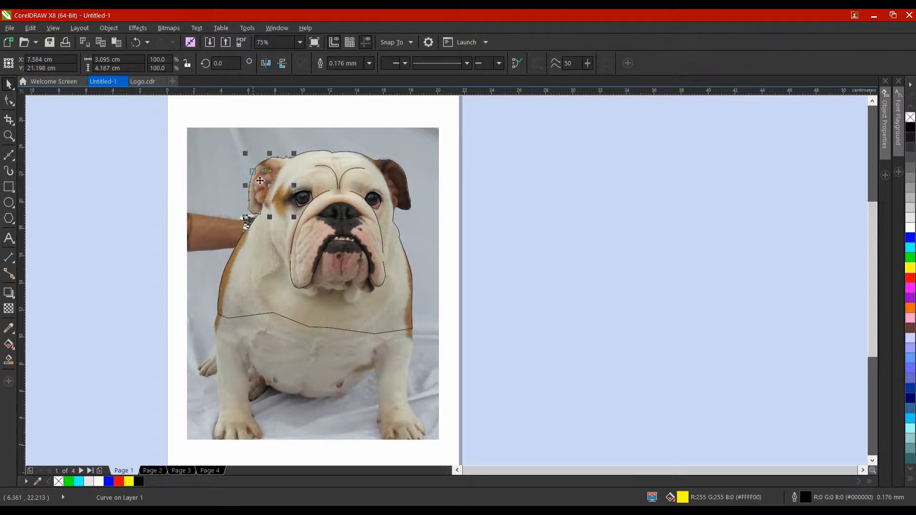
drag(271, 192, 107, 174)
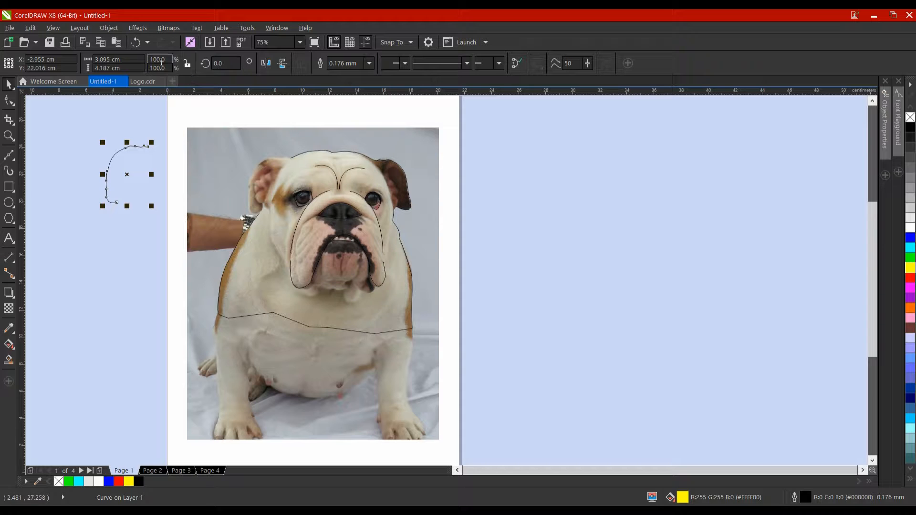
click(141, 43)
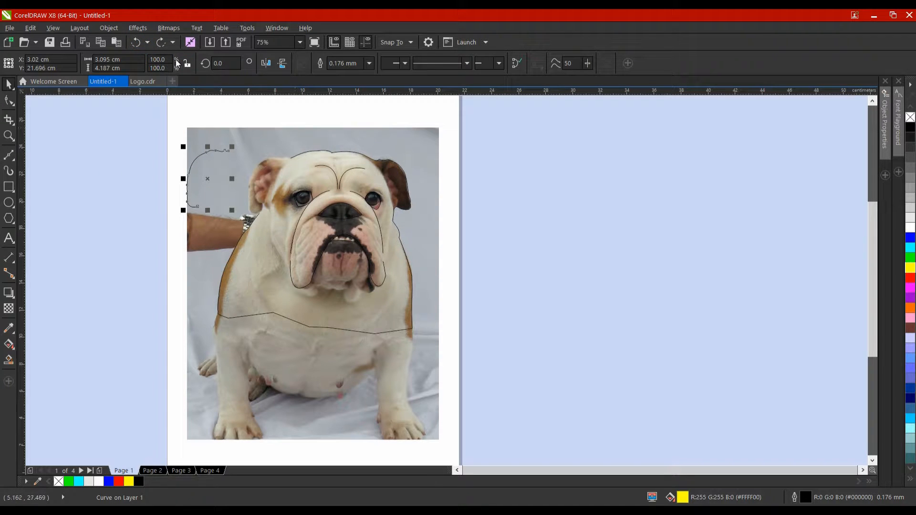
click(139, 45)
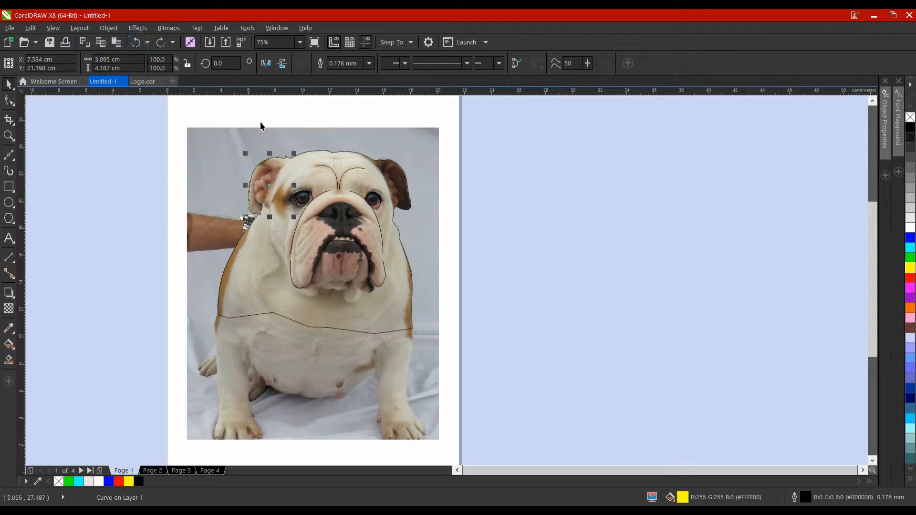
- Try shifting the top-of-head curve slightly upward, and undo the shift
click(326, 151)
drag(332, 155, 330, 145)
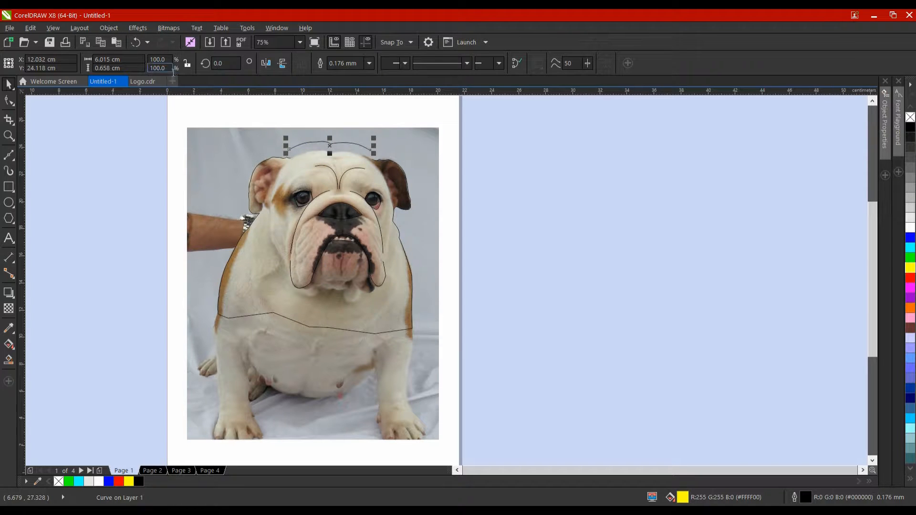
click(135, 42)
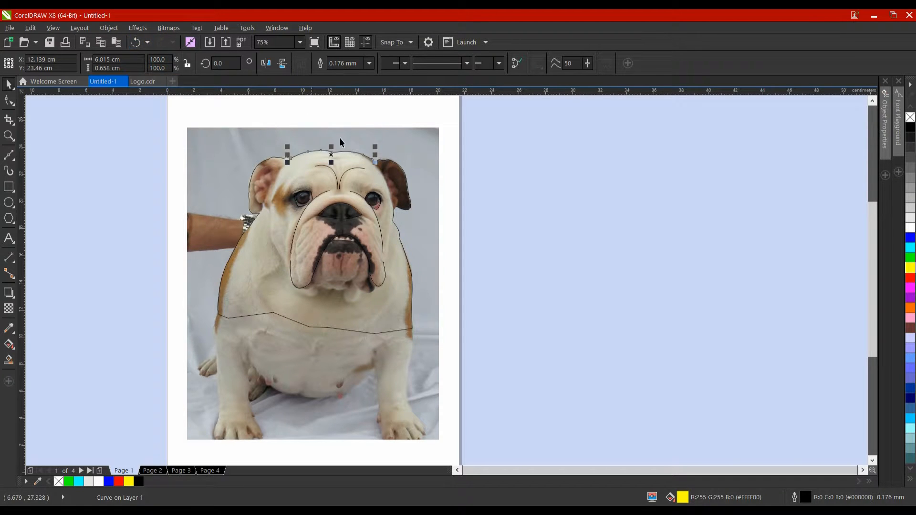
- Try moving the right ear curve outward from the head to test its separation, and undo the move
click(405, 173)
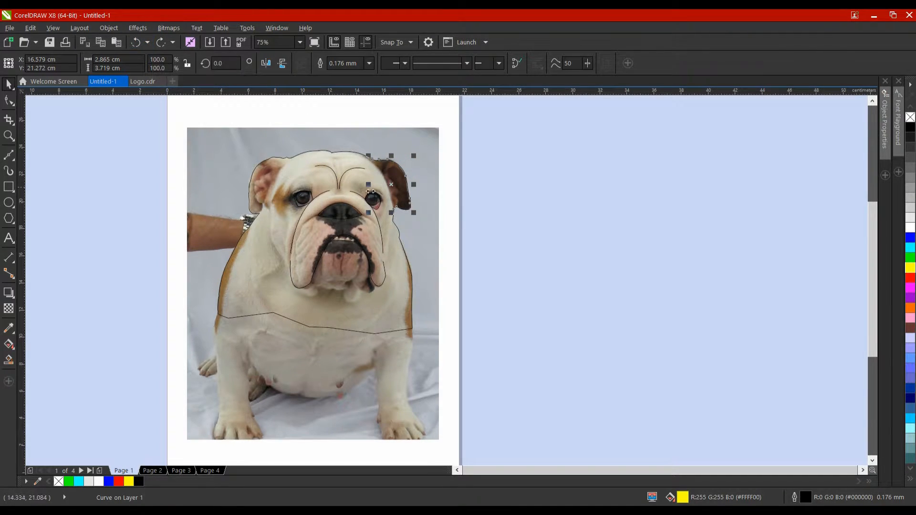
drag(371, 191, 387, 194)
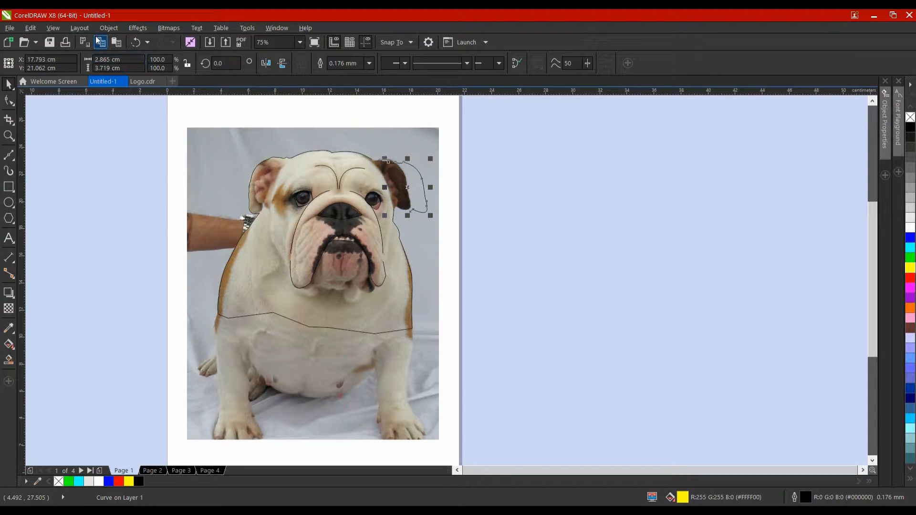
click(132, 42)
click(114, 175)
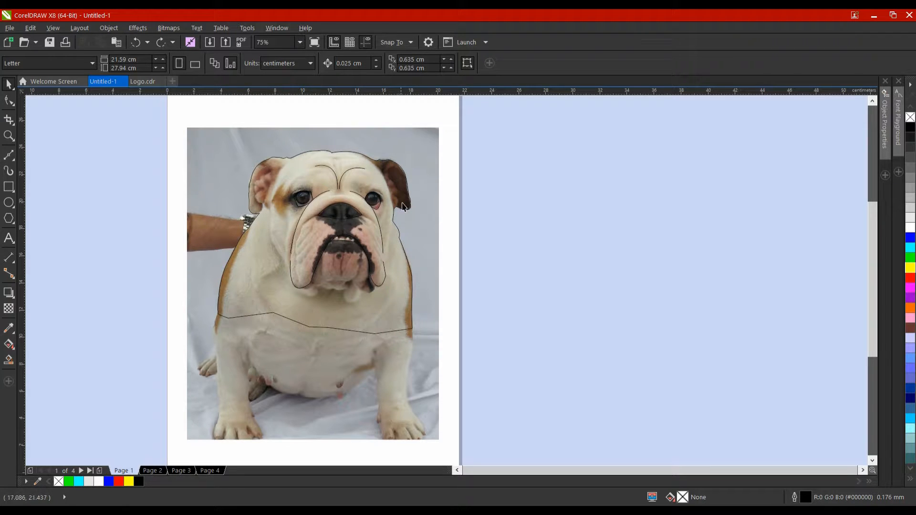
- Examine the left ear curve's nodes and the points where it meets the head and body curves
click(250, 211)
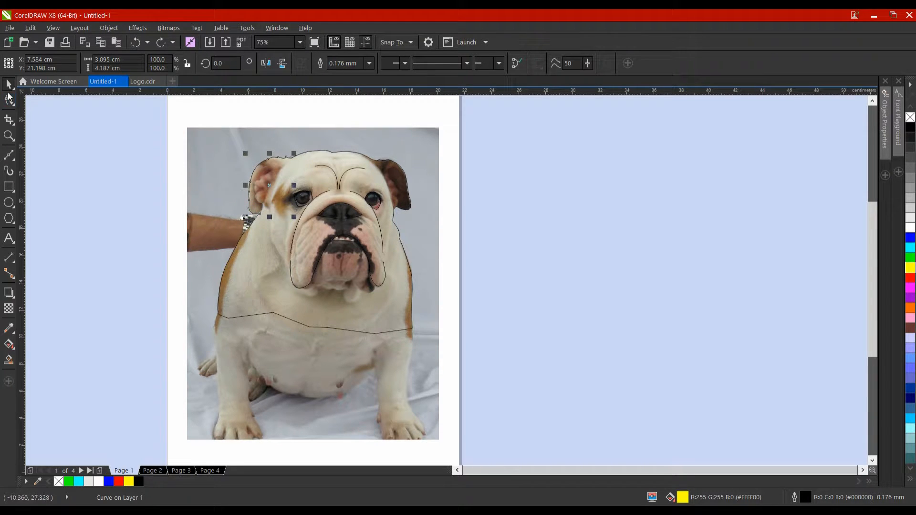
scroll(222, 162, up, 3)
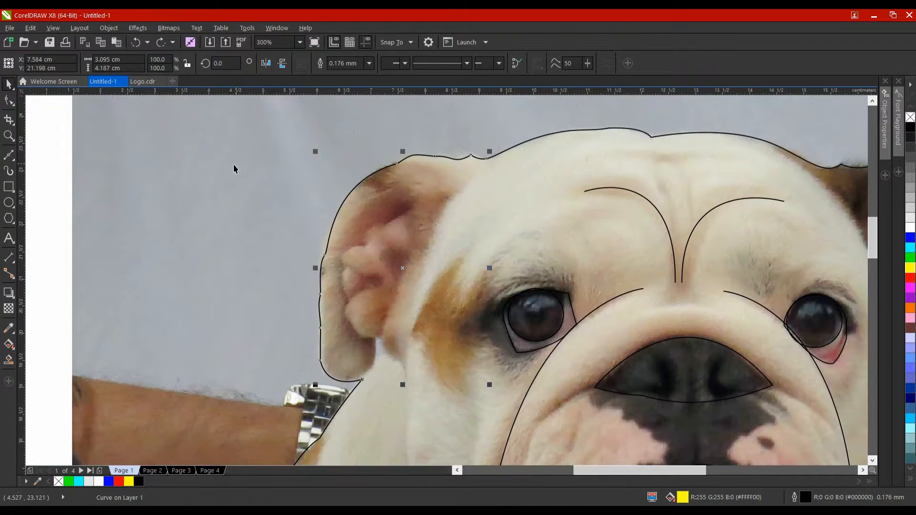
click(9, 100)
scroll(467, 161, up, 3)
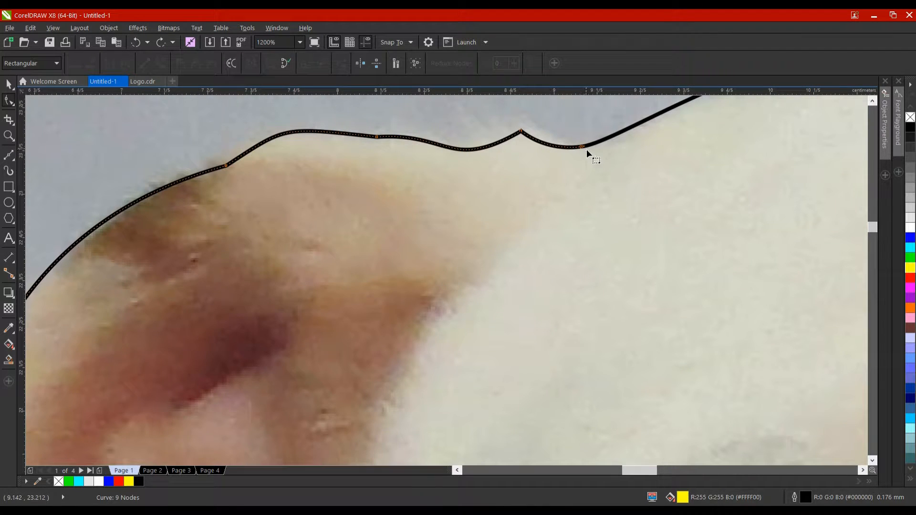
scroll(579, 146, up, 3)
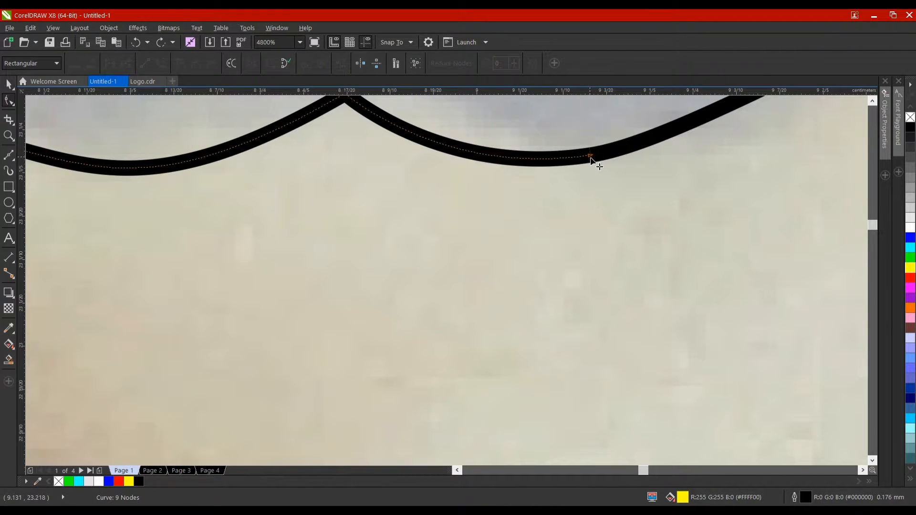
scroll(591, 156, down, 3)
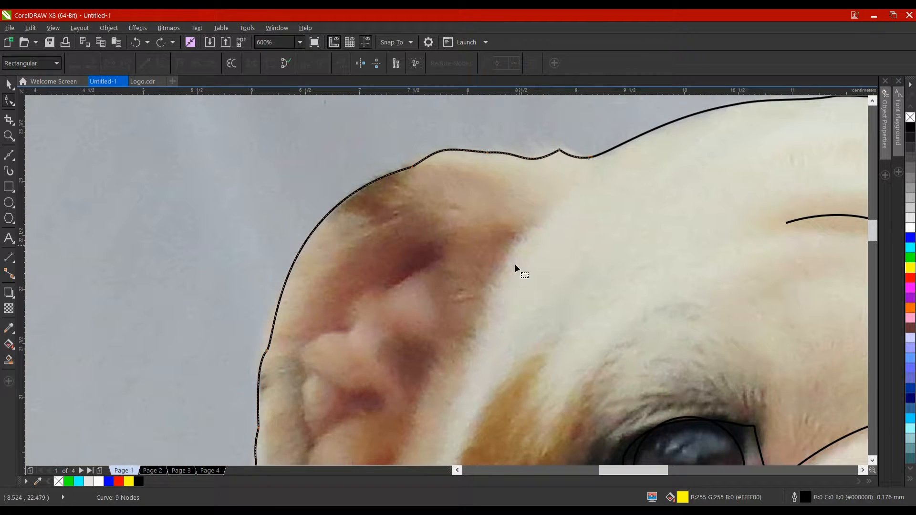
scroll(484, 310, down, 2)
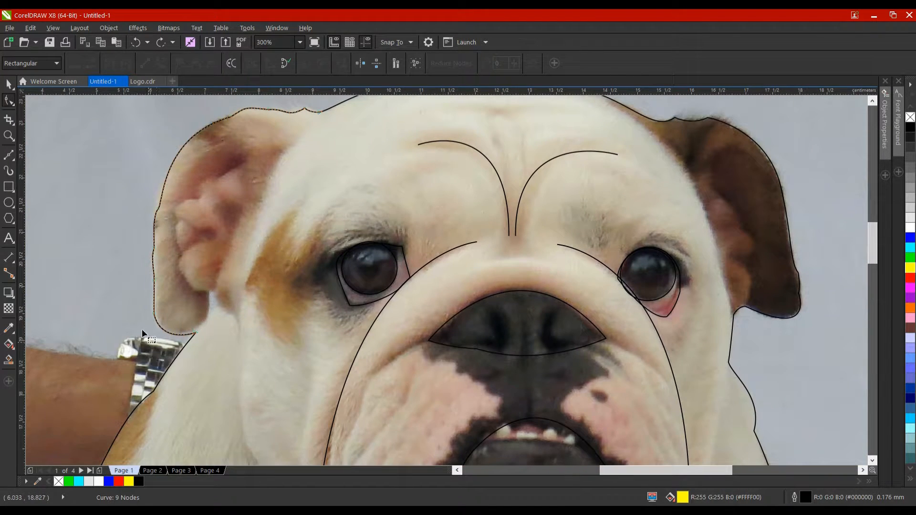
scroll(196, 338, up, 2)
scroll(204, 305, down, 1)
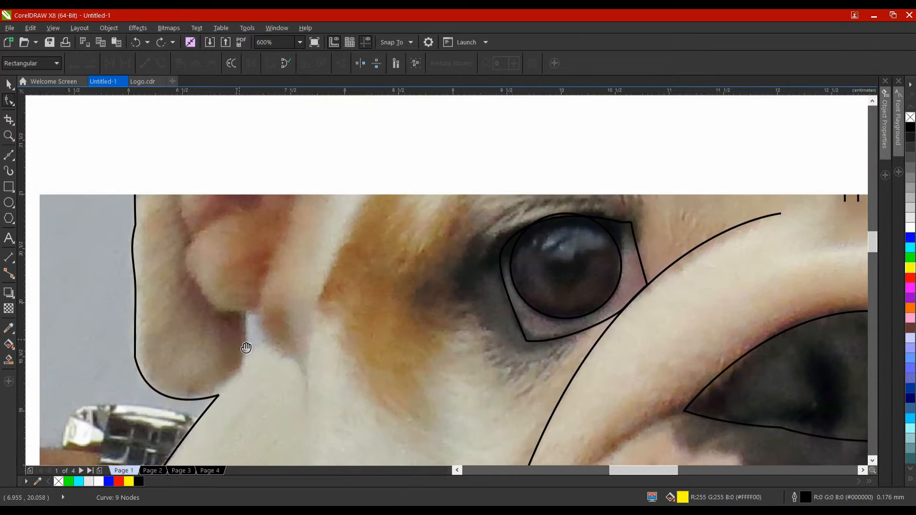
drag(254, 208, 272, 338)
scroll(262, 258, down, 1)
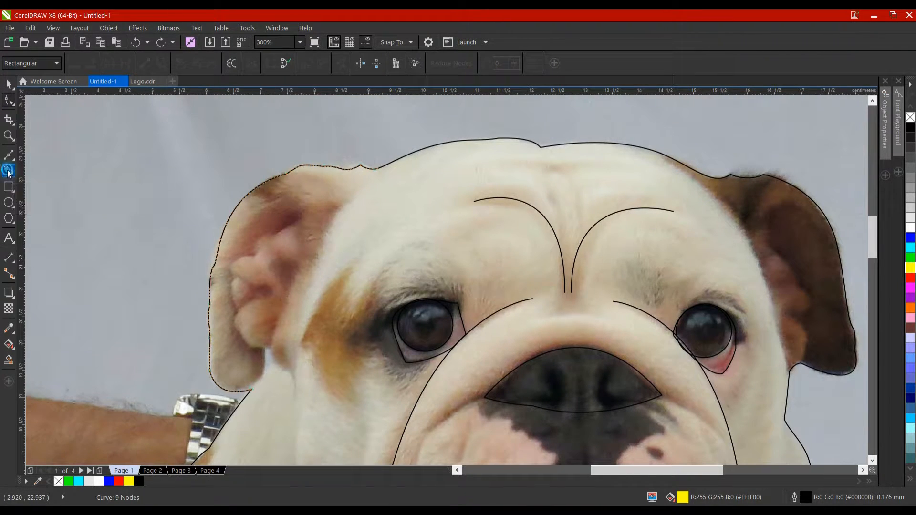
- Apply the custom tapered Artistic Media brush stroke, the solid black wedge, to the left ear curve
click(9, 172)
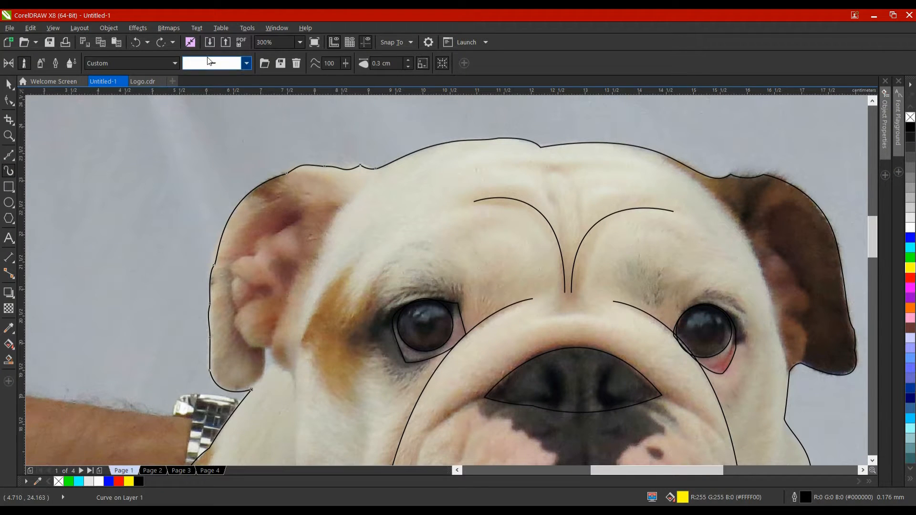
click(200, 59)
click(272, 115)
drag(280, 223, 283, 460)
click(222, 460)
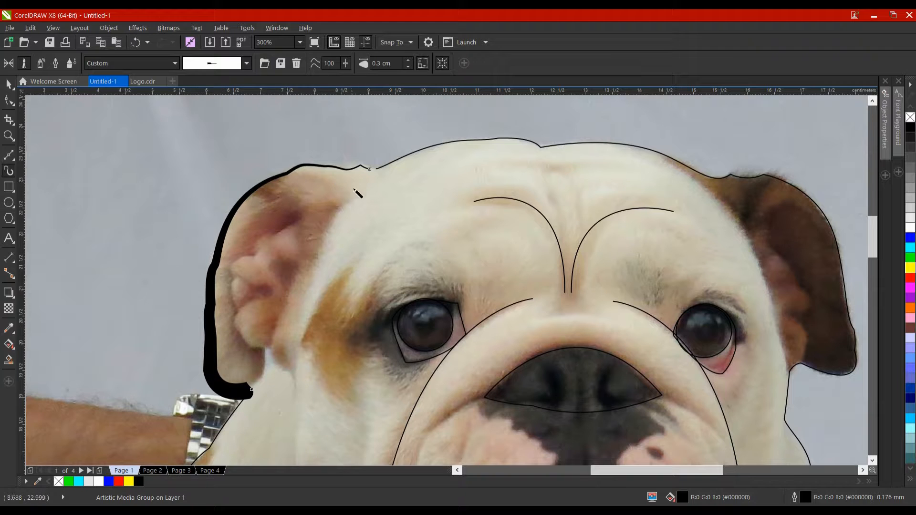
- Apply the same custom tapered black brush stroke to the right ear curve
scroll(357, 193, down, 2)
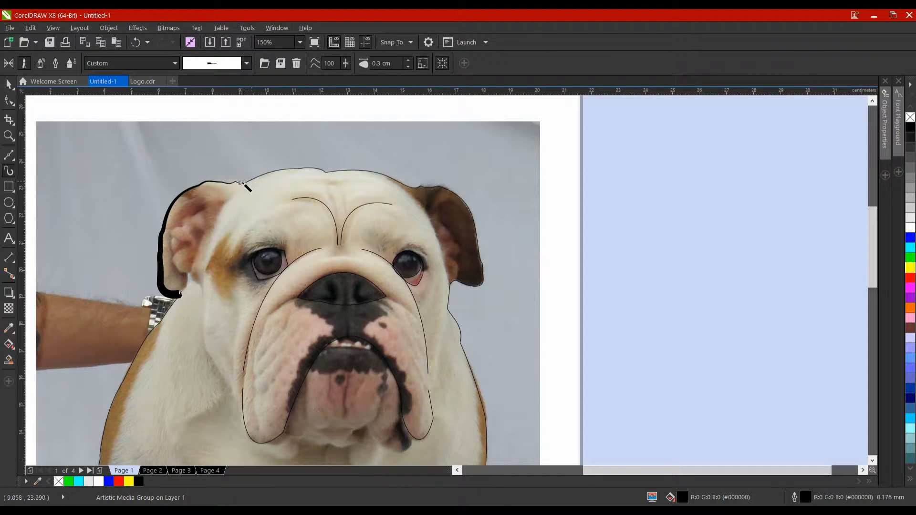
click(470, 208)
key(space)
click(9, 173)
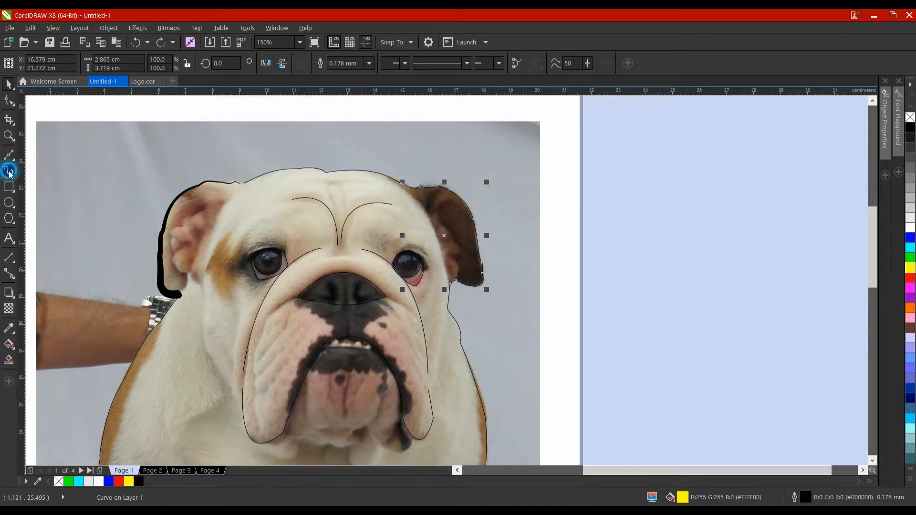
click(247, 63)
click(207, 144)
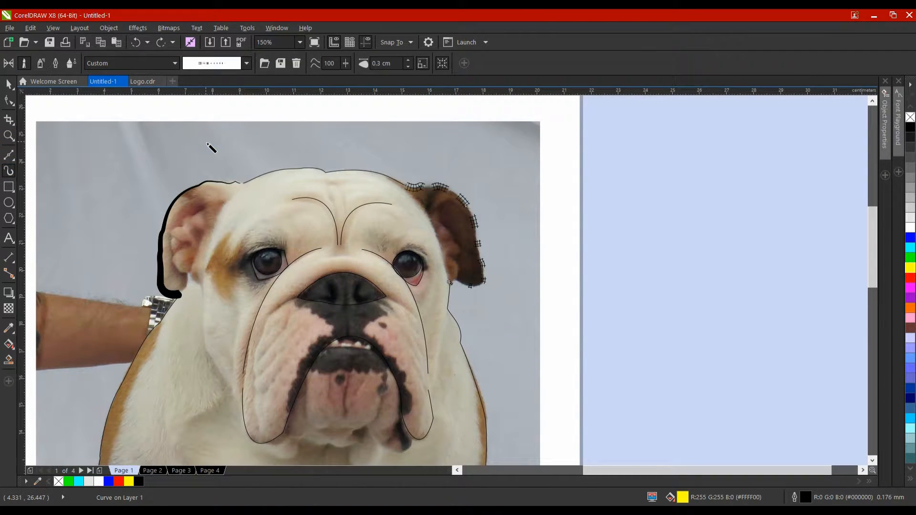
click(206, 66)
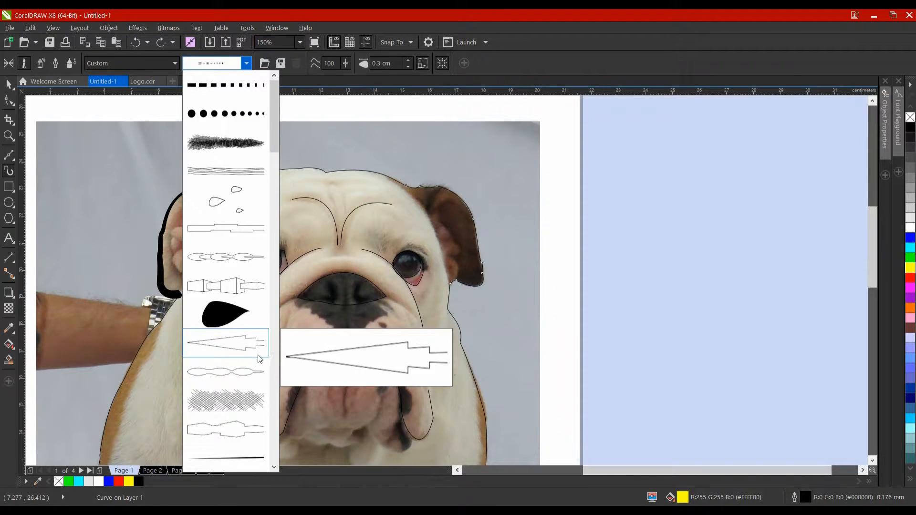
drag(274, 155, 275, 468)
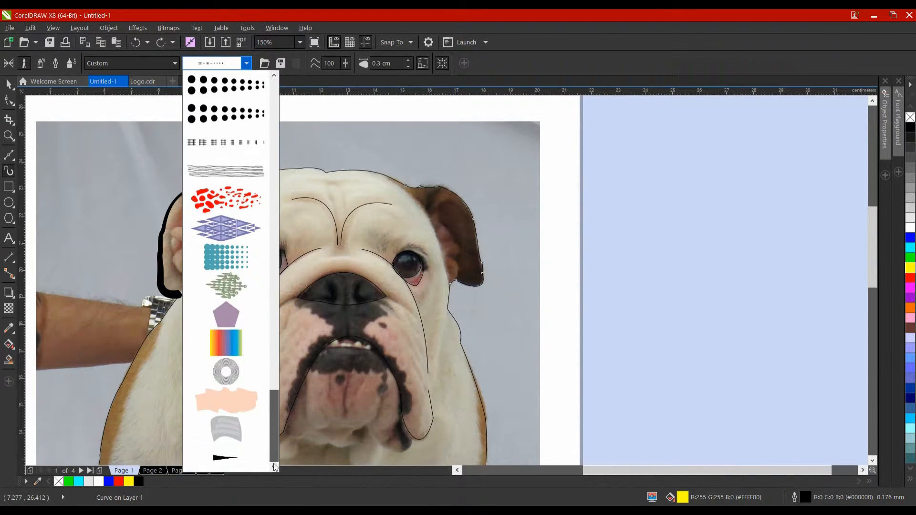
click(241, 459)
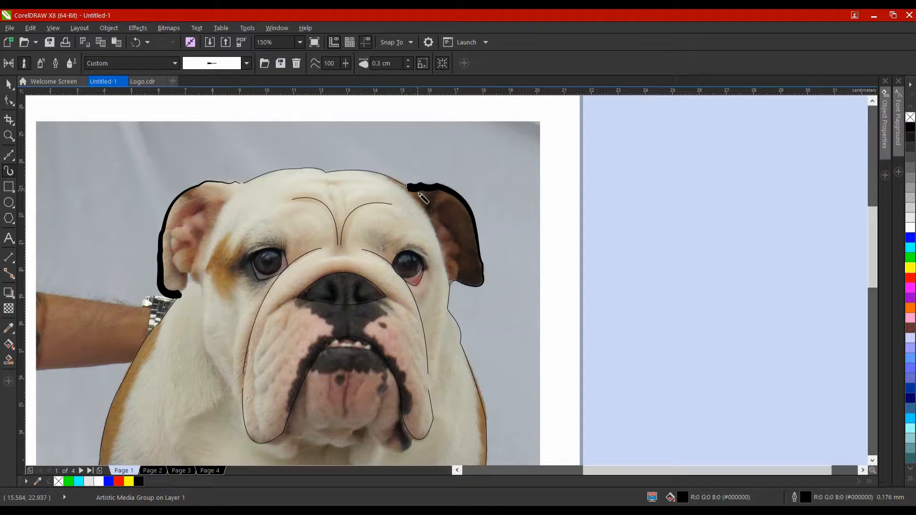
- Reverse the direction of the right ear curve so its stroke is thick at the ear's lower end
click(9, 100)
click(420, 187)
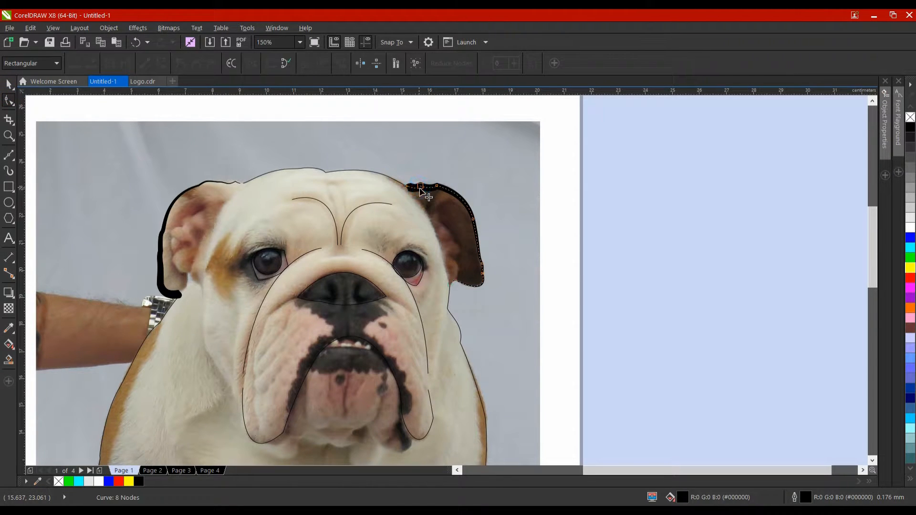
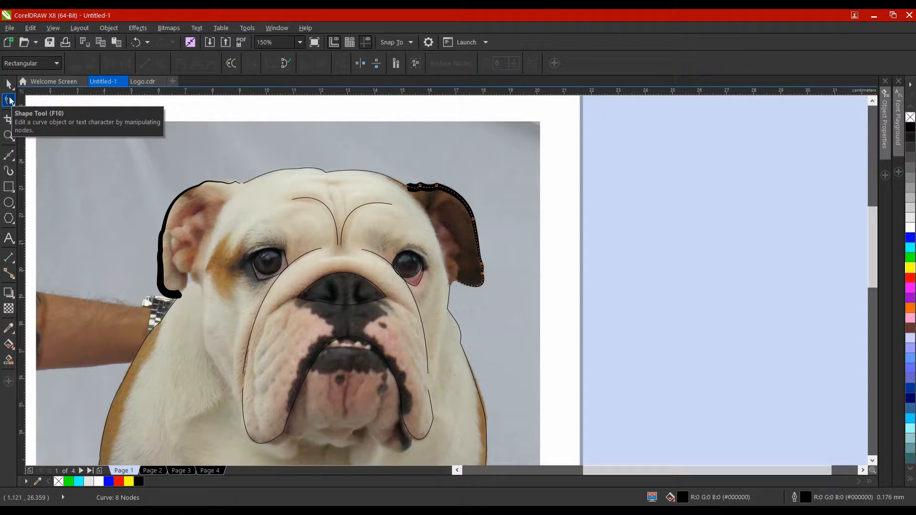
click(231, 64)
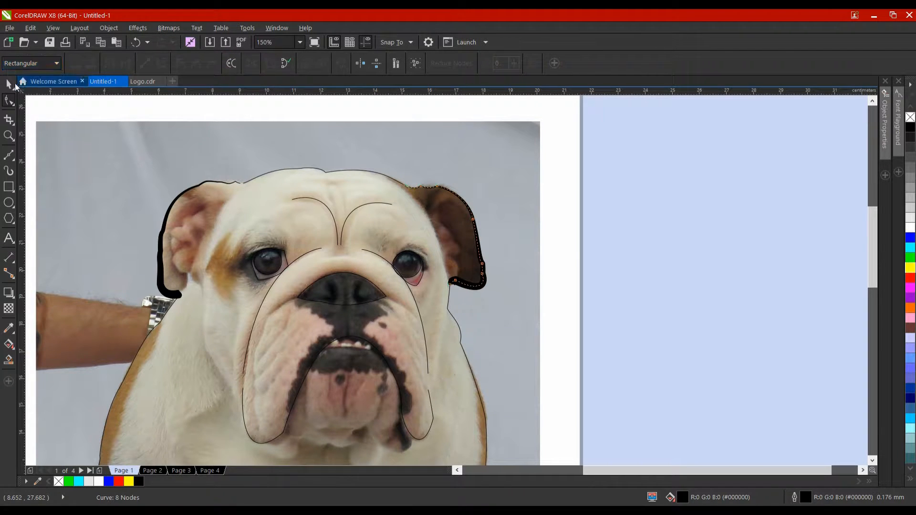
click(9, 84)
click(606, 263)
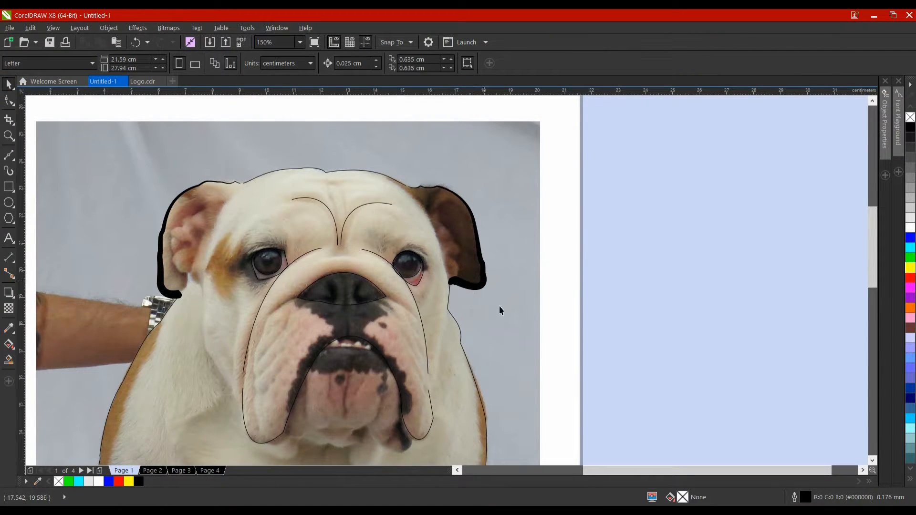
- Delete the bulldog photo to preview the line work alone, and undo the deletion
click(513, 316)
key(Delete)
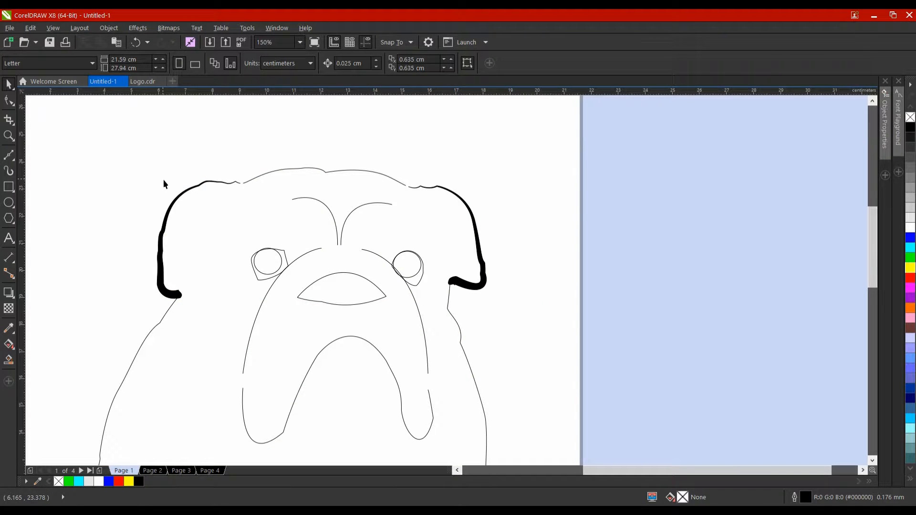
key(ctrl+z)
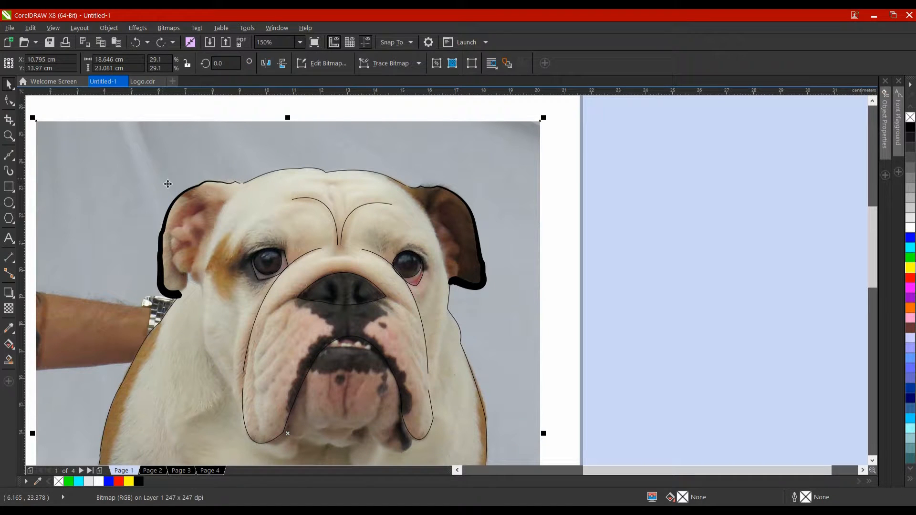
- Apply the custom tapered brush stroke to the two forehead wrinkle curves
click(323, 205)
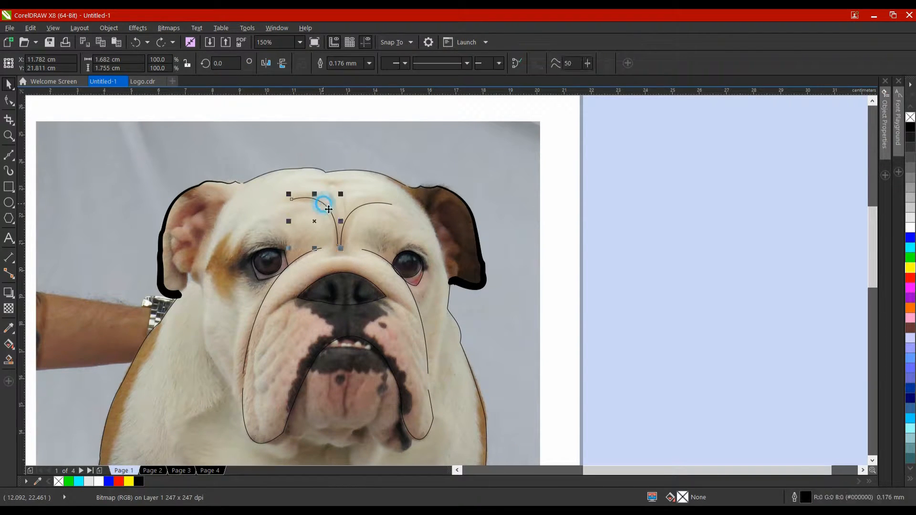
click(8, 172)
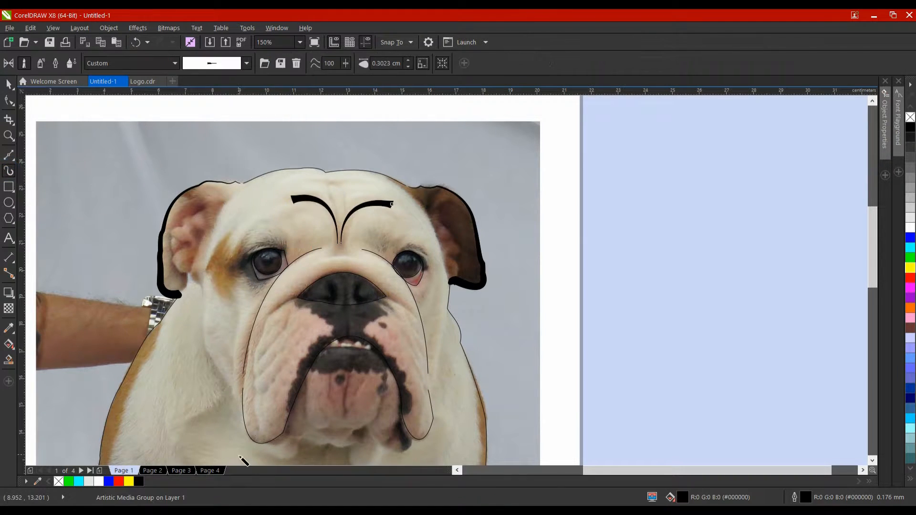
click(8, 84)
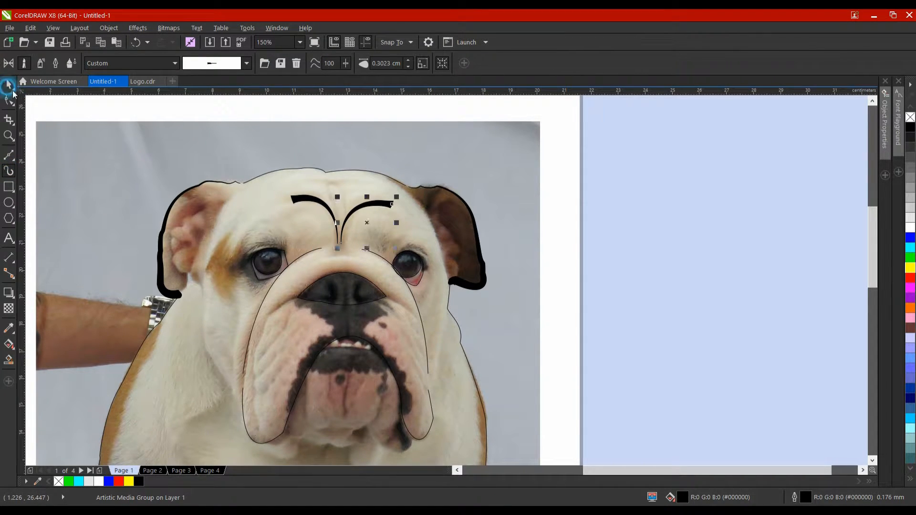
click(613, 213)
- Apply the custom tapered black brush stroke to both curves running from the inner eyes down the sides of the muzzle
drag(558, 267, 537, 215)
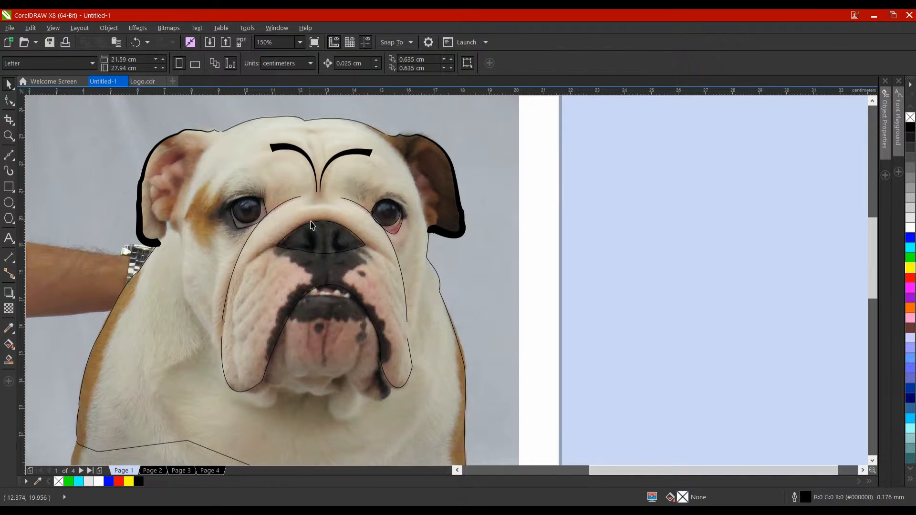
click(281, 208)
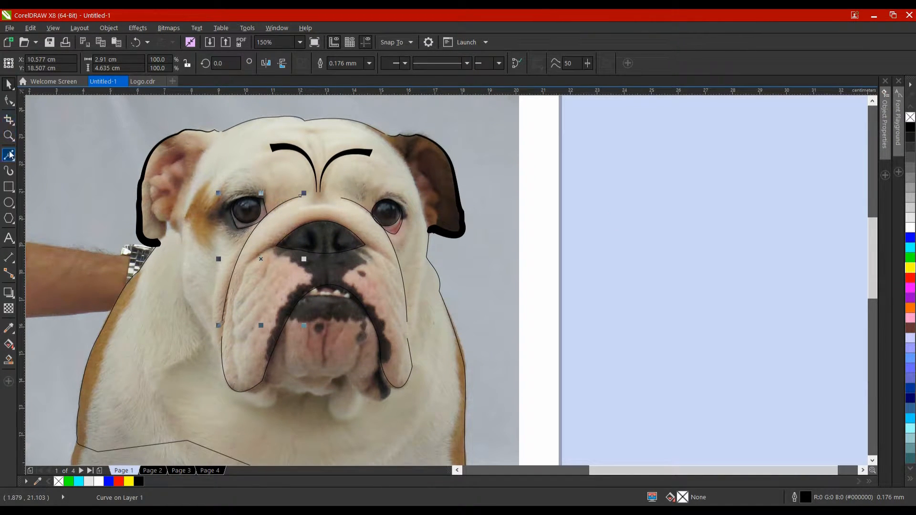
click(8, 170)
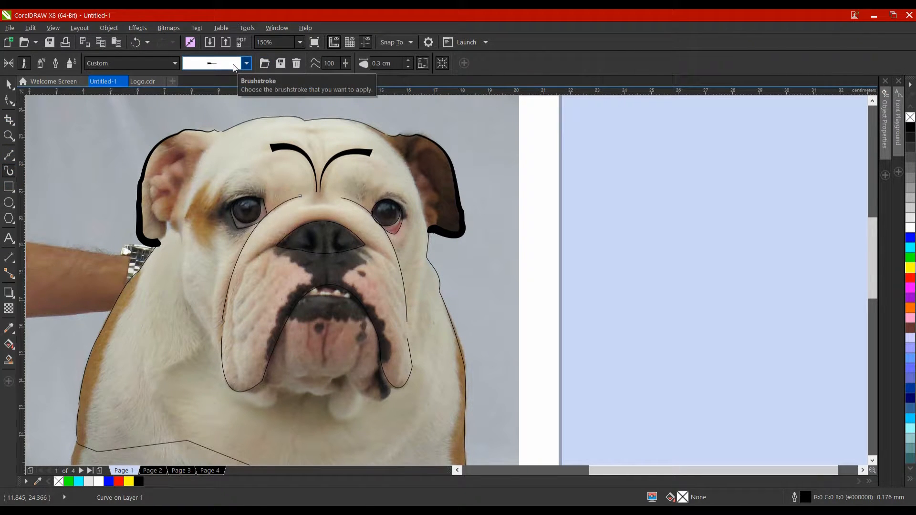
key(space)
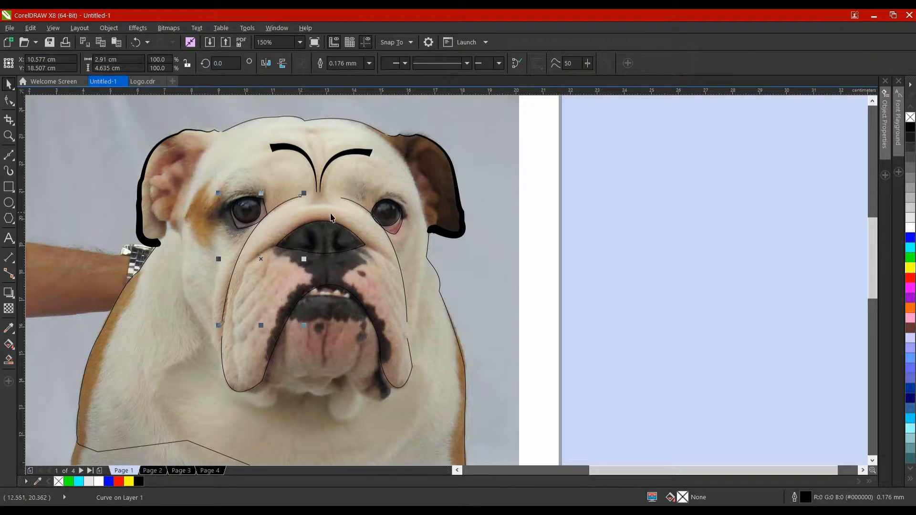
click(353, 201)
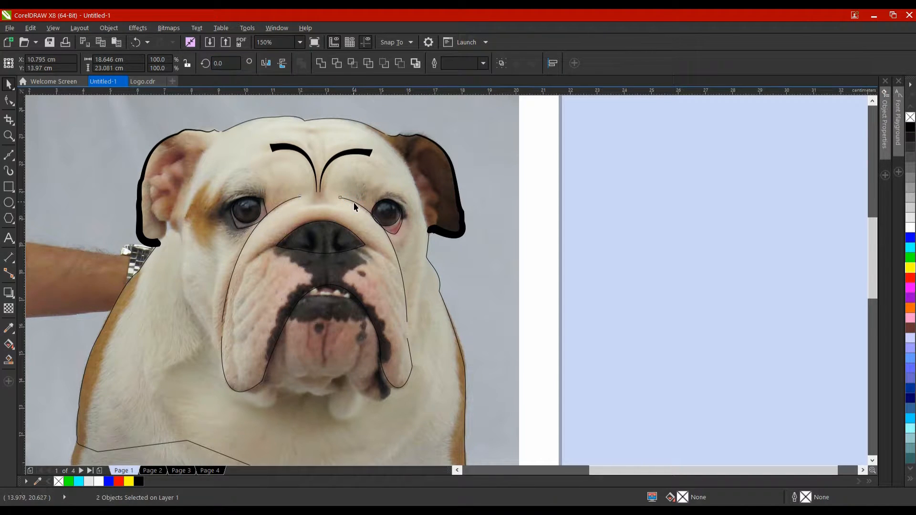
shift+click(297, 198)
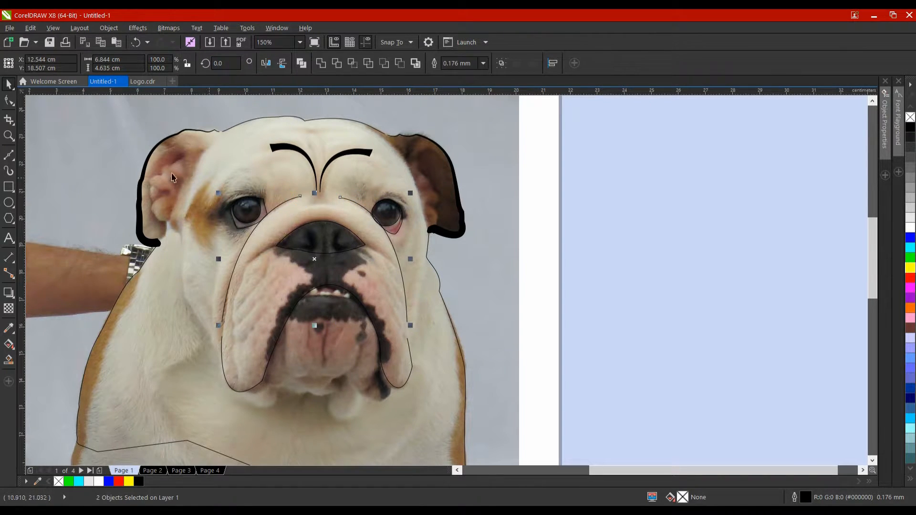
click(8, 170)
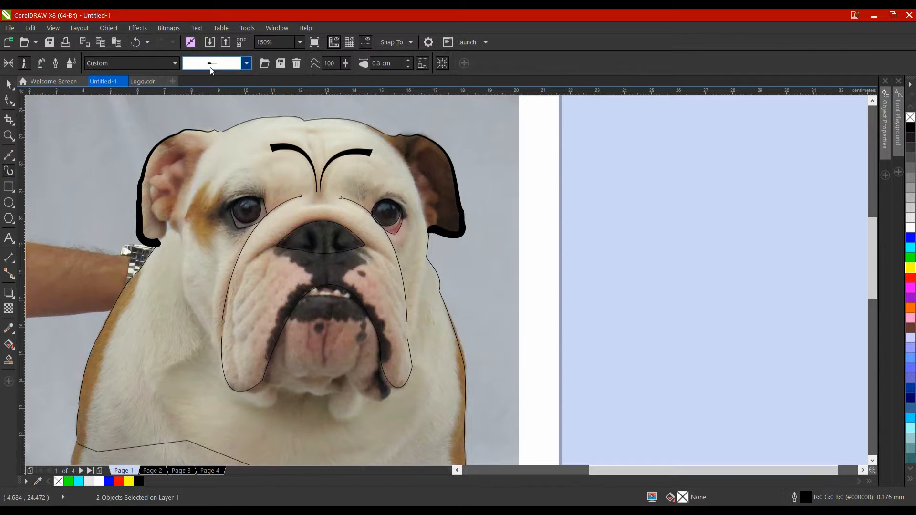
click(245, 63)
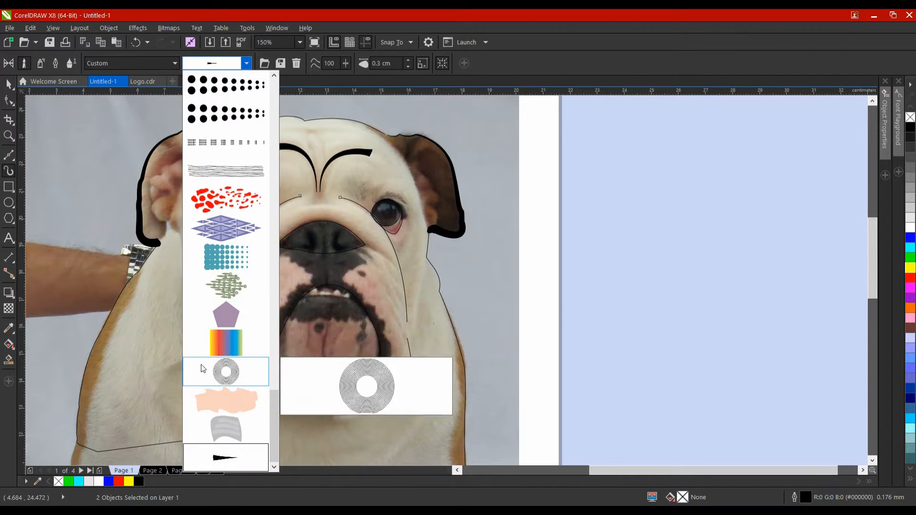
click(241, 142)
click(246, 64)
scroll(276, 133, down, 10)
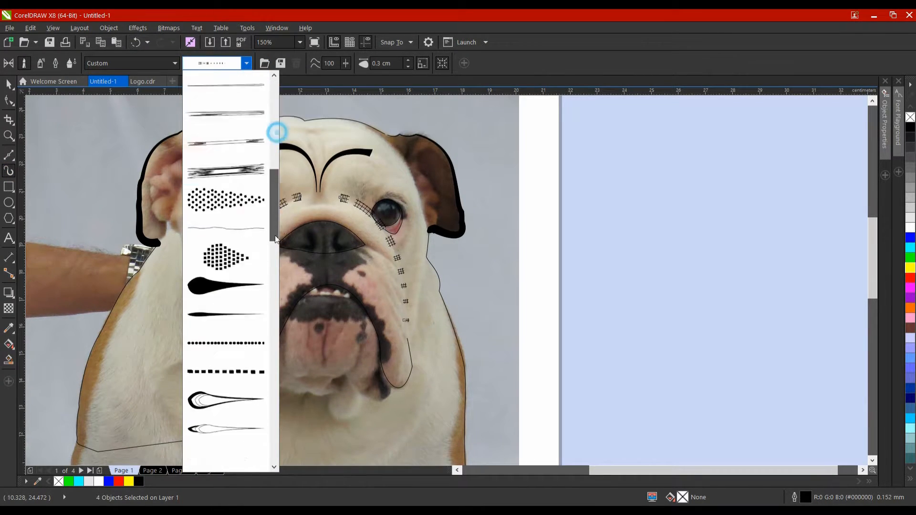
click(244, 461)
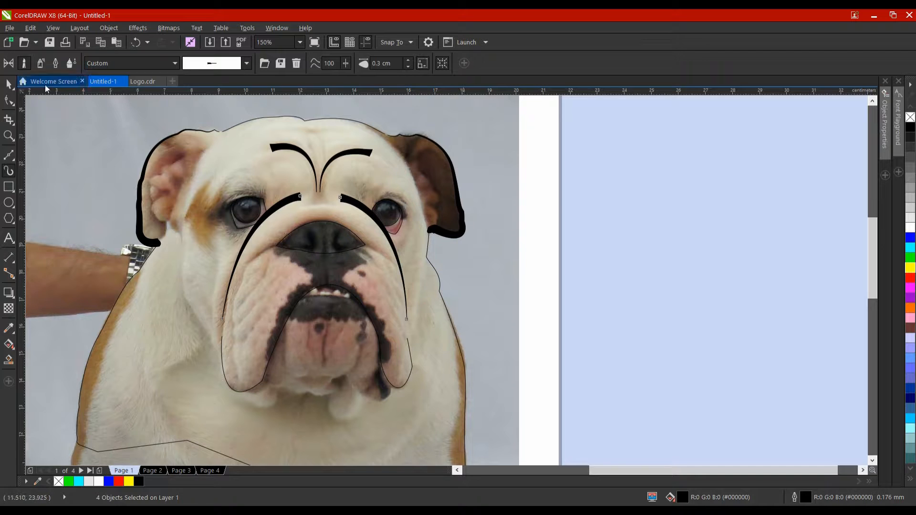
- Reverse the direction of both upper muzzle curves so their strokes are thick at the lower ends
click(9, 83)
click(293, 199)
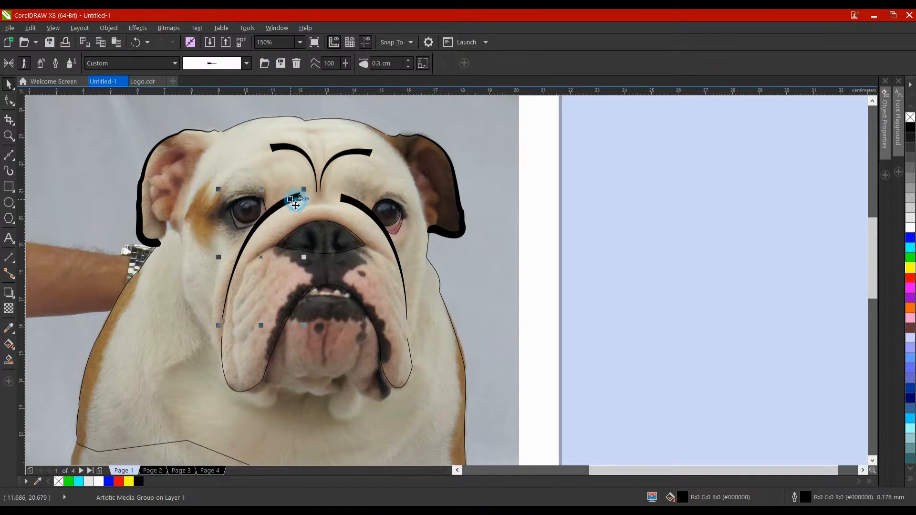
click(9, 101)
click(285, 204)
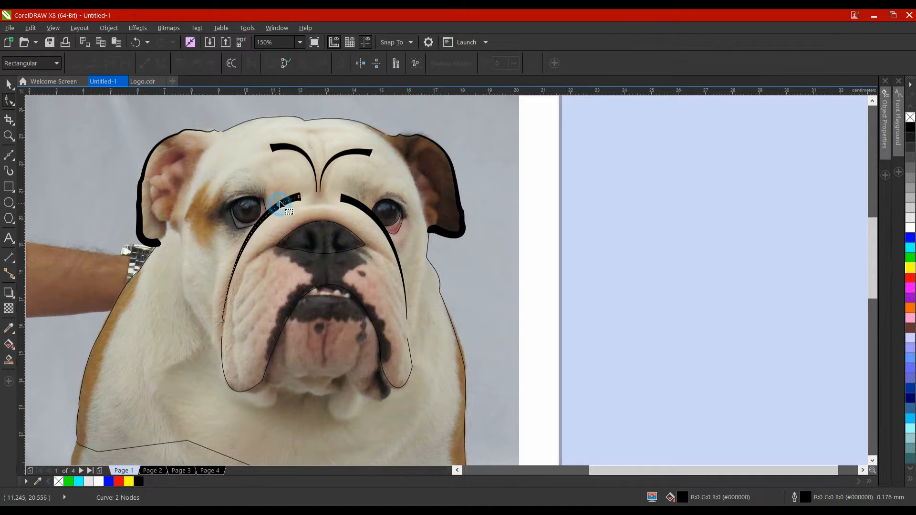
click(232, 63)
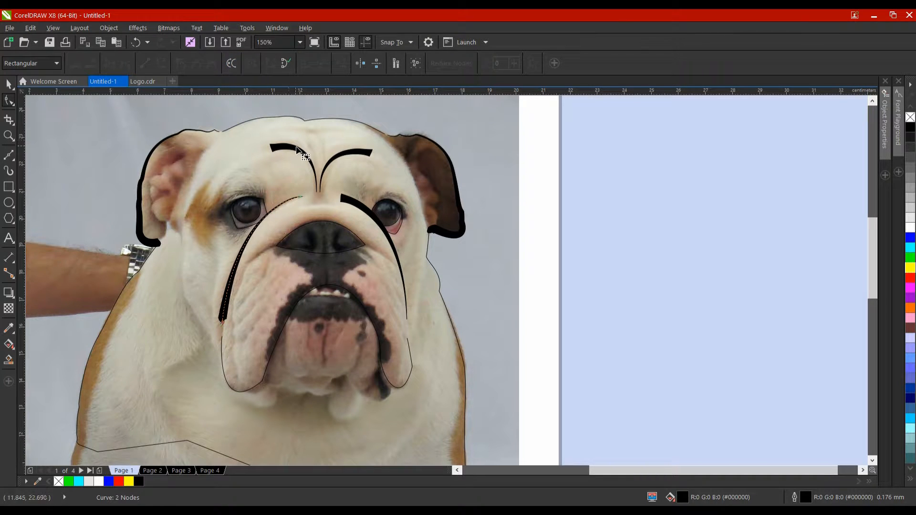
click(350, 203)
click(230, 63)
click(8, 84)
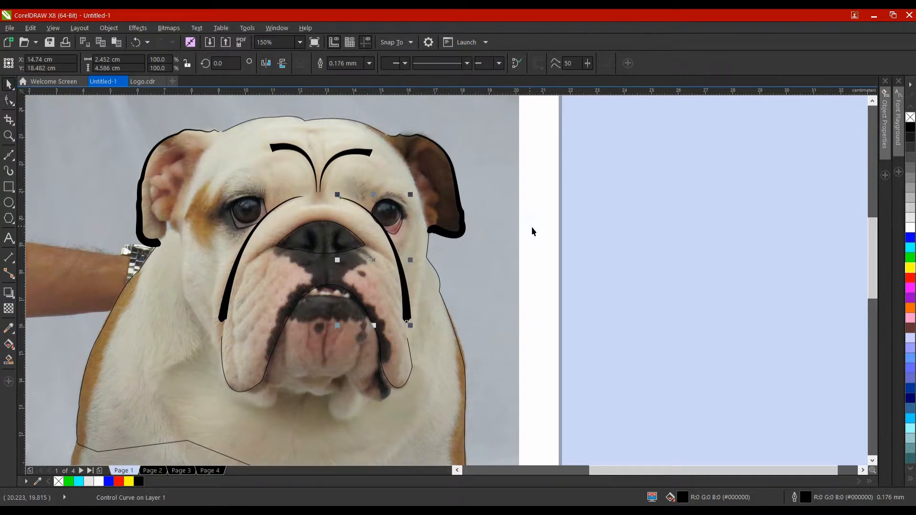
click(532, 227)
drag(544, 220, 529, 164)
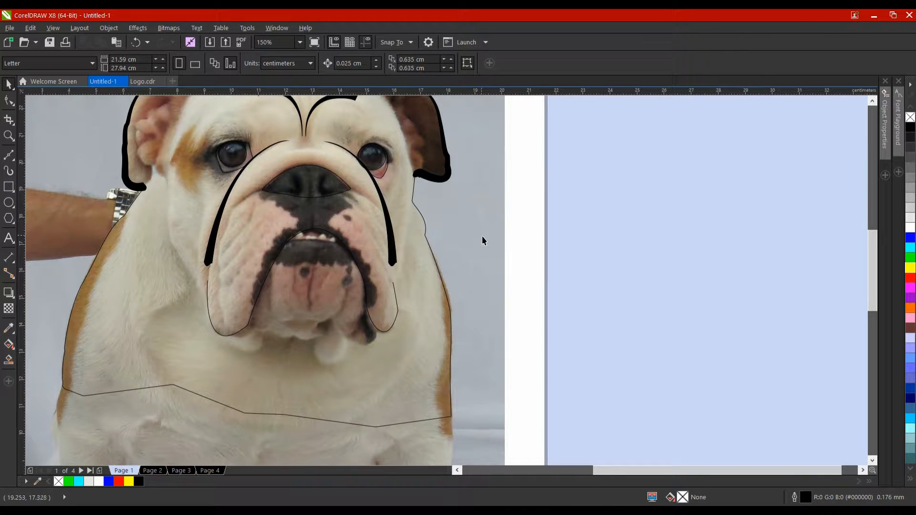
click(208, 294)
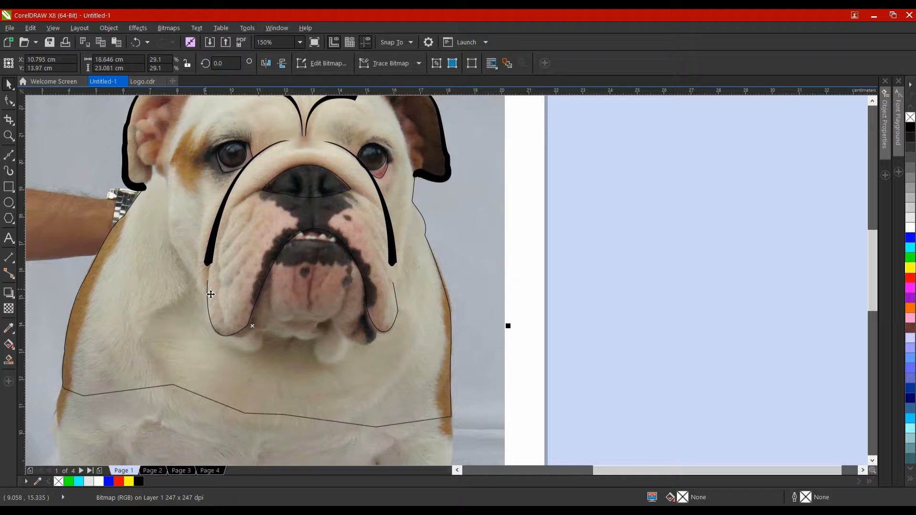
drag(335, 229, 330, 267)
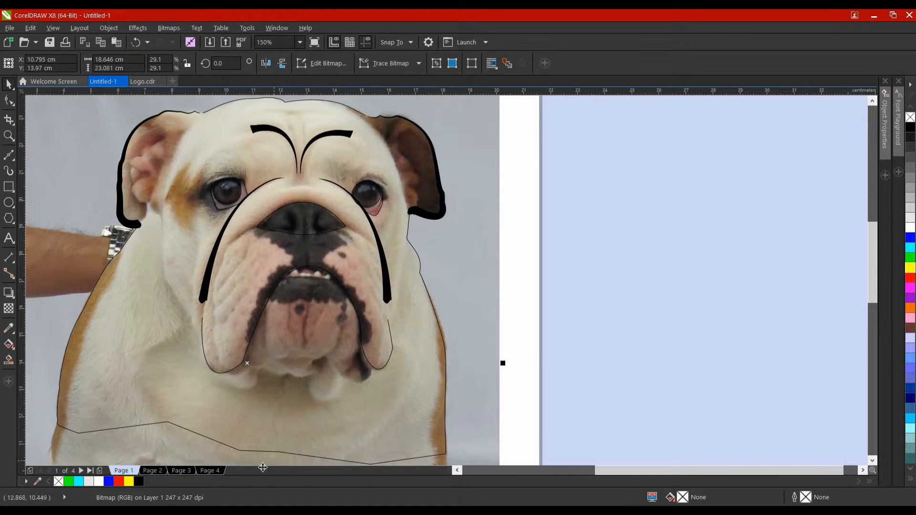
- Go to Page 2 and insert a new blank page before it
click(186, 471)
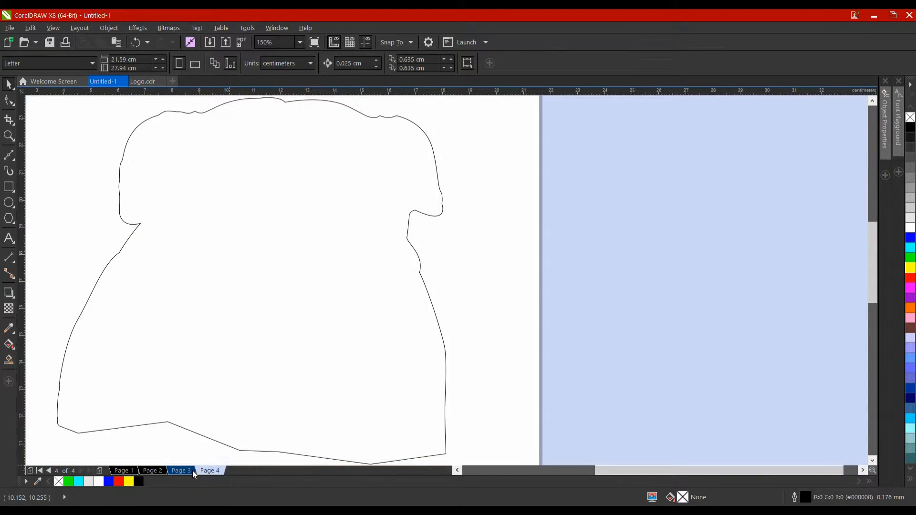
click(167, 471)
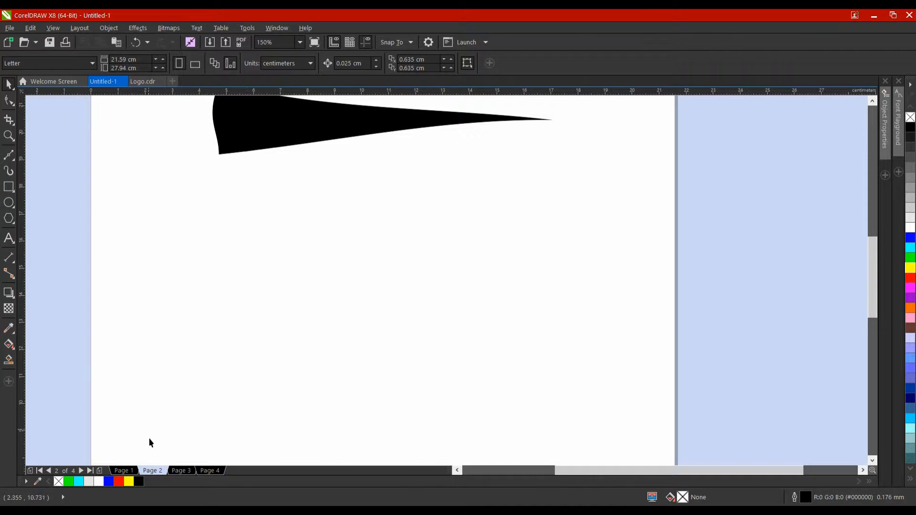
click(30, 470)
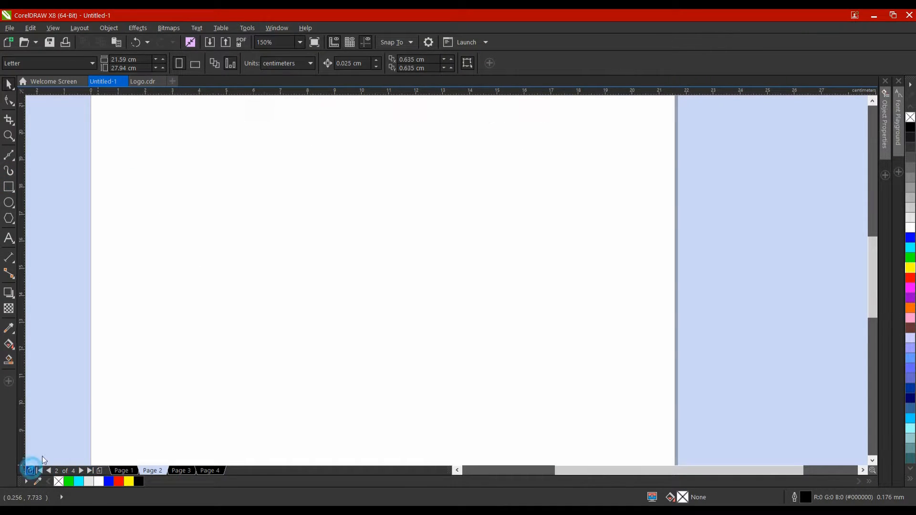
- Draw a closed four-node flat diamond about 15.4 cm wide and 1.9 cm high on the blank page with the Bezier tool
click(7, 172)
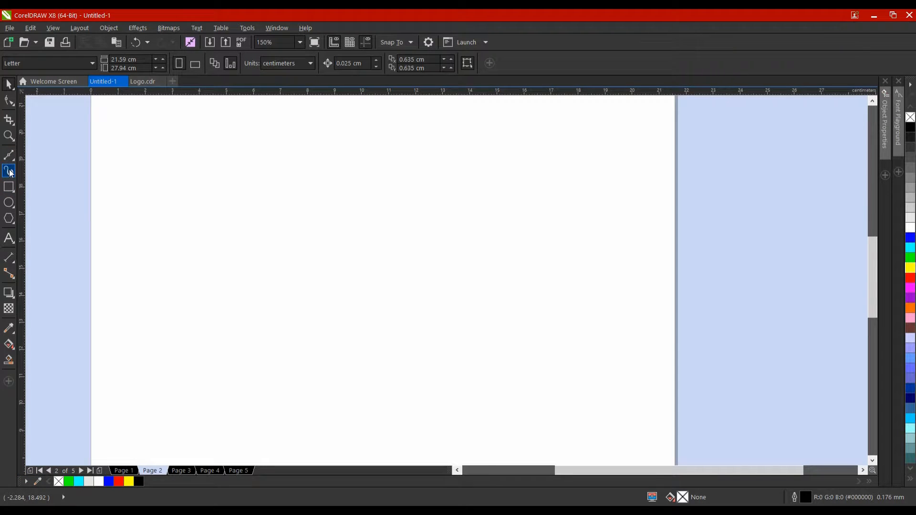
click(8, 155)
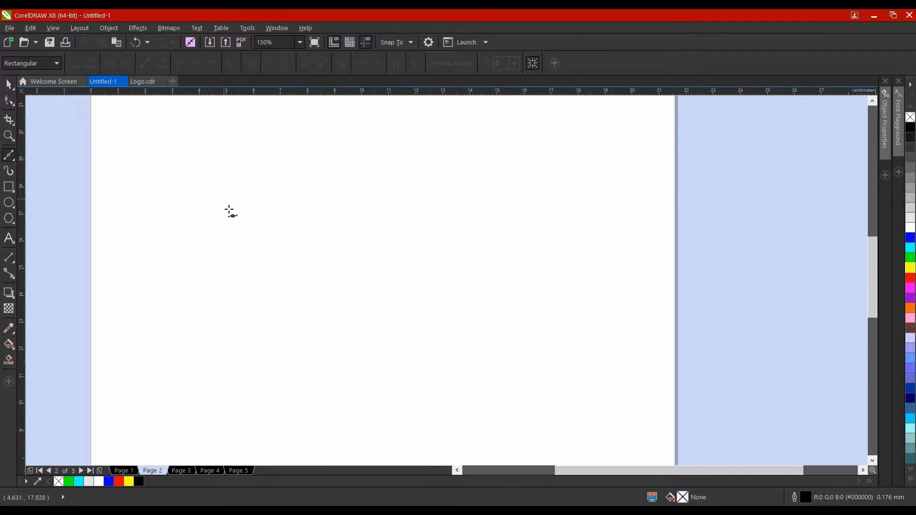
click(196, 220)
click(404, 196)
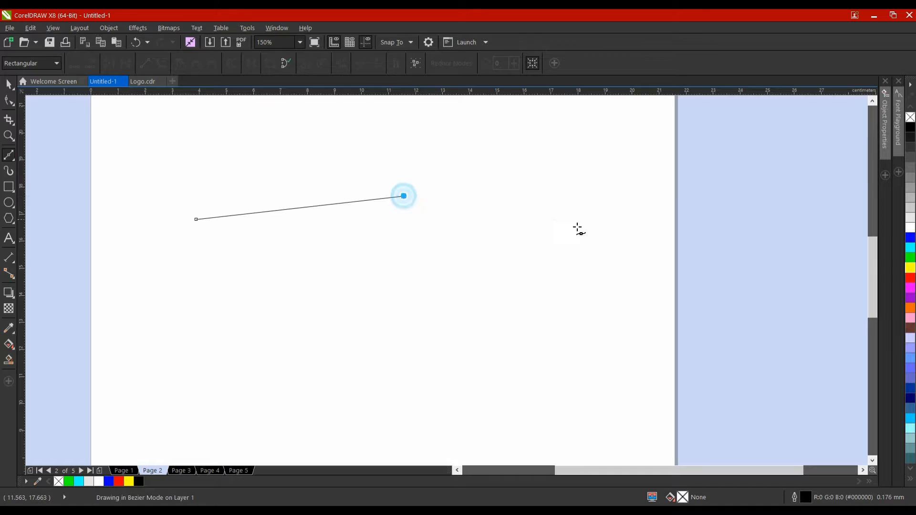
click(613, 219)
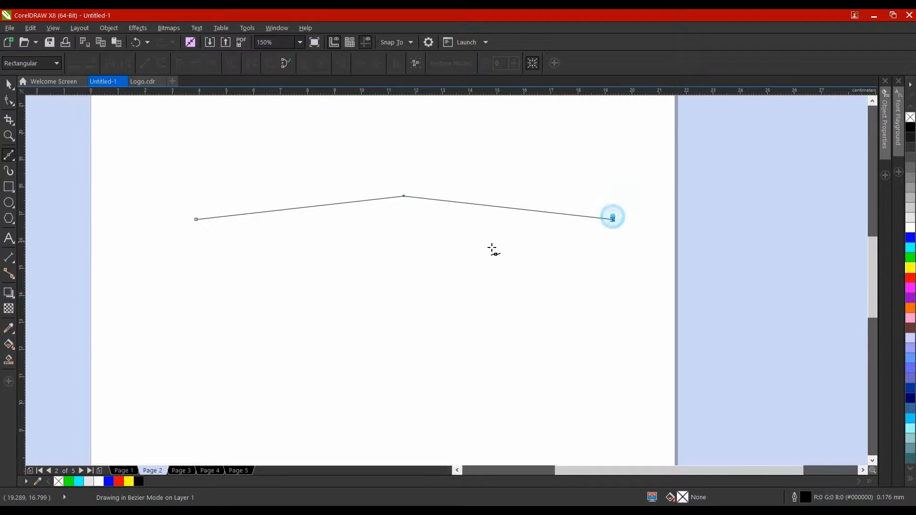
click(405, 247)
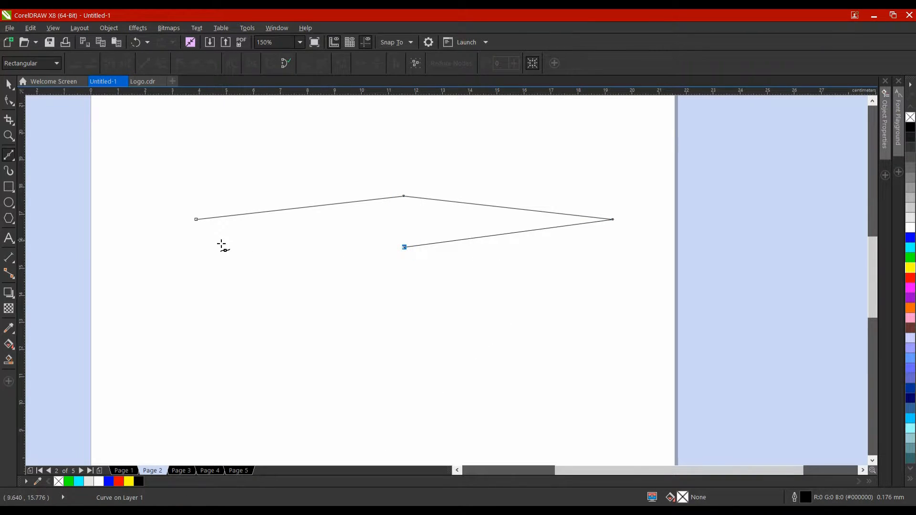
click(196, 220)
key(space)
click(313, 221)
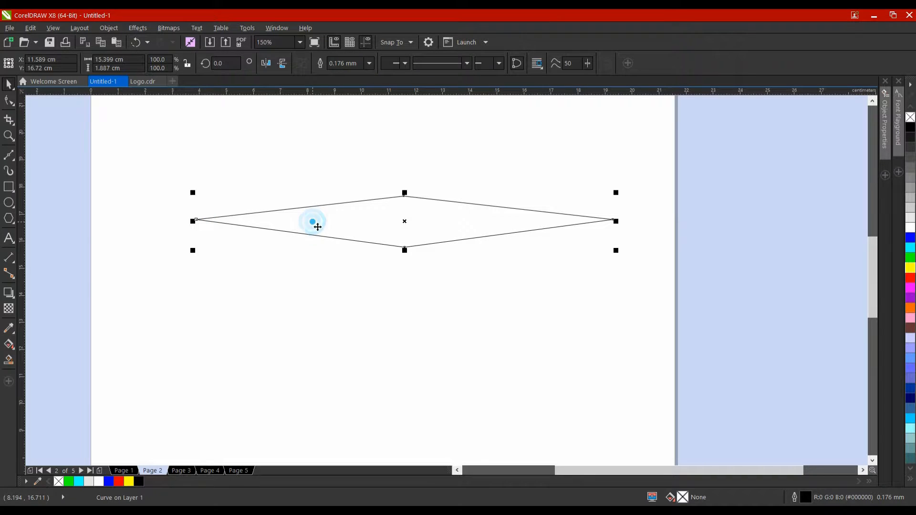
- Convert the diamond's sides to curves, move its left tip slightly outward, and make the upper and lower middle nodes symmetrical
click(8, 101)
drag(153, 124, 666, 280)
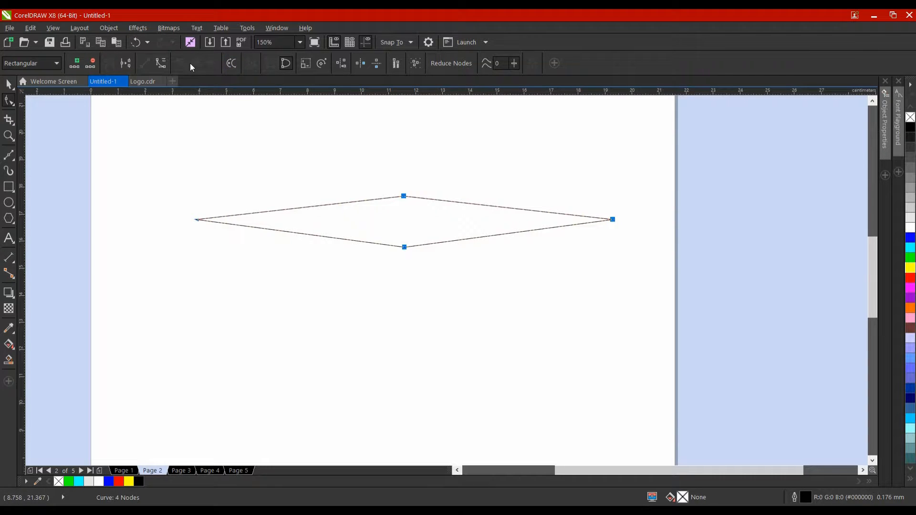
click(297, 136)
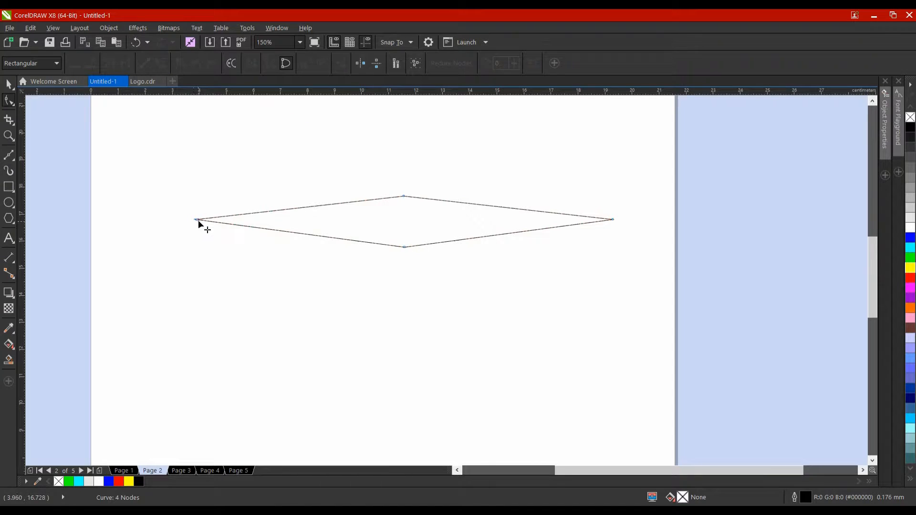
drag(198, 220, 192, 220)
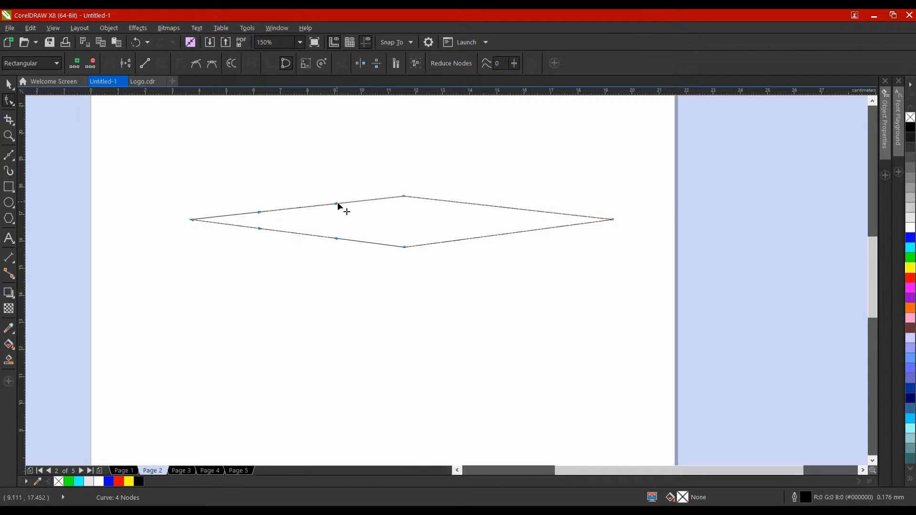
click(404, 196)
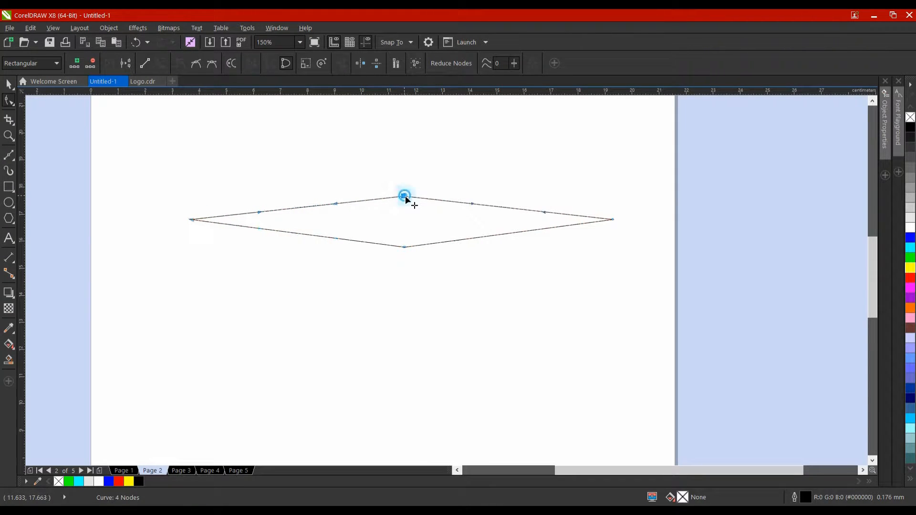
click(211, 64)
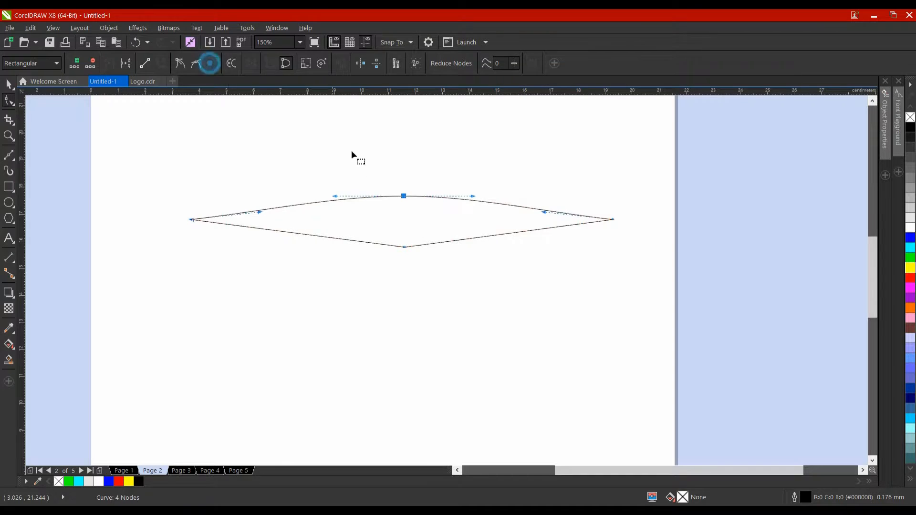
click(404, 247)
click(212, 64)
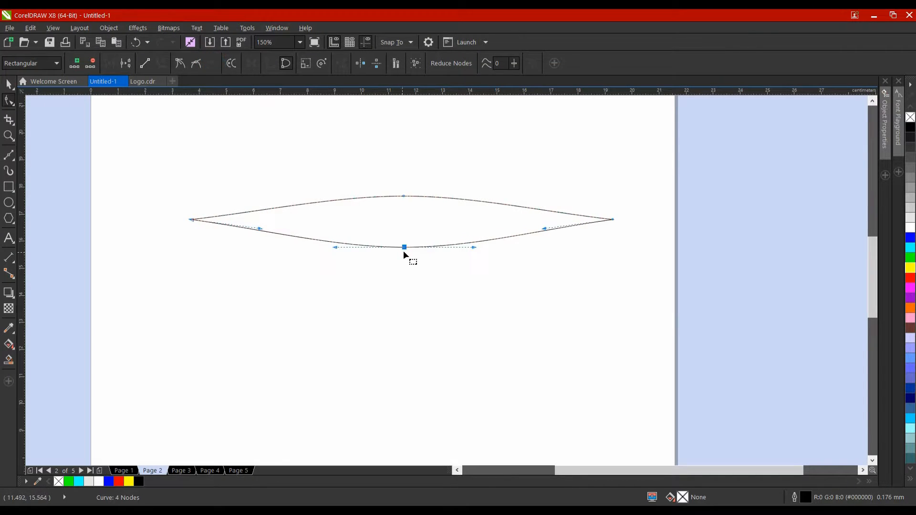
- Move the lower middle node slightly up and right, and bend the lower-left and upper-right sides into slender tapers toward the tips
drag(405, 248, 416, 243)
click(193, 220)
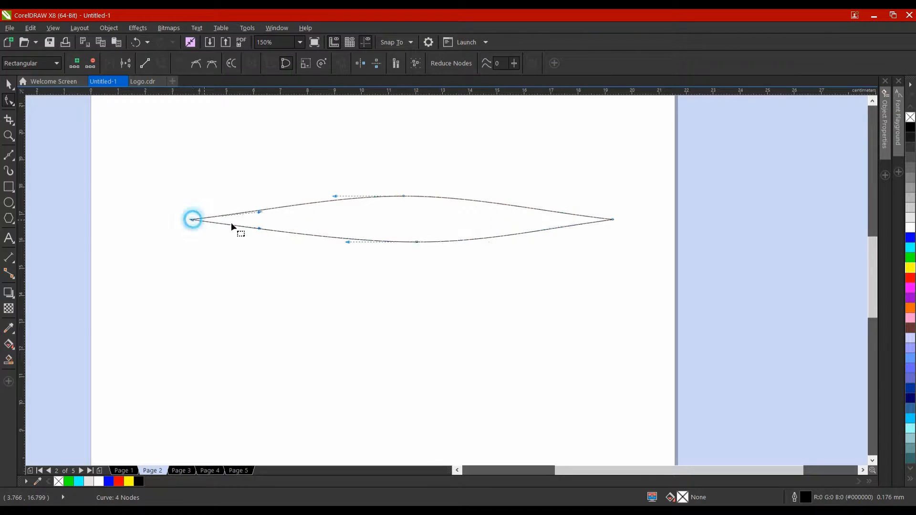
drag(259, 228, 275, 224)
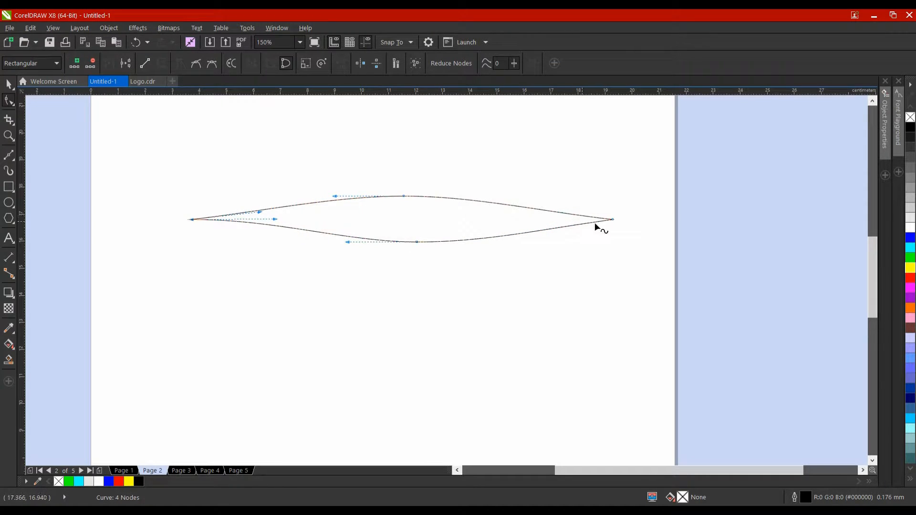
click(613, 219)
drag(545, 214, 489, 221)
key(space)
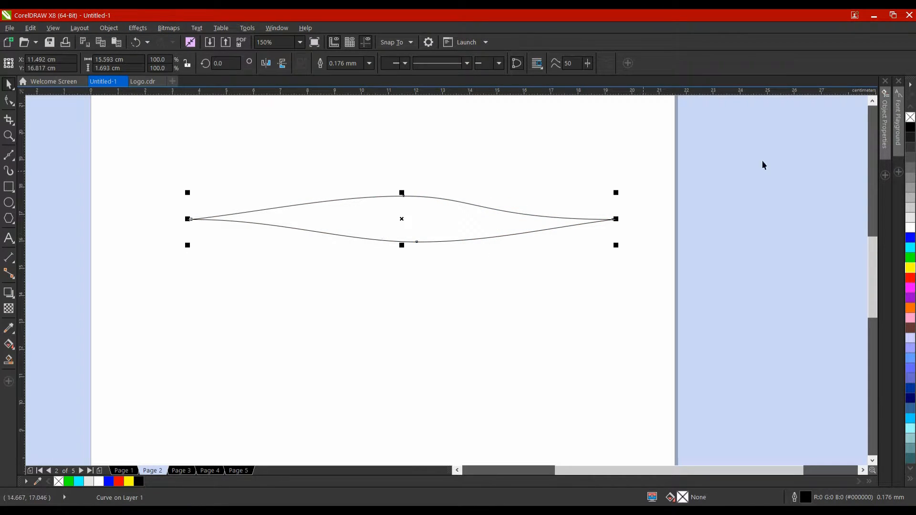
- Fill the double-tapered shape with black and save it as an Artistic Media brush named bdstroke2 in CustomMediaStrokes
click(910, 127)
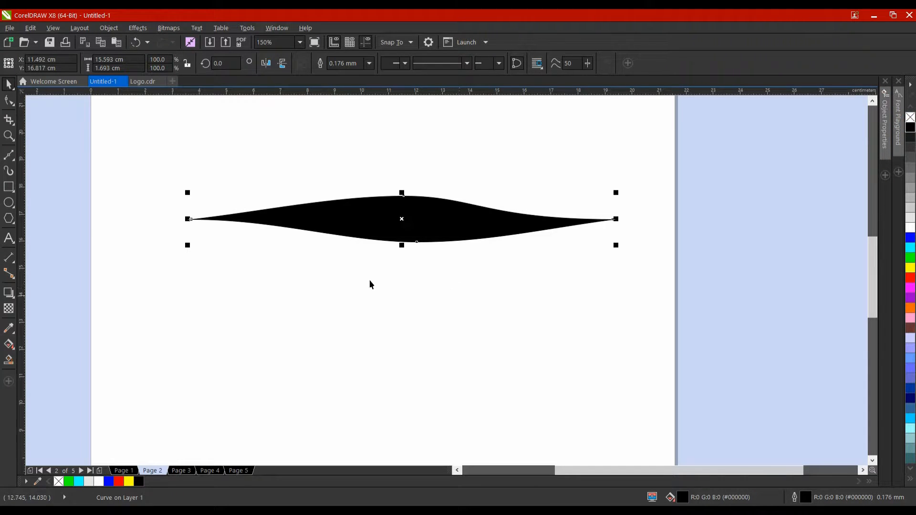
click(9, 171)
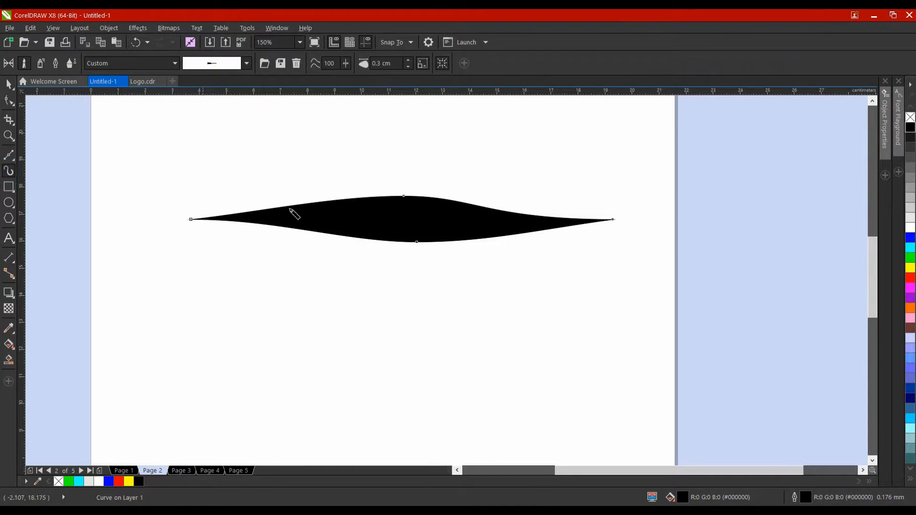
click(282, 63)
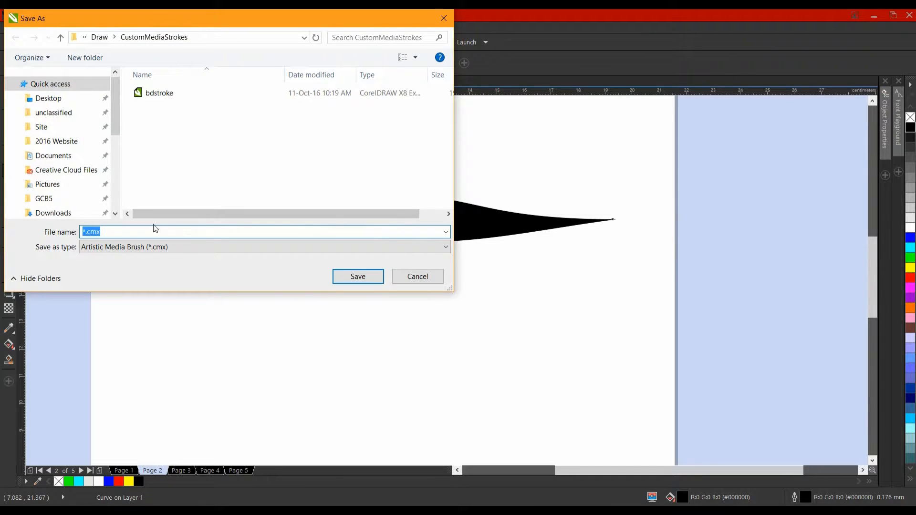
click(159, 94)
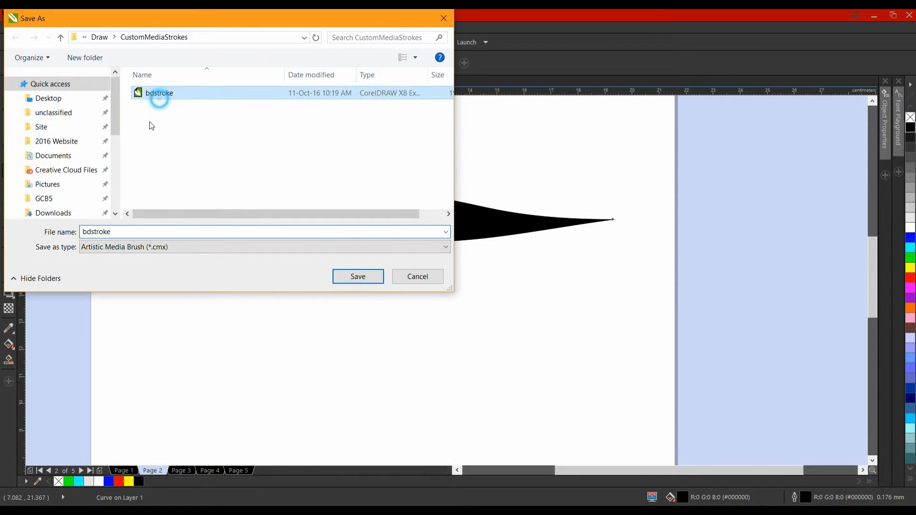
click(128, 234)
text(2)
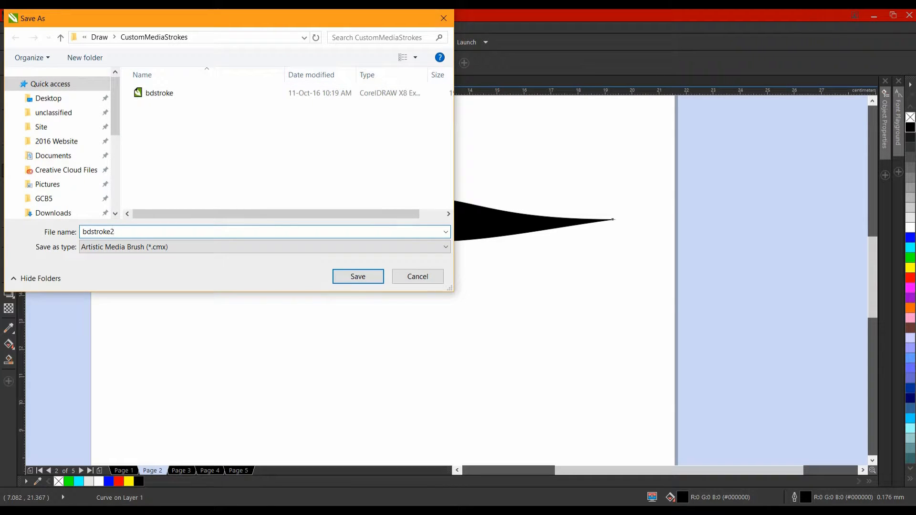
click(358, 276)
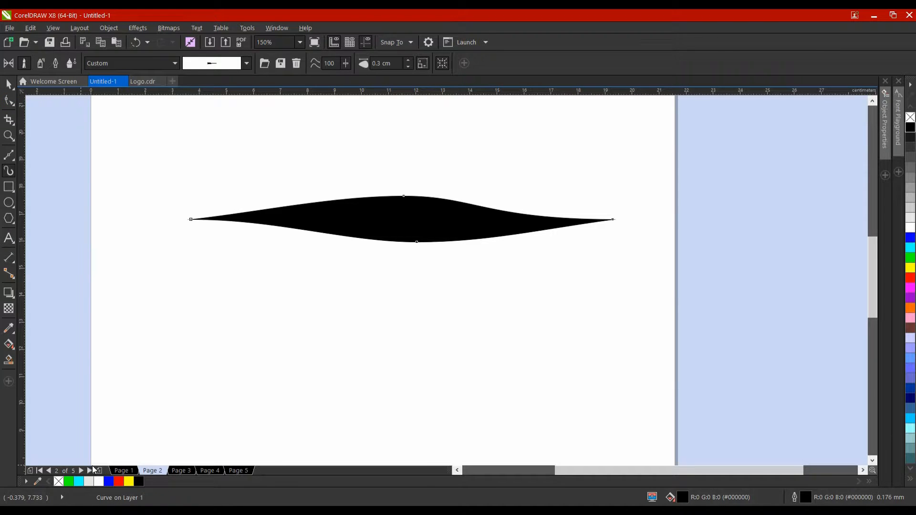
- Return to Page 1 and apply the new double-tapered custom brush to the outline across the top of the bulldog's head
click(124, 471)
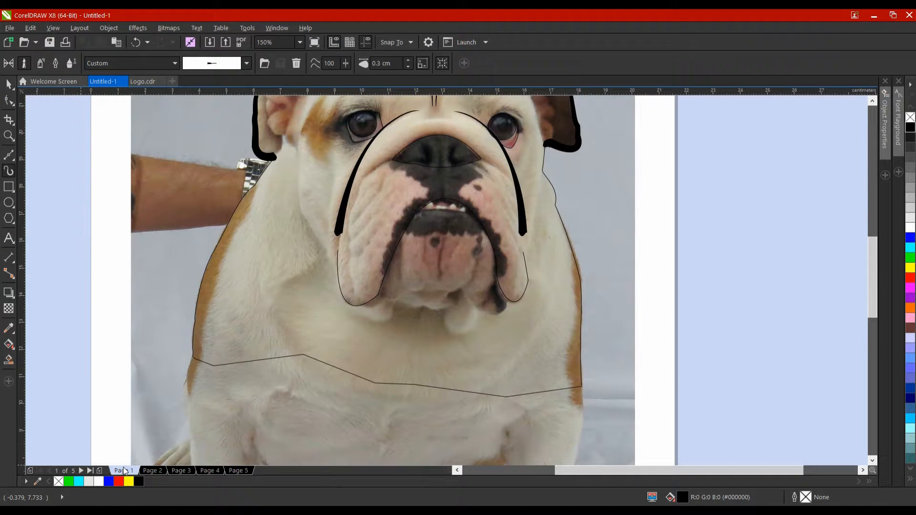
click(9, 84)
scroll(372, 200, up, 5)
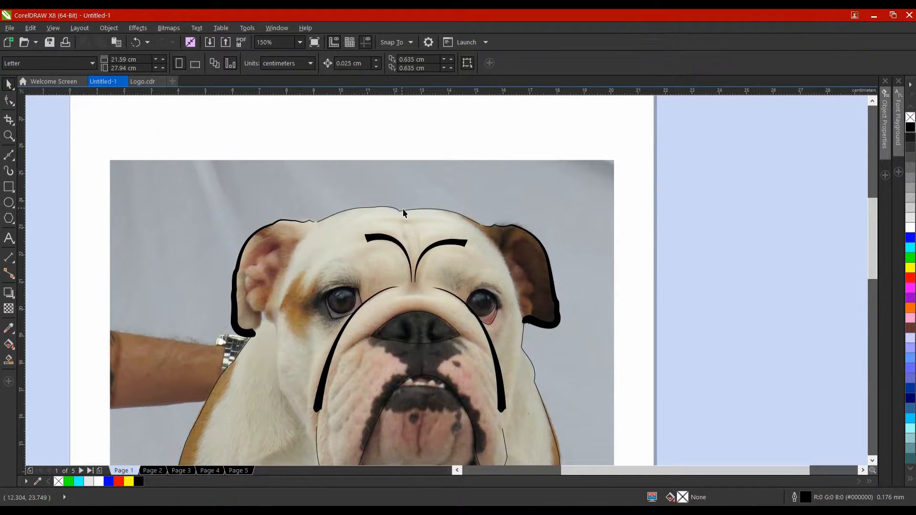
click(400, 210)
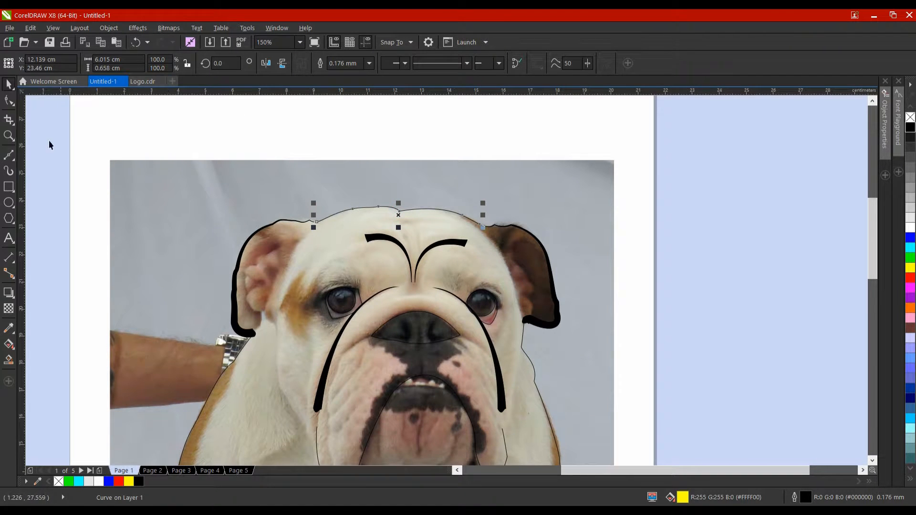
click(8, 170)
click(247, 62)
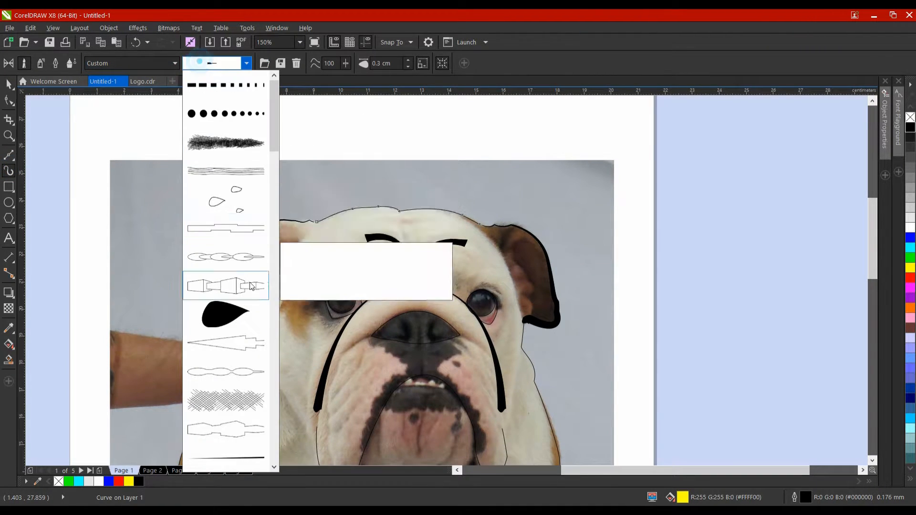
drag(273, 118, 283, 425)
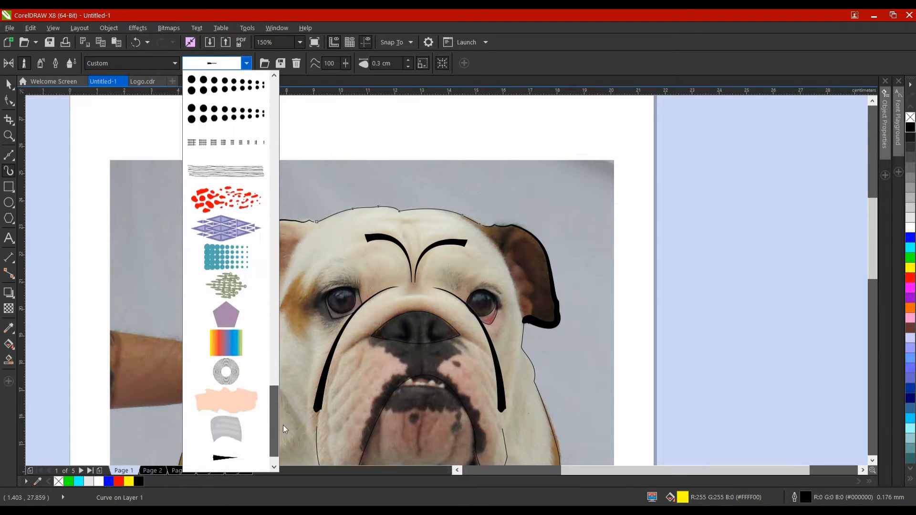
click(227, 457)
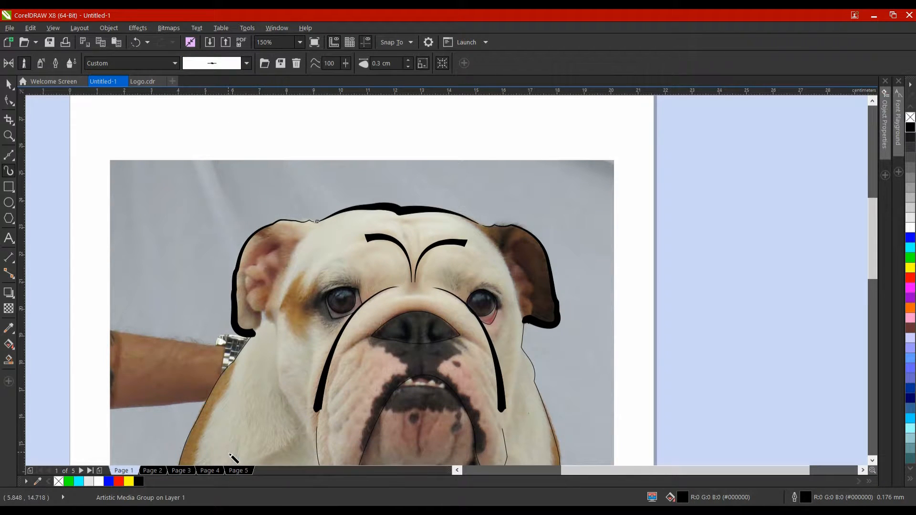
- Apply the double-tapered brush to the mouth and jowl line and set its stroke width to 0.15 cm
drag(433, 256, 360, 143)
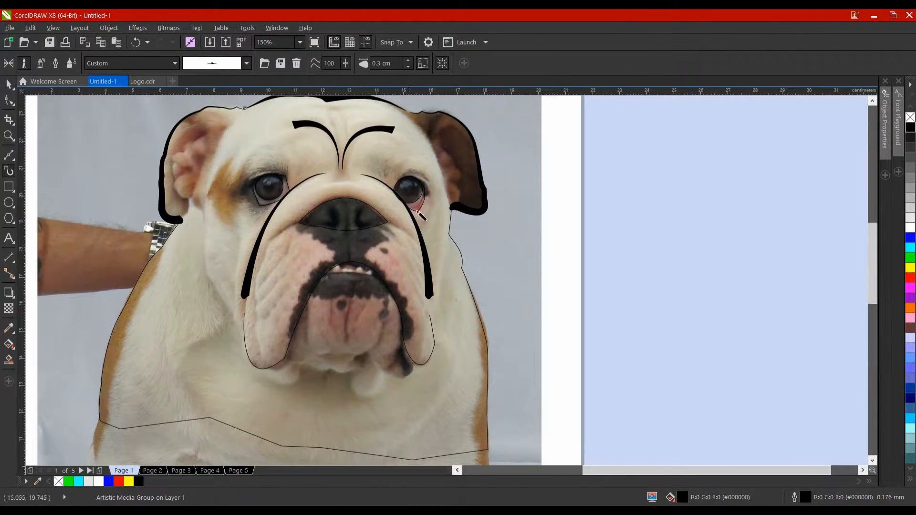
scroll(422, 265, down, 2)
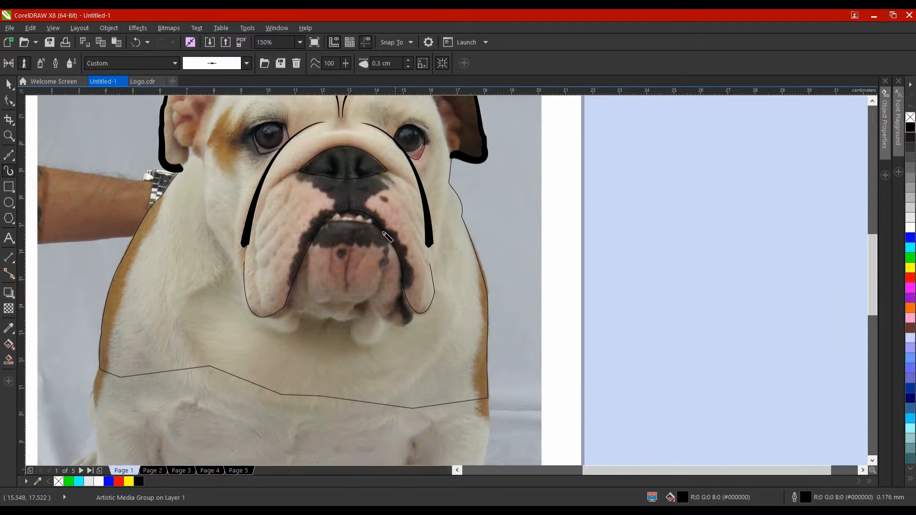
click(281, 312)
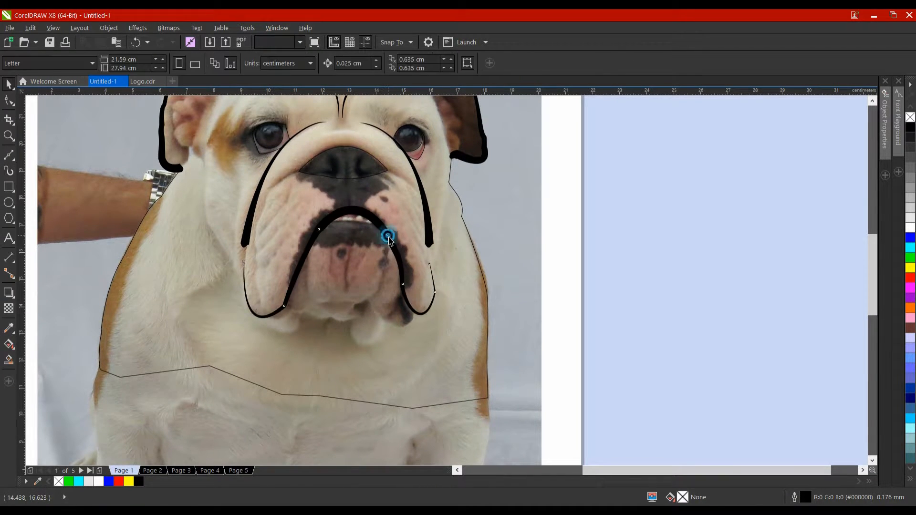
click(386, 235)
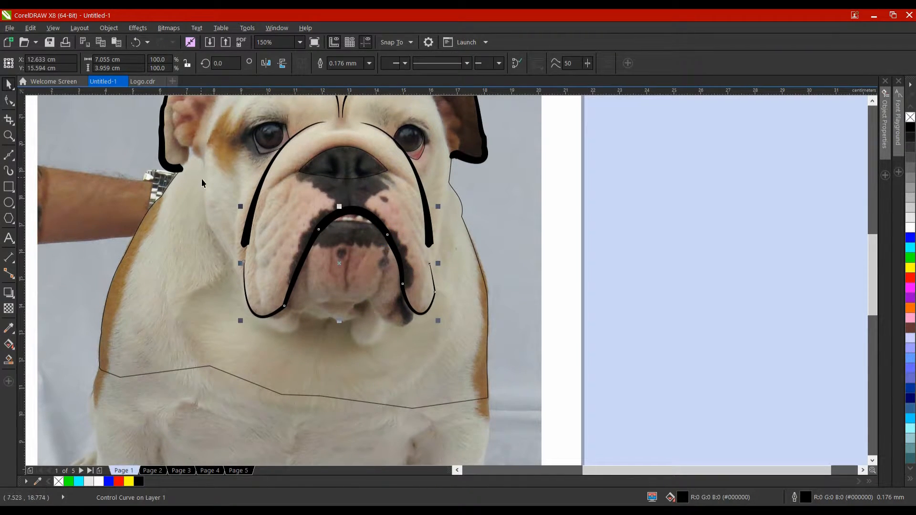
click(5, 170)
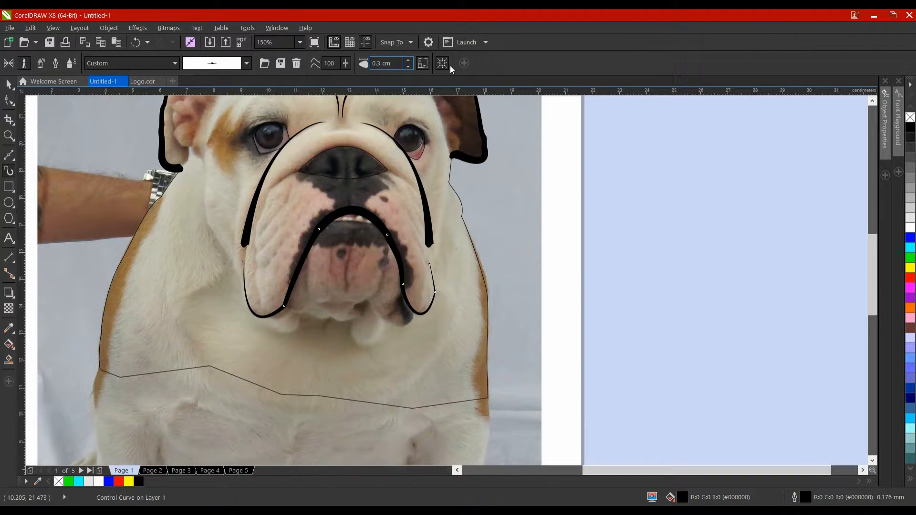
key(BackSpace)
text(15)
key(Return)
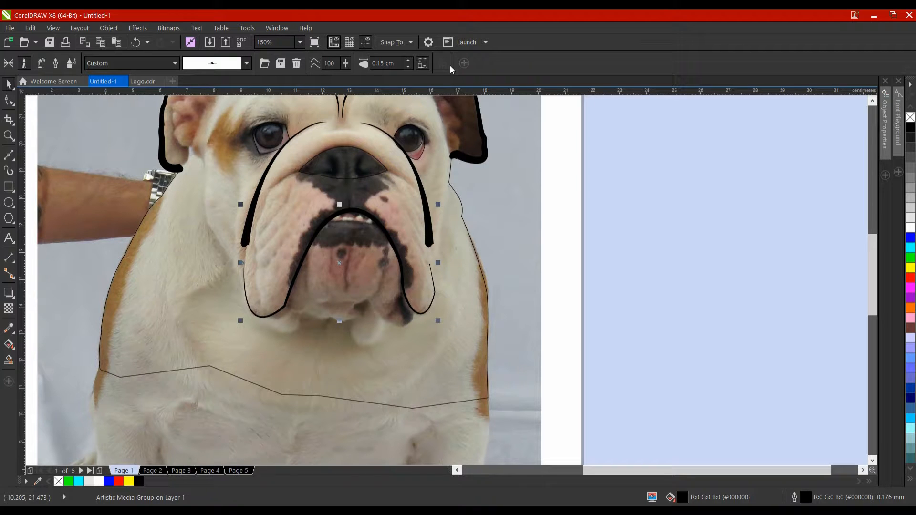
- Delete the bulldog reference photo from Page 1, keeping only the line art
key(F10)
drag(436, 270, 602, 249)
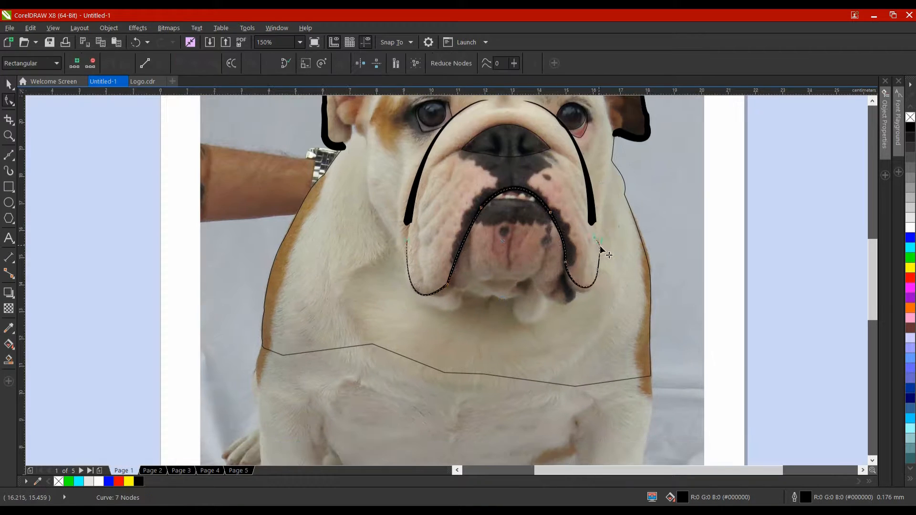
key(space)
scroll(491, 250, down, 2)
drag(470, 249, 372, 250)
scroll(480, 247, up, 1)
click(477, 245)
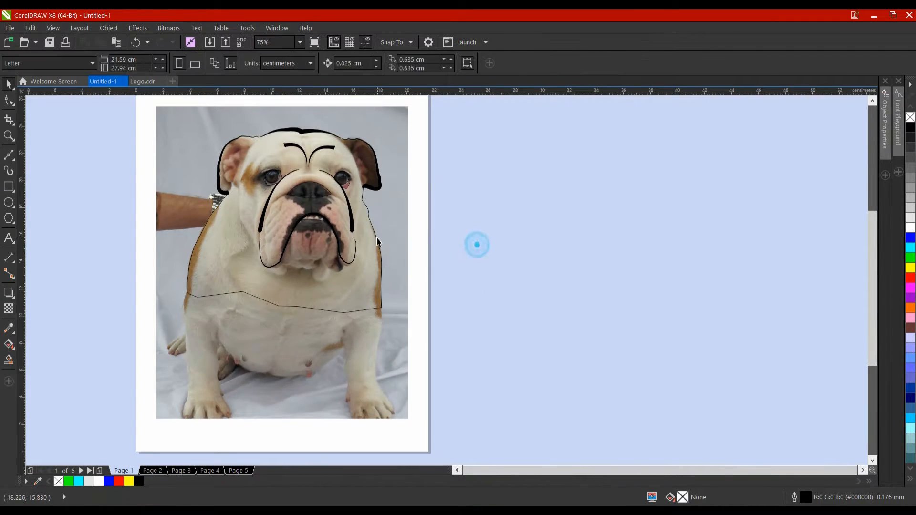
click(297, 379)
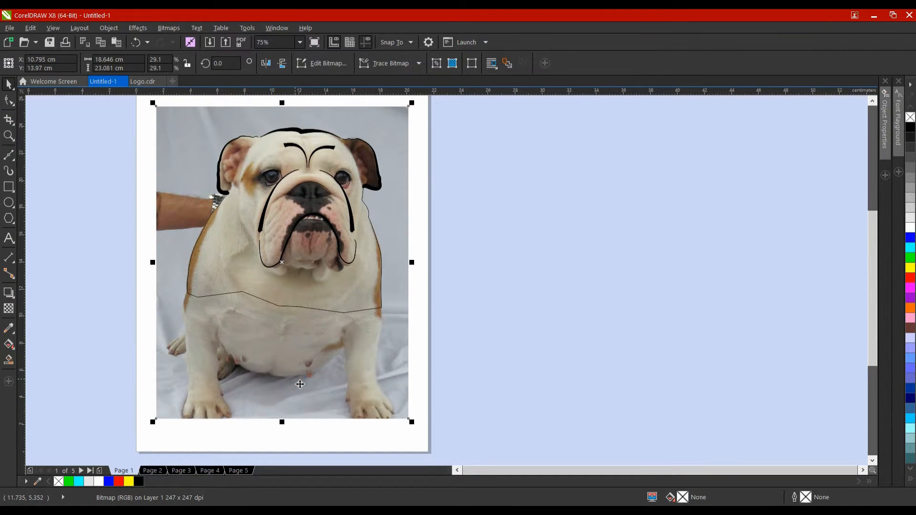
key(Delete)
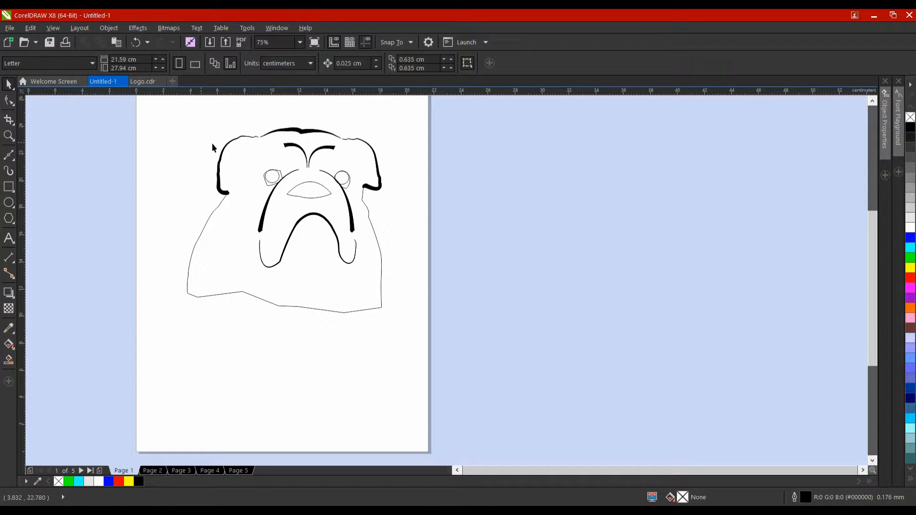
- Shorten the left body outline by adding a node just below the left ear and deleting its upper end node
click(221, 203)
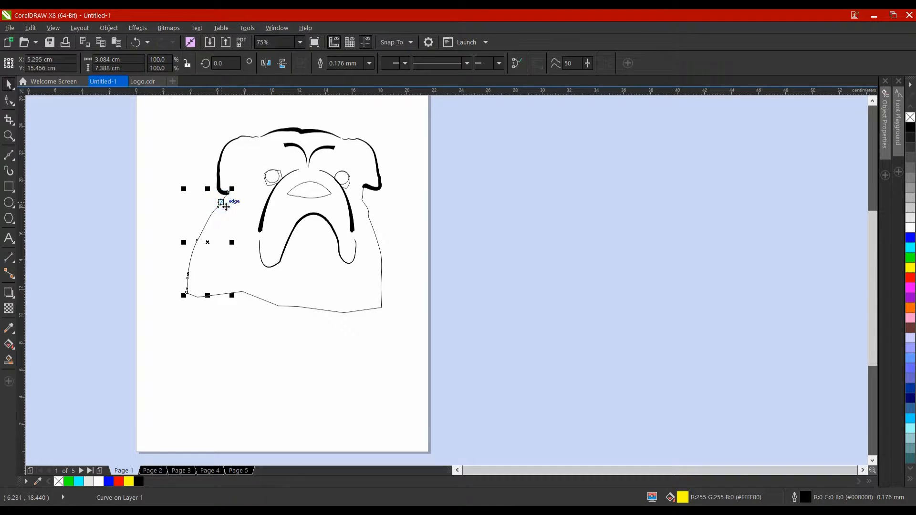
click(10, 99)
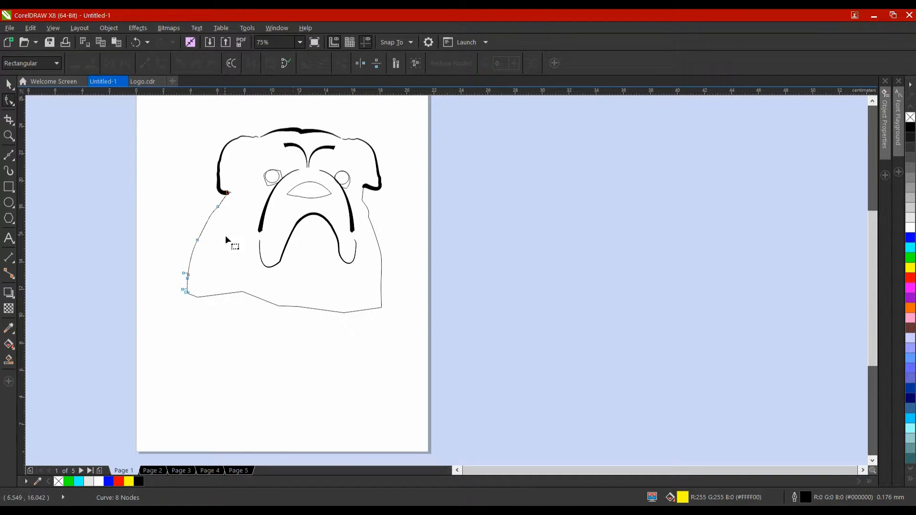
scroll(234, 197, up, 4)
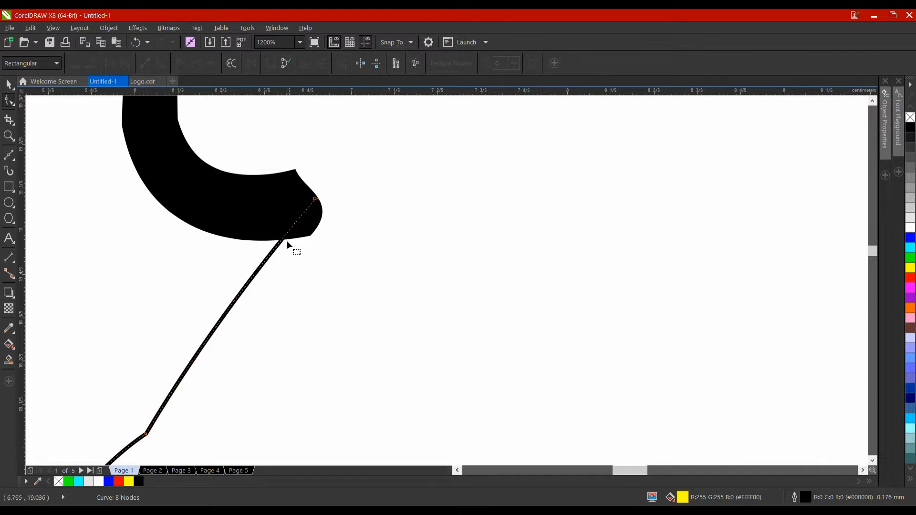
double_click(255, 274)
click(313, 202)
double_click(314, 203)
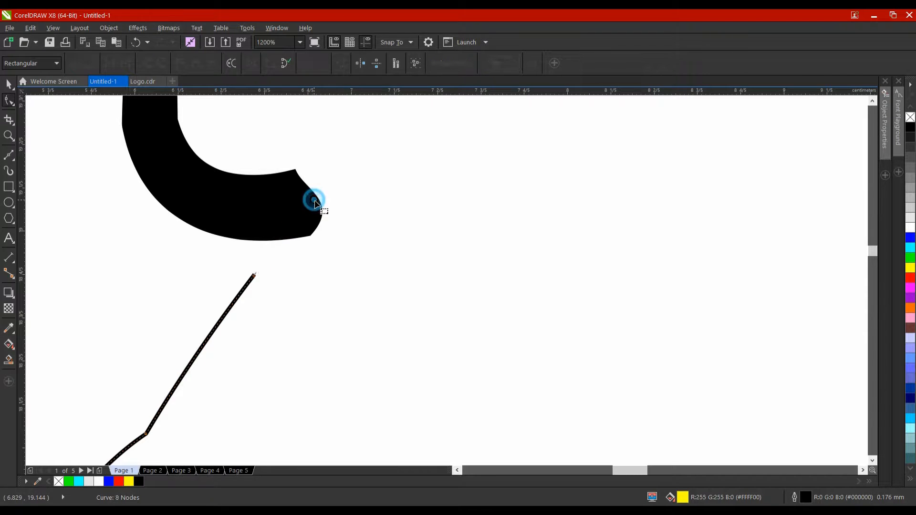
- Shorten the right body outline by adding a node below the right ear and removing its upper end node
scroll(260, 279, down, 2)
drag(292, 291, 29, 288)
drag(543, 302, 253, 246)
scroll(306, 201, up, 2)
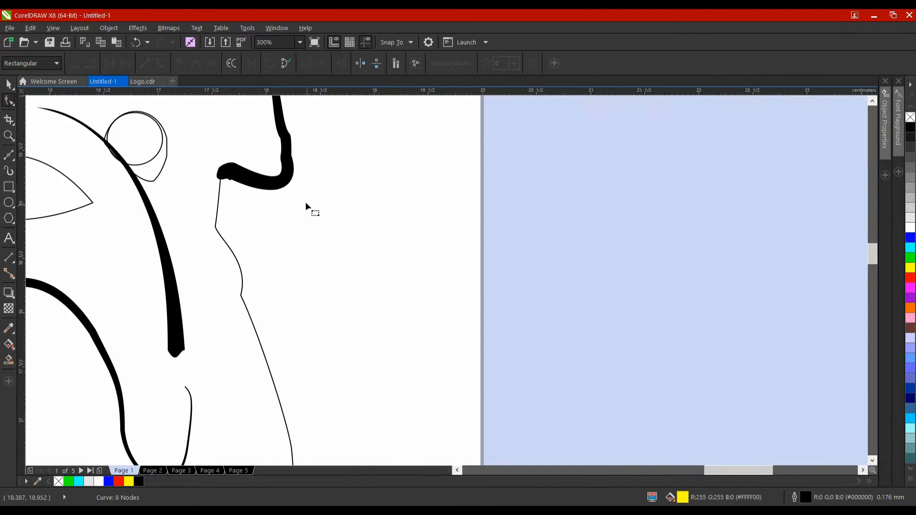
drag(122, 145, 461, 291)
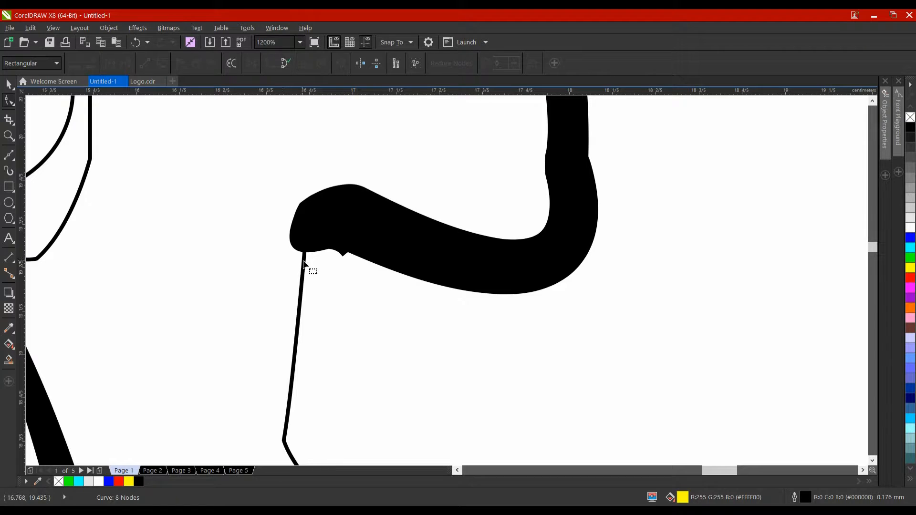
click(304, 261)
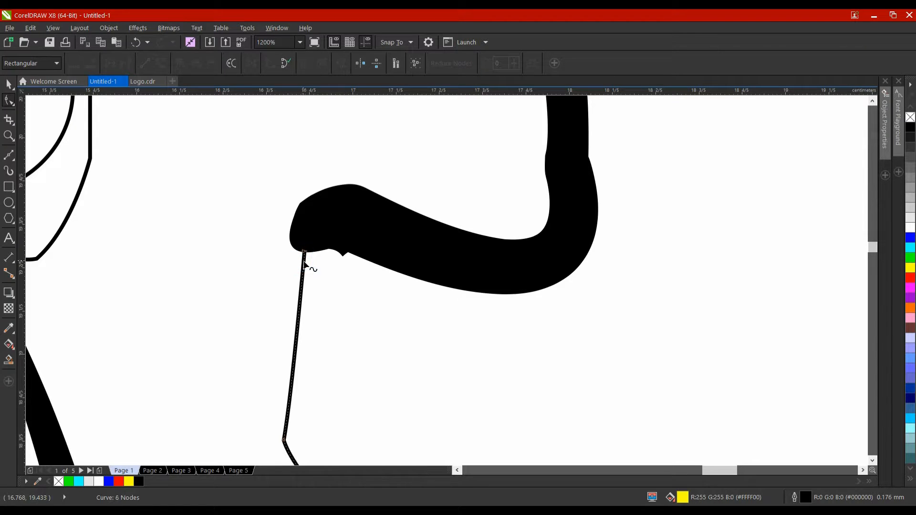
click(299, 326)
double_click(303, 326)
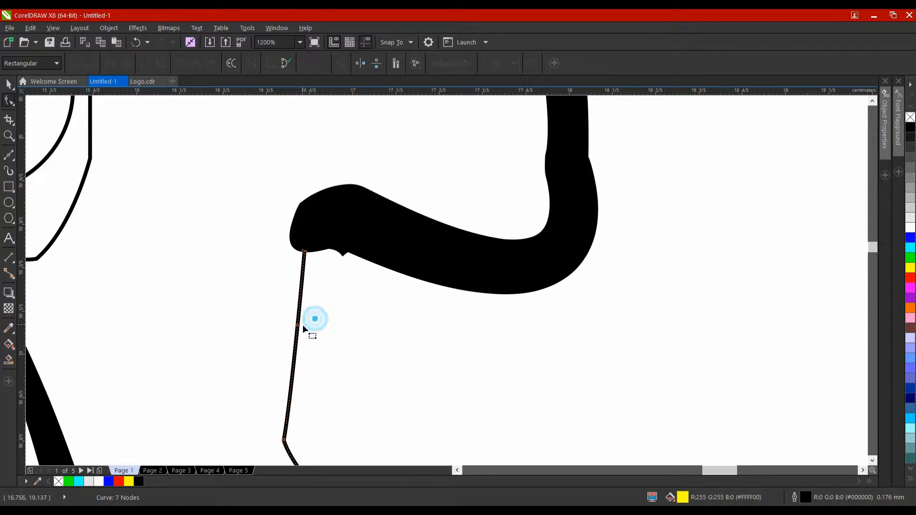
double_click(306, 253)
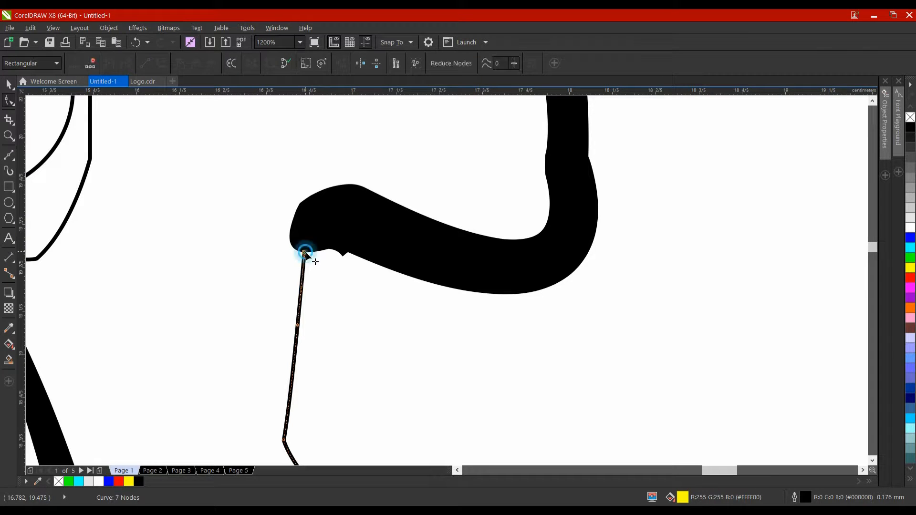
- Move the left end node of the head-top stroke slightly down and to the left
scroll(441, 386, down, 2)
drag(442, 387, 416, 323)
scroll(416, 323, down, 1)
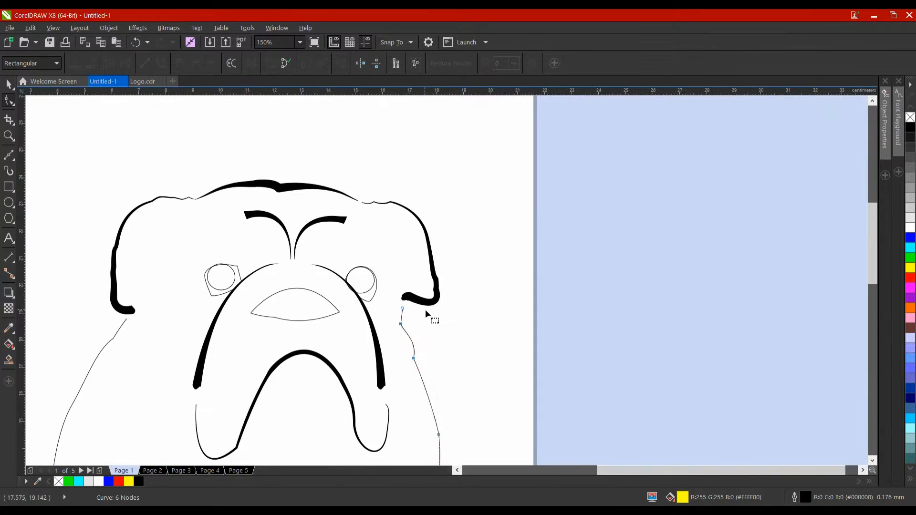
scroll(174, 197, up, 2)
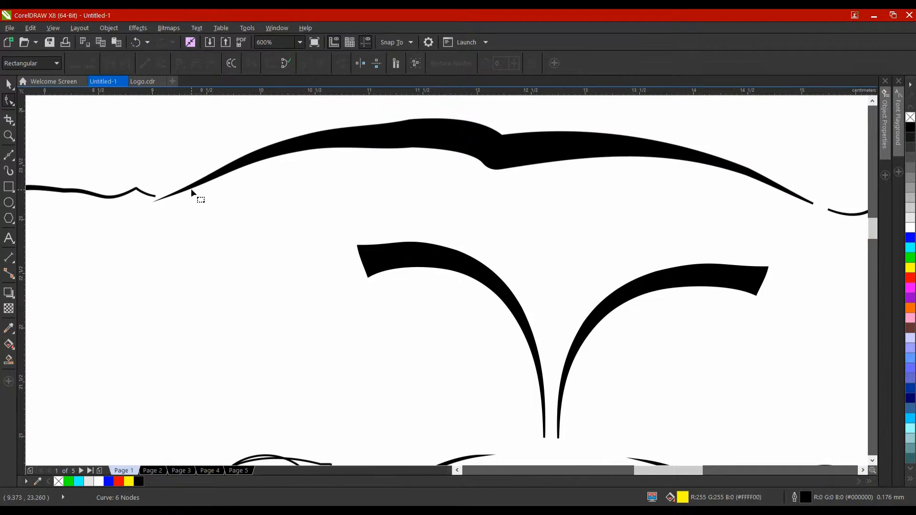
click(191, 188)
scroll(177, 199, up, 2)
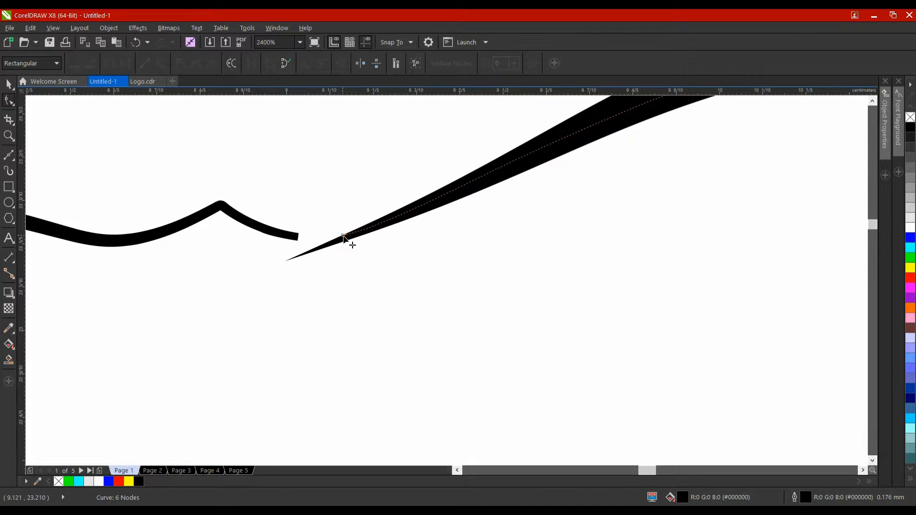
drag(343, 237, 297, 280)
drag(374, 261, 143, 265)
scroll(434, 270, down, 2)
drag(558, 292, 267, 258)
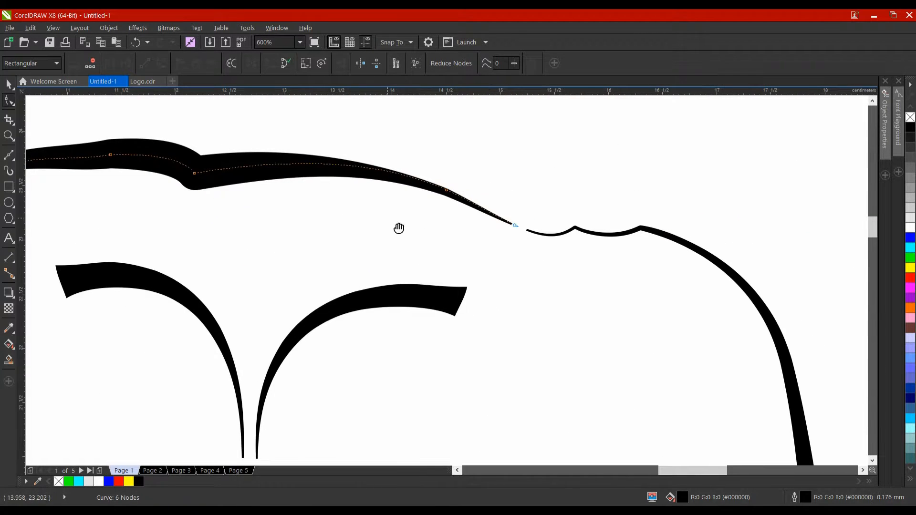
- Move the right end node of the head-top stroke slightly down and to the right so it reaches the right ear's outline
drag(399, 227, 503, 243)
scroll(388, 243, up, 2)
drag(611, 248, 433, 309)
scroll(389, 244, up, 2)
scroll(367, 280, down, 2)
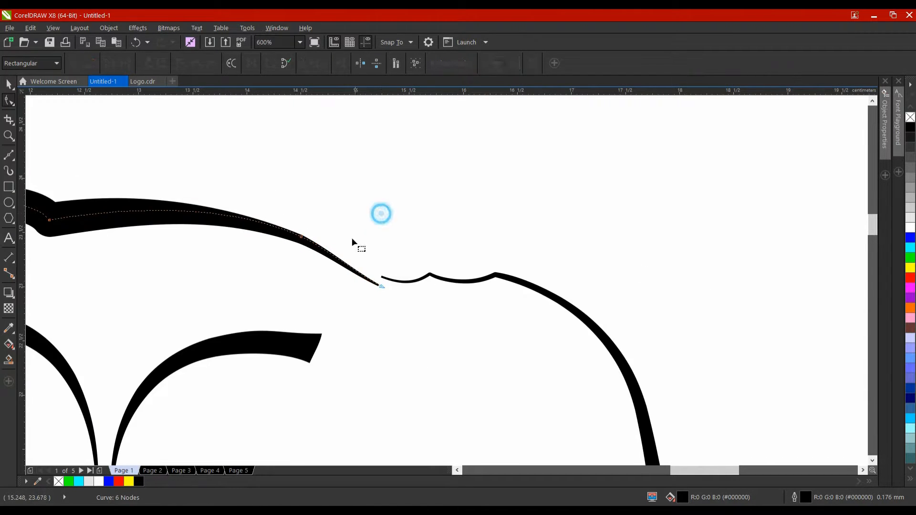
scroll(351, 239, down, 2)
drag(326, 282, 375, 248)
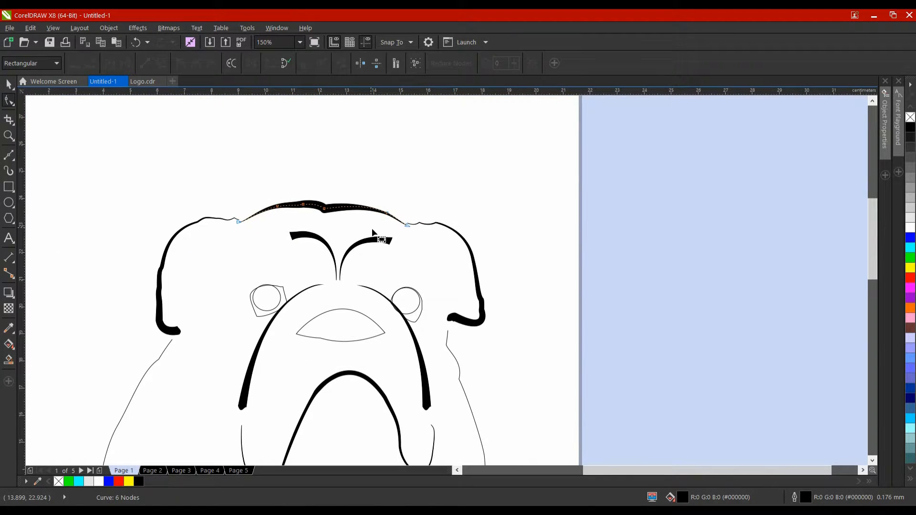
- Fill the bulldog's nose shape with solid black
drag(384, 302, 336, 168)
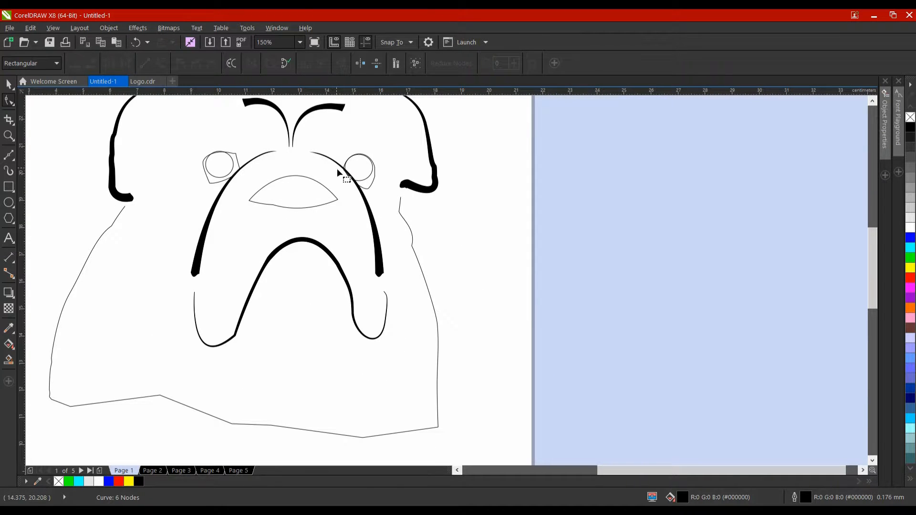
key(space)
drag(347, 279, 336, 225)
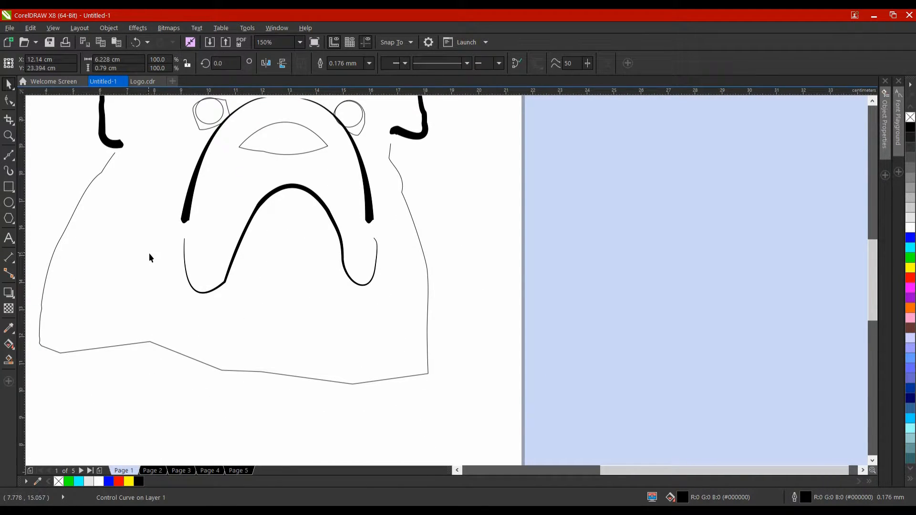
drag(176, 247, 282, 232)
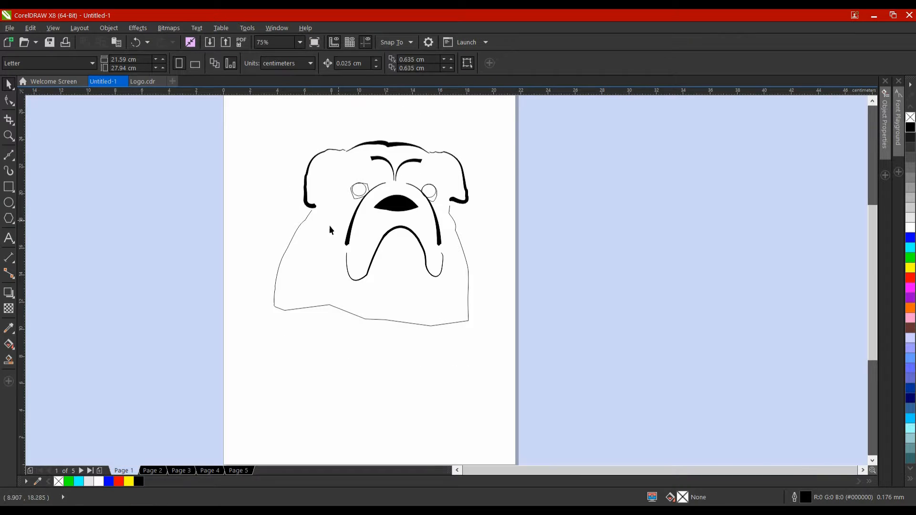
- Apply the custom wedge-shaped brush stroke with one thick end to the left body outline
click(293, 237)
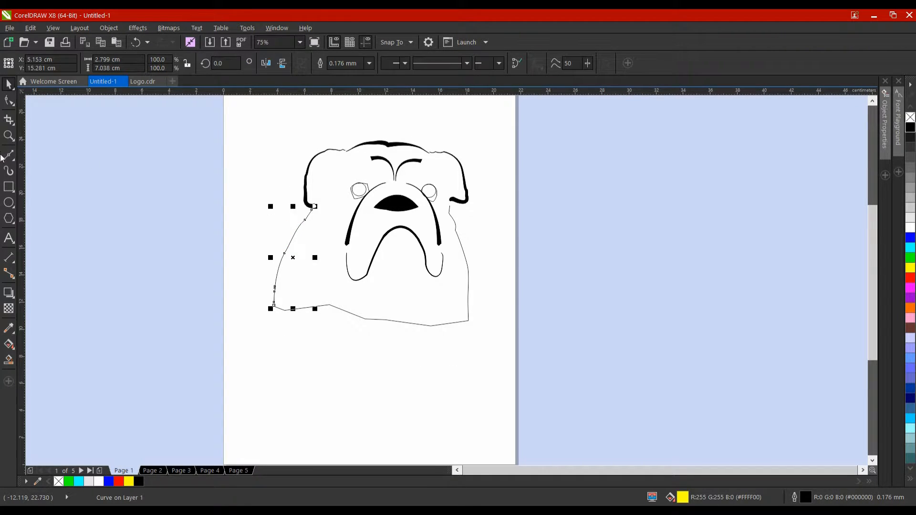
click(10, 168)
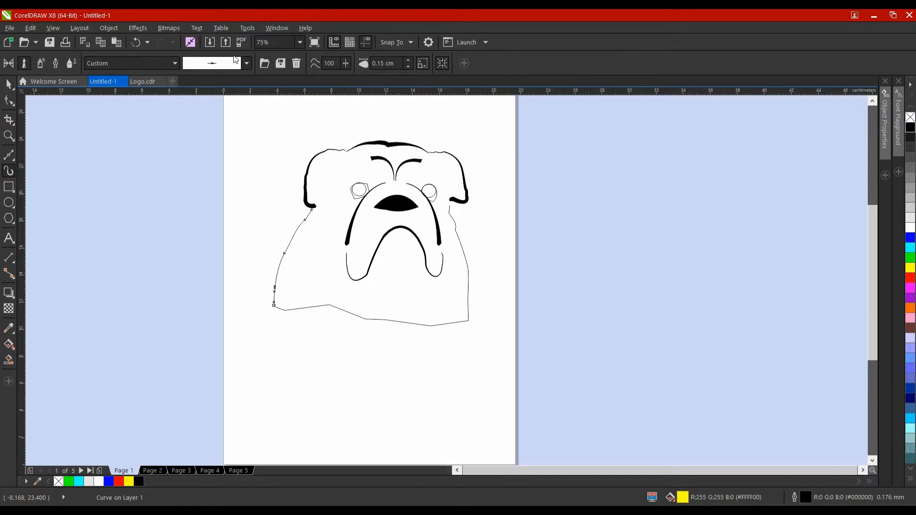
click(235, 59)
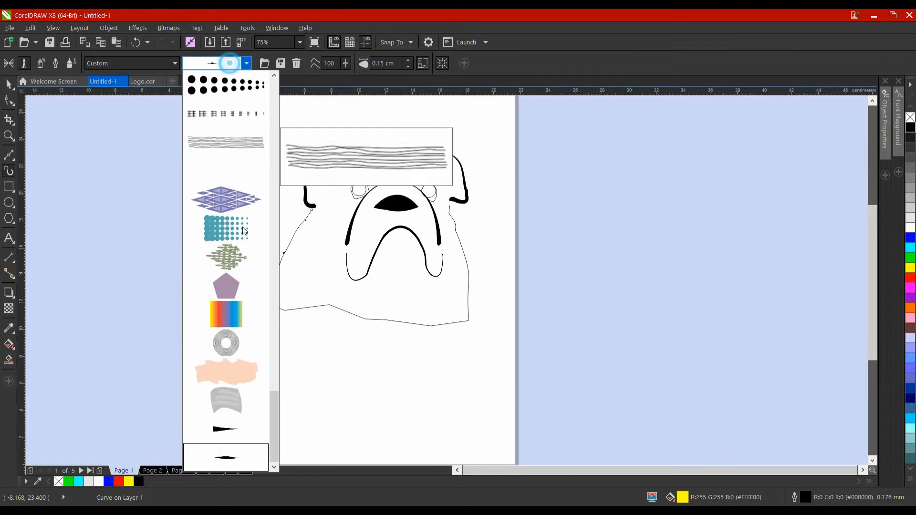
click(251, 426)
key(space)
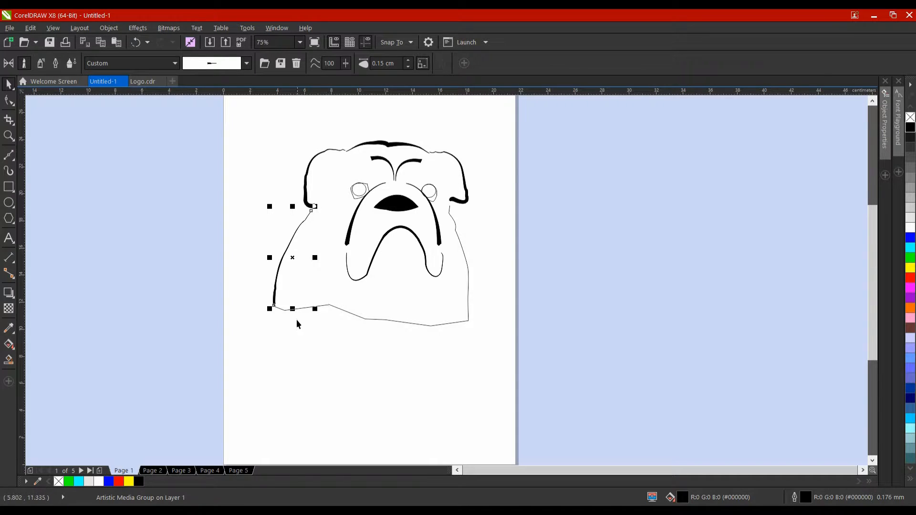
- Set the brush stroke width of the left body outline to 0.45 cm
click(9, 170)
click(409, 61)
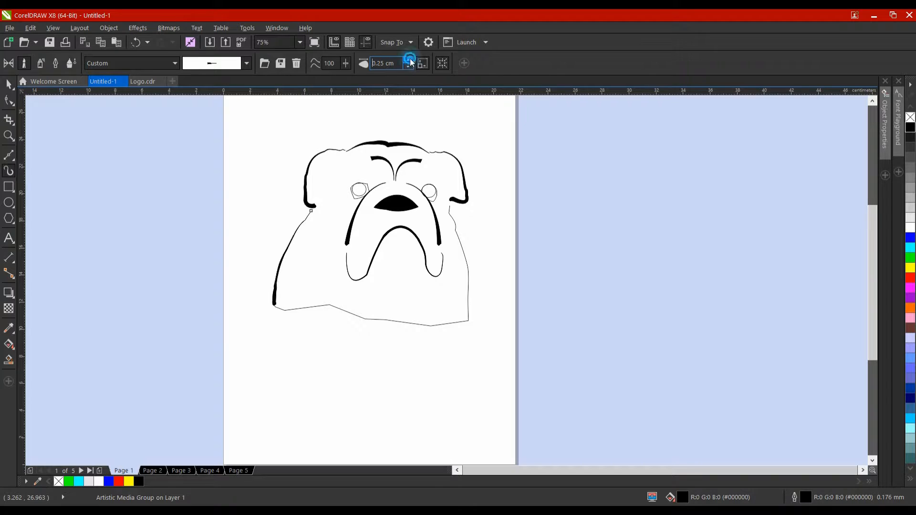
click(409, 60)
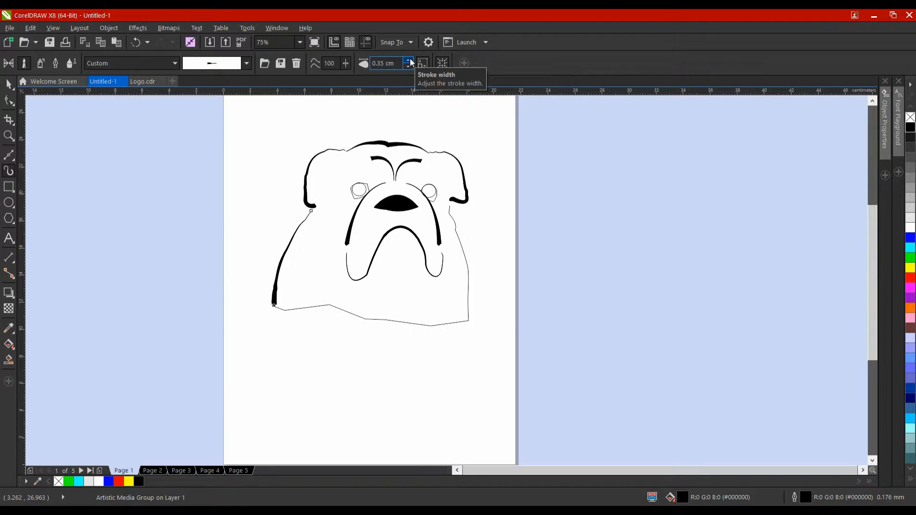
key(space)
- Apply the same wedge-shaped custom brush to the right body outline at a stroke width of 0.45 cm
click(465, 251)
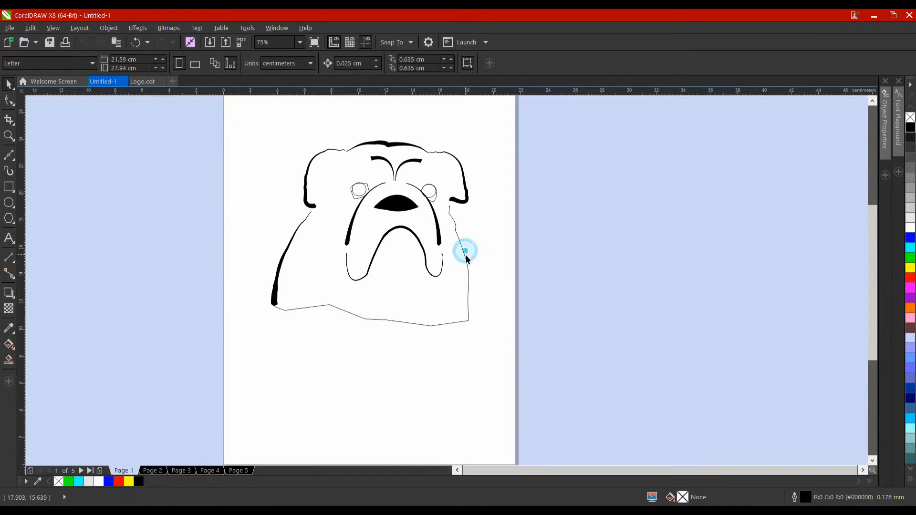
click(466, 254)
click(9, 171)
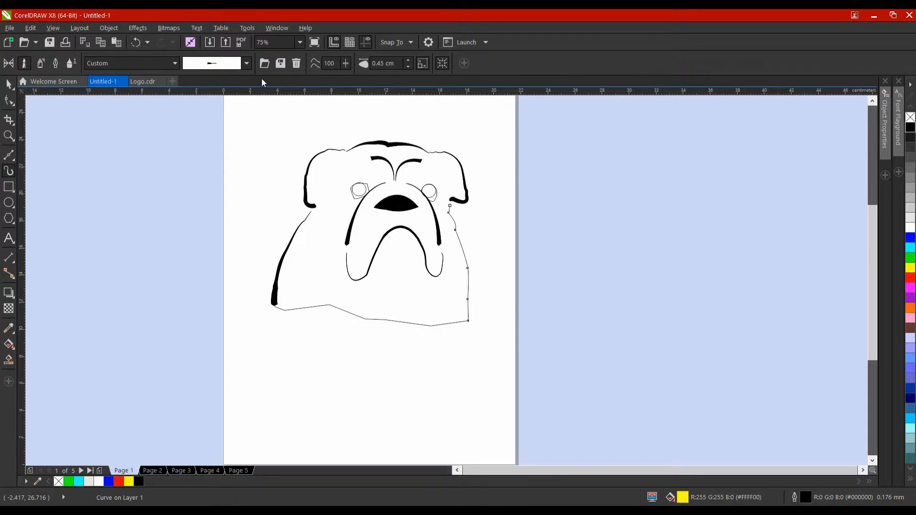
click(242, 62)
click(223, 143)
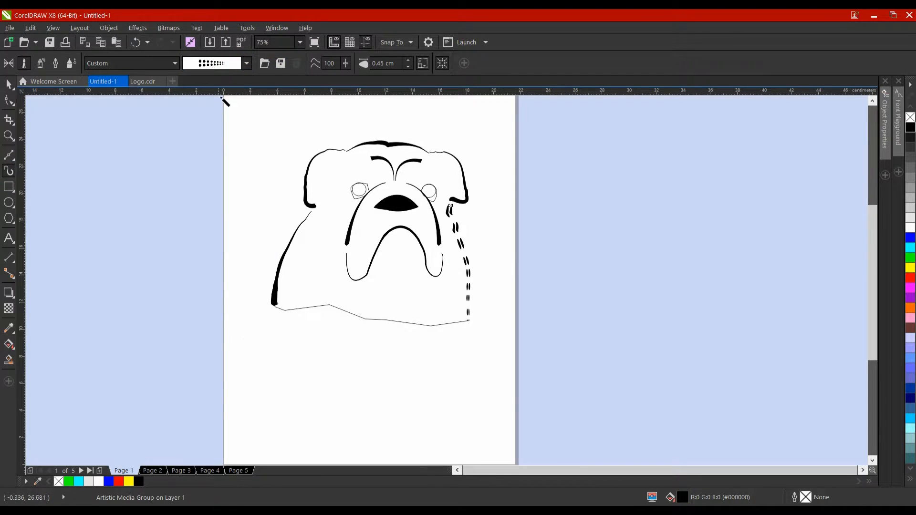
click(224, 65)
drag(273, 113, 269, 437)
click(232, 430)
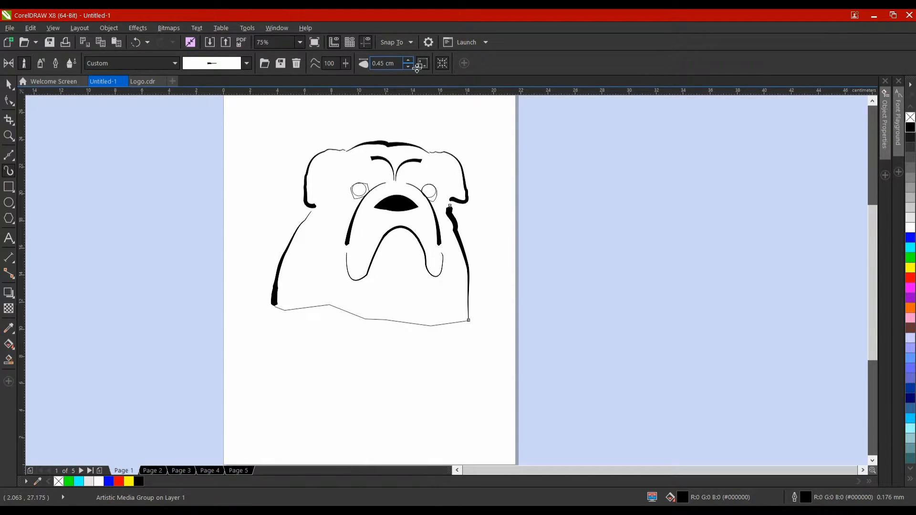
- Reverse the direction of the right body outline so its stroke tapers toward the ear and thickens at the bottom
click(9, 101)
click(444, 219)
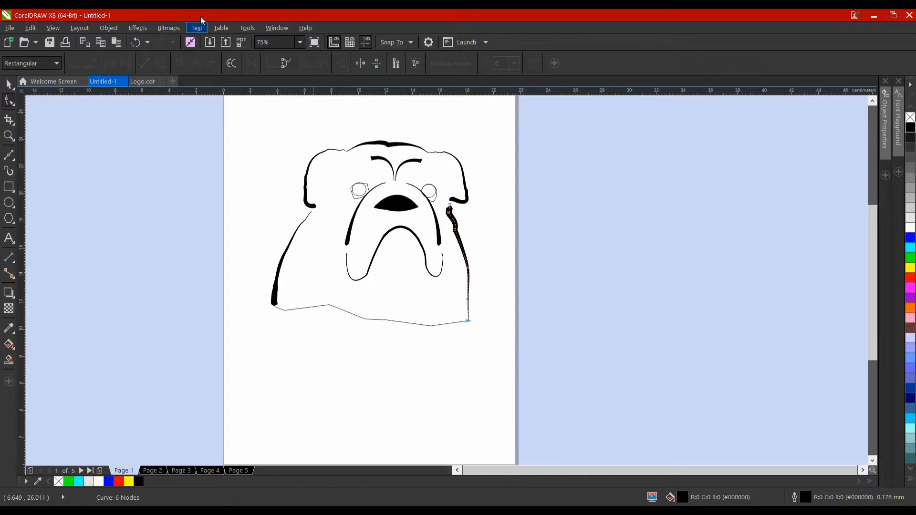
click(232, 63)
key(space)
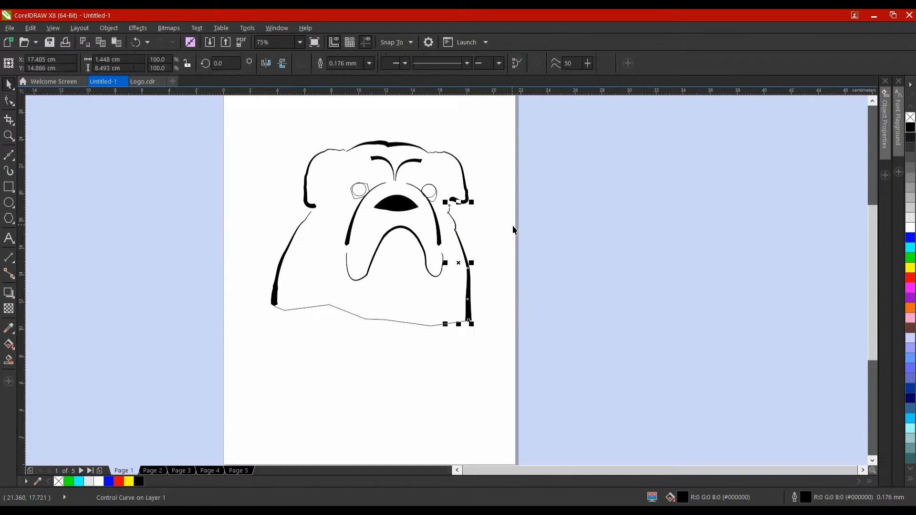
click(512, 225)
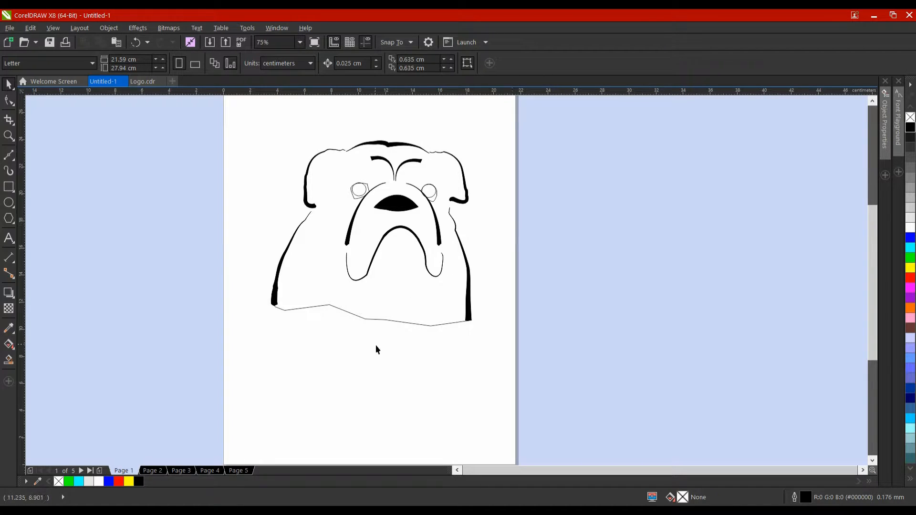
- Delete the thin outline running along the bottom of the bulldog's body
click(386, 322)
key(Delete)
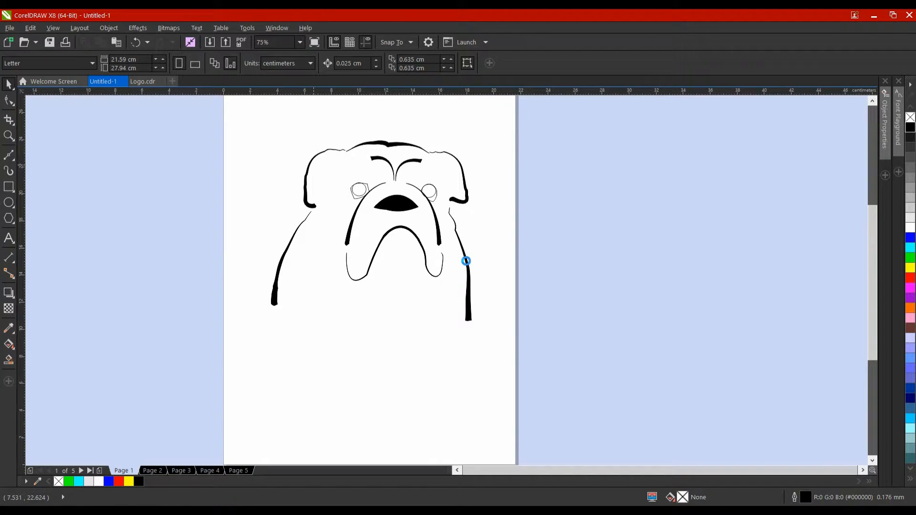
drag(519, 204, 450, 207)
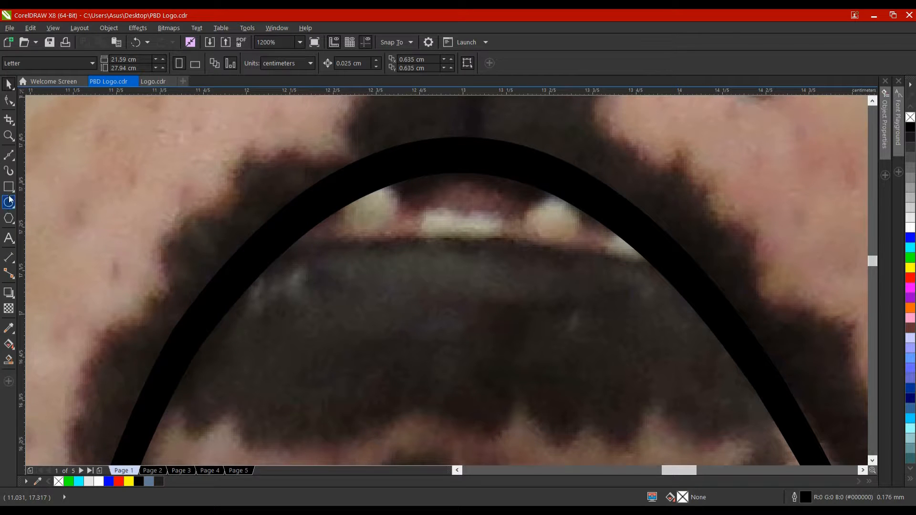
click(9, 155)
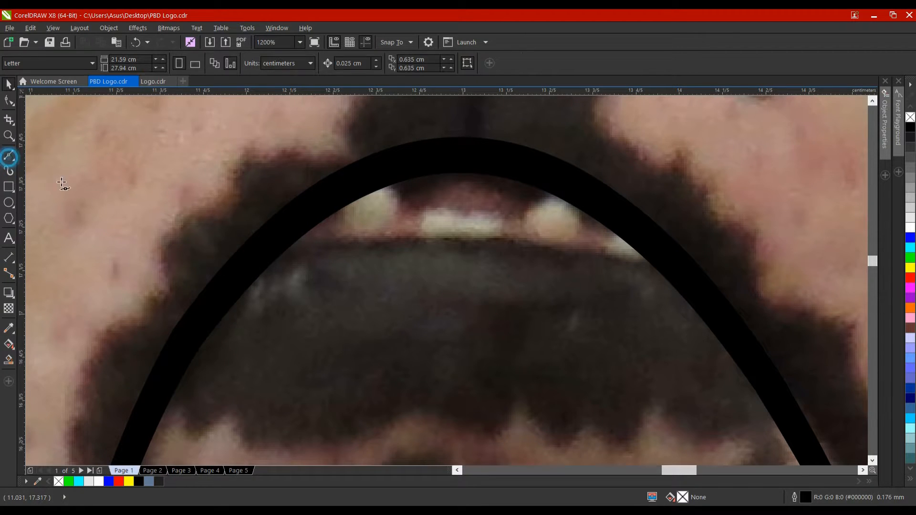
click(271, 251)
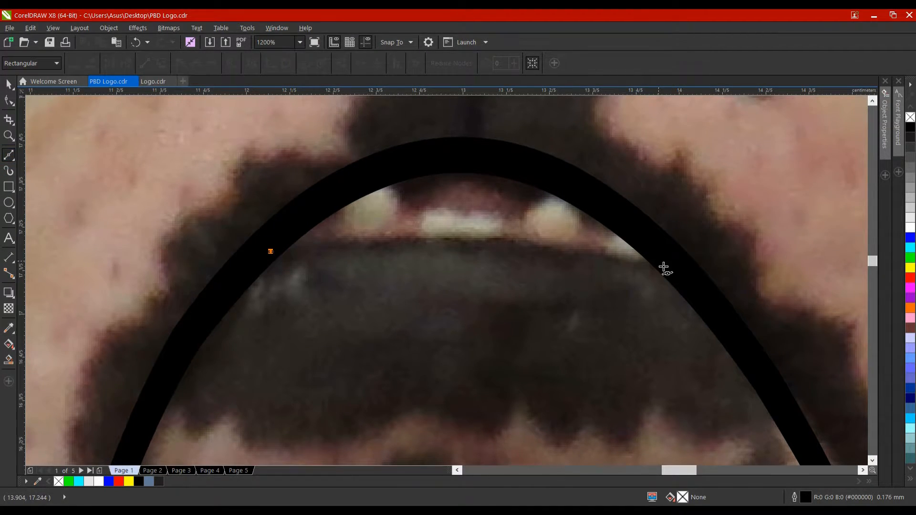
drag(658, 261, 769, 307)
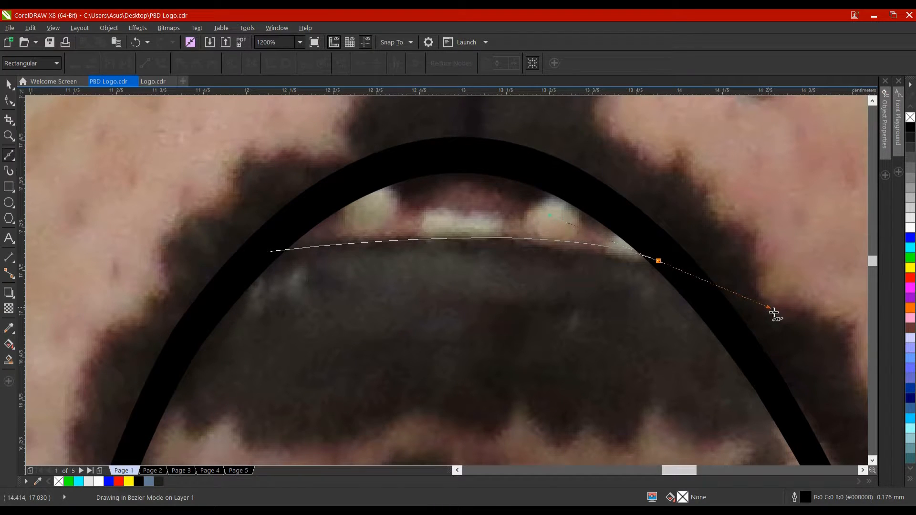
key(space)
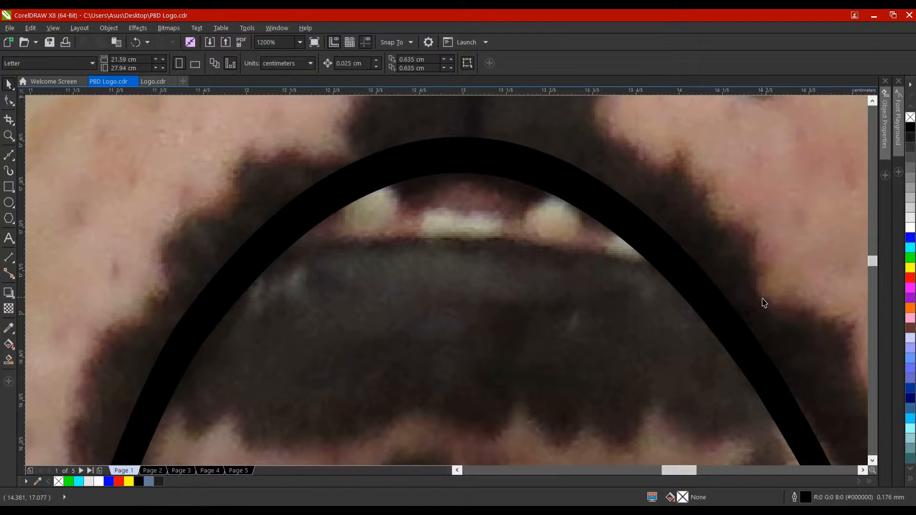
- Draw a gently arched Bezier curve along the bottom edge of the teeth, spanning between both sides of the mouth stroke
click(8, 155)
click(258, 254)
drag(670, 259, 857, 308)
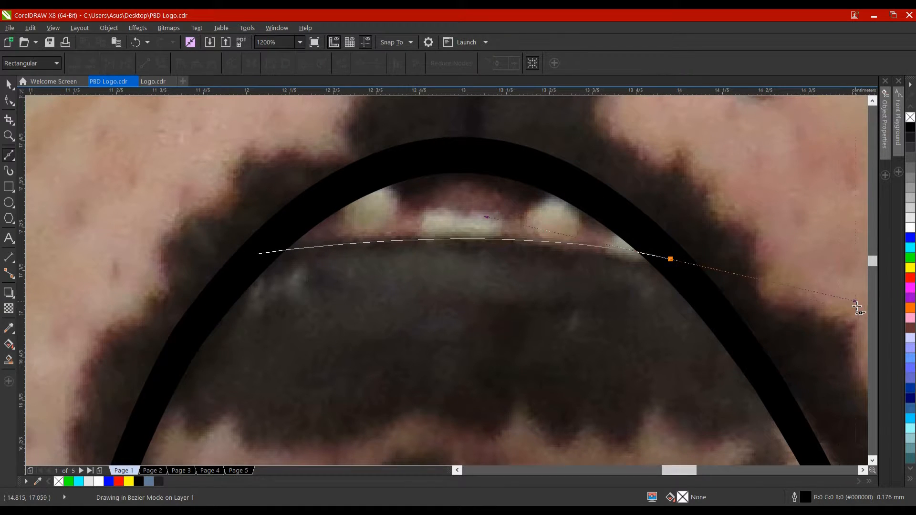
- Continue the Bezier path from the arch's right end as a rough zigzag over the teeth, finishing on the arch below the leftmost tooth
drag(670, 259, 616, 225)
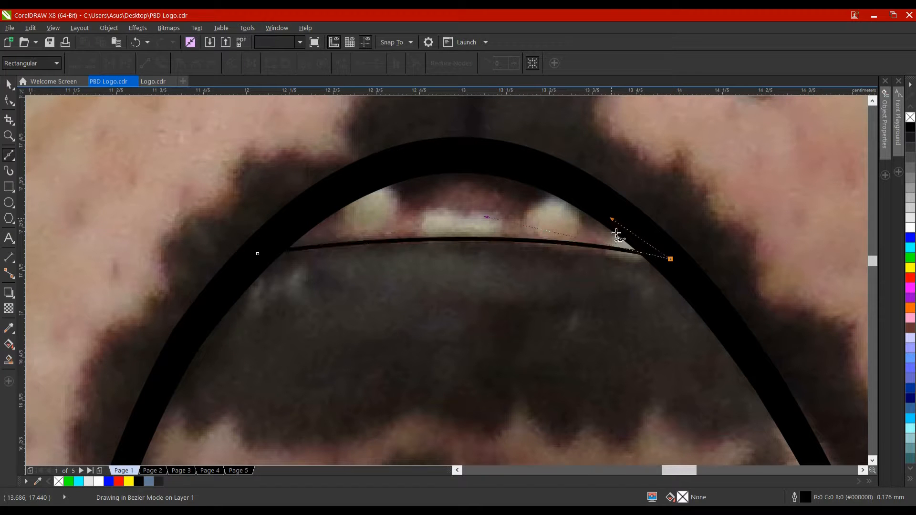
click(608, 239)
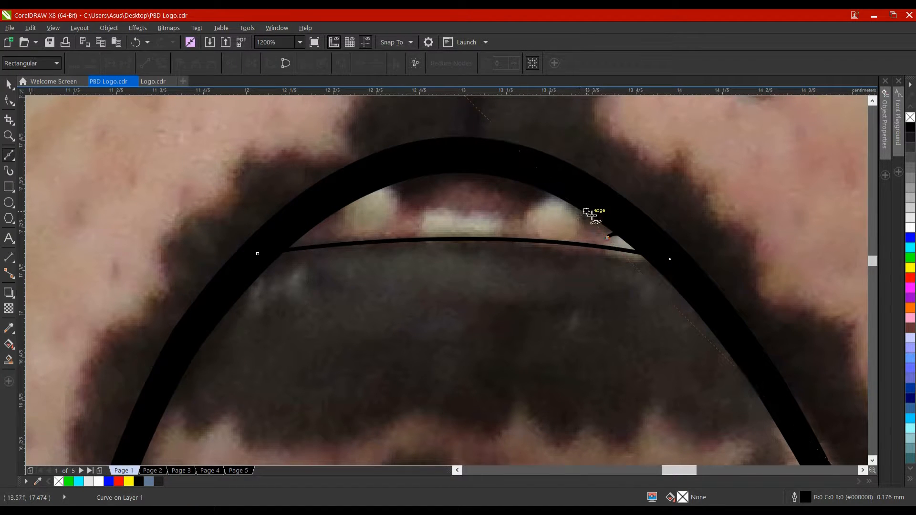
drag(581, 201, 569, 228)
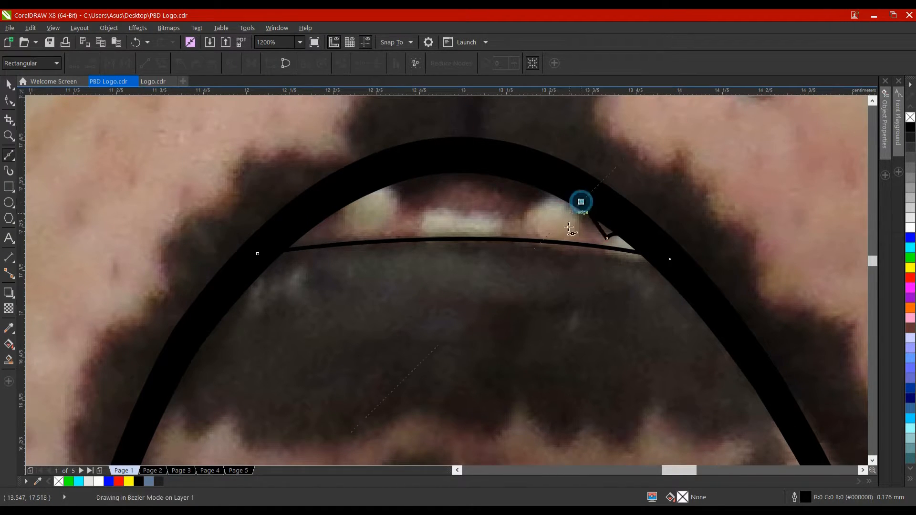
click(515, 232)
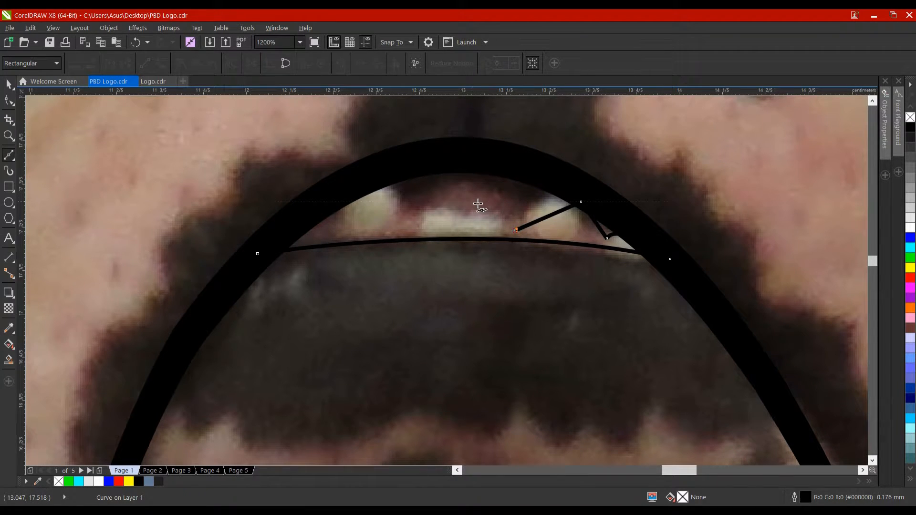
click(464, 193)
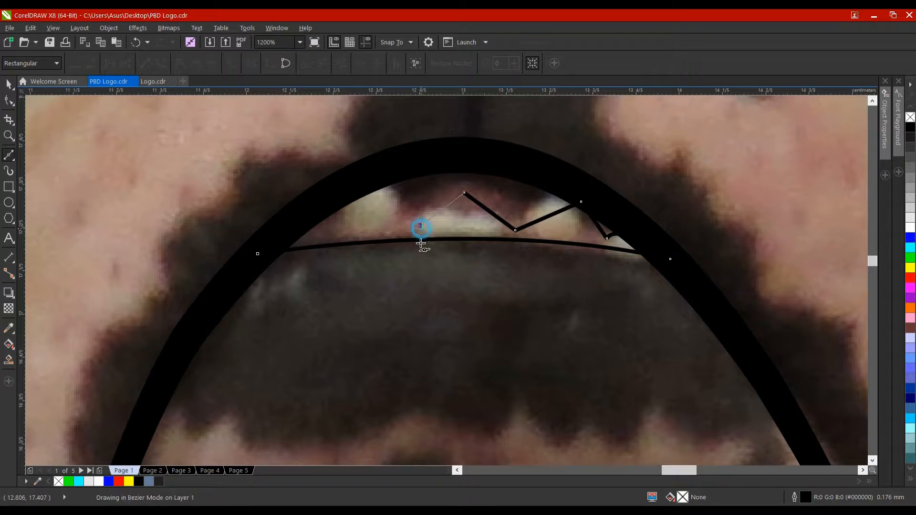
click(420, 225)
click(399, 209)
click(397, 183)
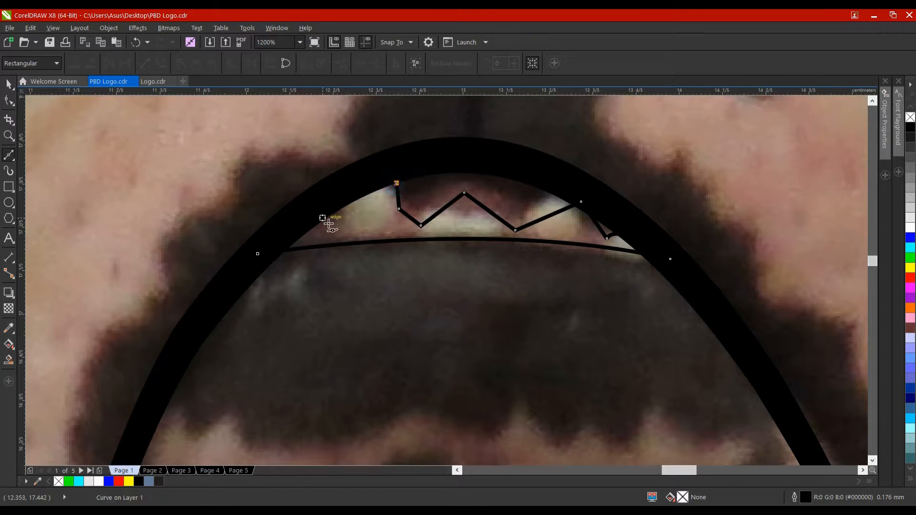
click(336, 211)
click(339, 244)
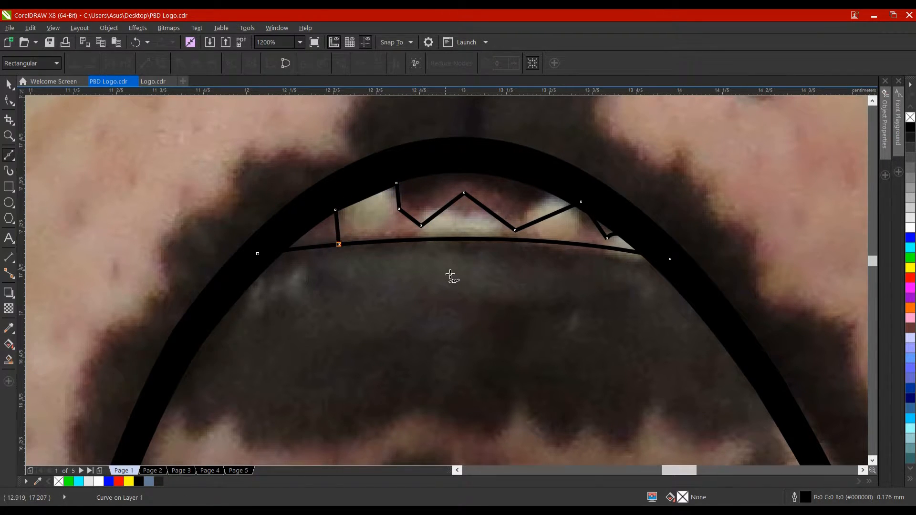
- Pull the zigzag's low point between the leftmost and middle teeth onto the arch, and curve both sides of the middle tooth into a rounded peak
click(9, 100)
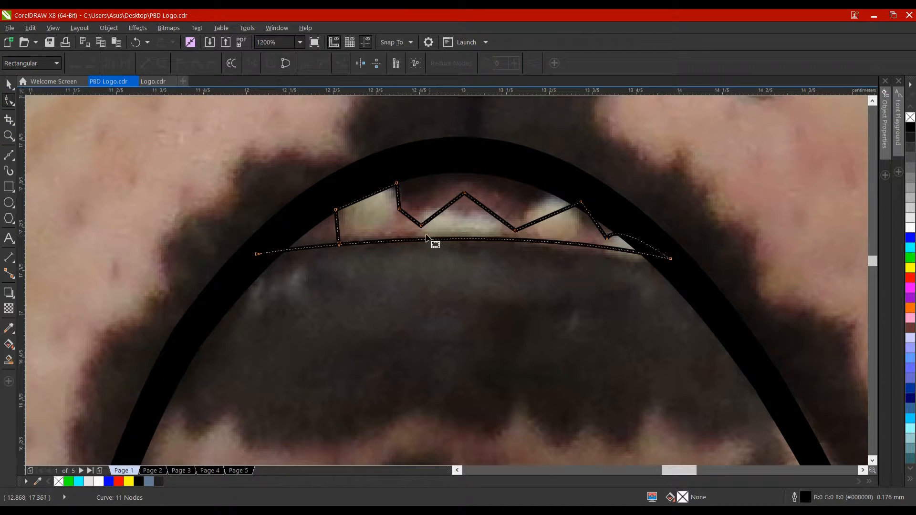
scroll(424, 236, up, 1)
drag(419, 220, 405, 243)
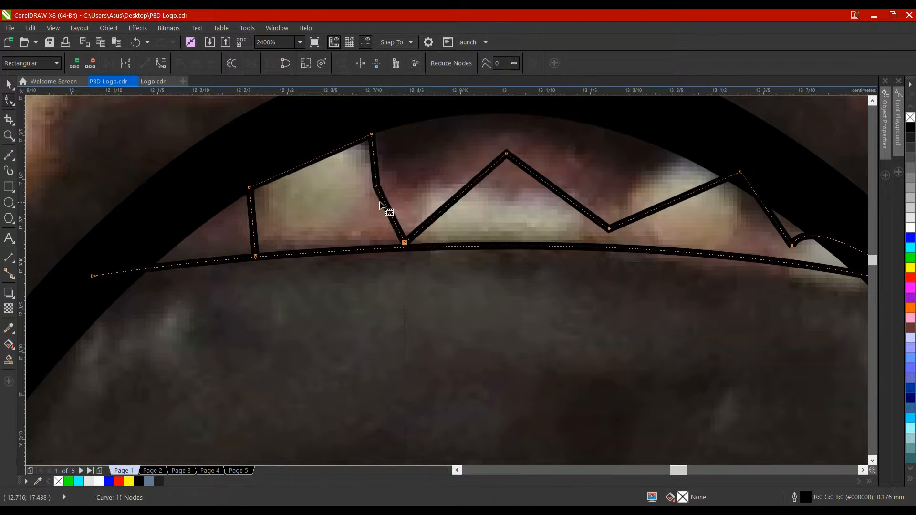
click(506, 154)
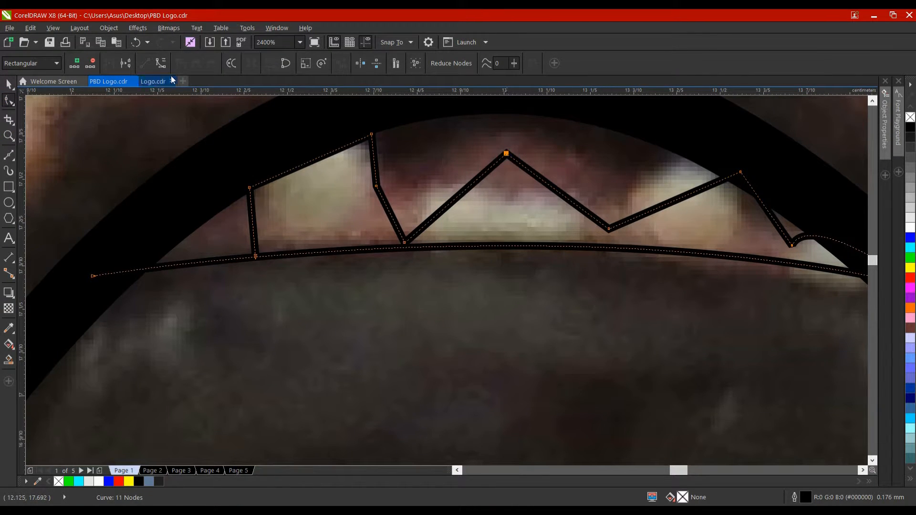
click(162, 63)
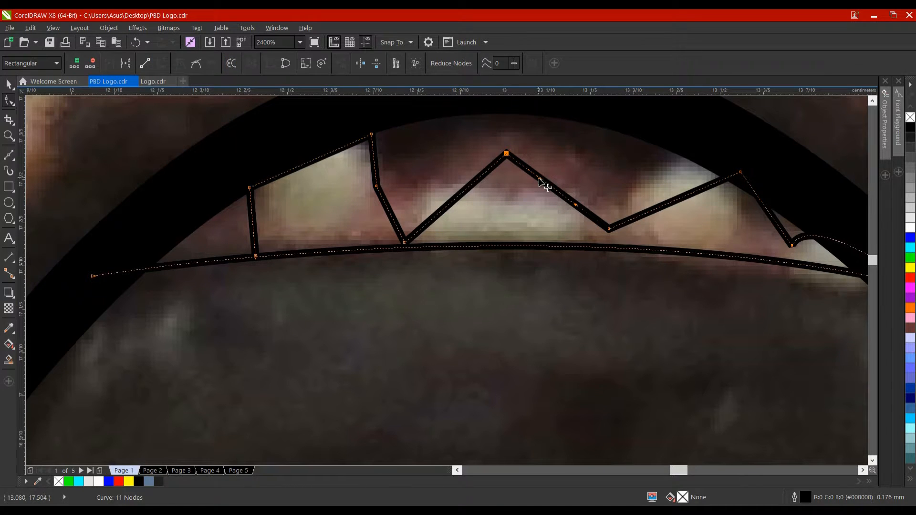
mouse_move(542, 182)
mouse_down()
mouse_move(556, 167)
mouse_move(527, 174)
mouse_up()
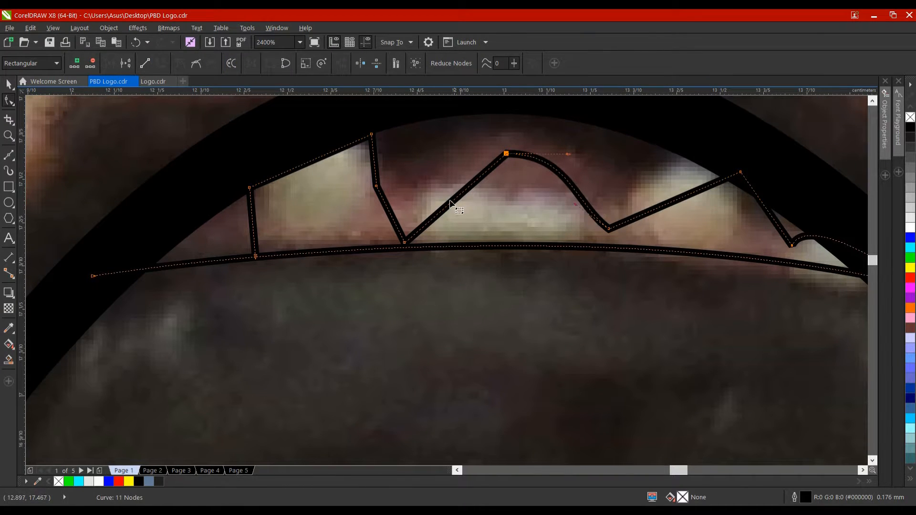
click(406, 245)
click(161, 63)
drag(474, 184, 507, 144)
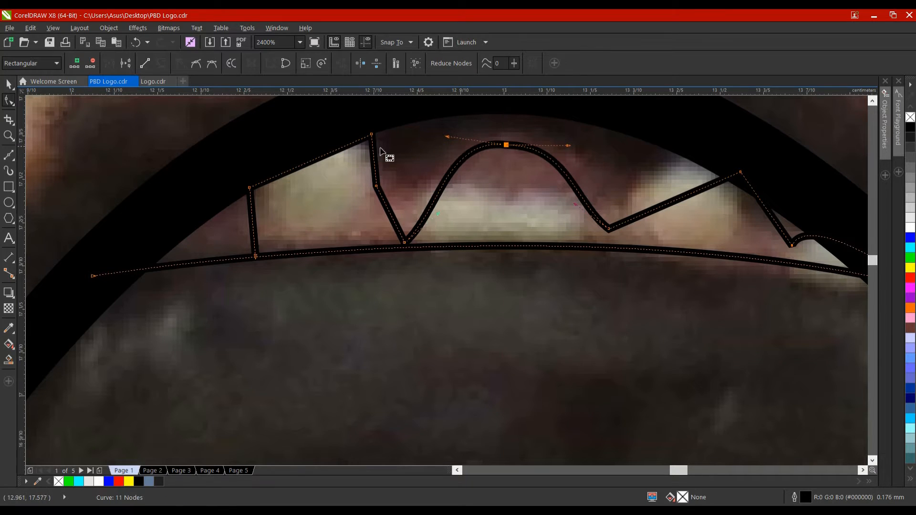
- Reshape the third tooth: lower its left base node onto the arch, shift its peak over the photographed tooth, and curve both sides
click(404, 244)
scroll(496, 236, right, 3)
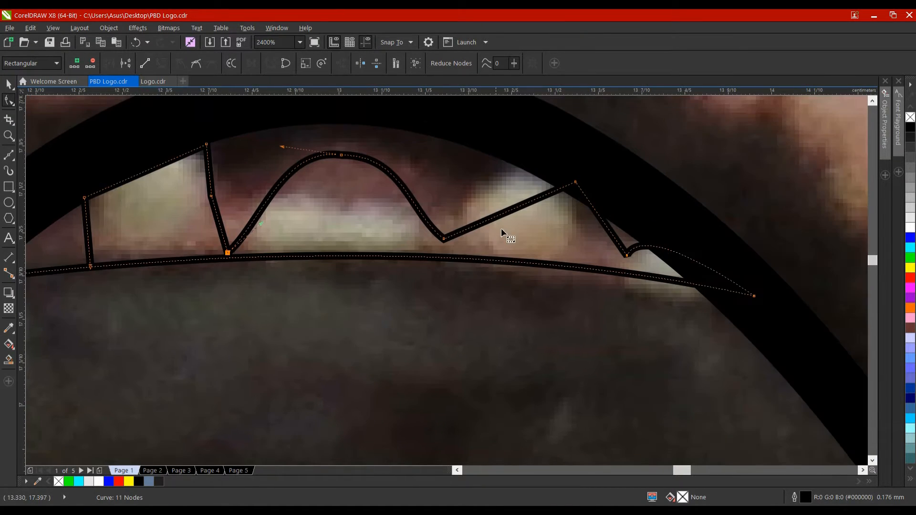
mouse_move(445, 239)
mouse_down()
mouse_move(450, 262)
mouse_move(444, 258)
mouse_up()
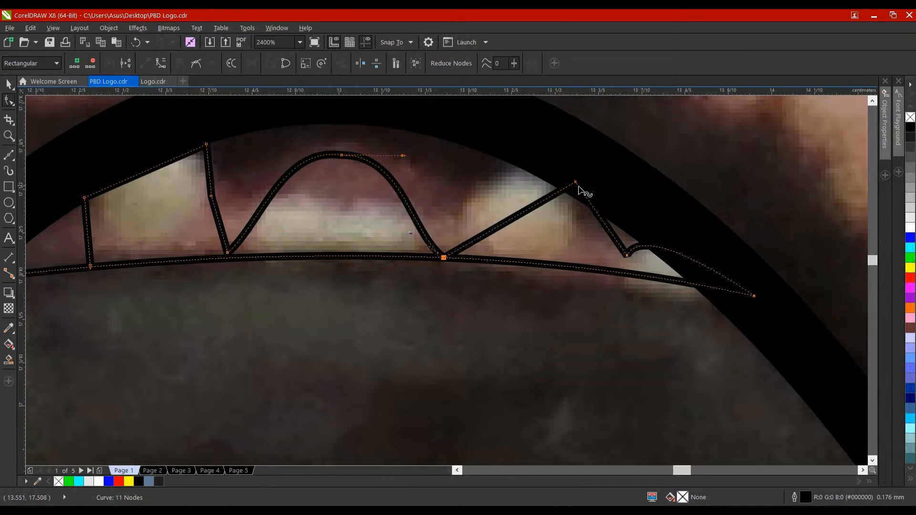
drag(579, 186, 510, 161)
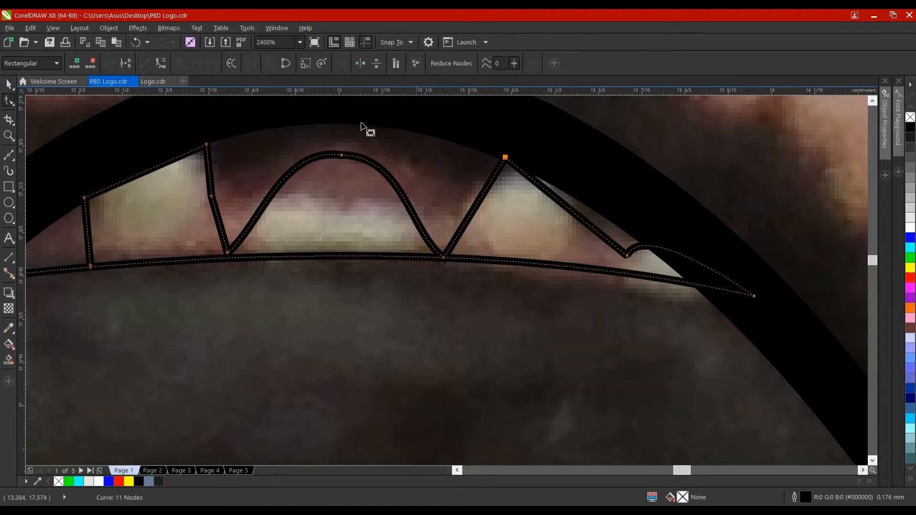
click(161, 63)
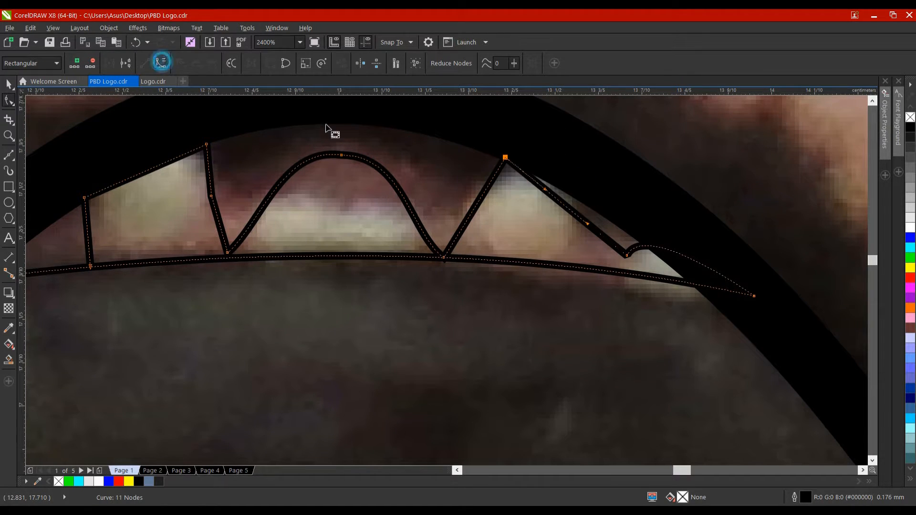
click(445, 258)
click(160, 63)
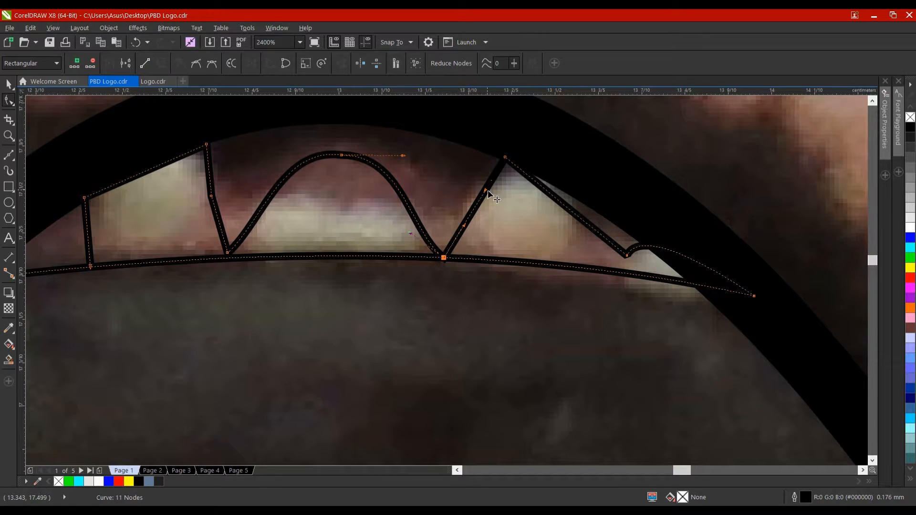
drag(485, 191, 463, 185)
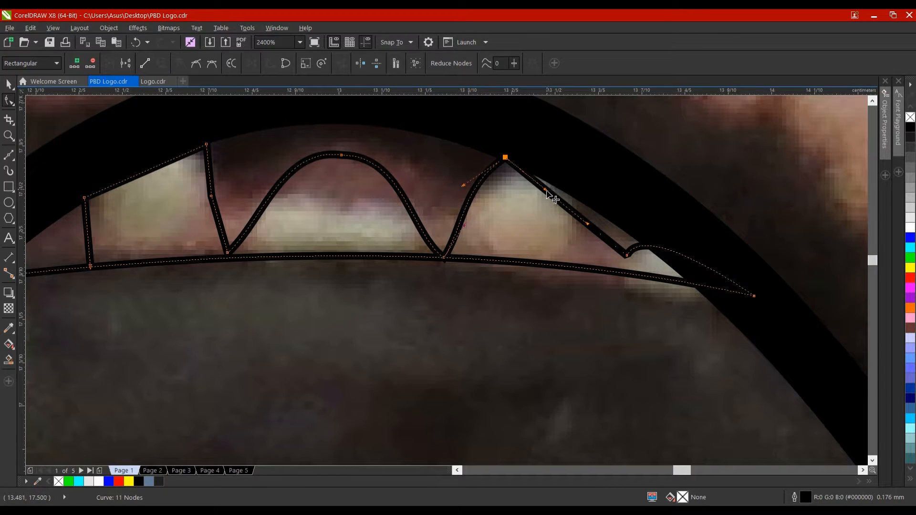
drag(546, 191, 573, 174)
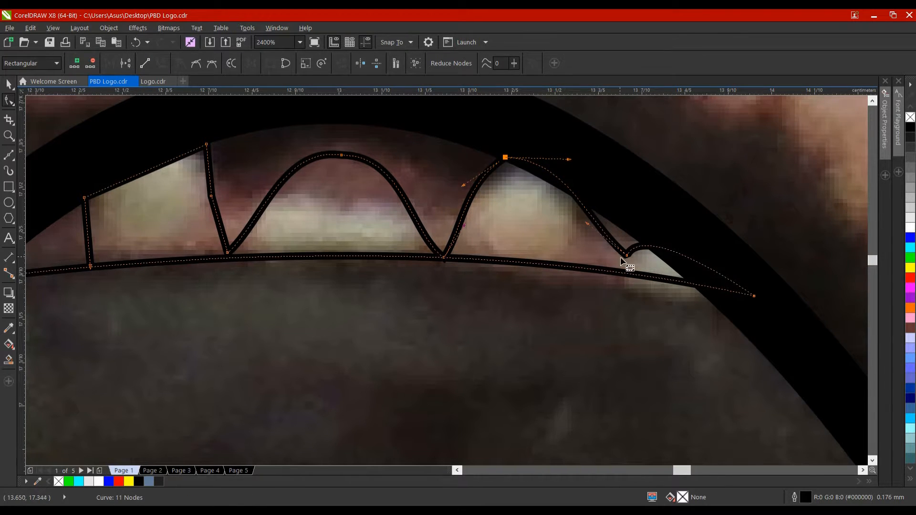
- Raise the small rightmost tooth's peak, add a low node on the arch beside it, and lift the third tooth's peak slightly
drag(627, 256, 644, 220)
click(636, 258)
double_click(637, 260)
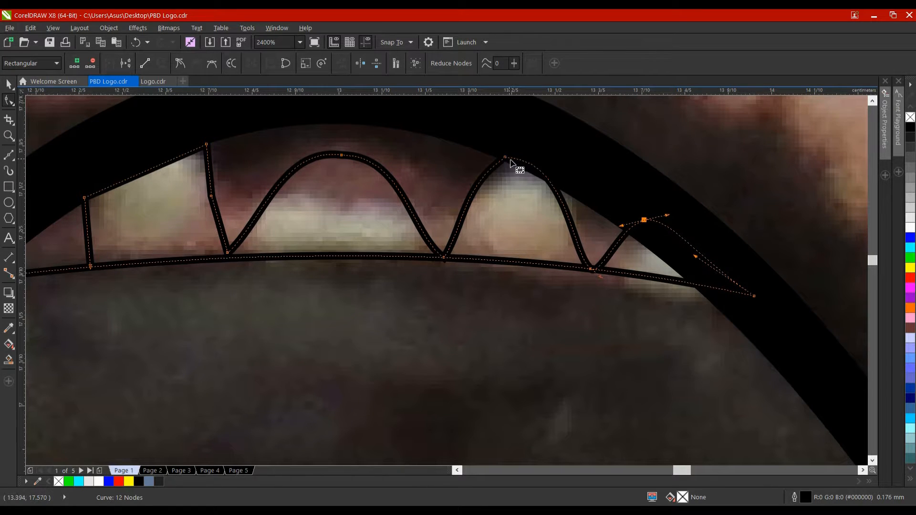
drag(505, 156, 509, 152)
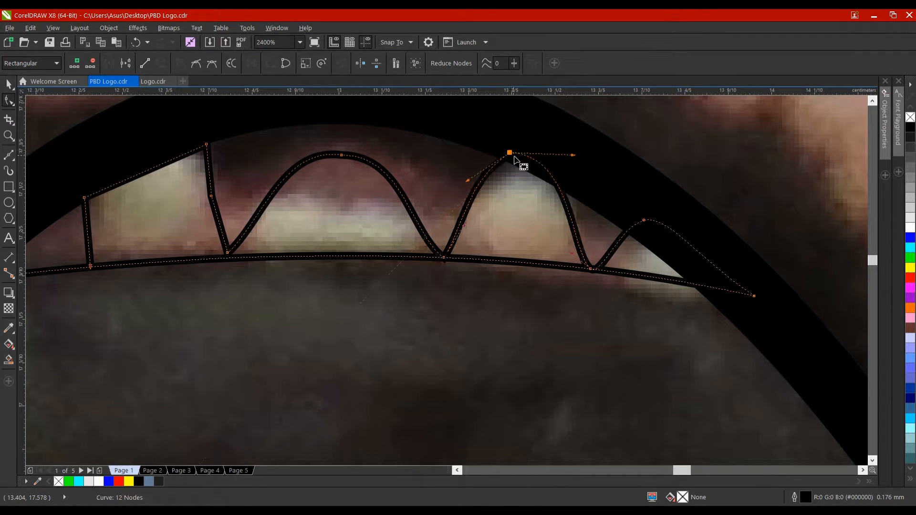
- Raise the middle tooth's peak slightly and add a base node that separates it from the leftmost tooth along the arch
double_click(342, 154)
drag(341, 153, 341, 148)
click(241, 243)
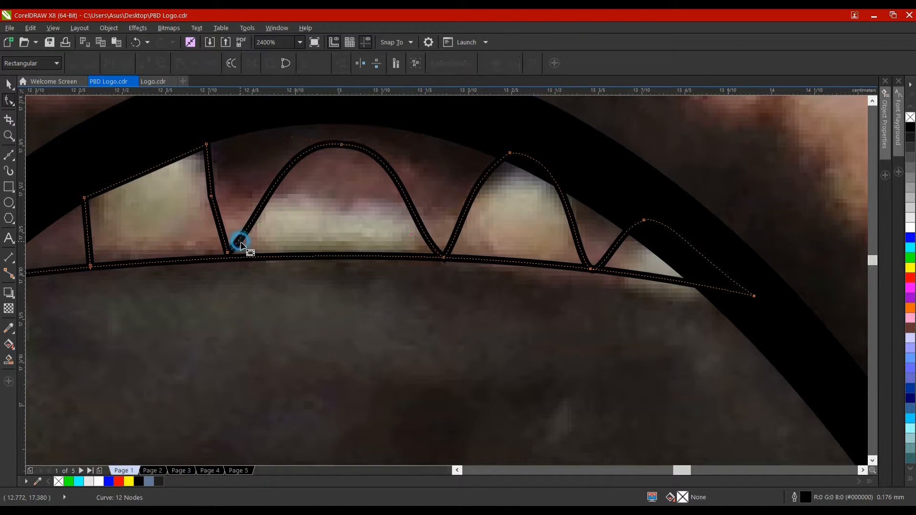
double_click(240, 238)
drag(240, 238, 224, 256)
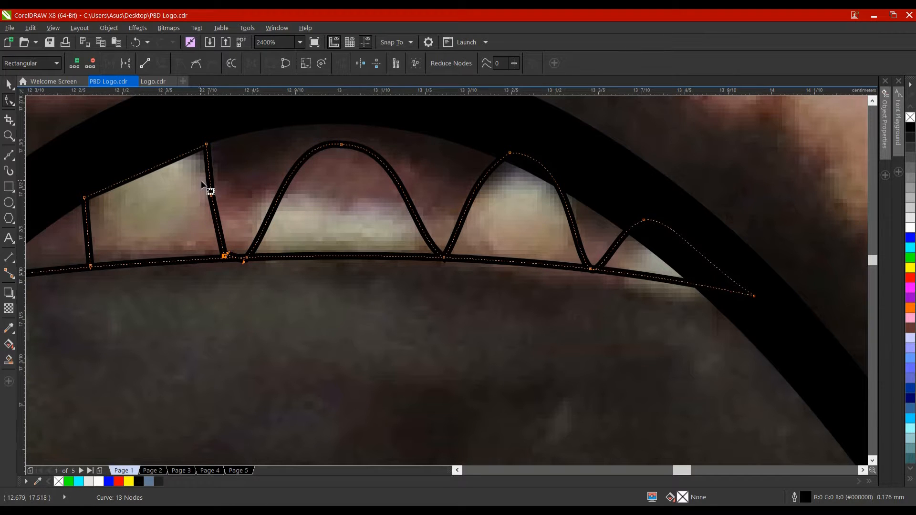
- Round the leftmost tooth's upper right corner by converting it to a curve and removing the corner node
drag(208, 146, 208, 156)
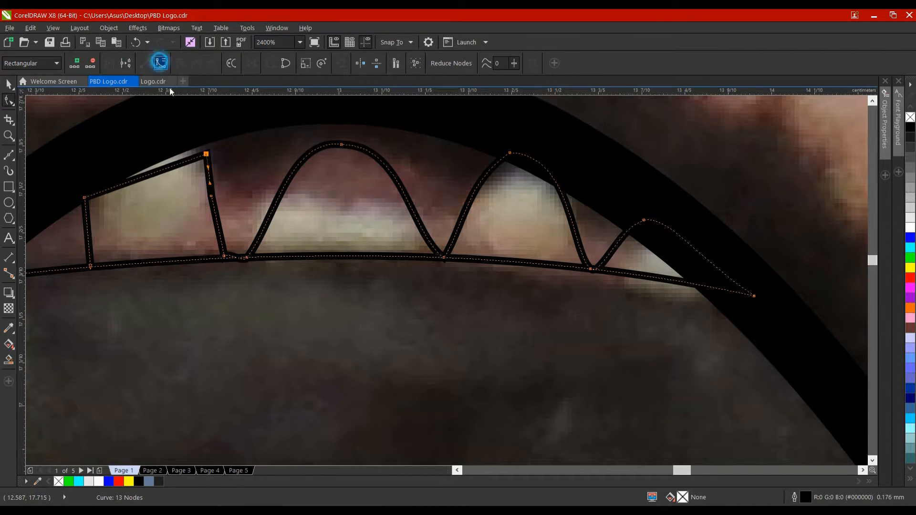
click(214, 157)
click(207, 154)
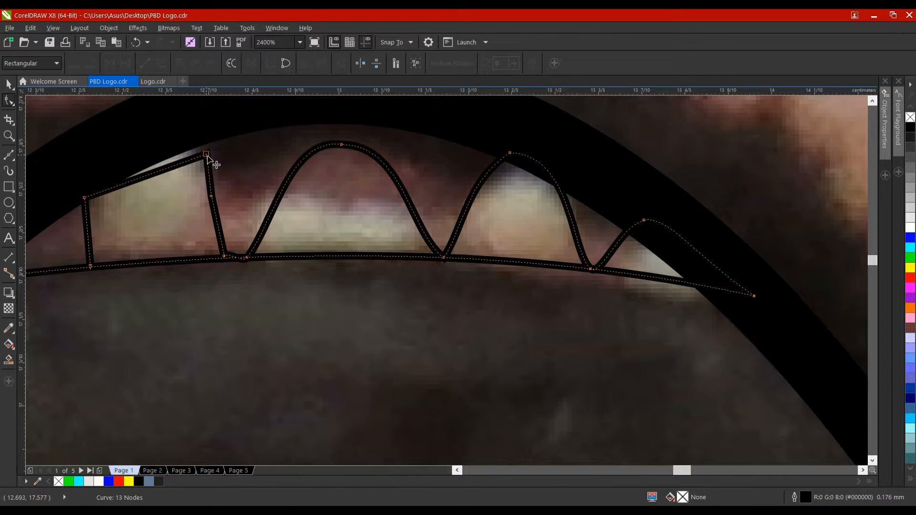
click(207, 154)
double_click(207, 154)
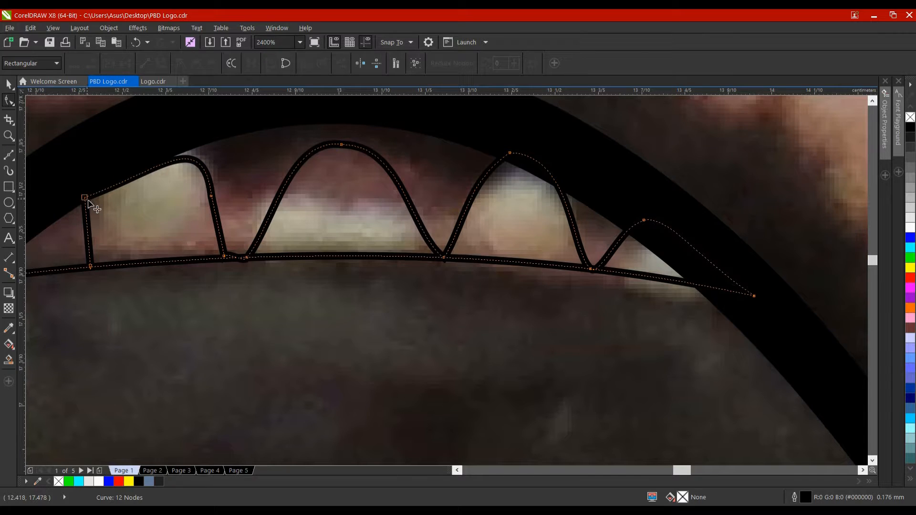
- Create filled shapes from the four enclosed tooth areas with Smart Fill, using the blue-gray fill and 0.2 mm outline
scroll(226, 208, down, 1)
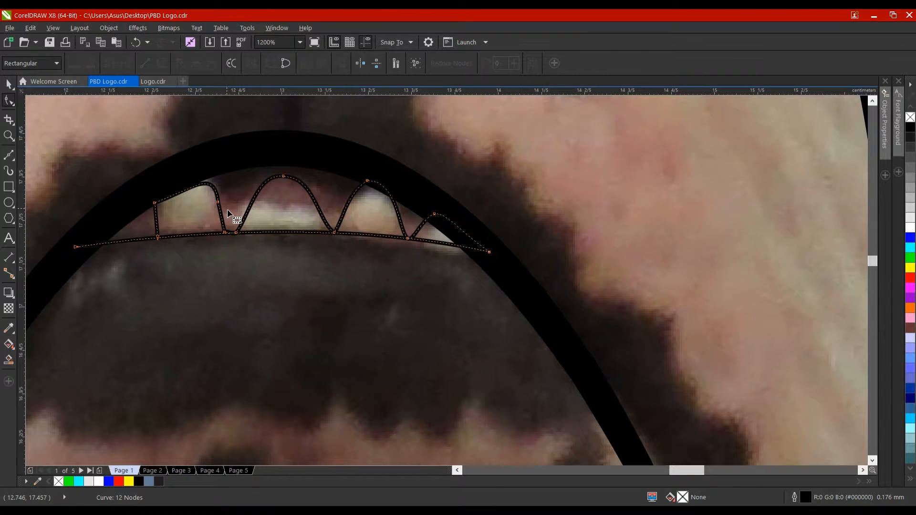
click(9, 85)
drag(279, 207, 369, 206)
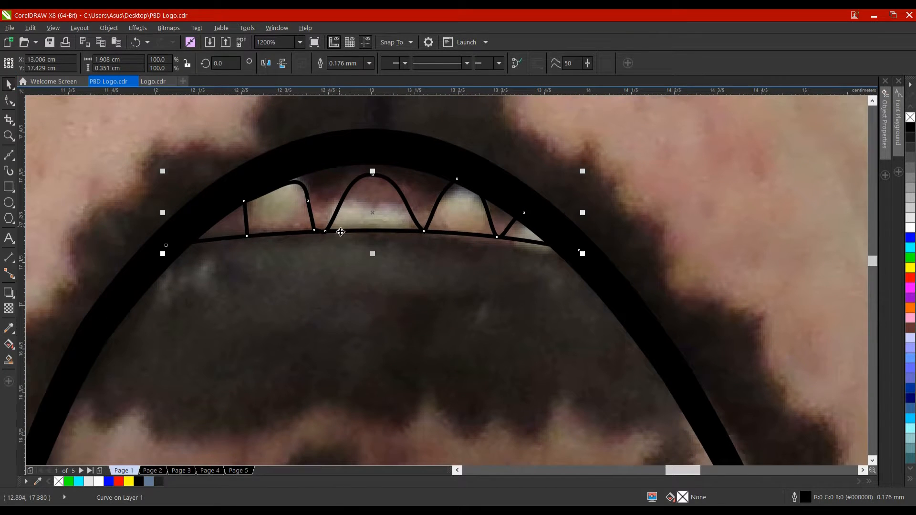
click(314, 219)
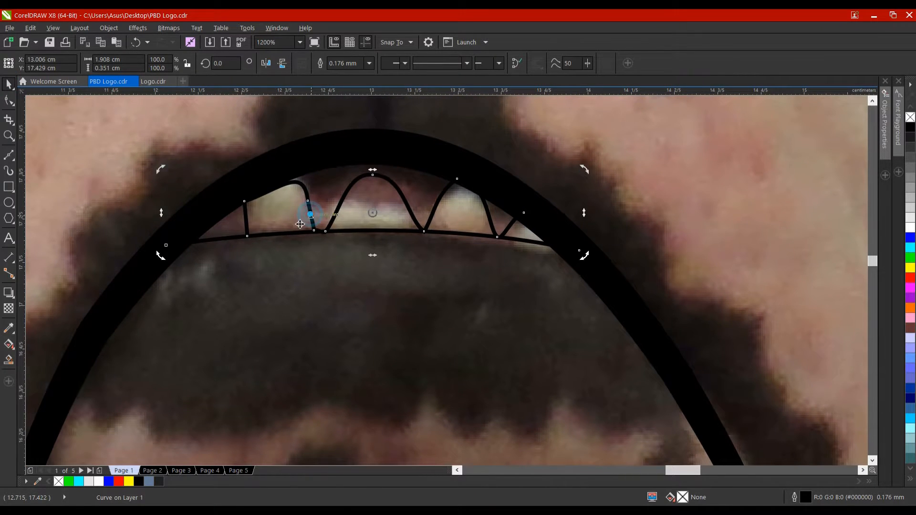
click(11, 348)
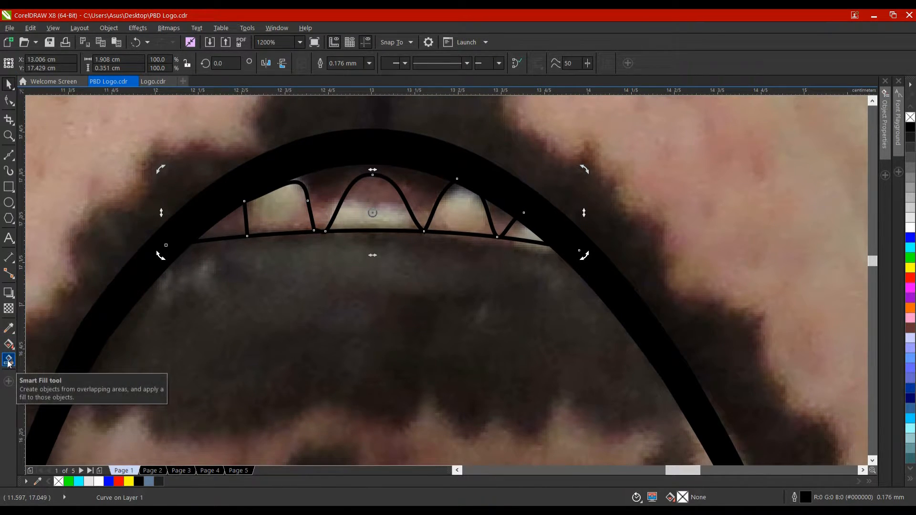
click(8, 361)
click(269, 225)
click(359, 212)
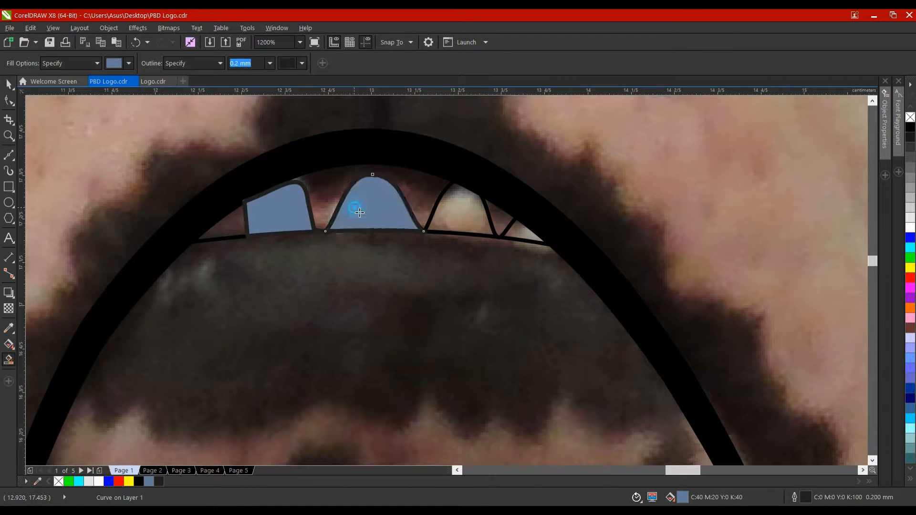
click(473, 212)
click(520, 236)
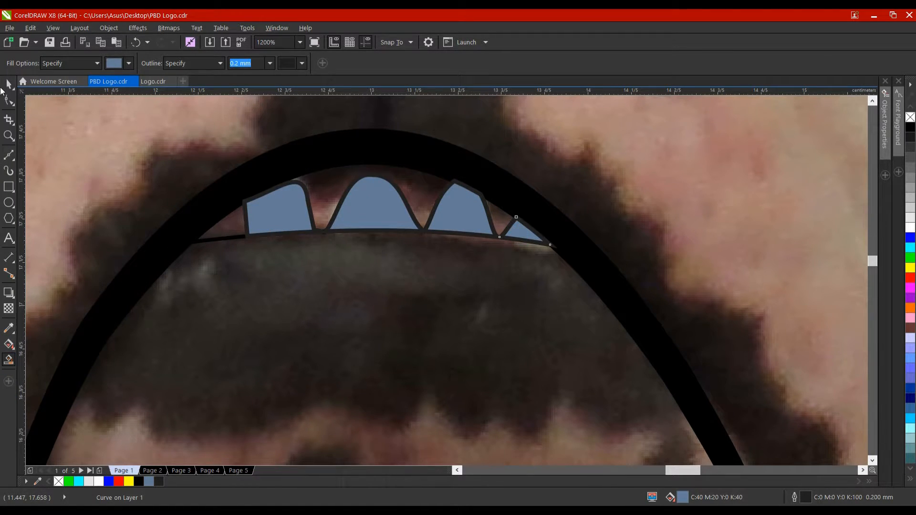
- Recolor all four tooth shapes with light gray (#E6E6E6), repeating the fill from the leftmost tooth on the others
click(9, 85)
click(286, 212)
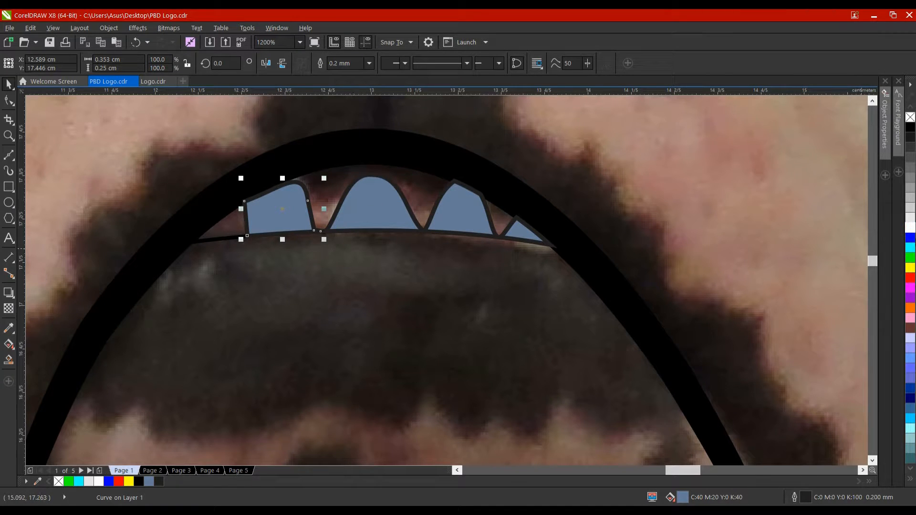
click(910, 222)
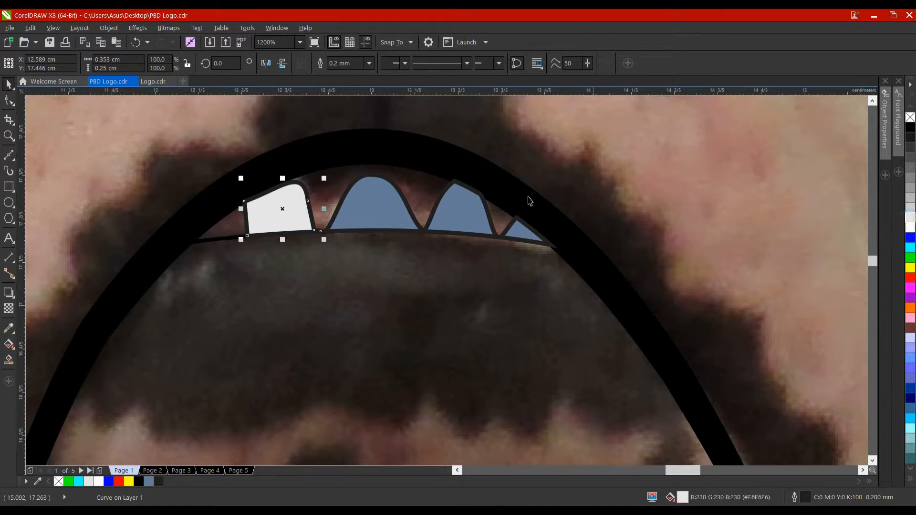
click(389, 212)
key(ctrl+r)
click(479, 209)
key(ctrl+r)
click(519, 232)
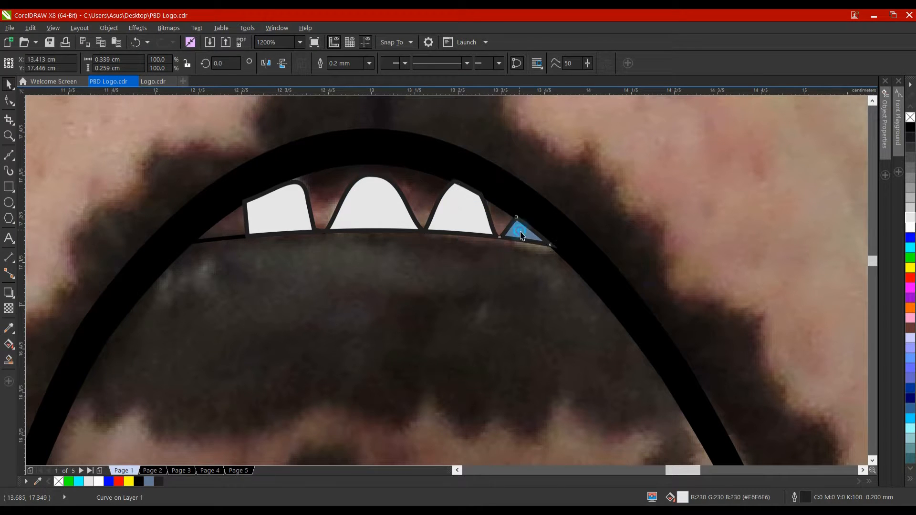
key(ctrl+r)
- Fill the four tooth shapes with white (#FFFFFF), repeating the fill from the leftmost tooth on the other three
scroll(514, 249, down, 1)
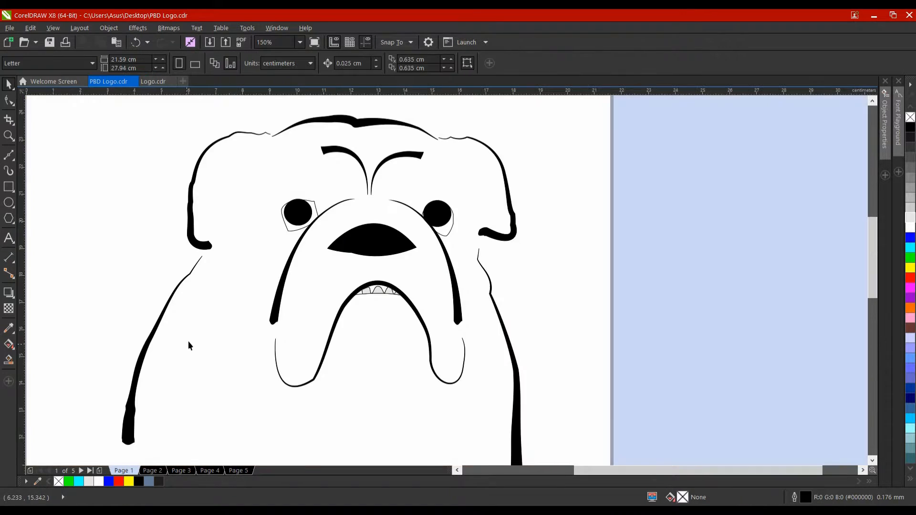
scroll(374, 298, up, 1)
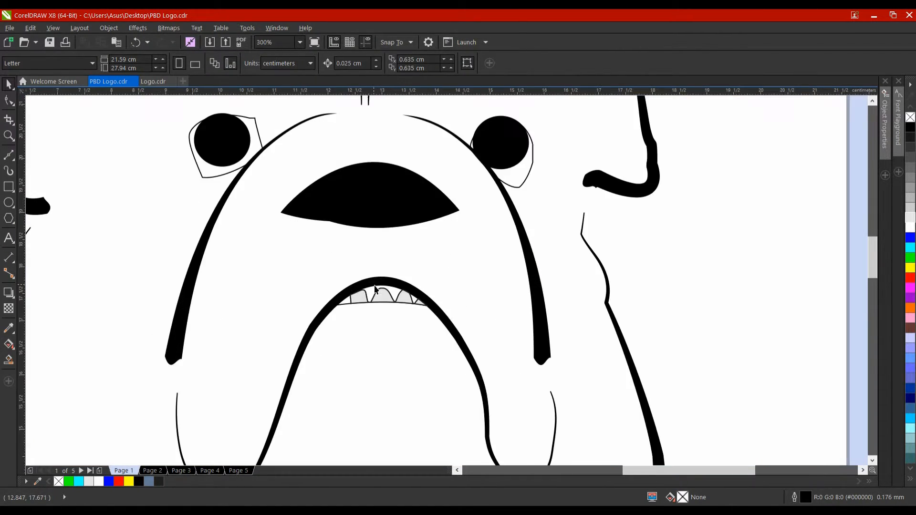
click(375, 300)
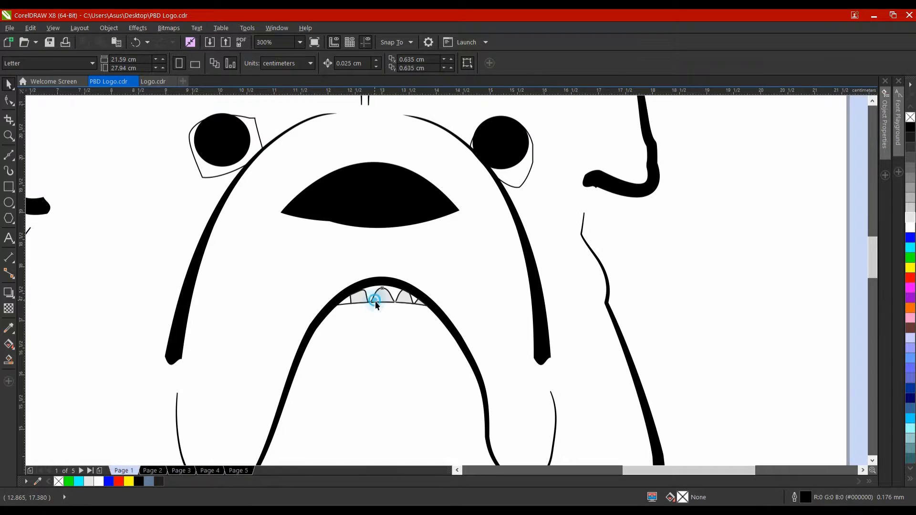
click(909, 227)
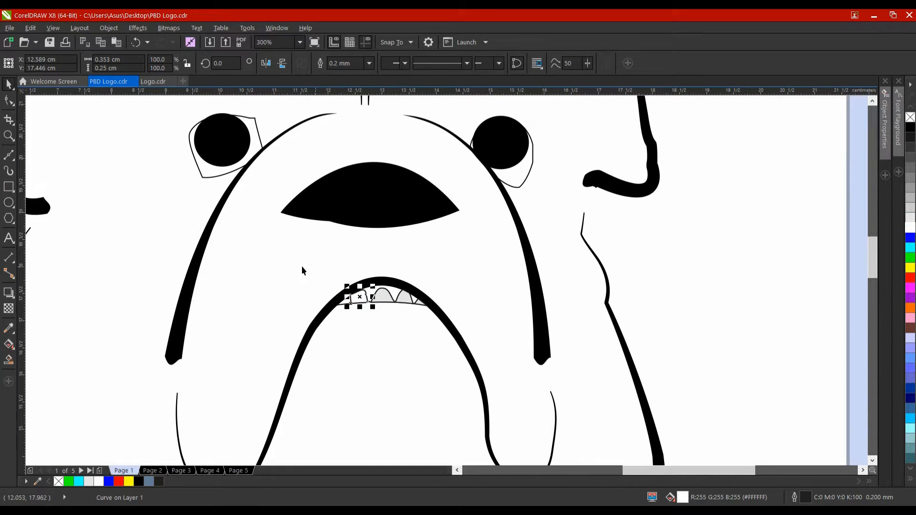
click(302, 267)
click(389, 302)
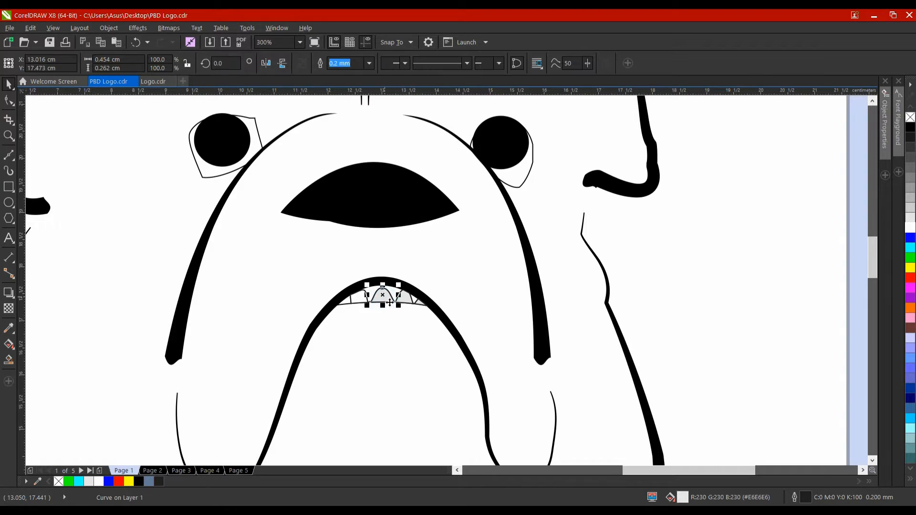
key(ctrl+r)
click(404, 300)
key(ctrl+r)
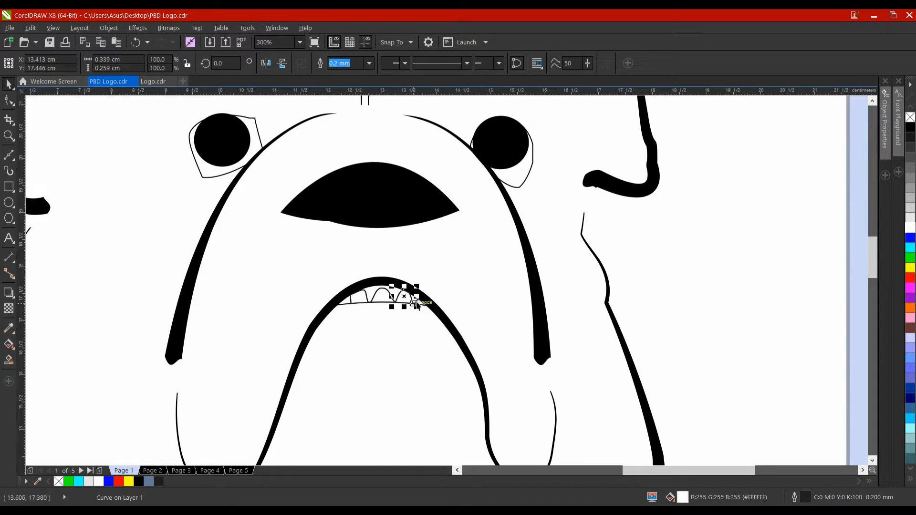
scroll(416, 301, up, 2)
click(422, 302)
key(ctrl+r)
scroll(417, 274, down, 2)
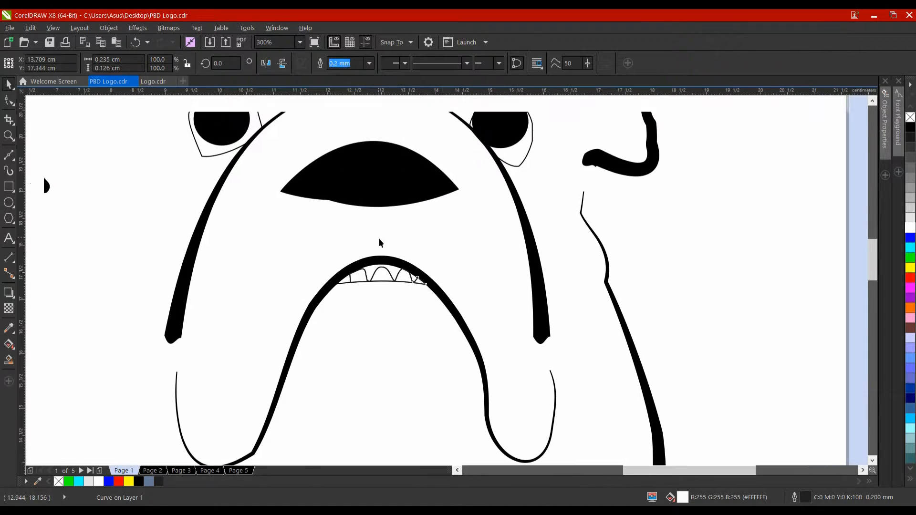
- Draw a horizontal ellipse about 0.8 by 0.3 cm inside the dog's left-hand black pupil and fill it white
drag(356, 223, 363, 253)
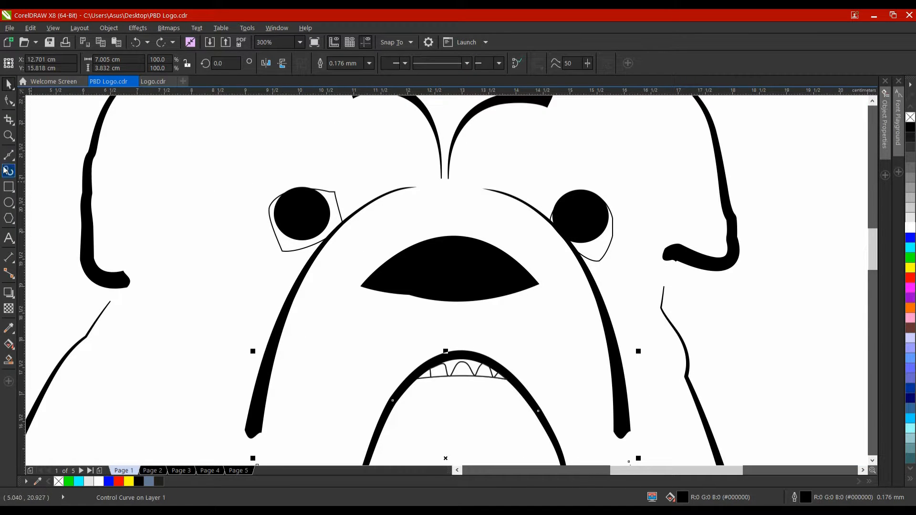
click(9, 202)
scroll(295, 204, up, 2)
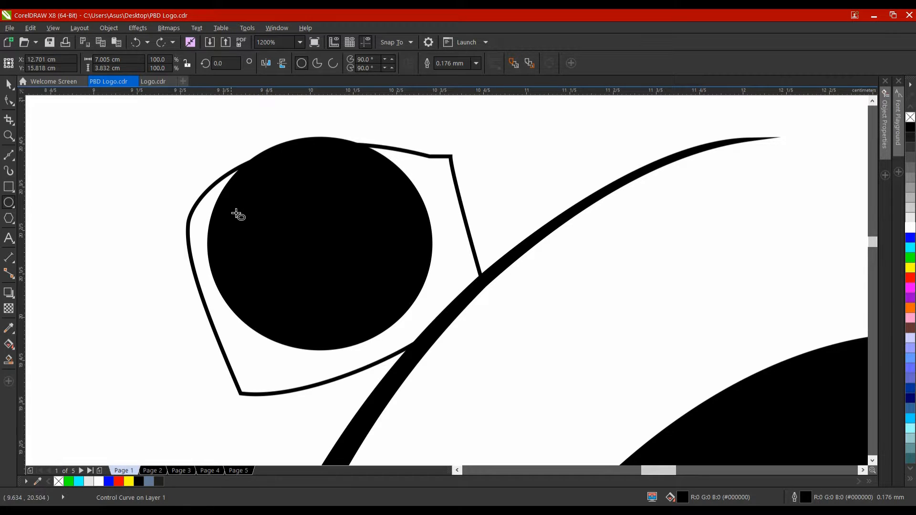
drag(239, 189, 416, 258)
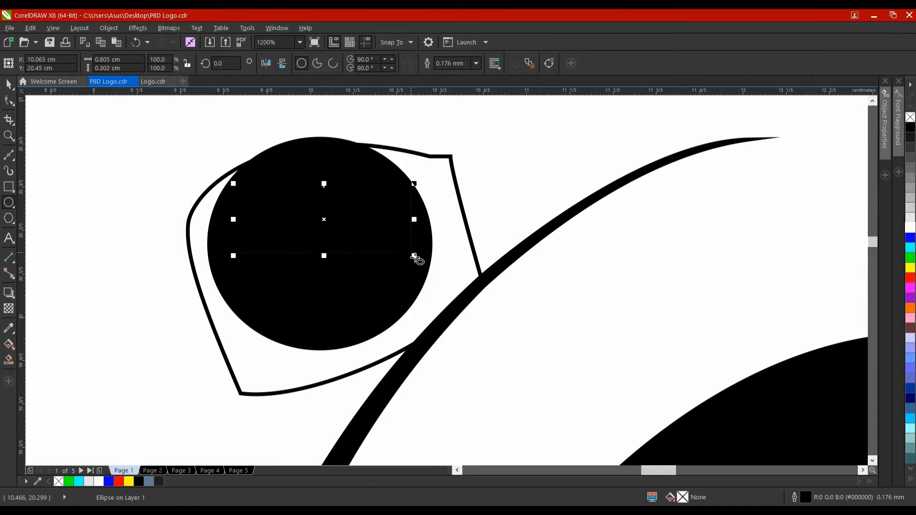
click(909, 228)
key(space)
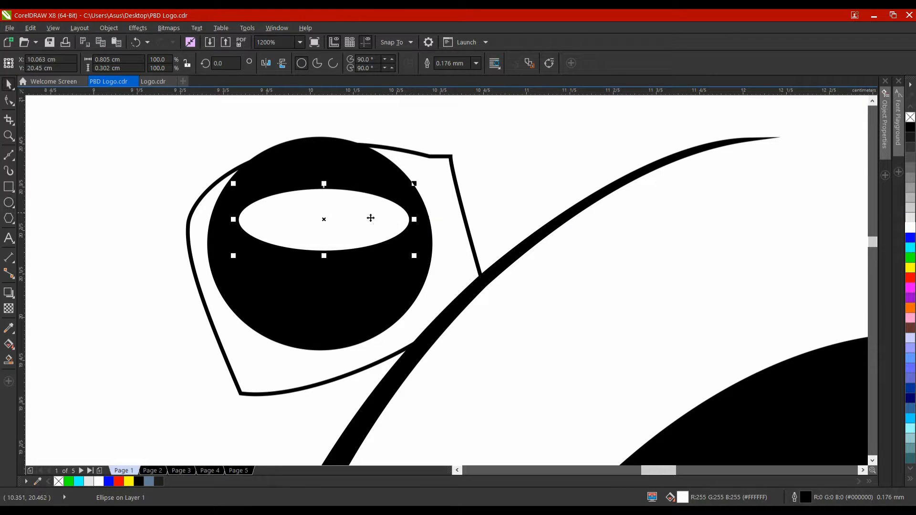
- Center the white ellipse near the pupil's upper edge and resize it to about 0.66 cm wide by 0.36 cm high
click(329, 220)
drag(334, 226, 330, 202)
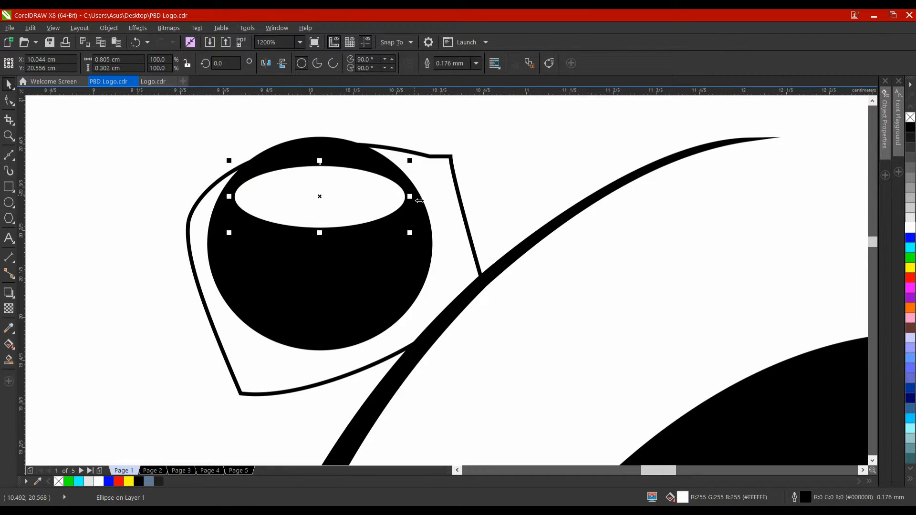
drag(419, 200, 406, 199)
drag(331, 202, 343, 196)
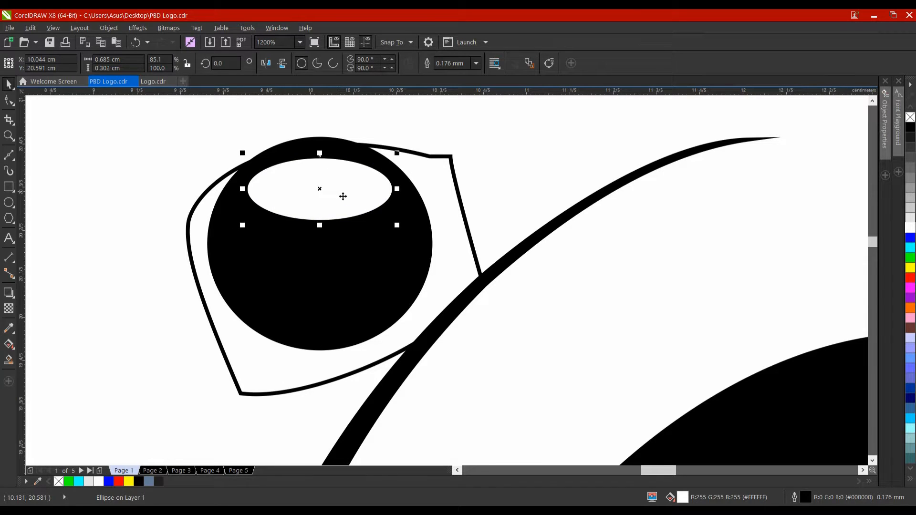
drag(246, 197, 248, 189)
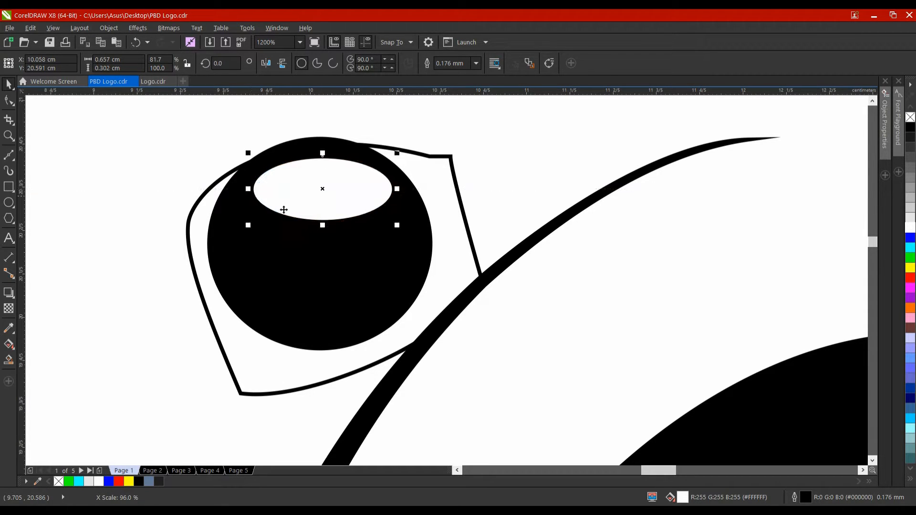
drag(323, 225, 326, 244)
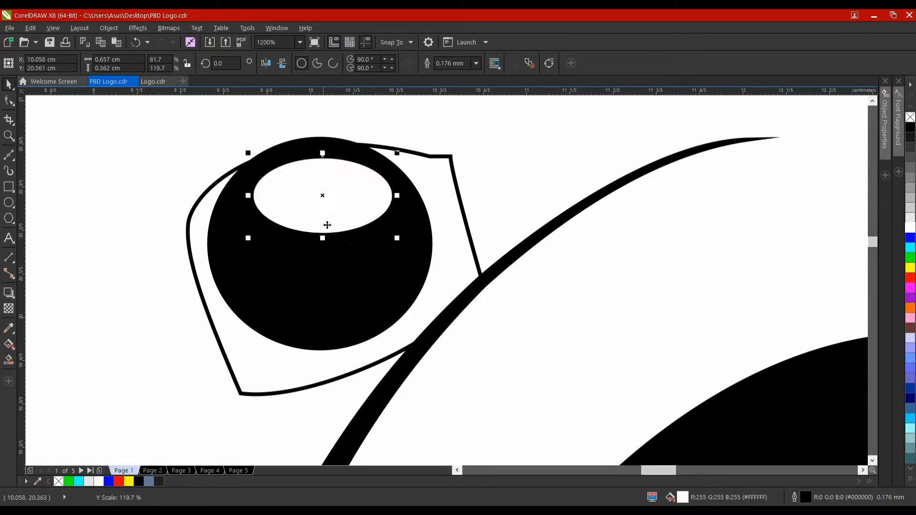
mouse_move(318, 210)
mouse_down()
mouse_move(314, 223)
mouse_move(324, 214)
mouse_up()
- Apply a linear transparency to the white ellipse, fading downward from just above the pupil to its lower part
click(7, 310)
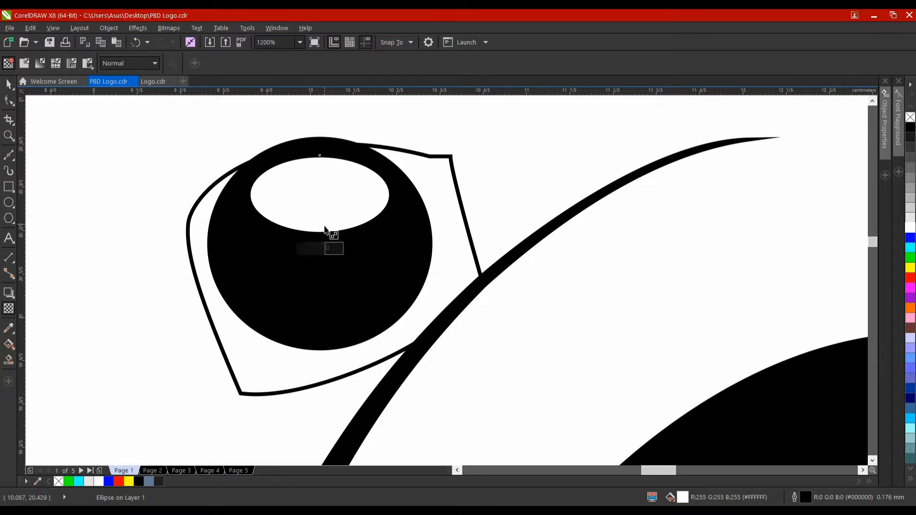
drag(319, 233, 326, 303)
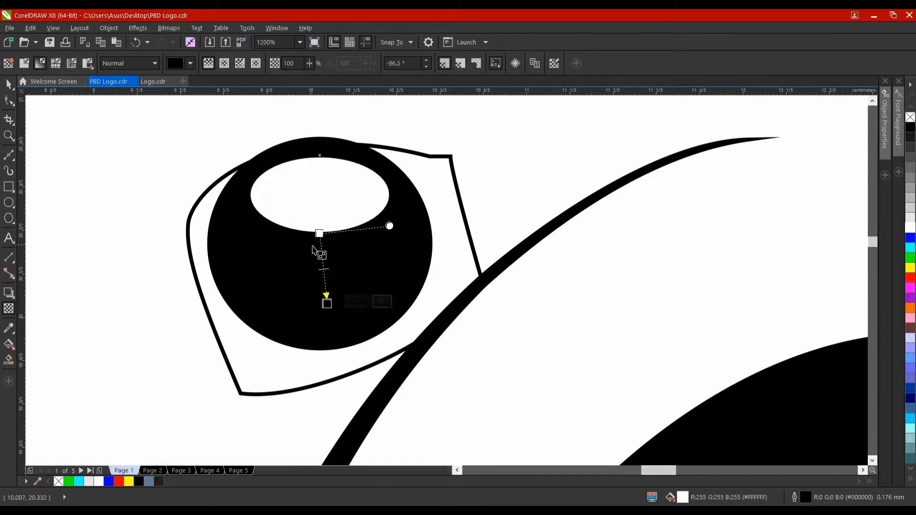
drag(323, 237, 317, 127)
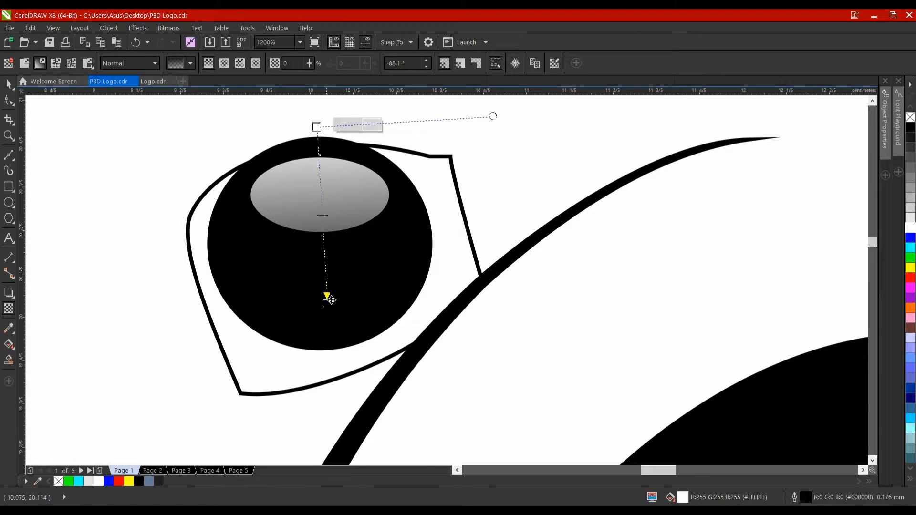
- Shorten the linear transparency gradient on the left eye's white highlight so it fades from the ellipse's upper edge to its lower edge
drag(326, 298, 325, 244)
scroll(334, 267, up, 2)
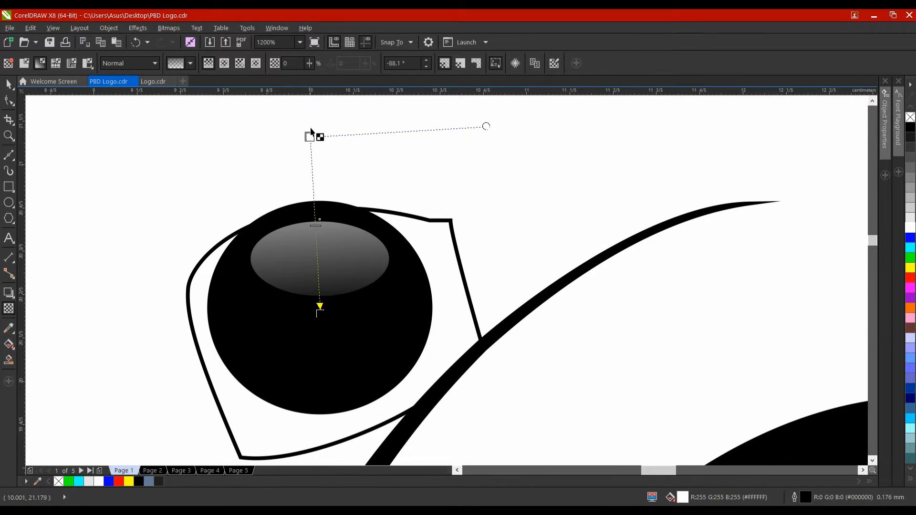
click(311, 136)
drag(310, 136, 317, 212)
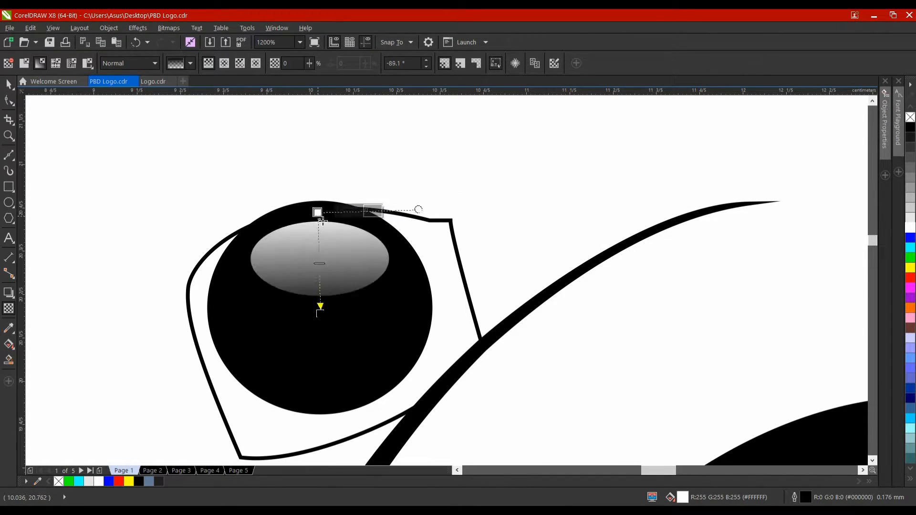
drag(319, 313, 319, 296)
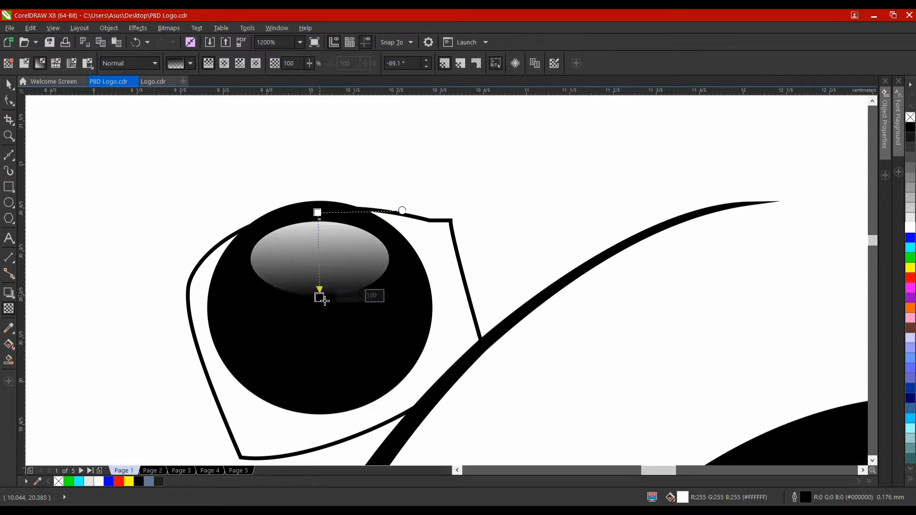
scroll(319, 296, down, 2)
scroll(319, 296, down, 2)
click(8, 84)
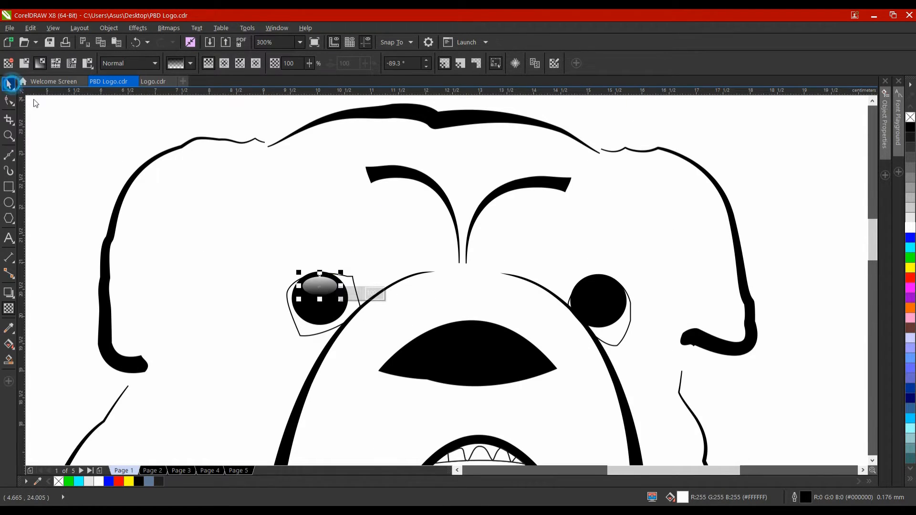
click(136, 132)
- Copy the glossy highlight ellipse from the left pupil onto the upper part of the right pupil
drag(316, 237, 231, 184)
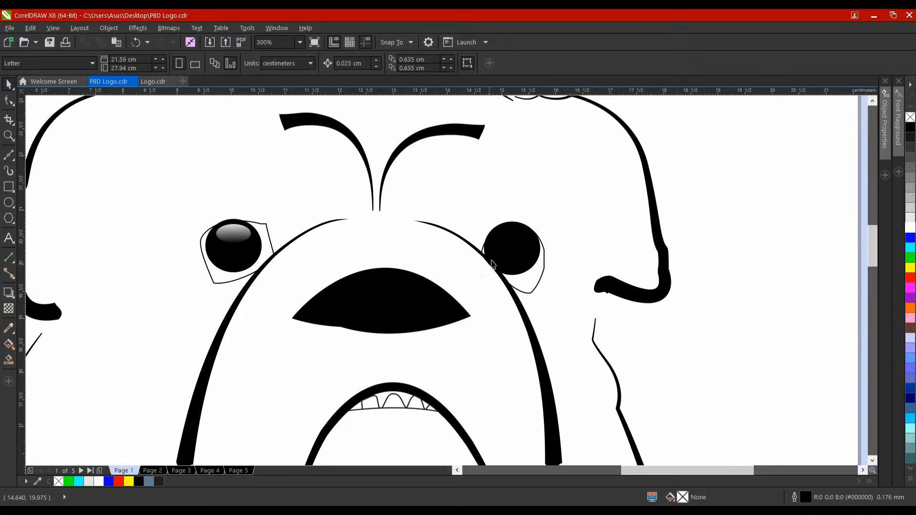
click(236, 233)
drag(292, 243, 528, 244)
scroll(512, 239, up, 2)
scroll(528, 246, down, 2)
click(568, 219)
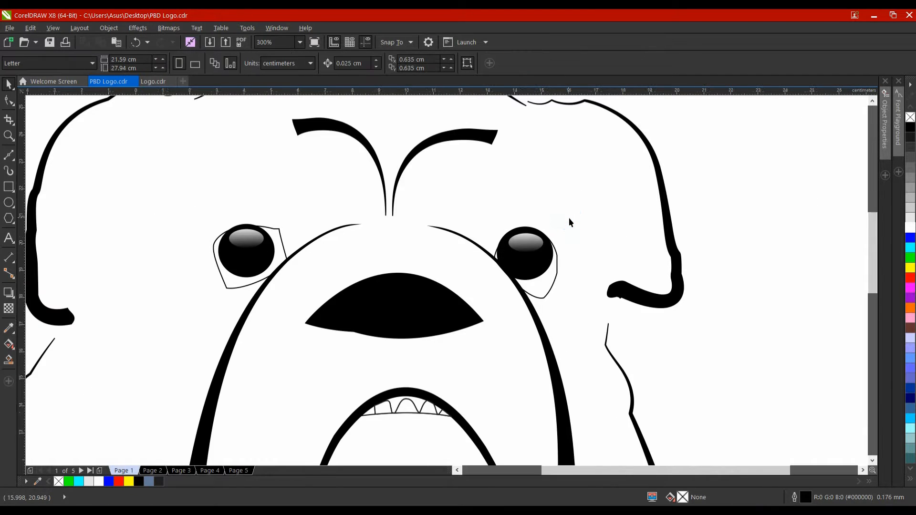
- PowerClip the black left pupil inside the left eye's outline curve
scroll(568, 218, down, 2)
scroll(569, 217, up, 1)
scroll(427, 222, up, 1)
scroll(426, 223, up, 2)
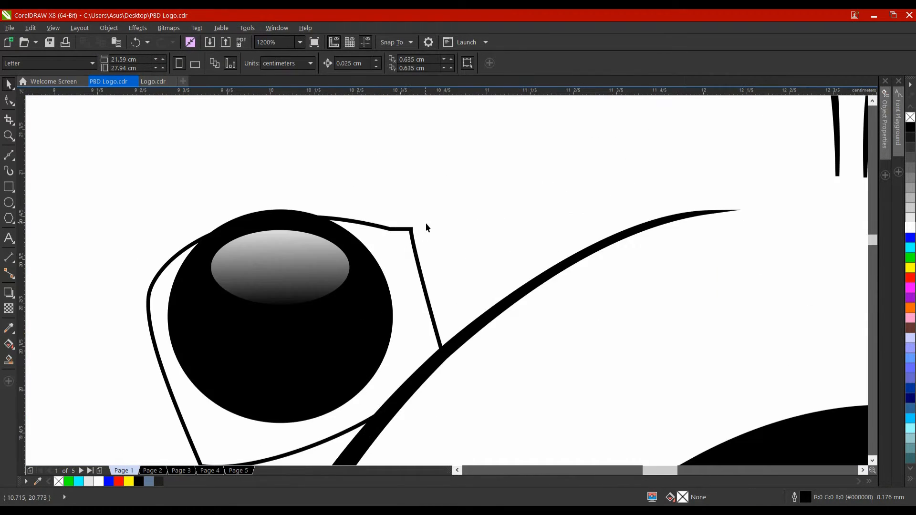
scroll(296, 239, down, 1)
click(332, 299)
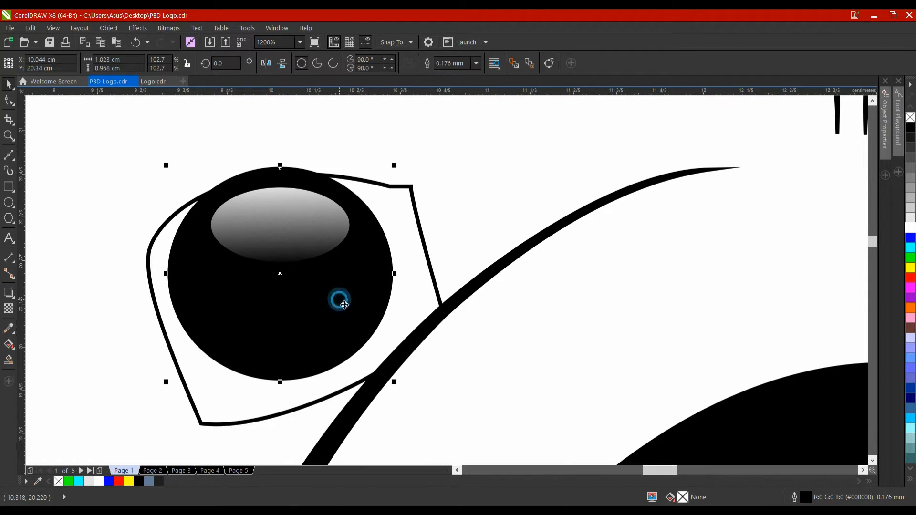
click(109, 28)
mouse_move(143, 126)
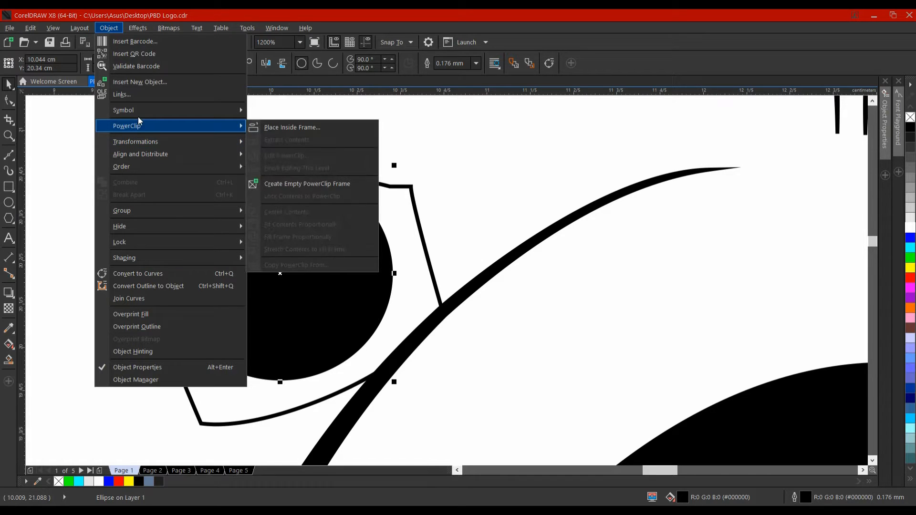
click(288, 127)
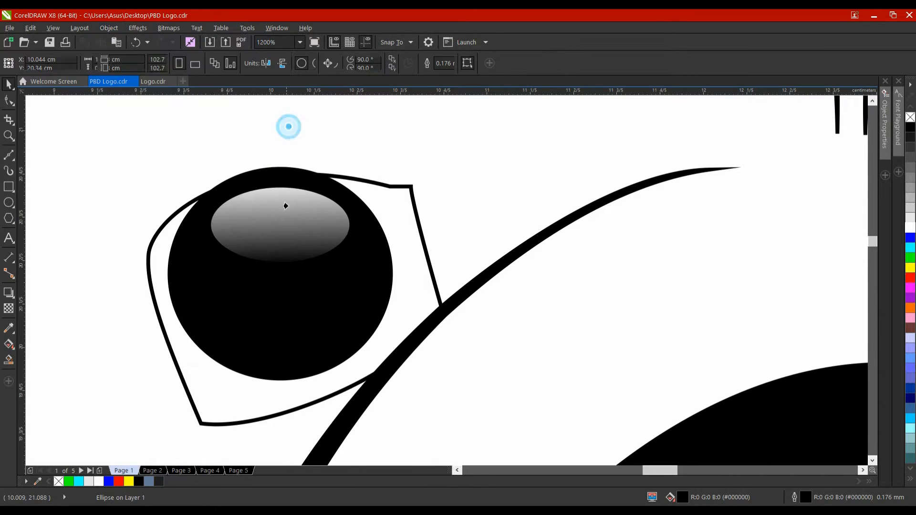
click(164, 239)
- PowerClip the black right pupil inside the right eye's outline curve
drag(483, 230, 171, 199)
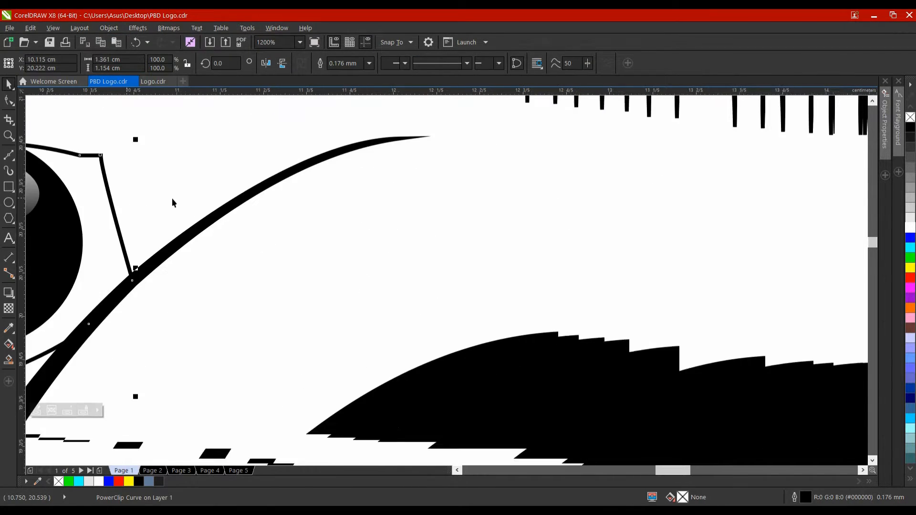
drag(849, 194, 261, 190)
click(580, 258)
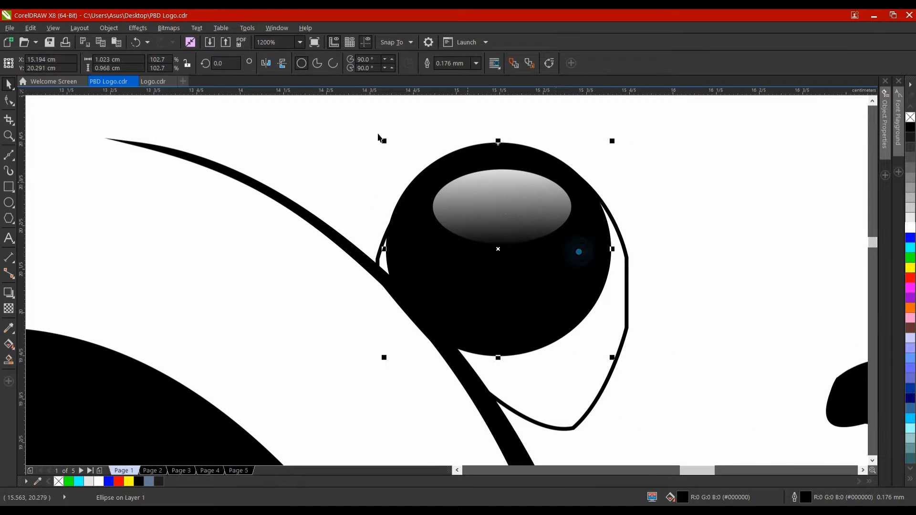
click(110, 29)
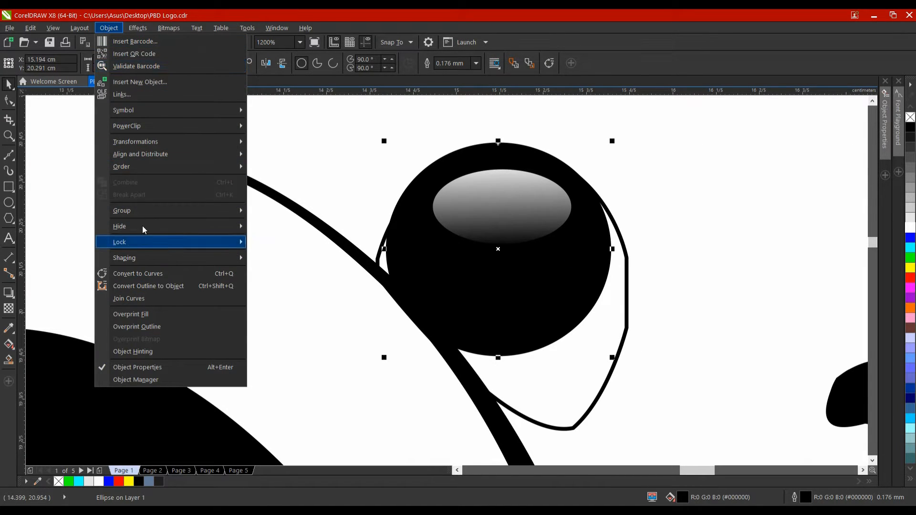
mouse_move(232, 127)
click(285, 127)
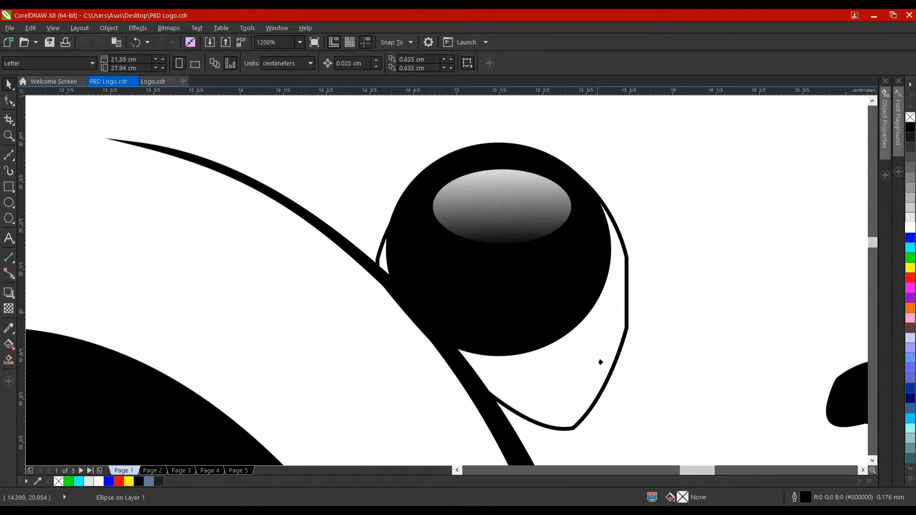
click(611, 358)
click(654, 222)
- Draw an upper eyelid curve over the left eye, extend its outer end outward and raise its arch
scroll(653, 222, down, 5)
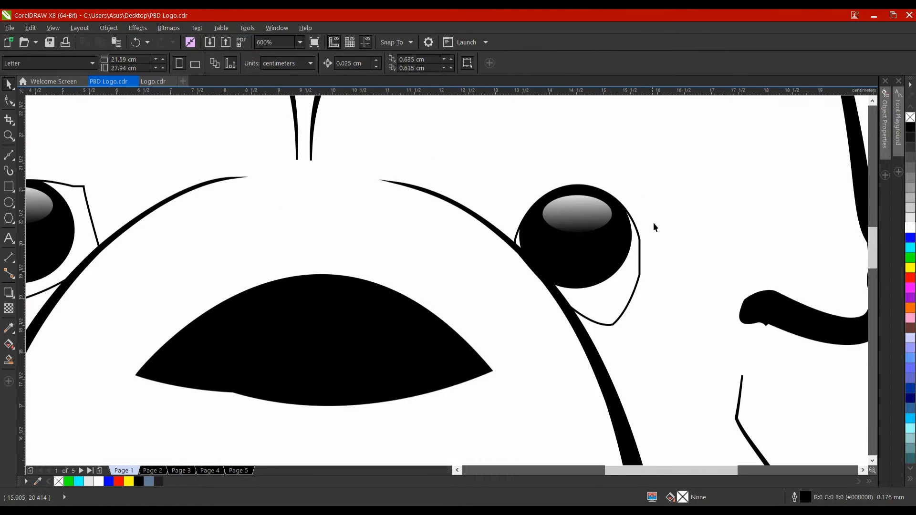
scroll(514, 280, down, 3)
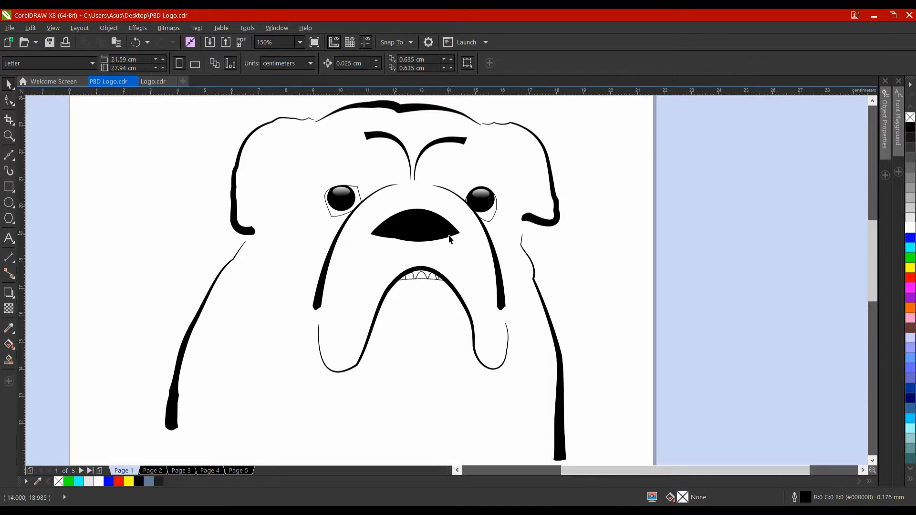
scroll(439, 235, down, 1)
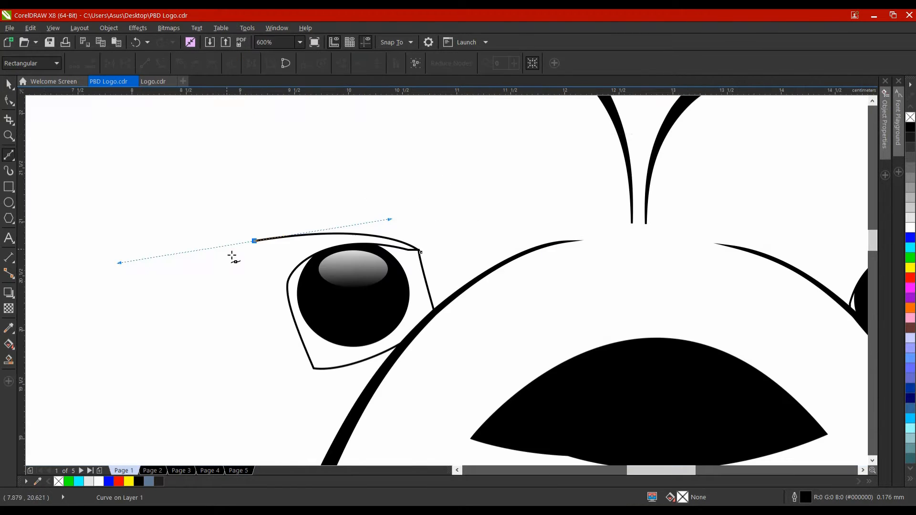
click(9, 101)
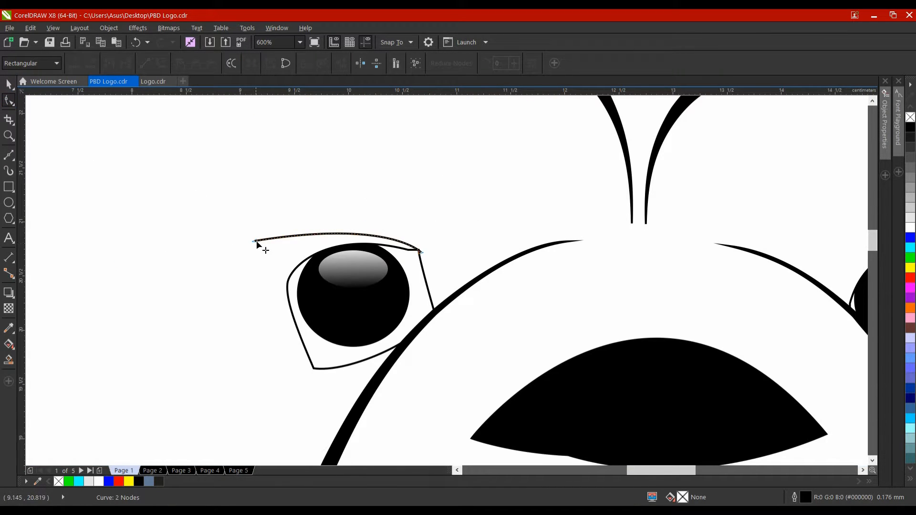
drag(255, 241, 213, 243)
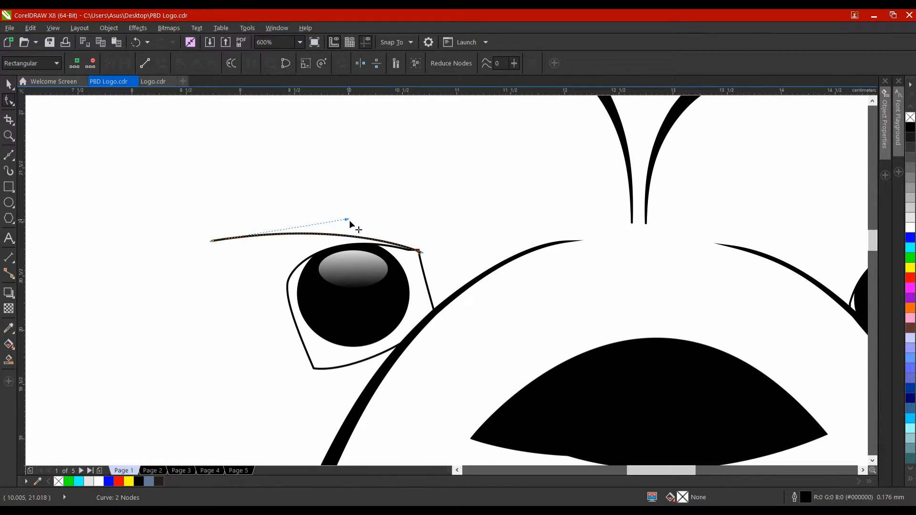
drag(348, 220, 357, 203)
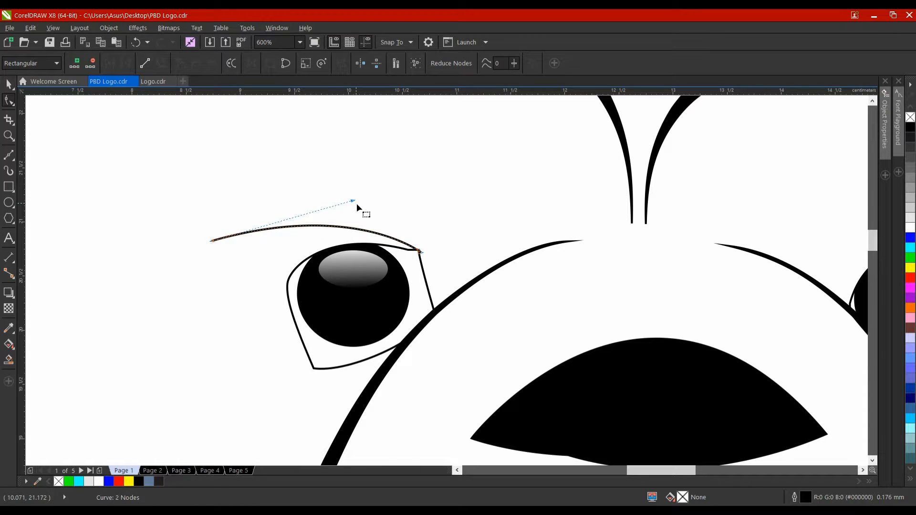
key(space)
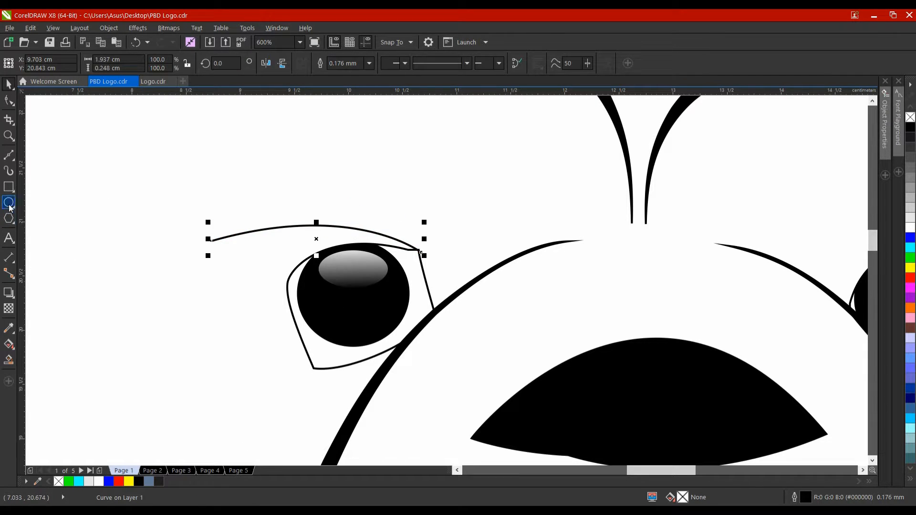
- Apply a tapered artistic media stroke to the left eyelid curve and narrow it to fit the eye
click(9, 171)
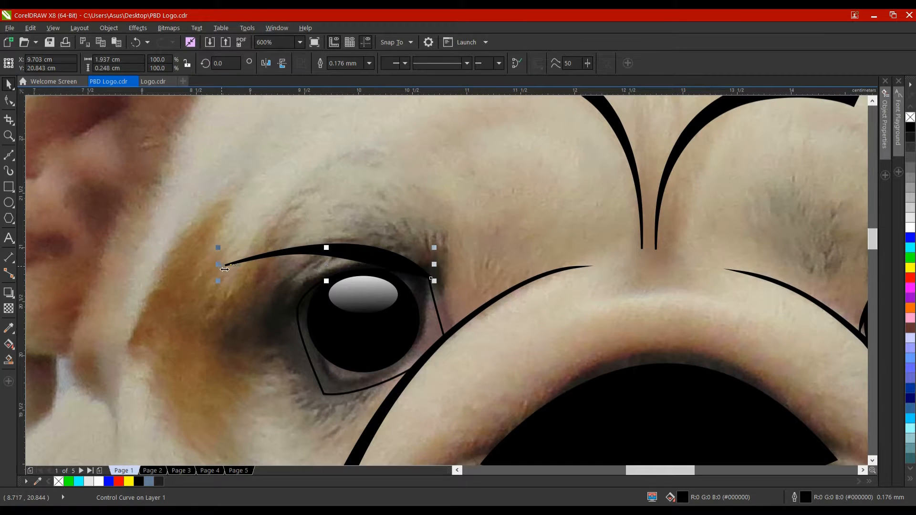
drag(224, 269, 304, 267)
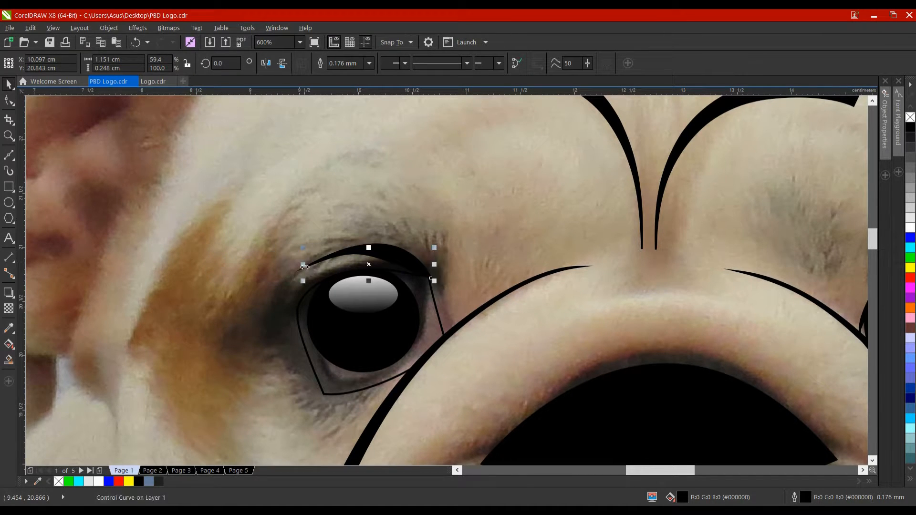
scroll(305, 217, up, 2)
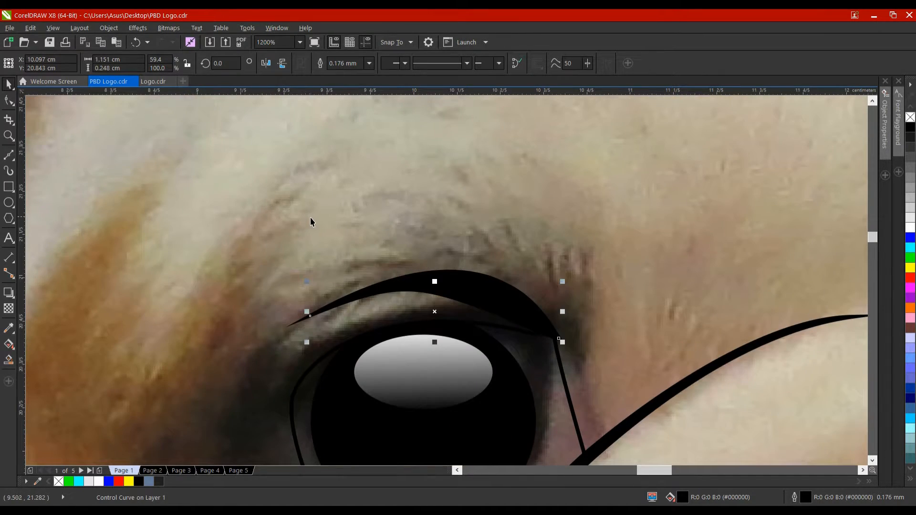
drag(311, 317, 292, 317)
key(i)
scroll(477, 255, down, 4)
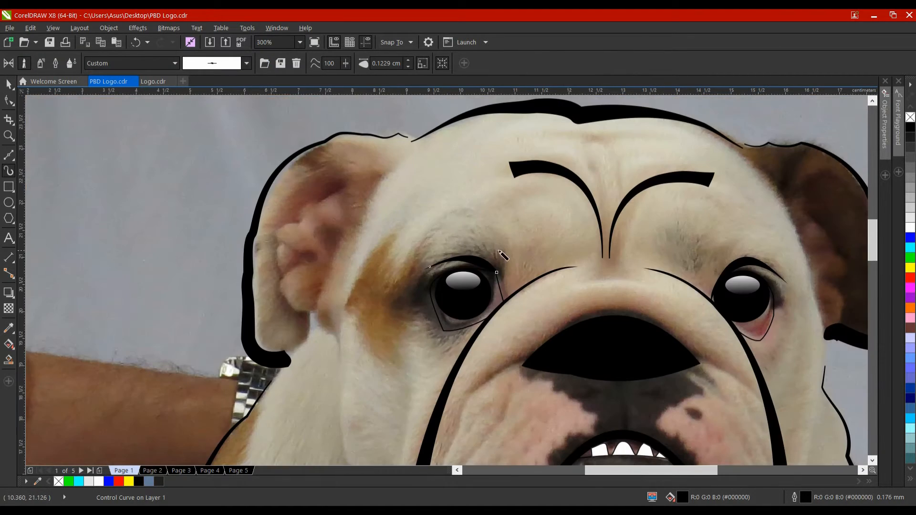
- Fill the left eye's outline shape with white
scroll(577, 221, down, 2)
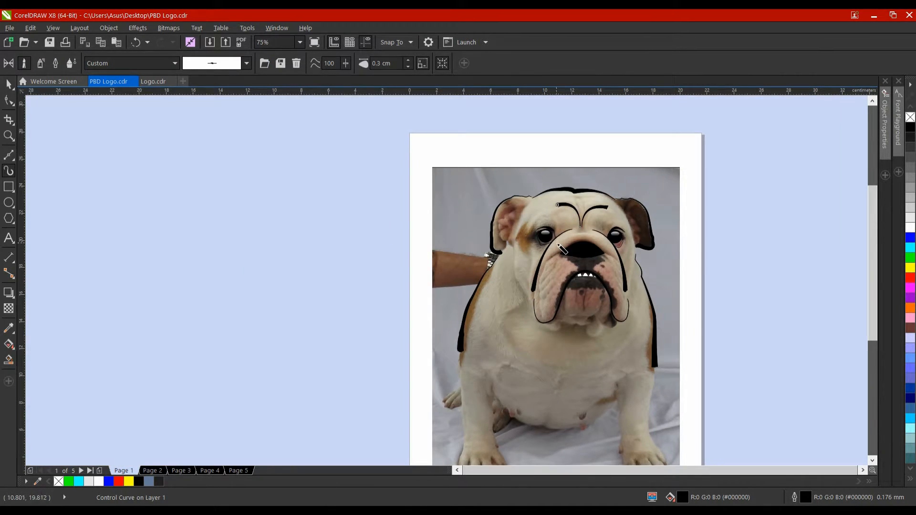
key(space)
scroll(558, 245, up, 3)
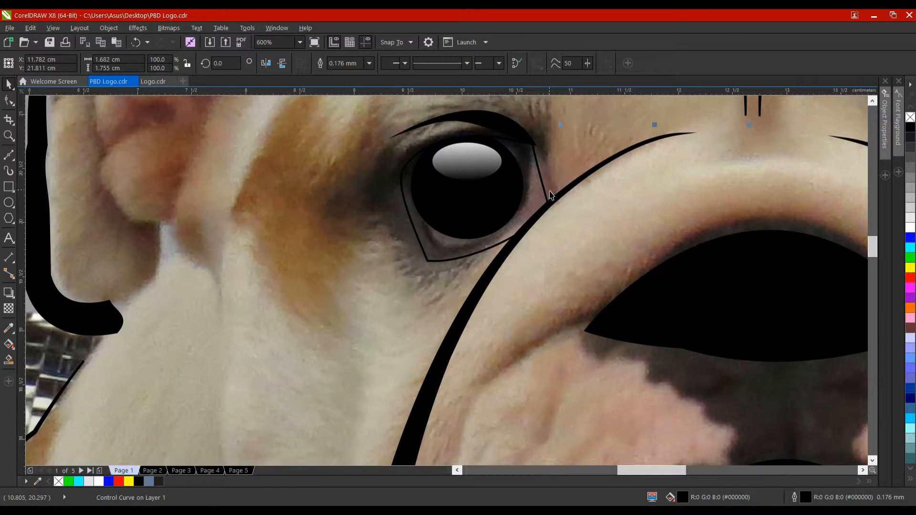
click(545, 200)
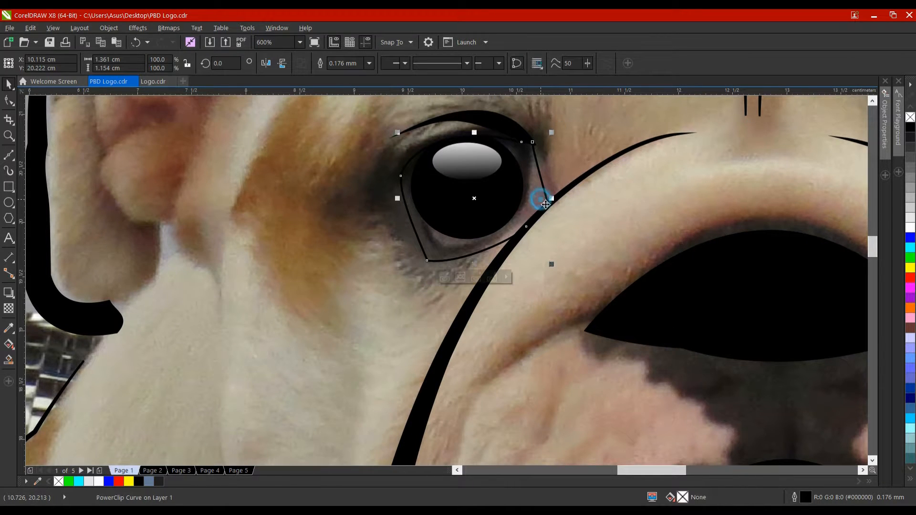
click(909, 227)
- Fill the right eye's outline shape with white and deselect it
drag(766, 228, 205, 229)
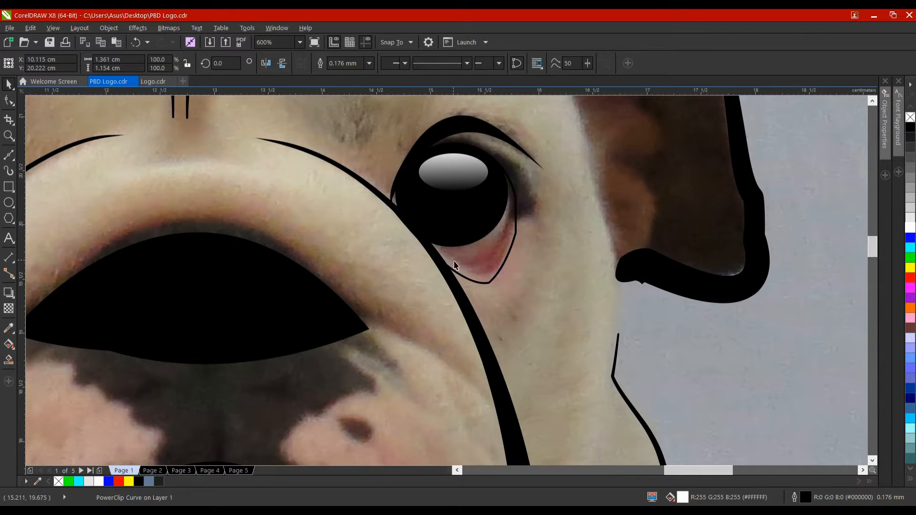
click(454, 264)
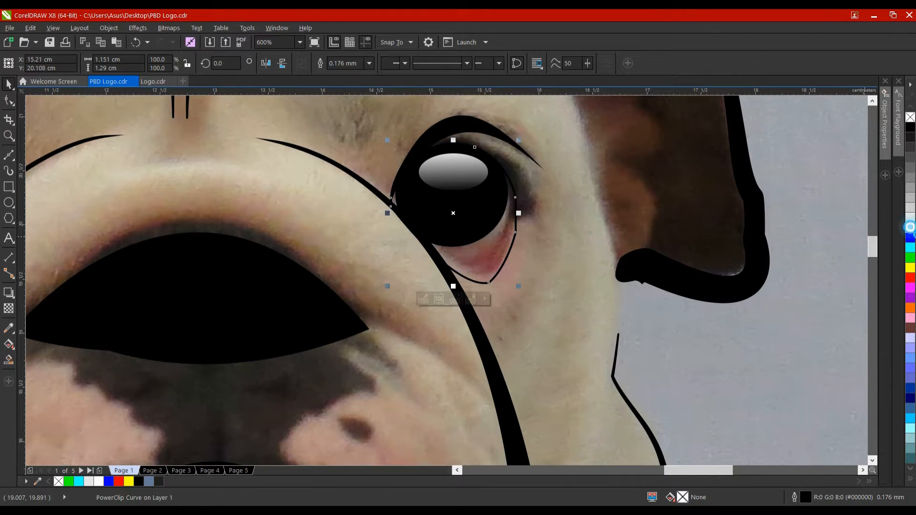
click(909, 227)
key(i)
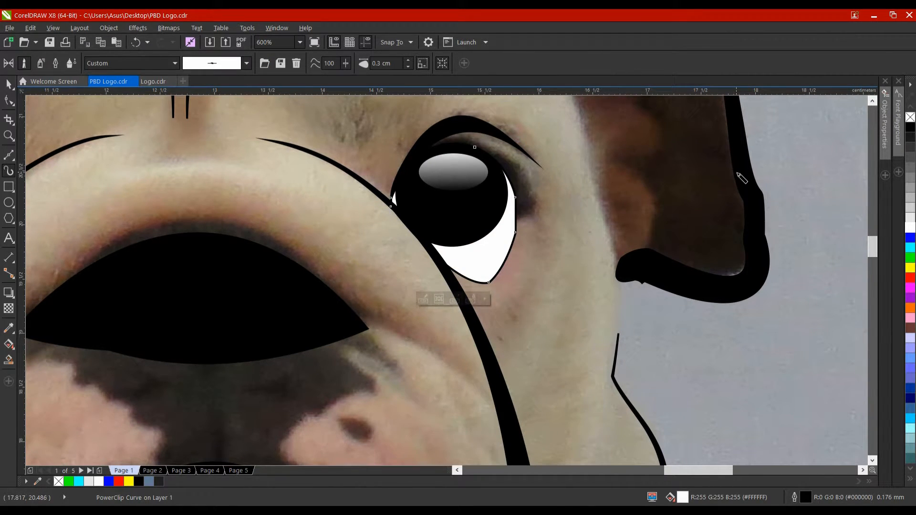
scroll(737, 173, down, 1)
key(space)
scroll(737, 173, down, 1)
drag(737, 174, 609, 195)
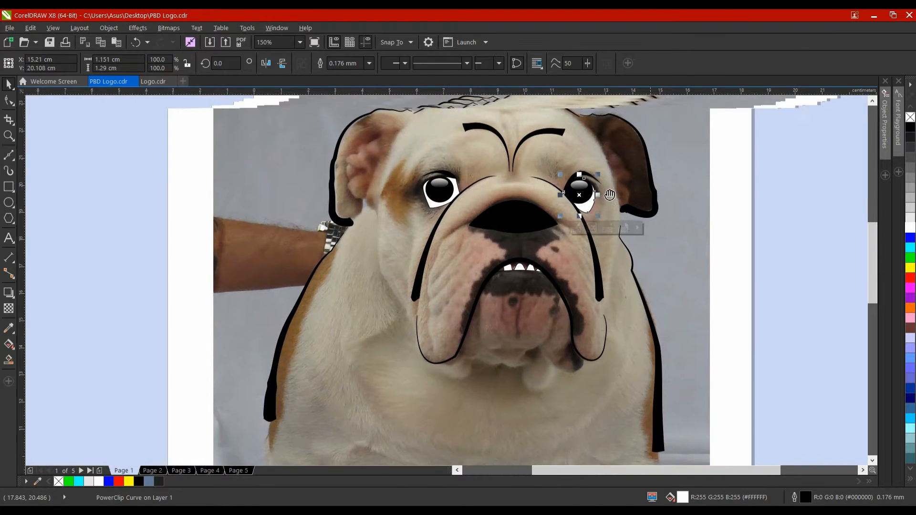
click(674, 192)
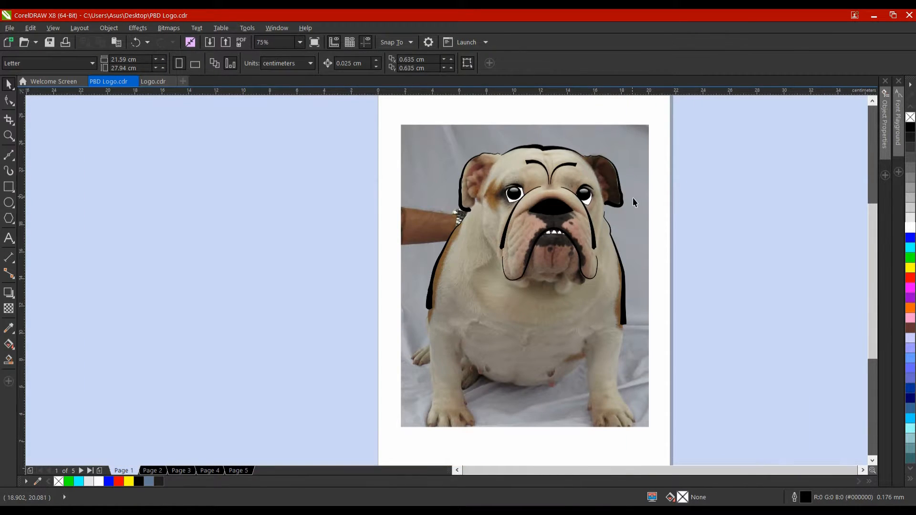
- Delete the bulldog reference photo to check the traced line art alone, and undo the deletion
click(623, 245)
key(Delete)
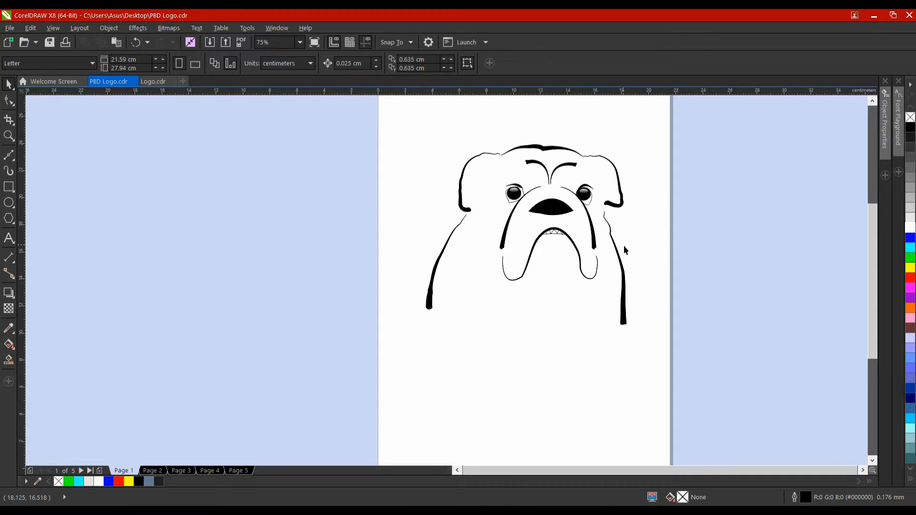
key(ctrl+z)
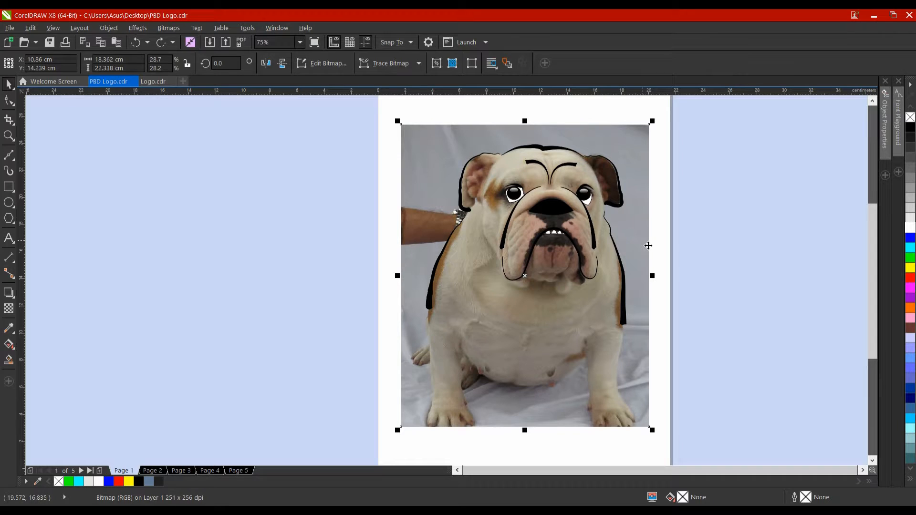
- Save the logo file, and trace the U-shaped lower jaw contour inside the mouth with a five-node Bézier curve
click(49, 43)
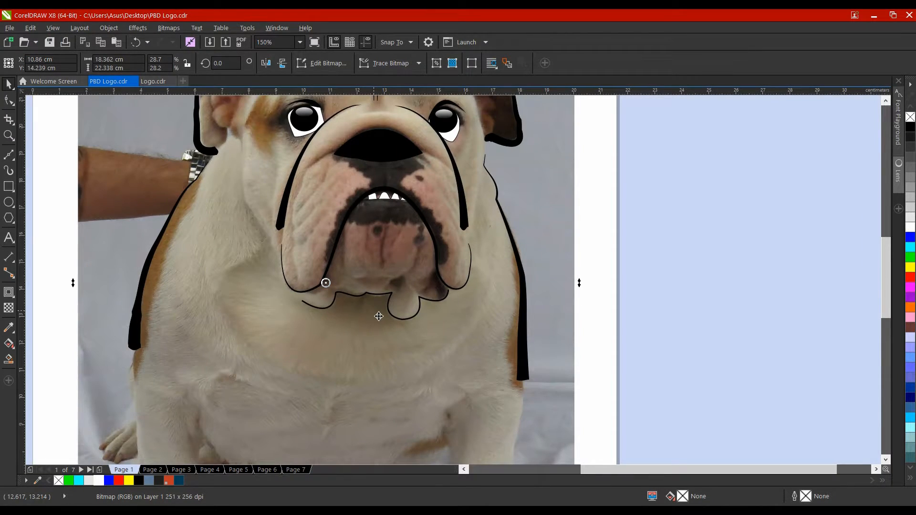
click(12, 89)
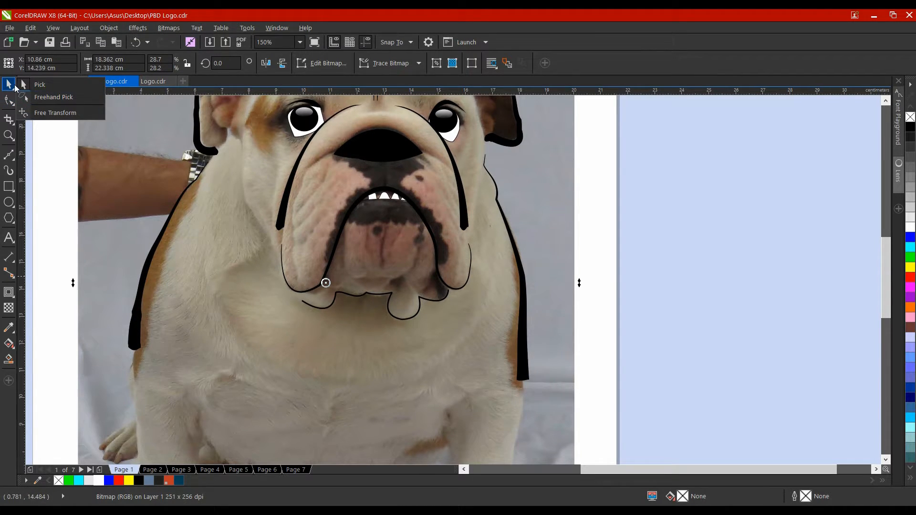
mouse_move(10, 104)
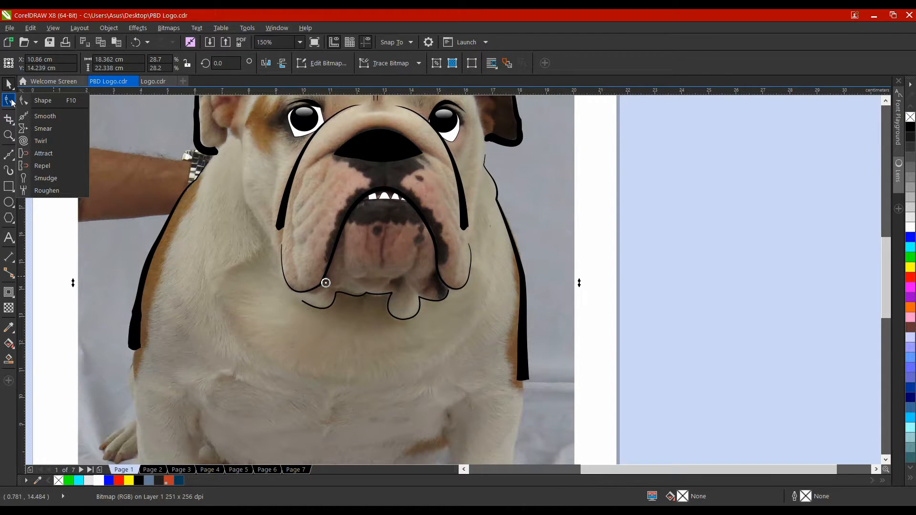
mouse_move(8, 154)
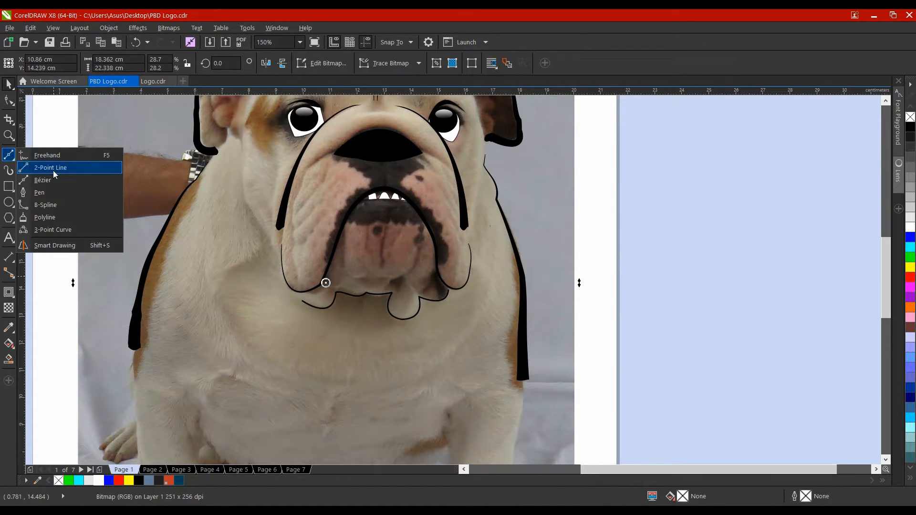
click(56, 181)
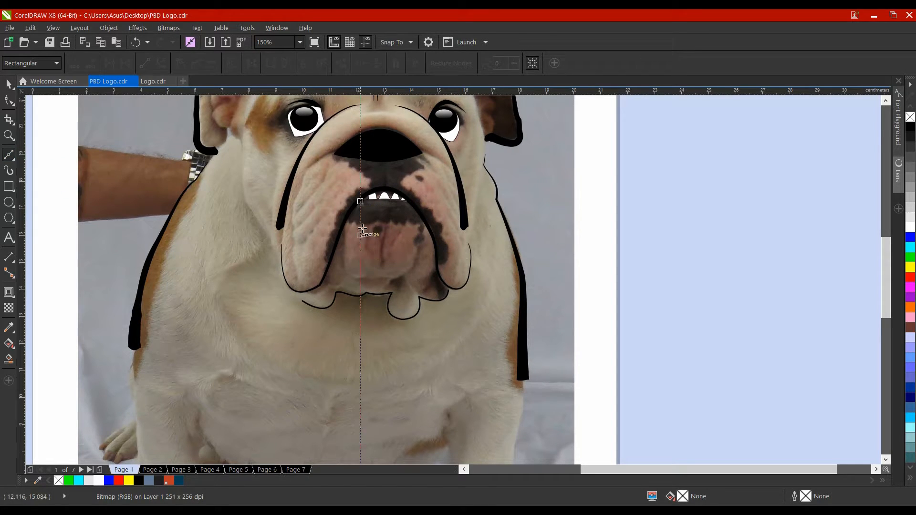
scroll(375, 290, up, 2)
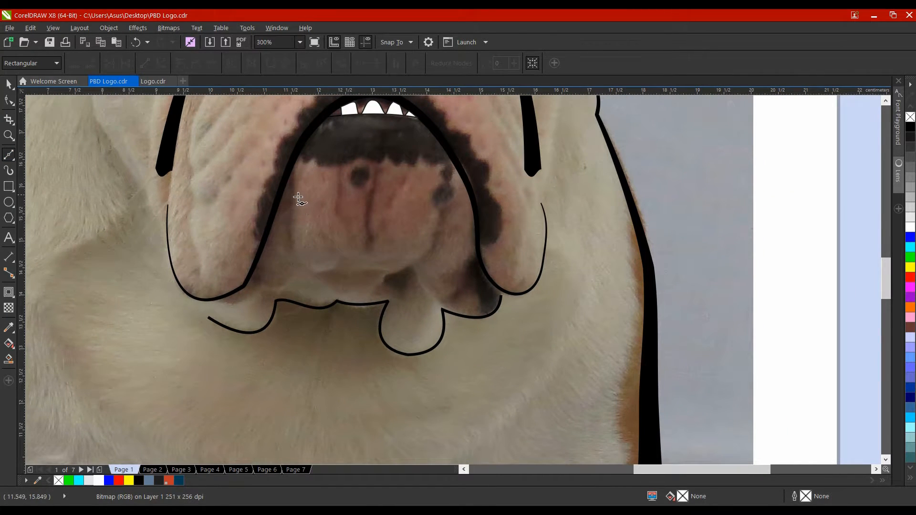
click(293, 189)
click(292, 243)
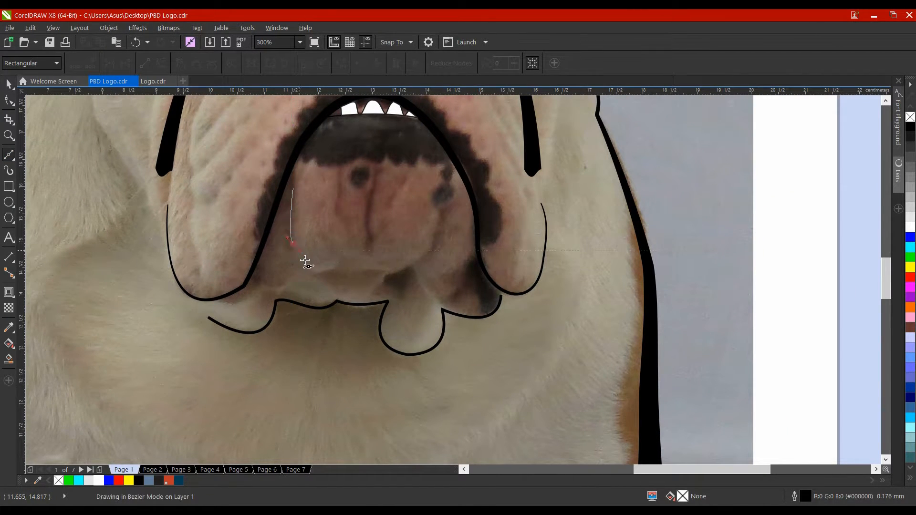
drag(340, 266, 375, 270)
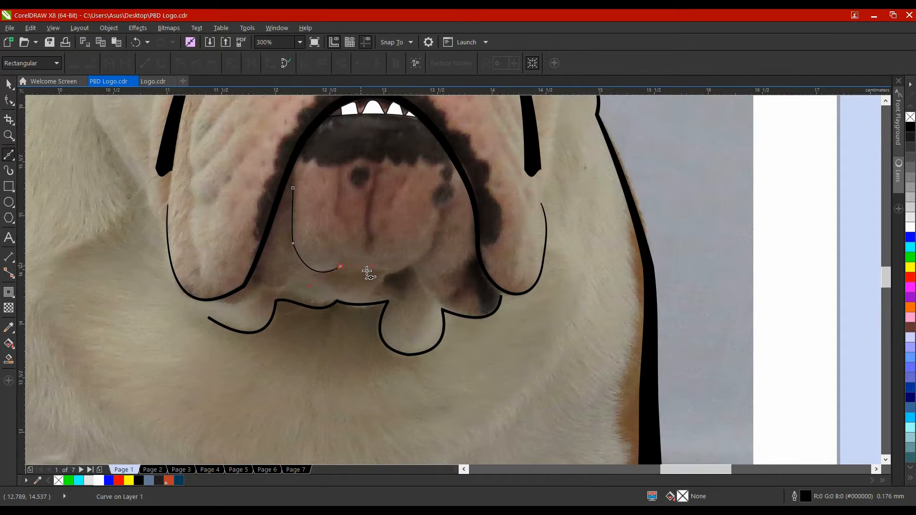
scroll(368, 271, up, 2)
scroll(374, 270, down, 1)
drag(428, 262, 407, 310)
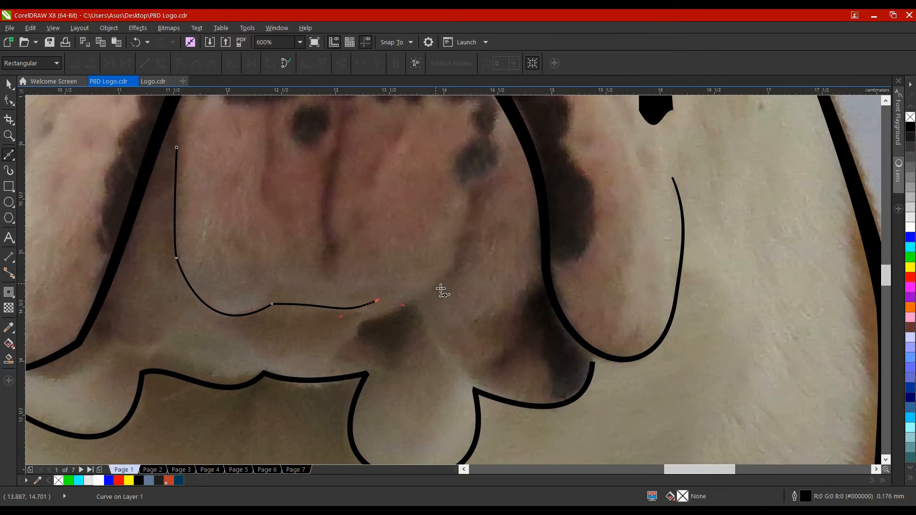
drag(470, 200, 493, 130)
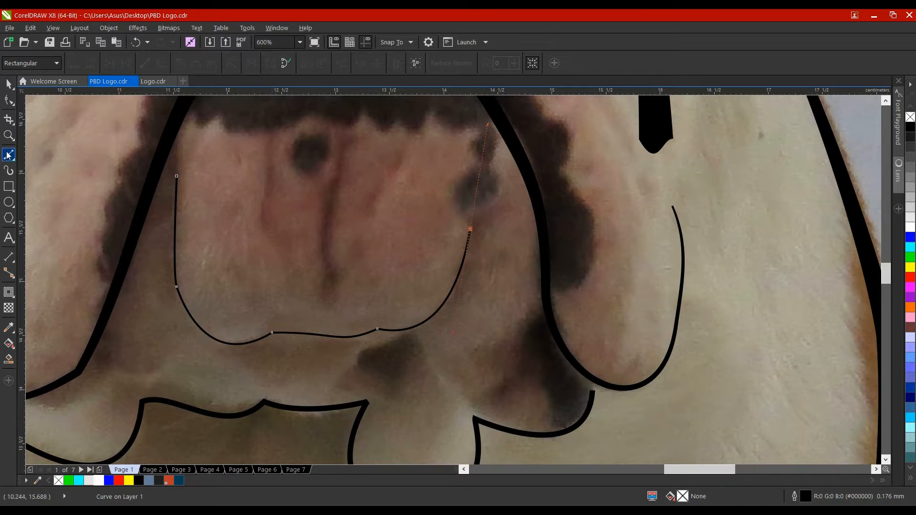
- Reshape the nodes and handles along the lower jaw curve's bottom and left side to smooth its scalloped outline
click(272, 333)
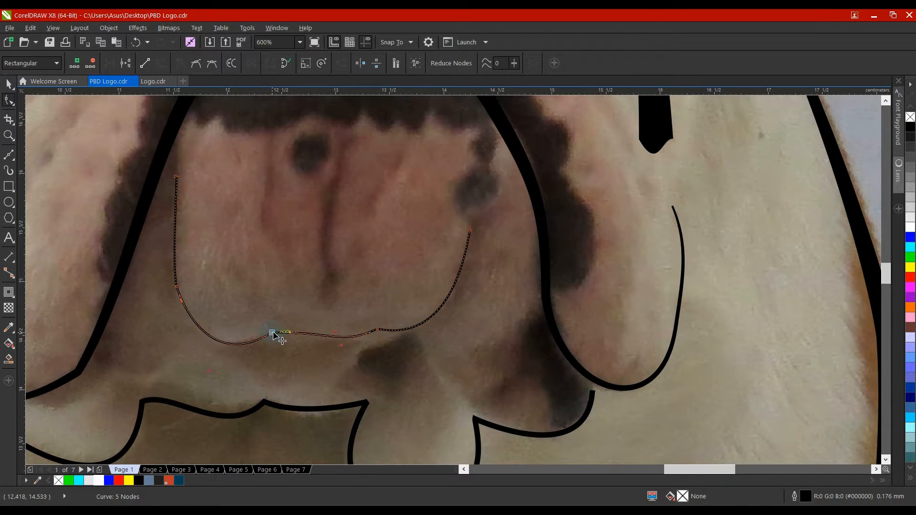
mouse_move(335, 332)
mouse_down()
mouse_move(315, 349)
mouse_move(343, 348)
mouse_up()
click(354, 338)
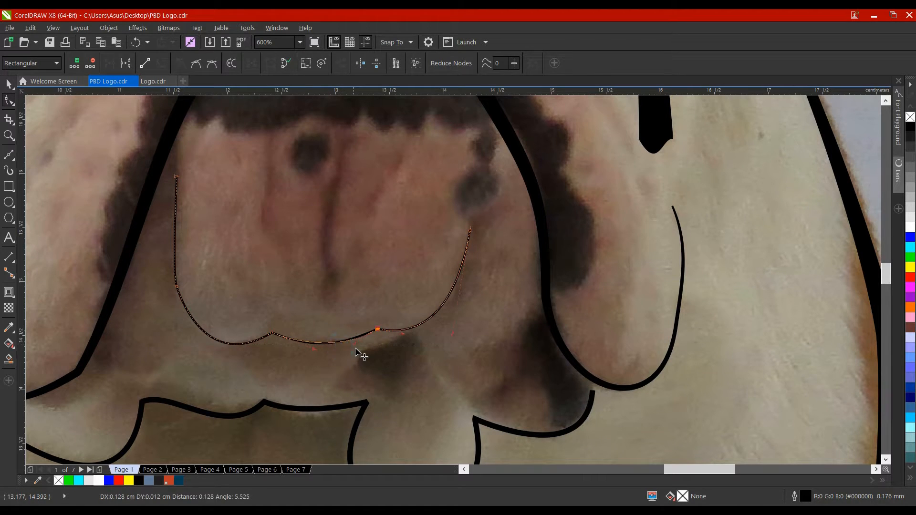
click(402, 333)
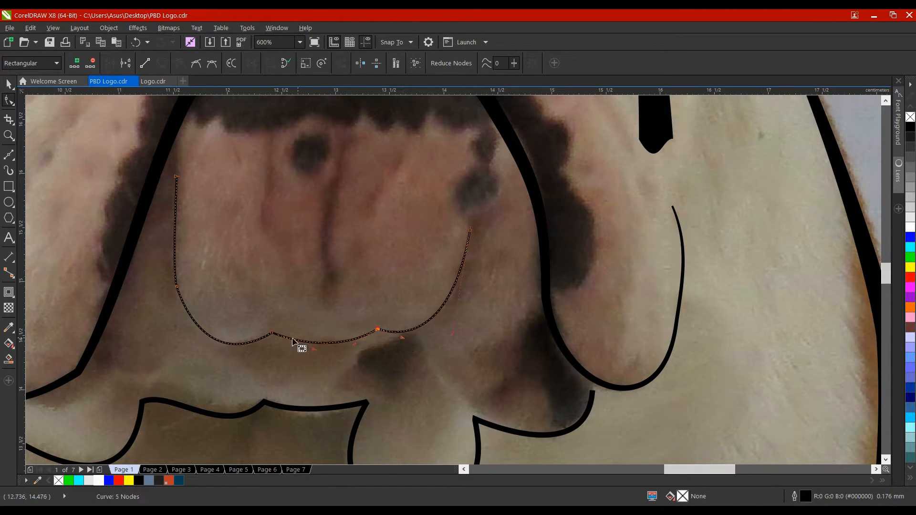
drag(273, 333, 274, 330)
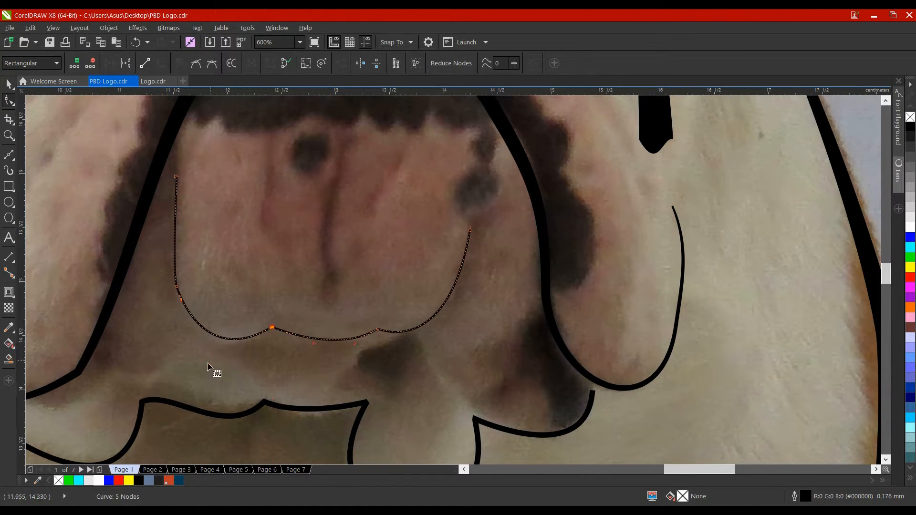
drag(209, 368, 200, 378)
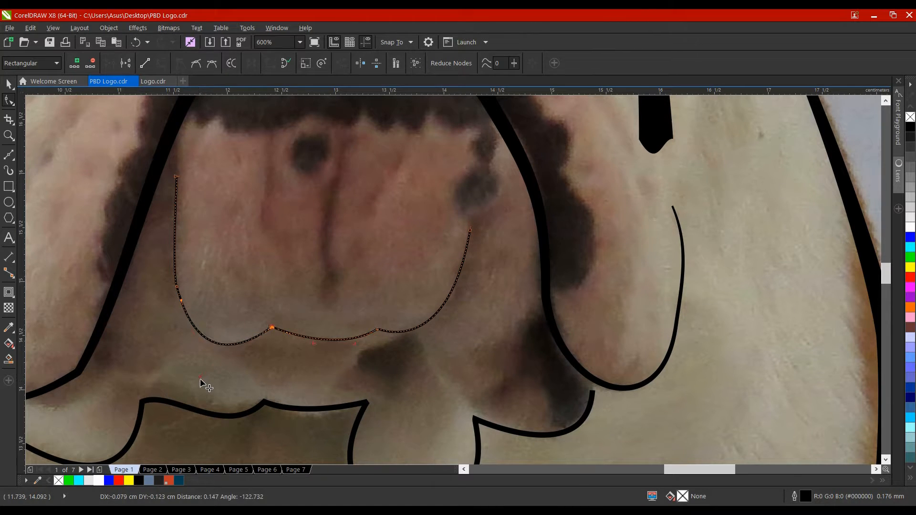
drag(179, 291, 184, 308)
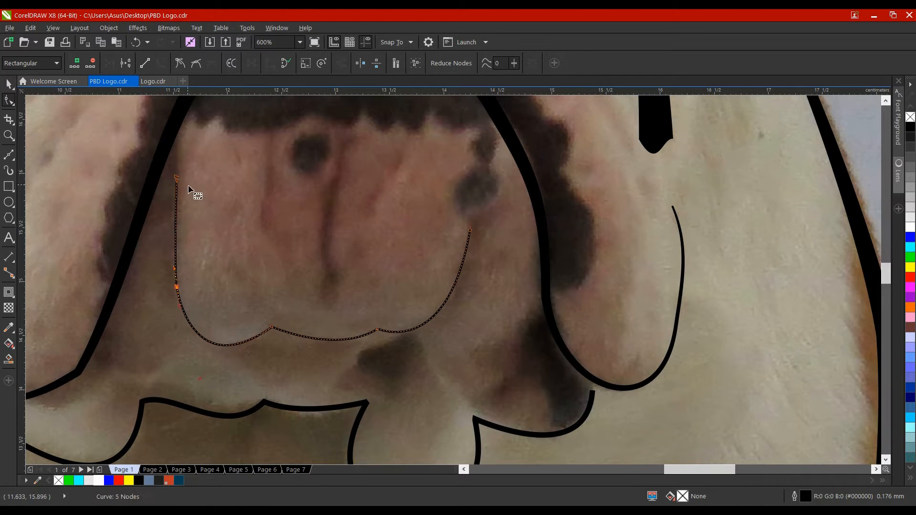
scroll(418, 329, down, 4)
scroll(496, 319, up, 2)
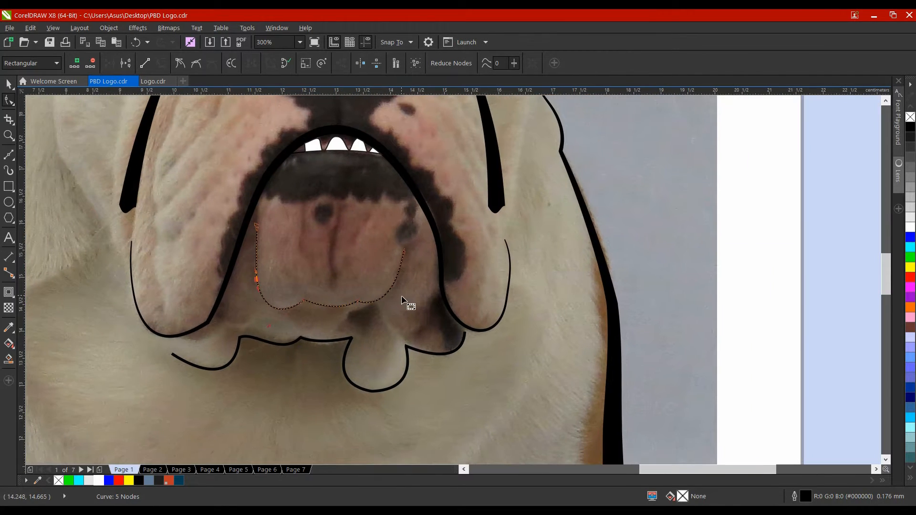
drag(380, 312, 387, 298)
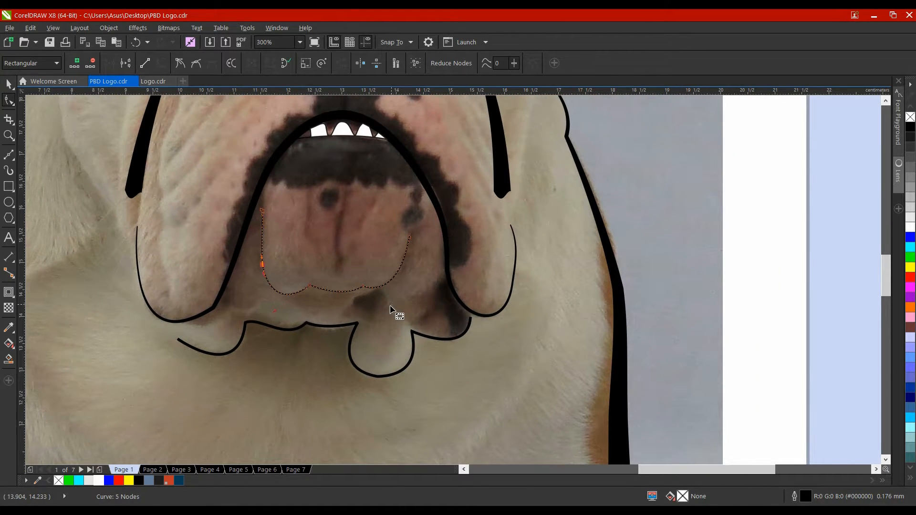
- Adjust the left end node of the wavy line beneath the chin
click(359, 326)
scroll(217, 352, up, 2)
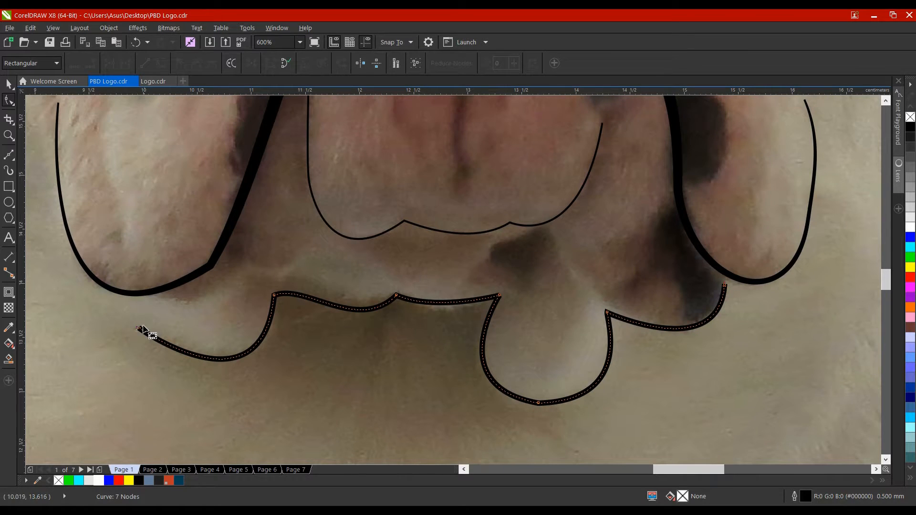
scroll(139, 330, up, 1)
drag(137, 328, 139, 321)
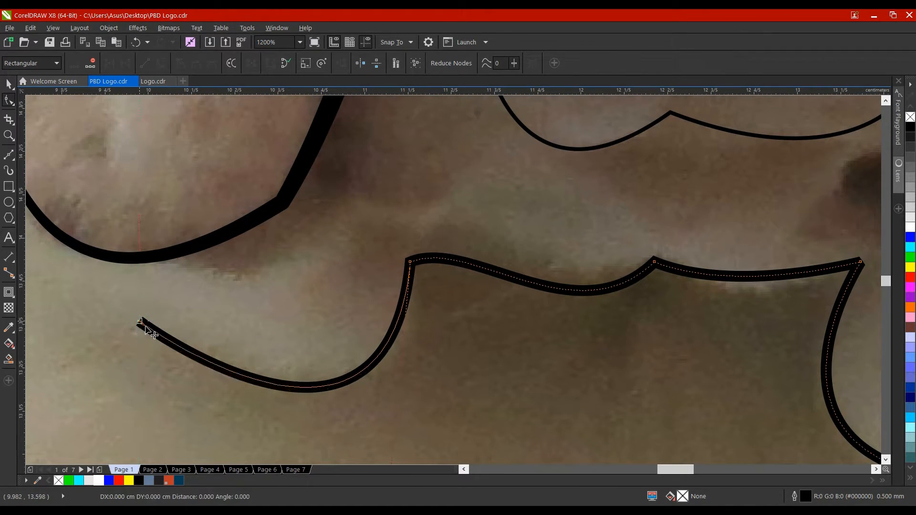
scroll(144, 330, down, 1)
drag(628, 334, 487, 347)
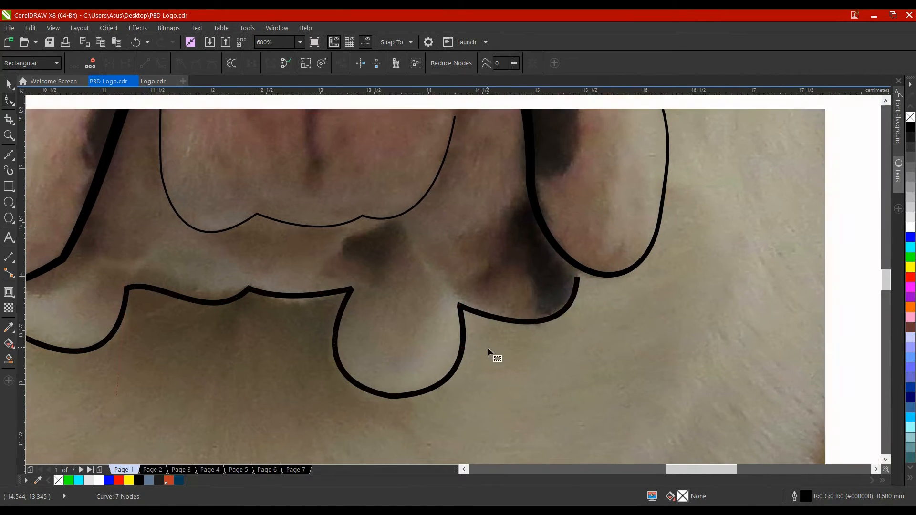
scroll(433, 242, down, 1)
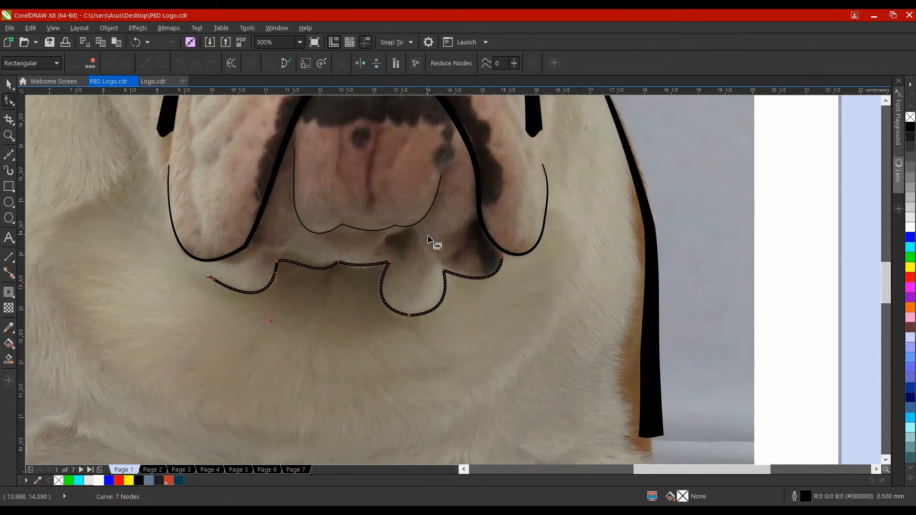
- Extend the right end of the lower jaw curve upward and round out its right side
click(433, 238)
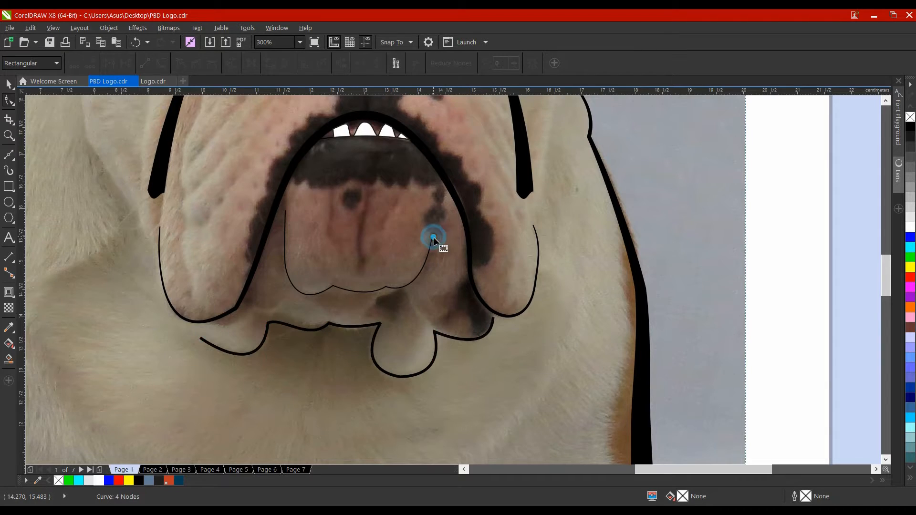
scroll(432, 238, up, 2)
scroll(590, 314, down, 1)
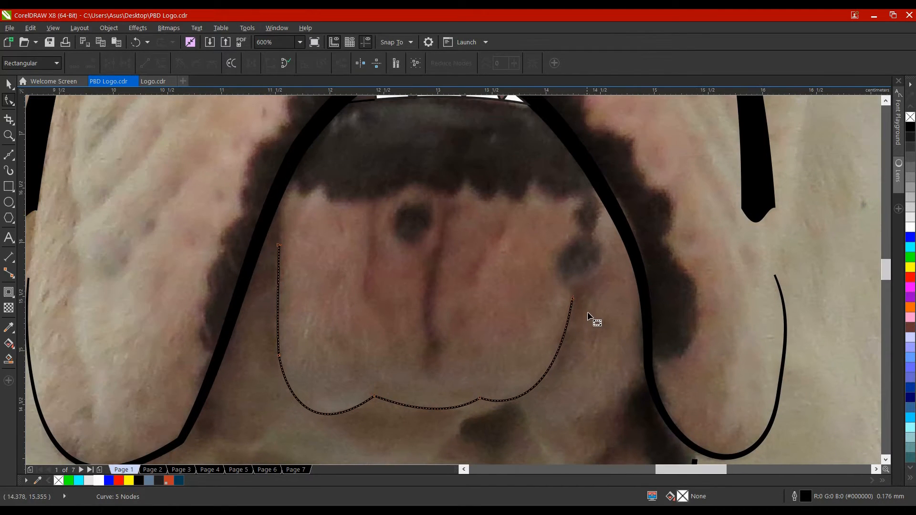
drag(574, 300, 579, 260)
drag(566, 368, 573, 389)
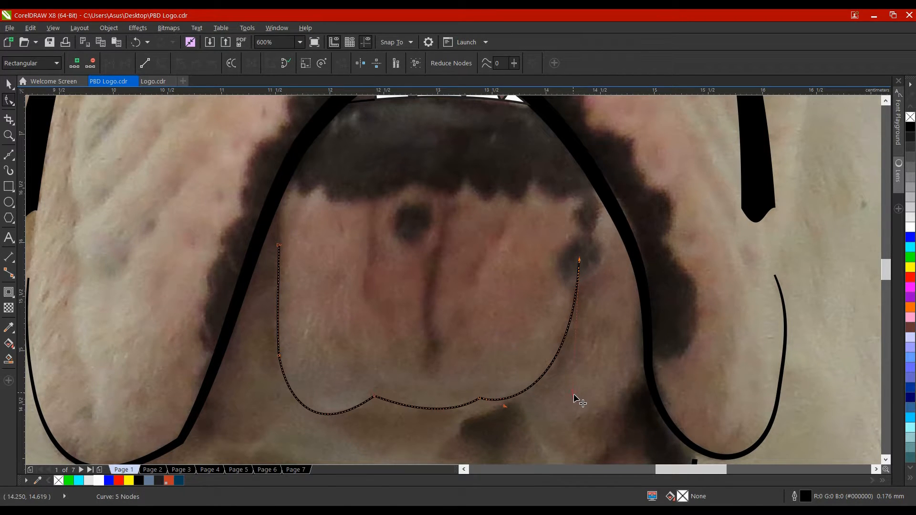
scroll(552, 354, down, 1)
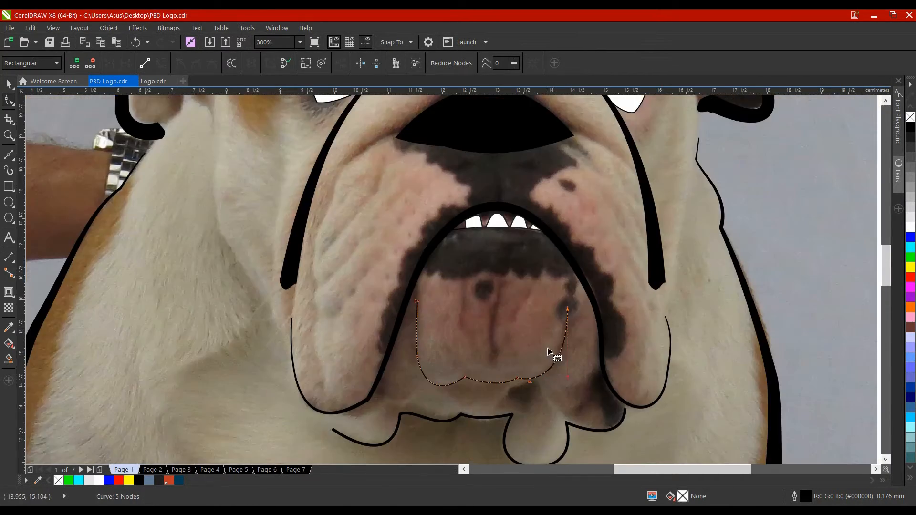
drag(548, 348, 386, 316)
- Save the logo file and delete the bulldog reference photo from behind the traced line art
scroll(416, 265, down, 1)
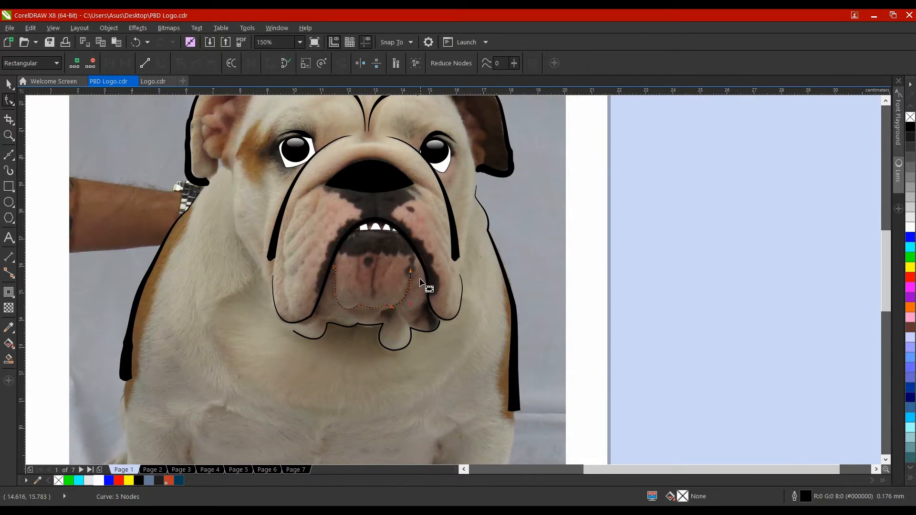
drag(417, 278, 447, 366)
drag(465, 281, 495, 224)
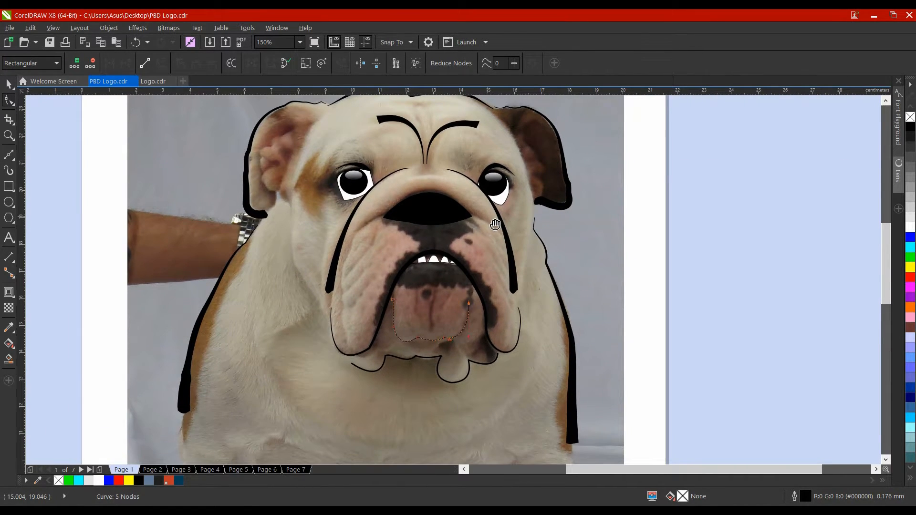
click(50, 42)
drag(631, 271, 637, 265)
click(600, 288)
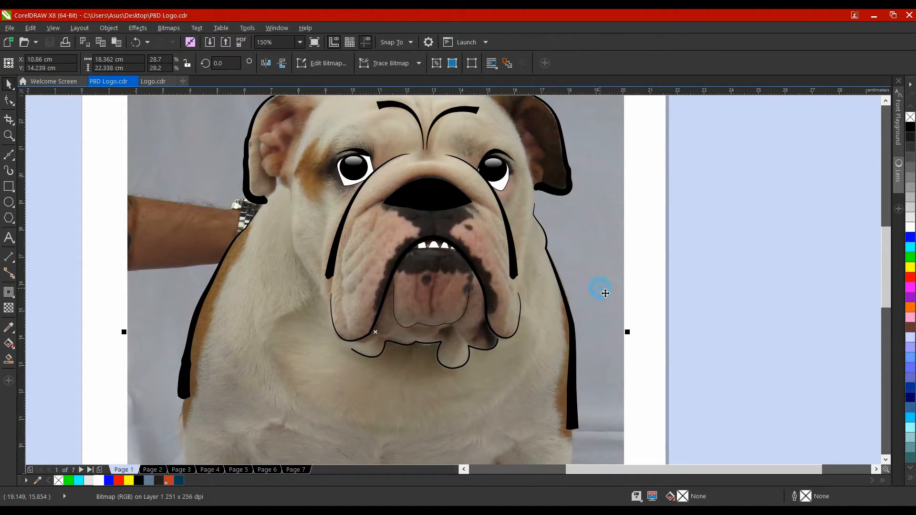
key(Delete)
drag(600, 288, 555, 286)
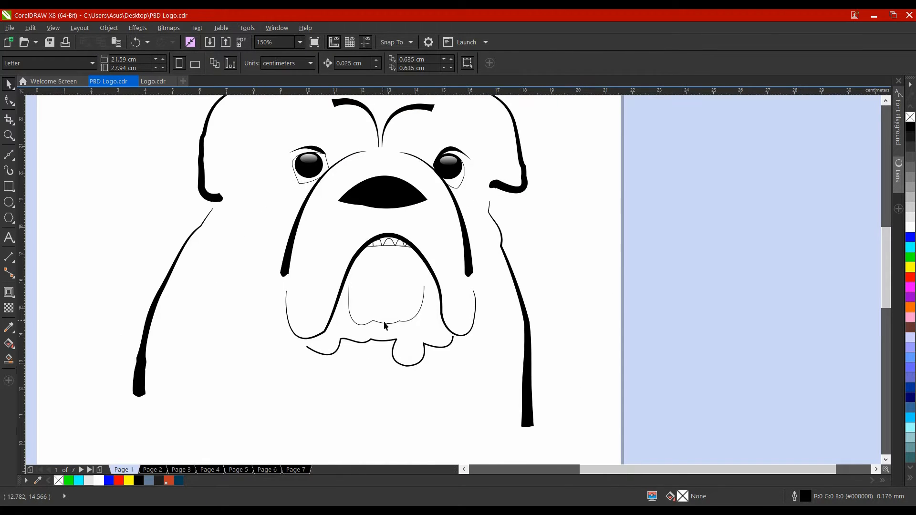
- Apply the custom artistic media brush that tapers at both ends to the lower jaw curve, at 0.3 cm stroke width
click(381, 325)
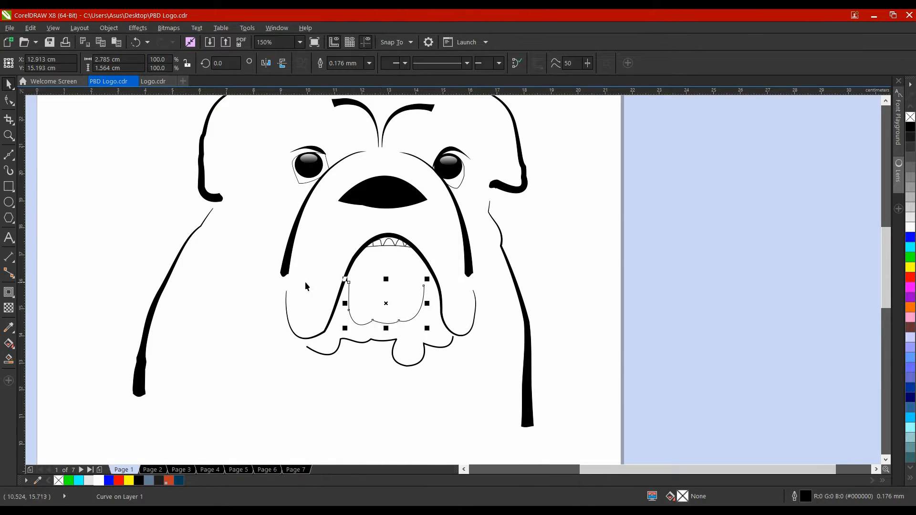
click(10, 172)
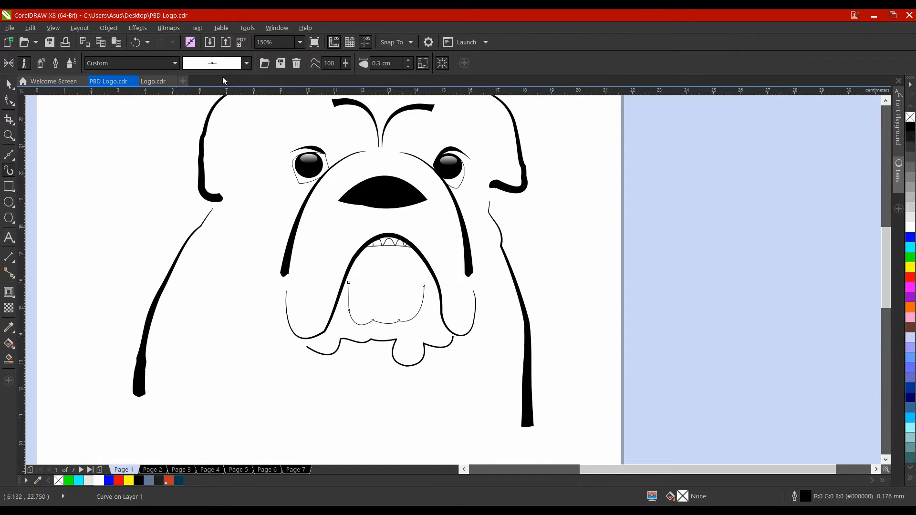
click(246, 63)
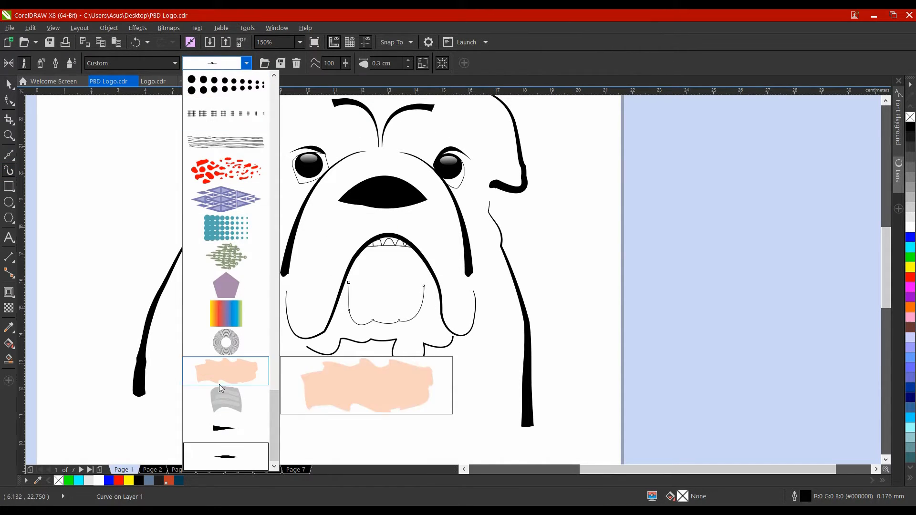
click(221, 448)
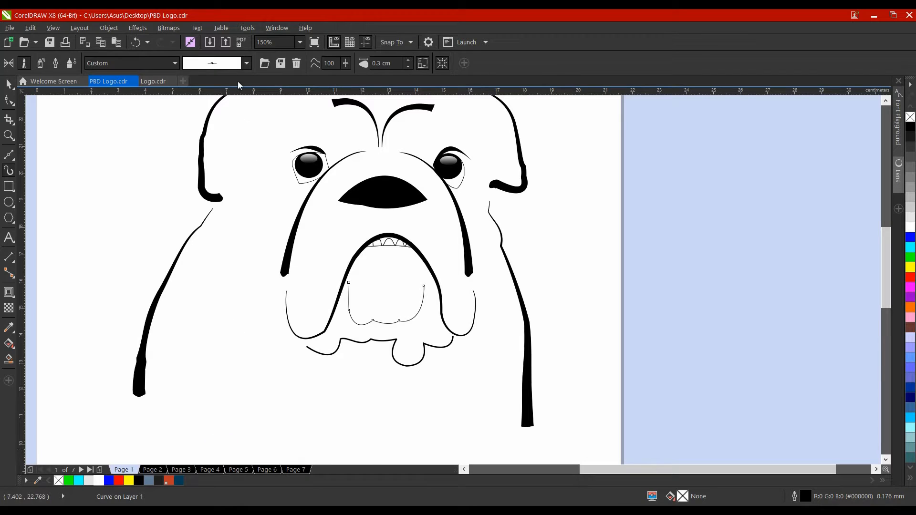
click(246, 63)
click(219, 89)
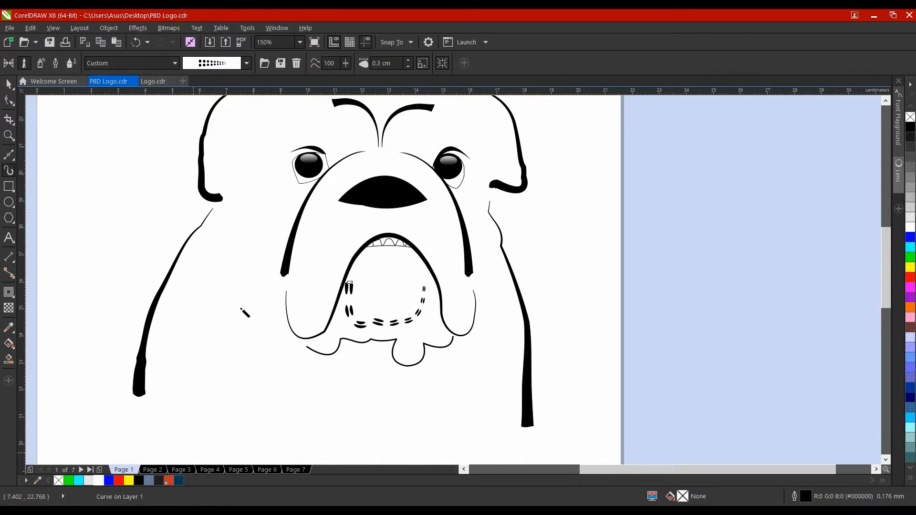
click(247, 66)
drag(274, 99, 279, 432)
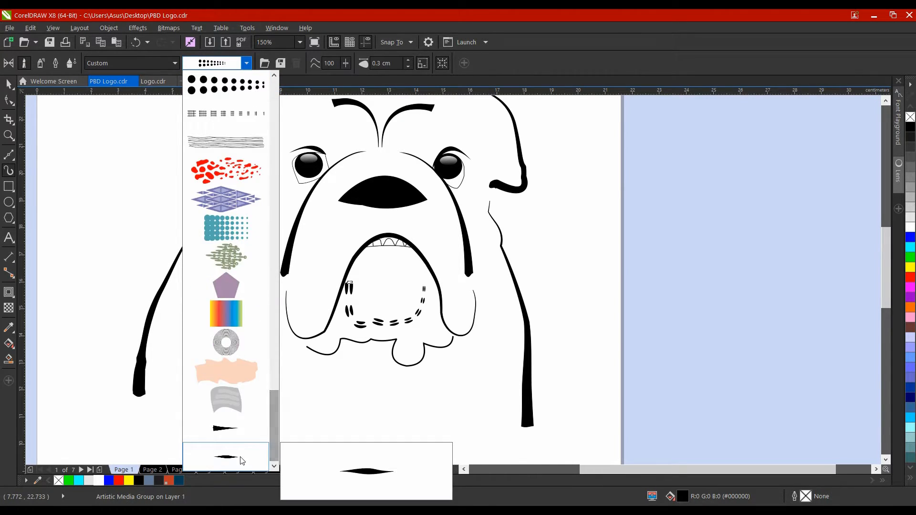
click(225, 456)
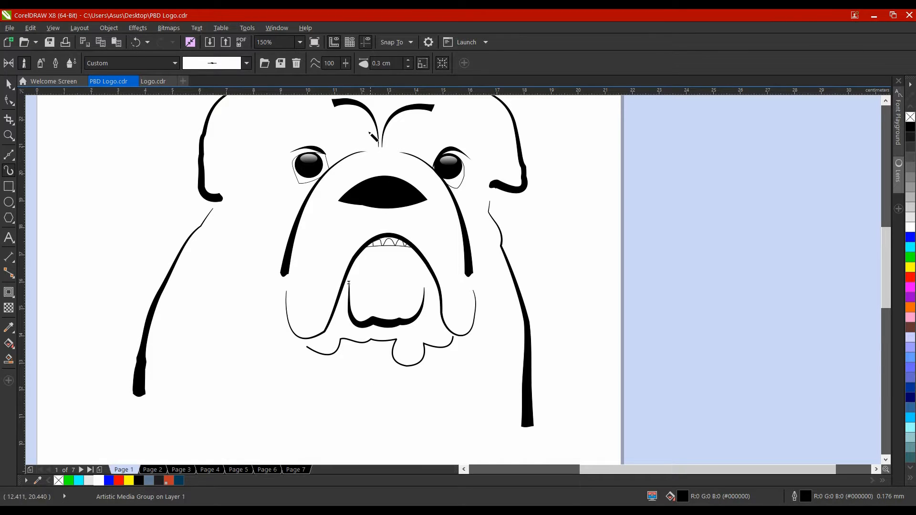
scroll(435, 266, down, 2)
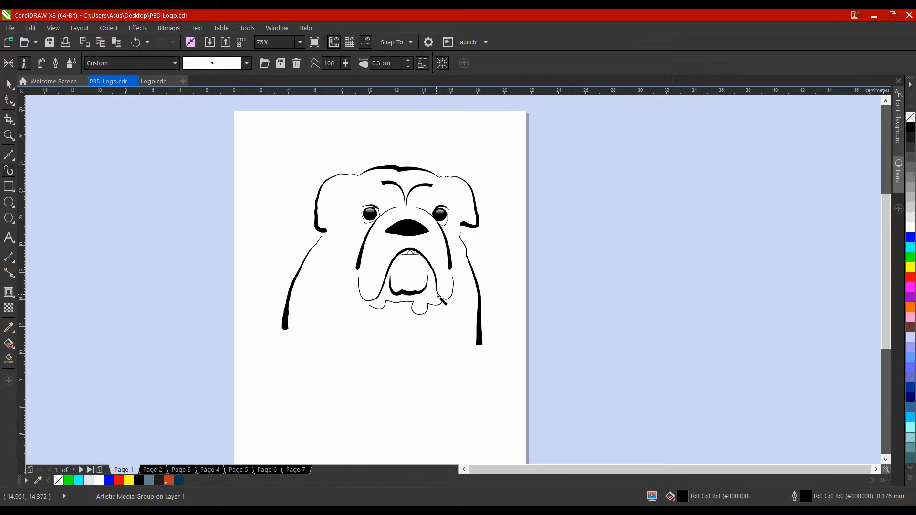
key(space)
click(617, 259)
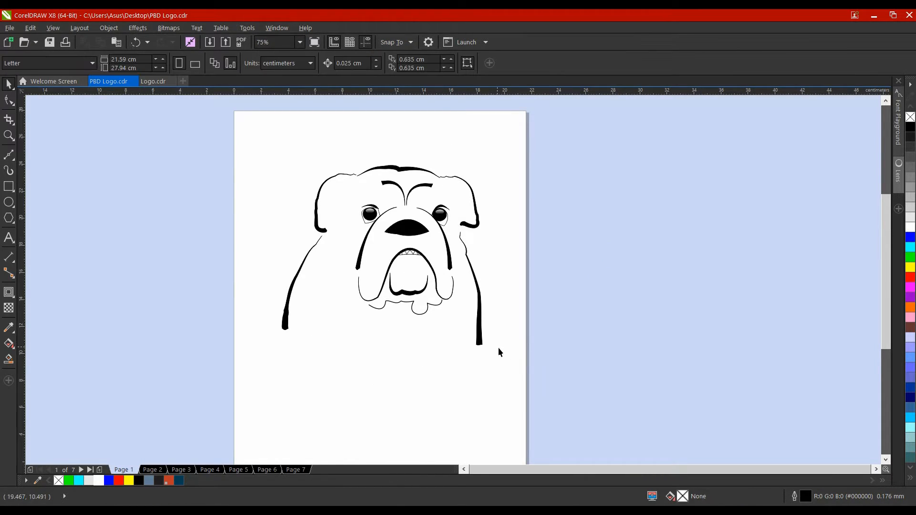
- Set the artistic media stroke width of the left and right shoulder lines to 0.55 cm
click(287, 324)
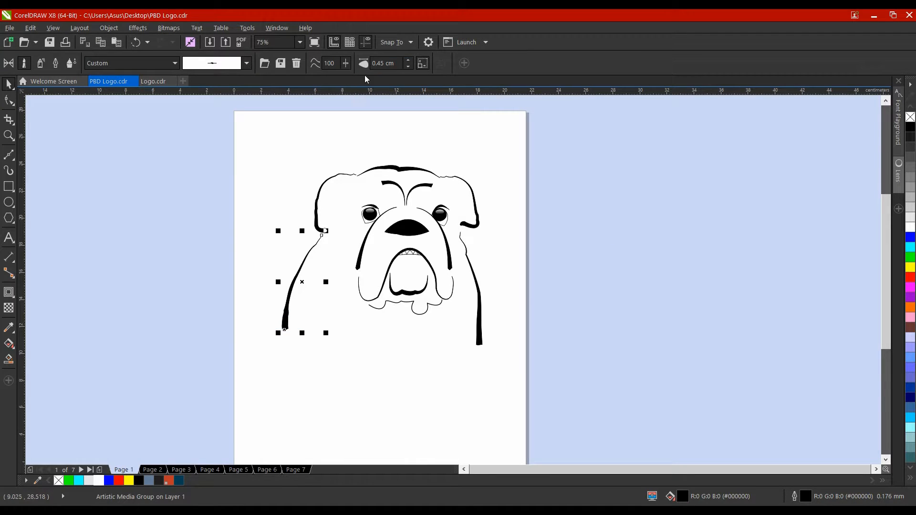
click(409, 61)
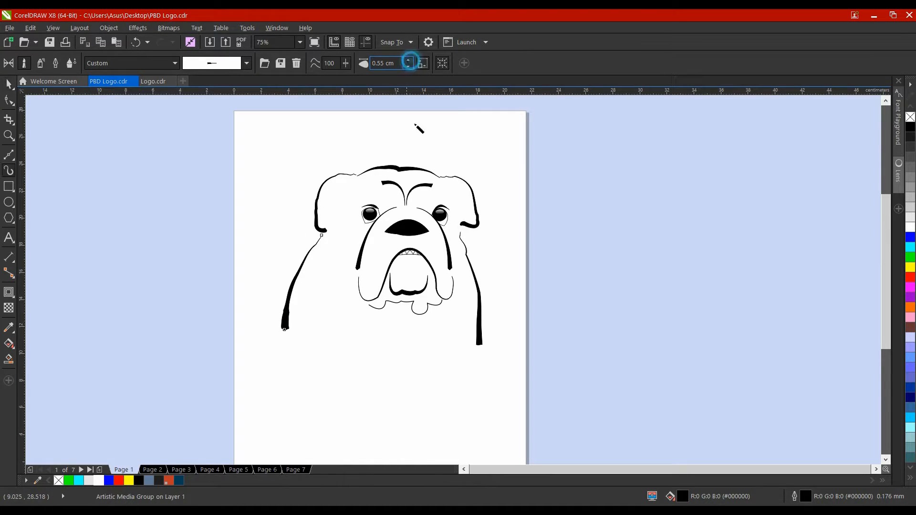
click(481, 344)
key(space)
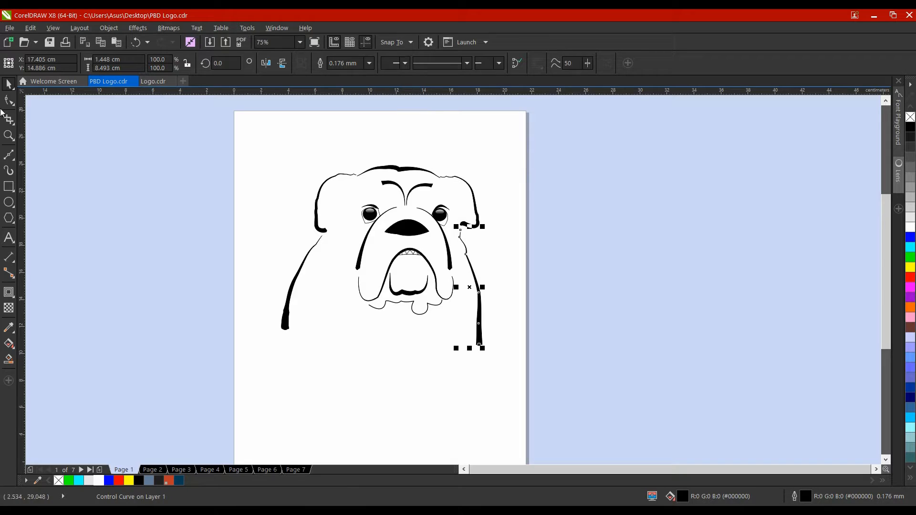
click(8, 170)
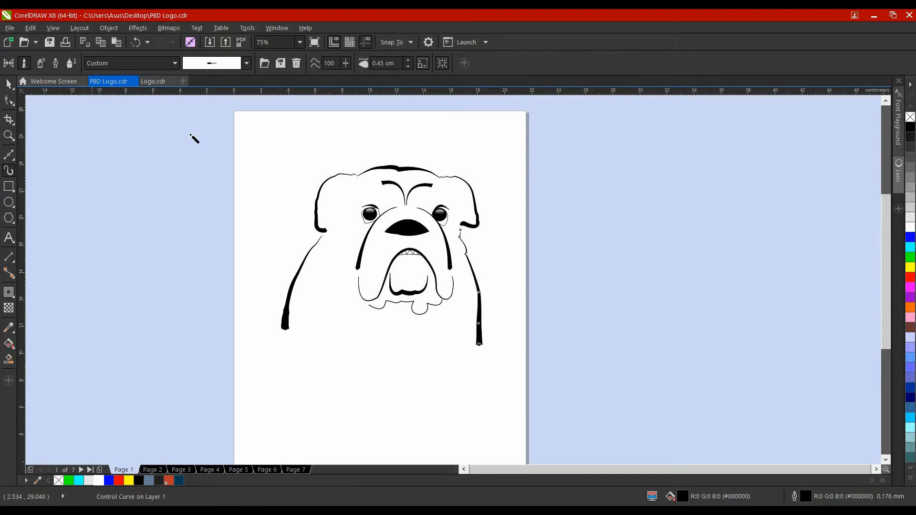
click(407, 60)
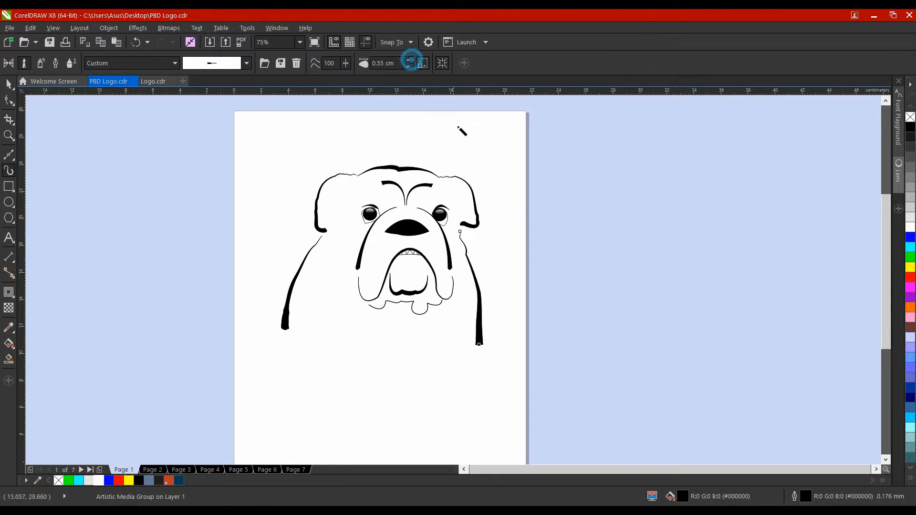
key(space)
click(539, 248)
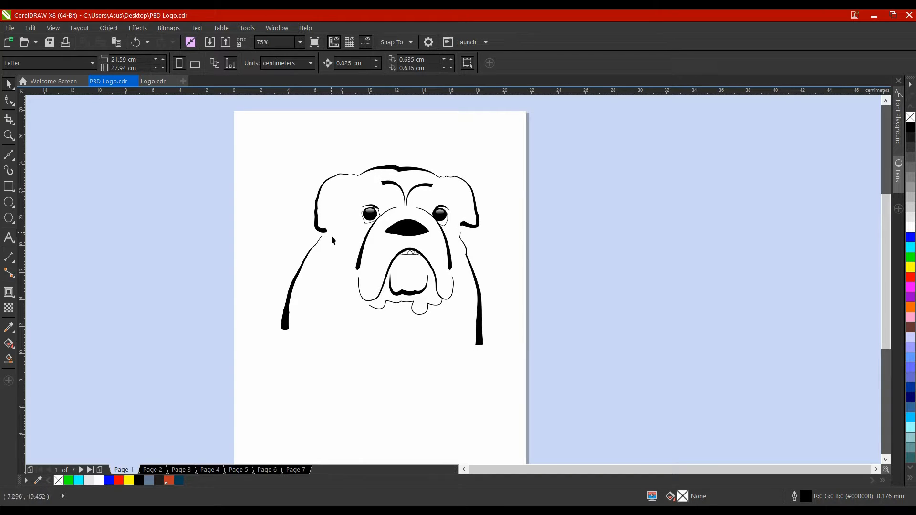
- Reshape the upper end of the left shoulder line into a smooth curve sweeping inward beneath the ear
scroll(331, 236, up, 5)
click(263, 242)
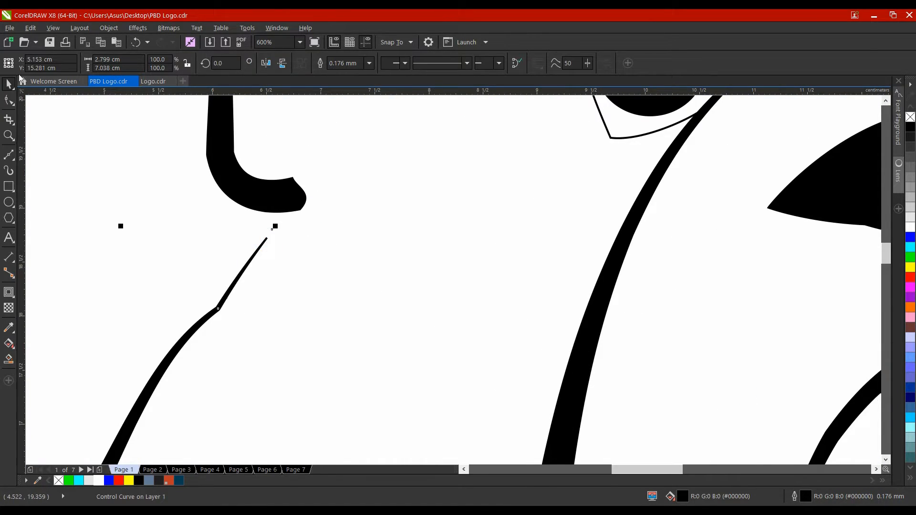
click(10, 101)
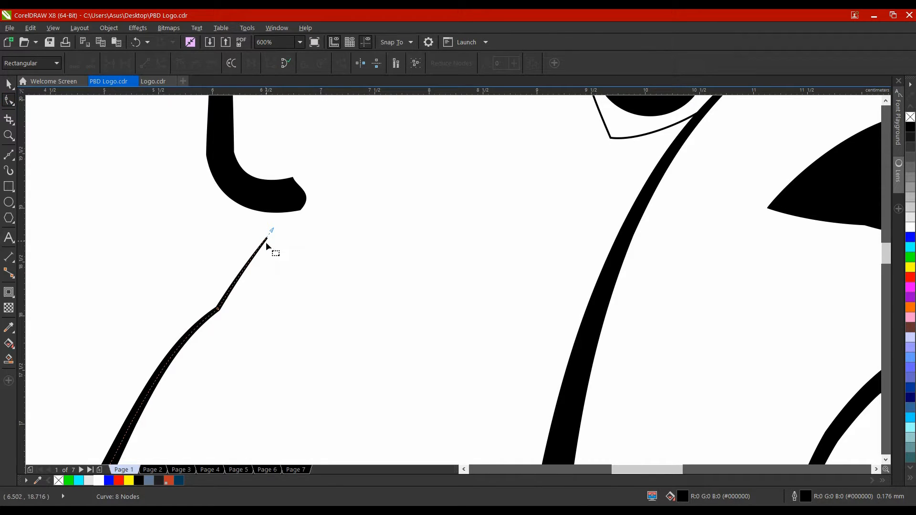
mouse_move(268, 241)
mouse_down()
mouse_move(293, 235)
mouse_move(266, 240)
mouse_up()
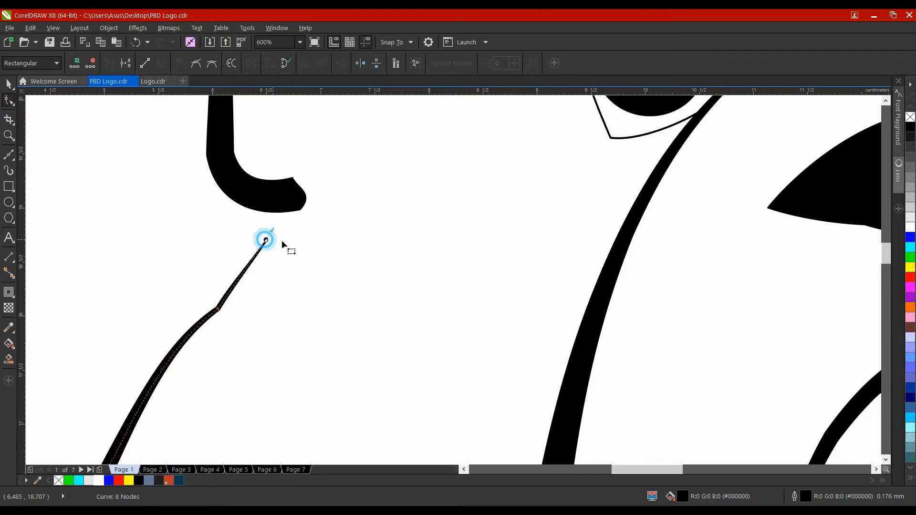
click(282, 244)
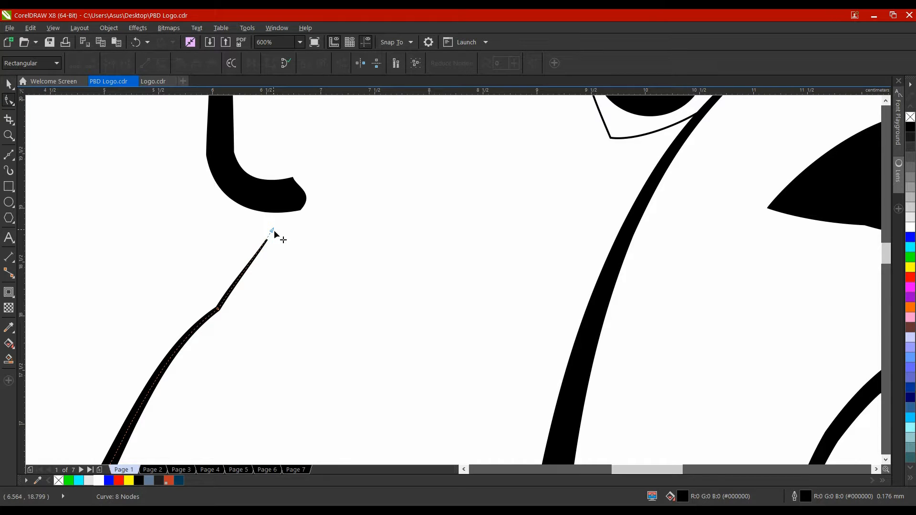
mouse_move(275, 234)
mouse_down()
mouse_move(328, 231)
mouse_move(279, 250)
mouse_up()
scroll(262, 301, down, 1)
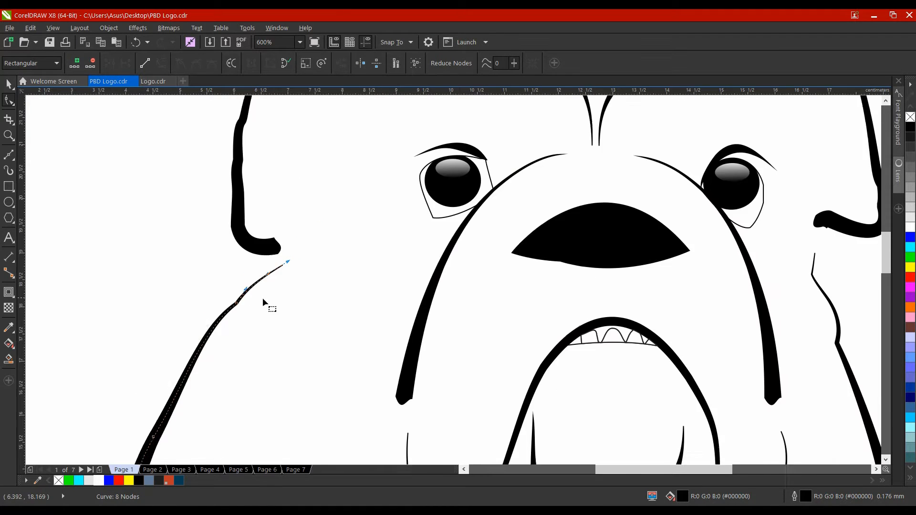
- Move the top end node of the right shoulder line slightly up and to the left beneath the ear
drag(409, 288, 182, 233)
scroll(594, 205, up, 2)
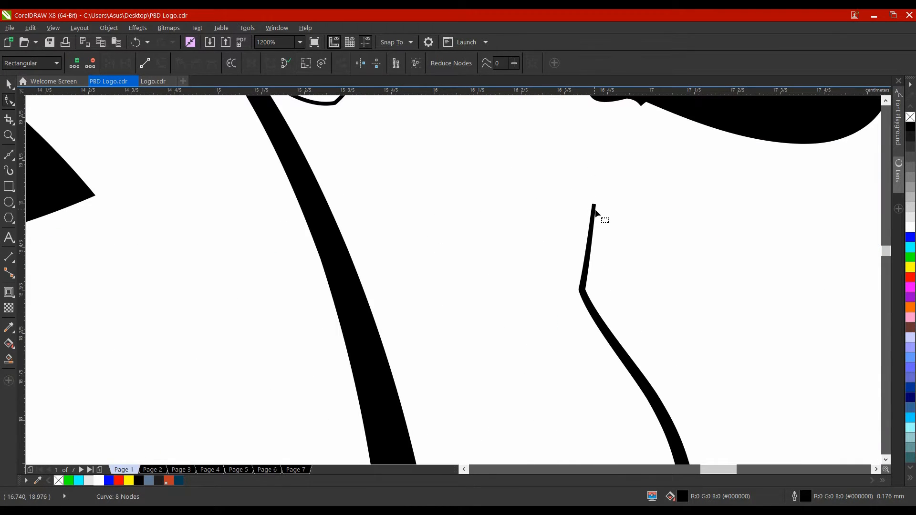
click(595, 206)
click(594, 206)
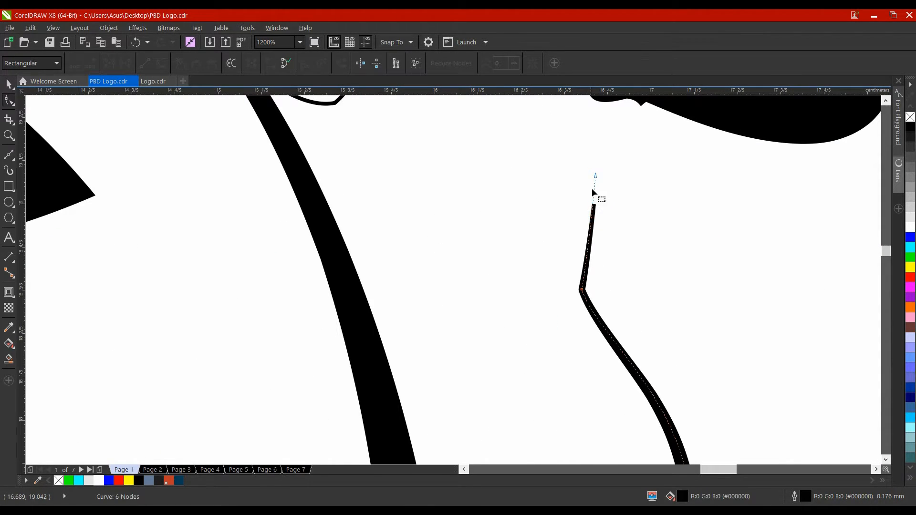
drag(596, 179, 572, 148)
scroll(587, 198, down, 8)
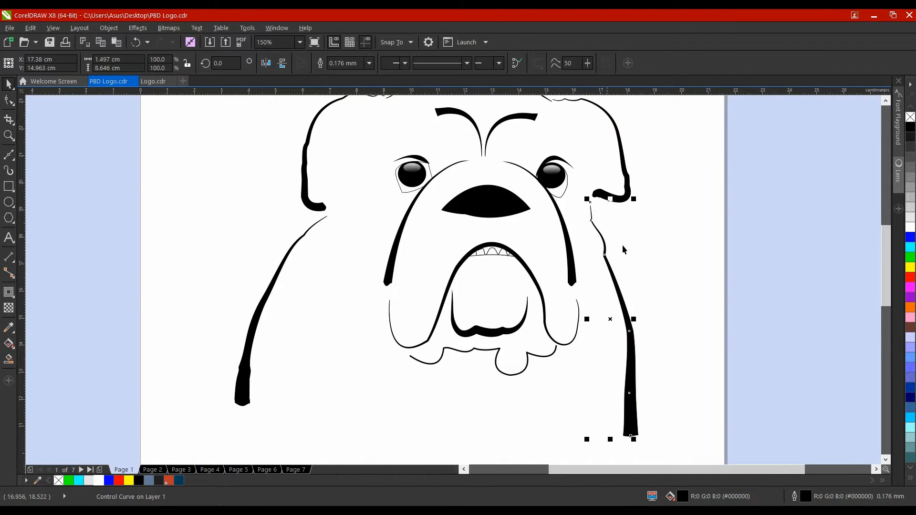
key(space)
click(650, 251)
drag(655, 256, 462, 224)
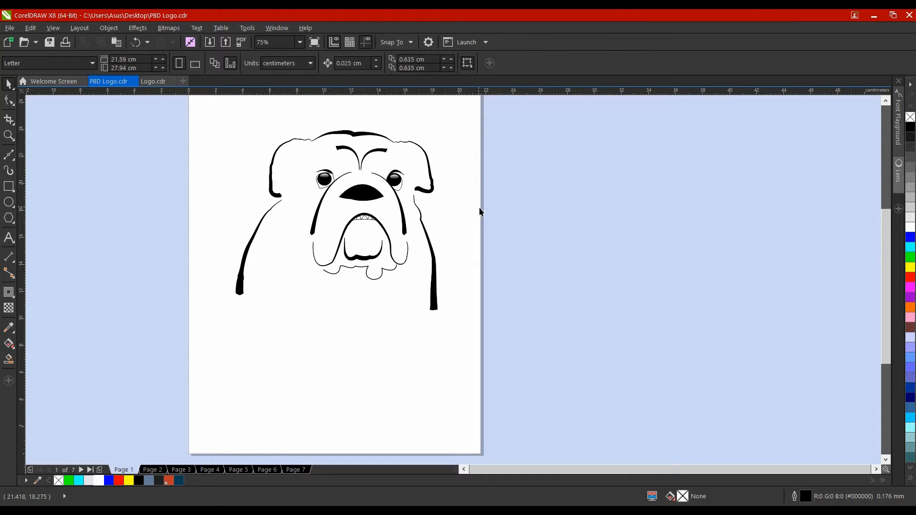
- Paste the copied Union Jack flag artwork onto Page 7
click(296, 470)
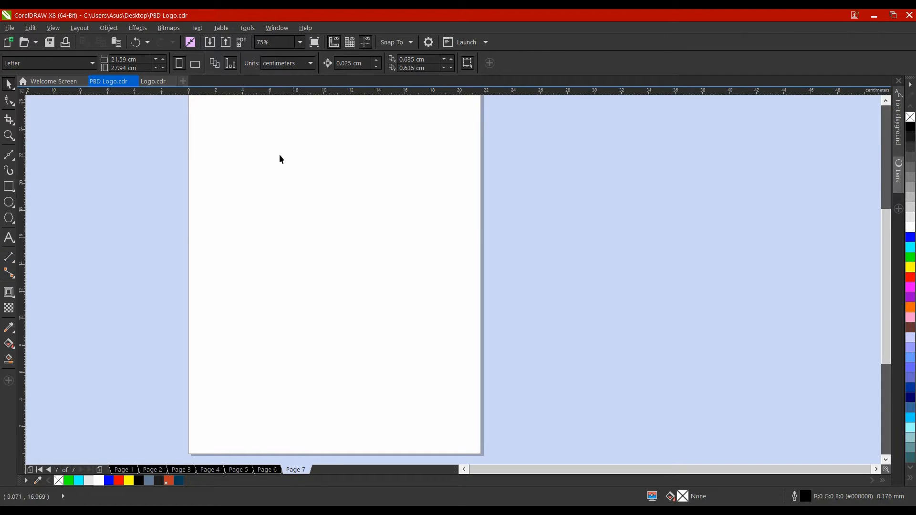
scroll(360, 153, up, 2)
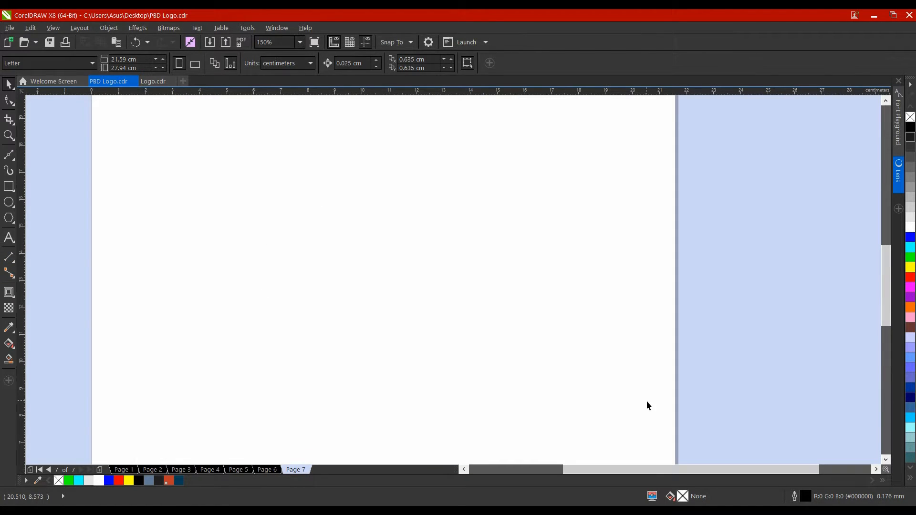
key(ctrl+v)
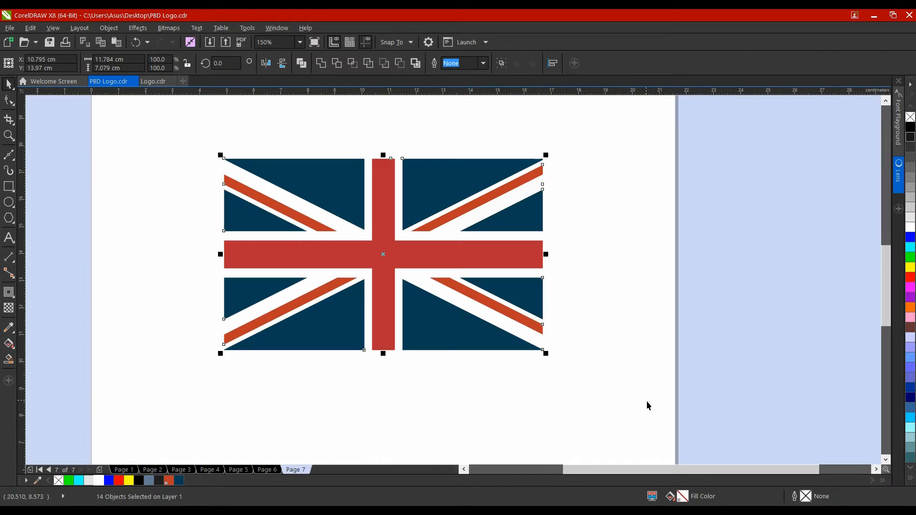
click(619, 337)
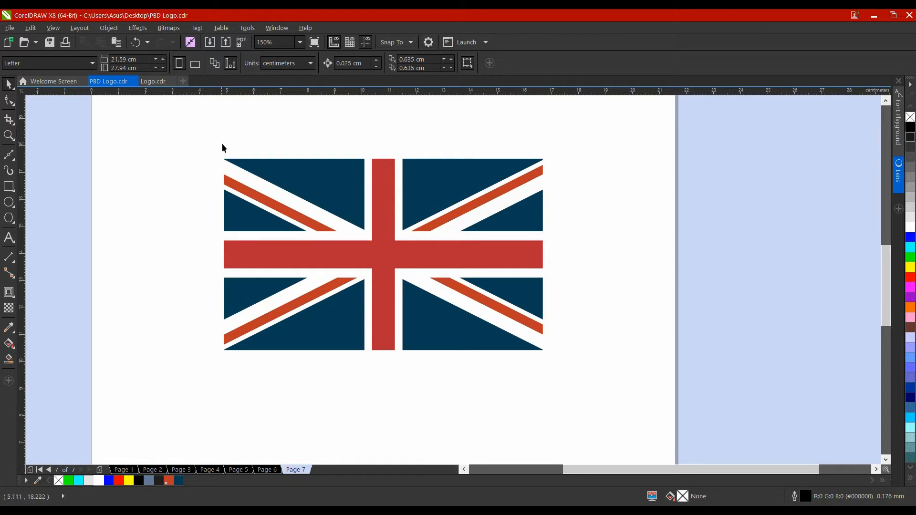
- Select all pieces of the flag, try moving the lower-right blue triangle on its own, and undo the move
drag(197, 141, 570, 389)
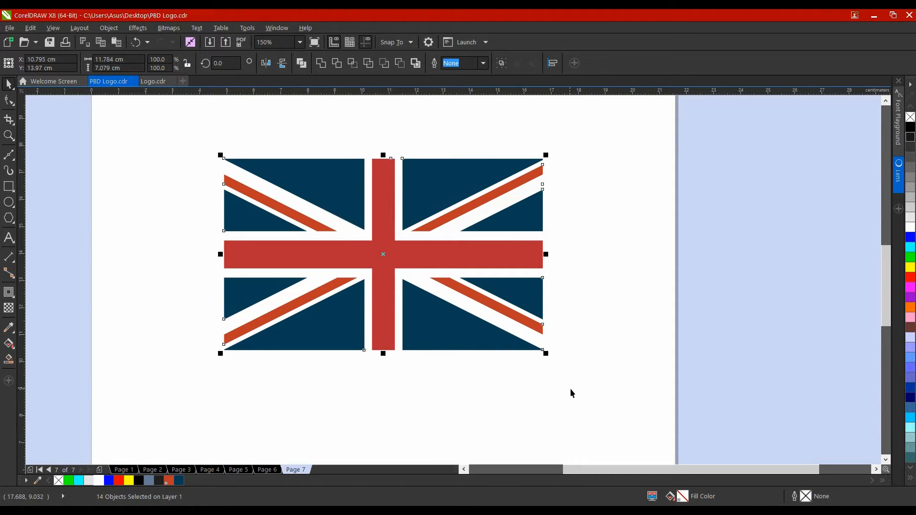
click(471, 368)
drag(450, 338, 464, 358)
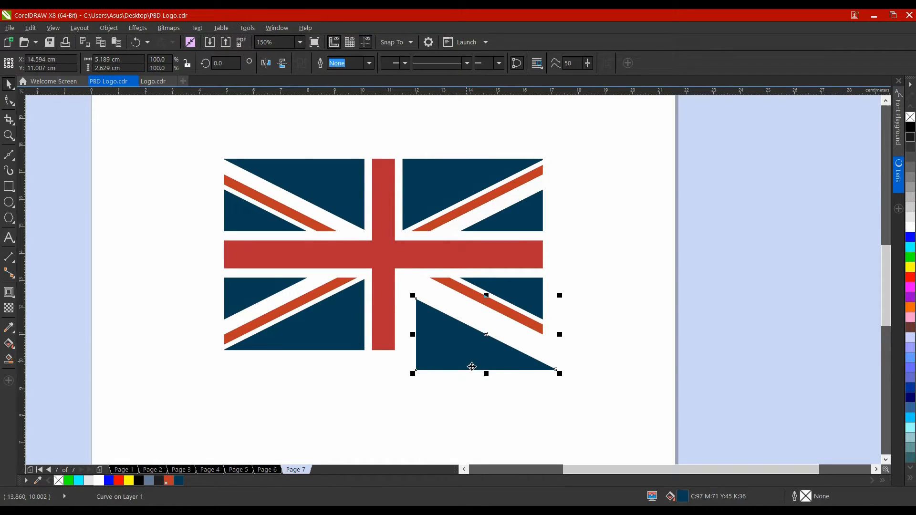
key(ctrl+z)
click(576, 313)
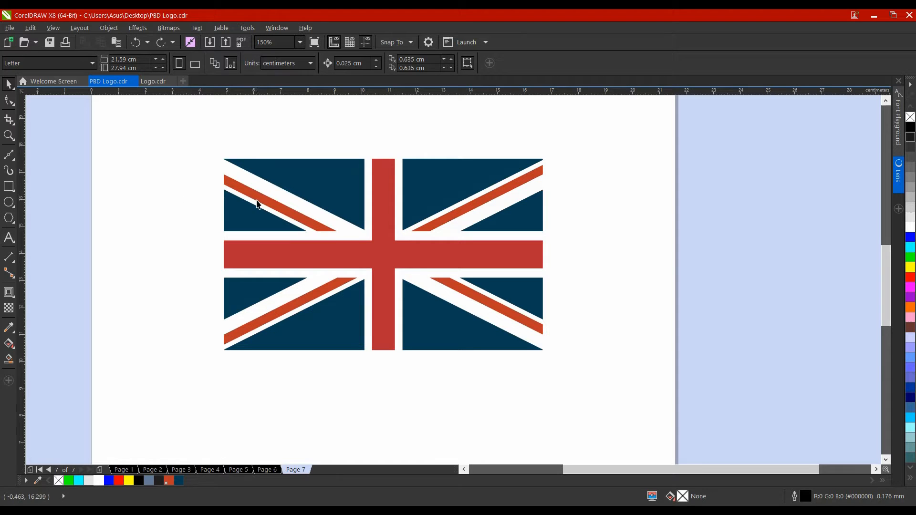
drag(203, 144, 635, 400)
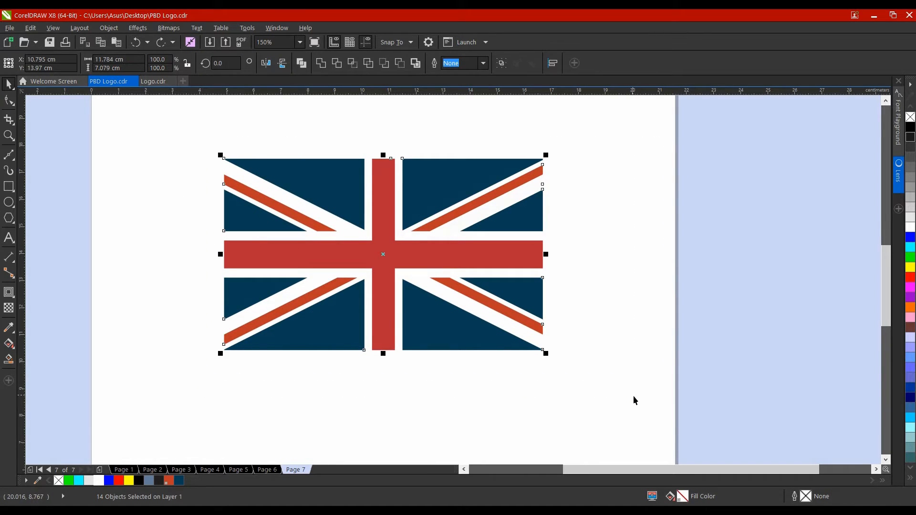
click(594, 282)
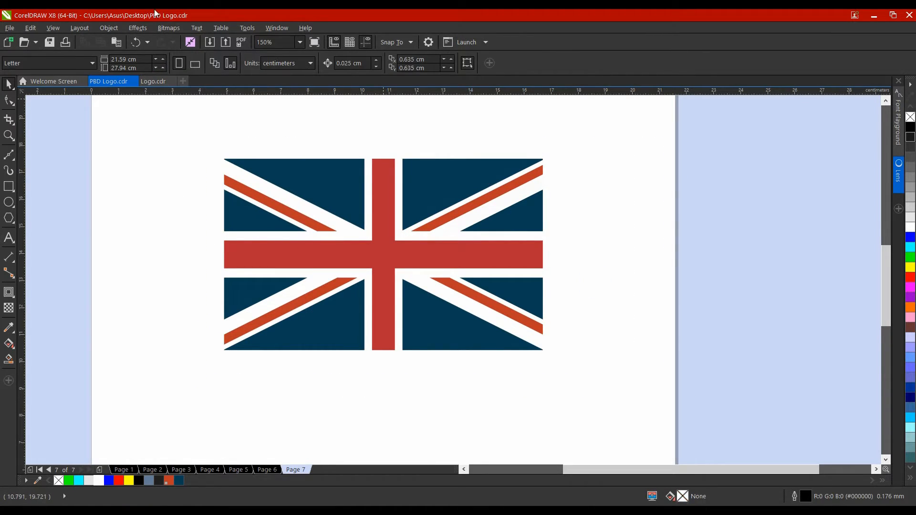
- Display the Lens effect settings beside the Union Jack on Page 7
click(275, 28)
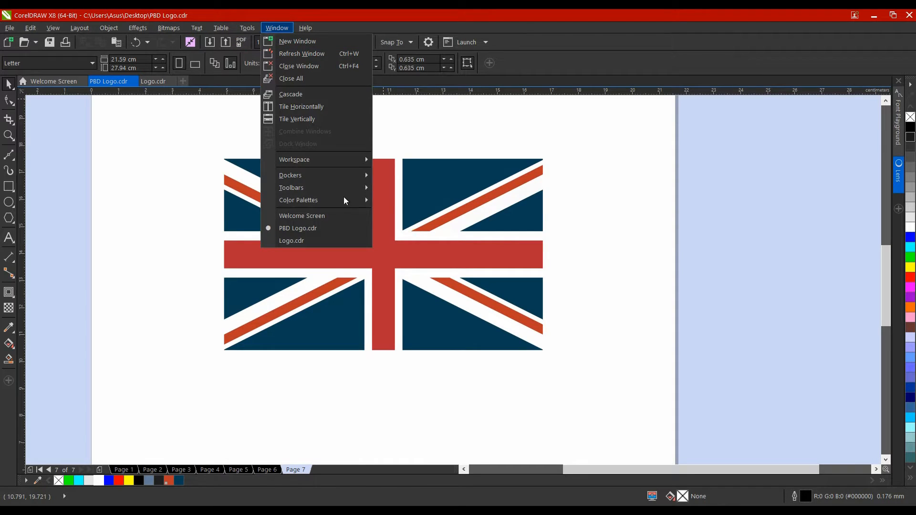
mouse_move(335, 173)
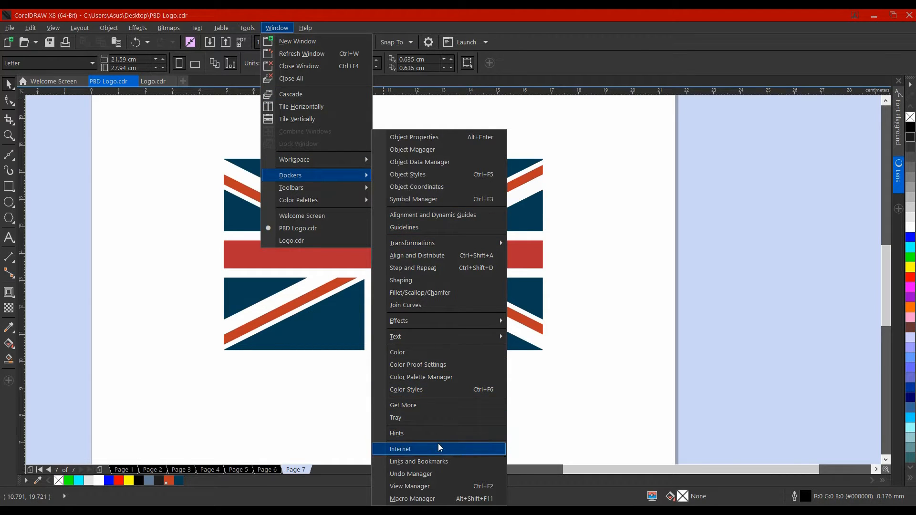
mouse_move(441, 322)
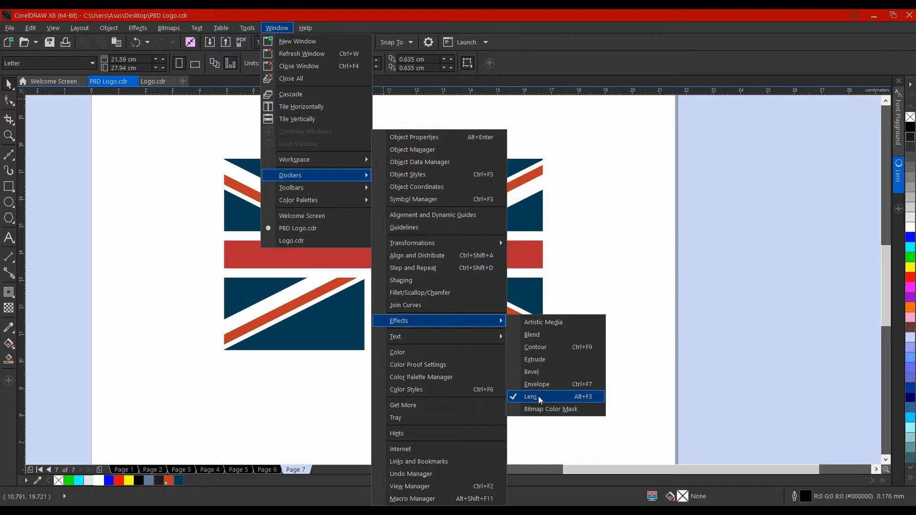
click(803, 315)
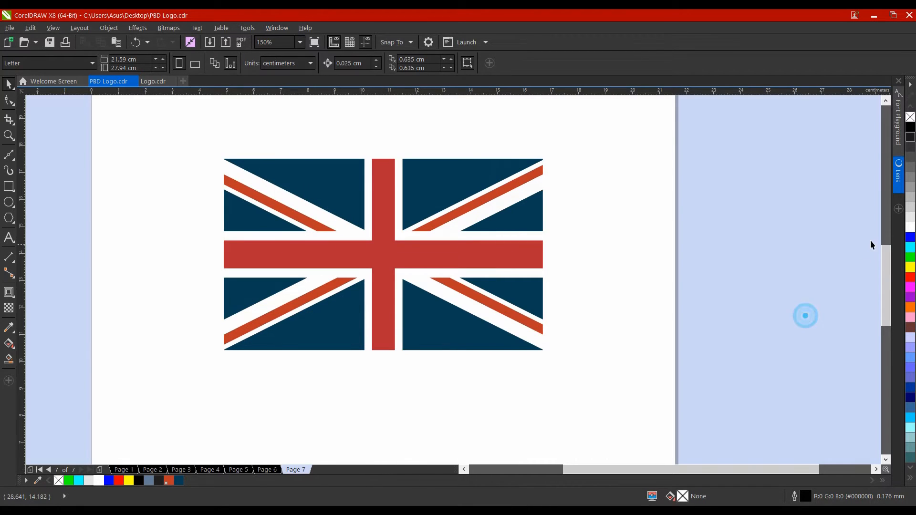
click(899, 179)
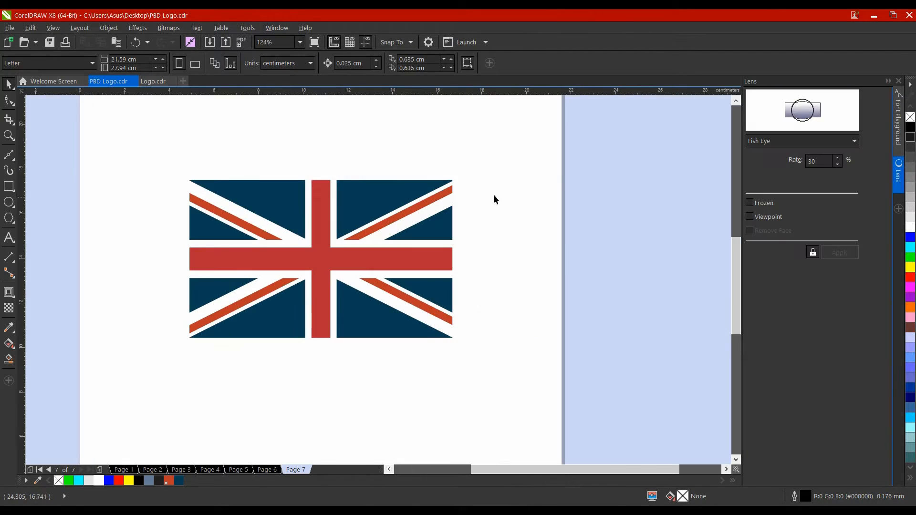
- Draw a circle about 6.16 cm in diameter over the middle of the Union Jack
click(9, 202)
drag(259, 211, 385, 312)
key(space)
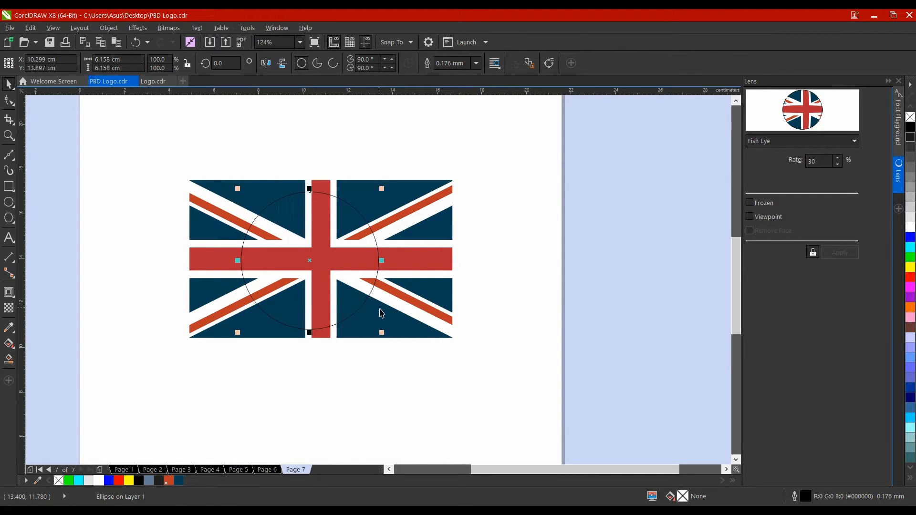
- Center the circle on the flag and apply a Fish Eye lens with a 35% rate to it
click(441, 251)
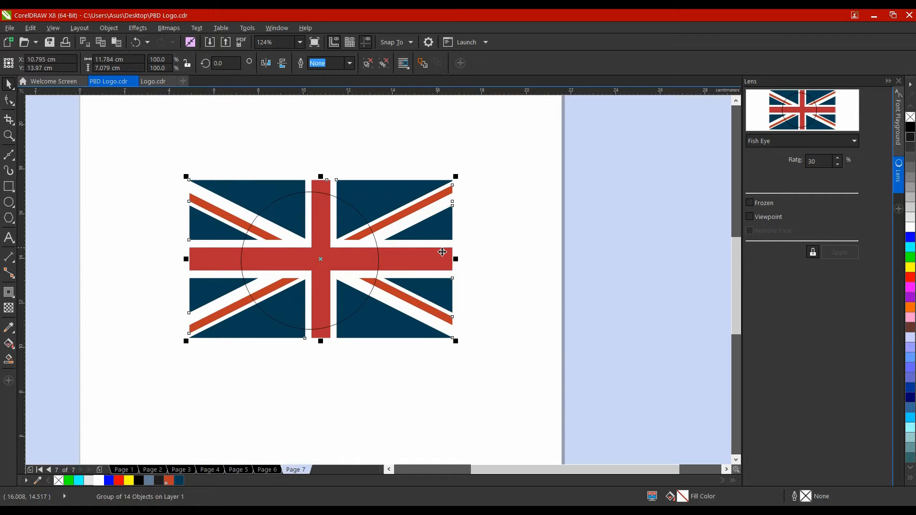
click(355, 245)
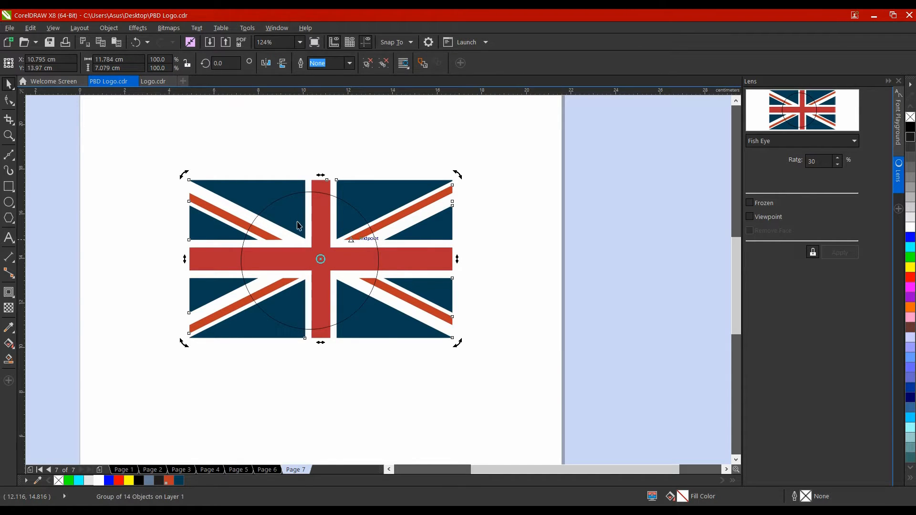
click(363, 166)
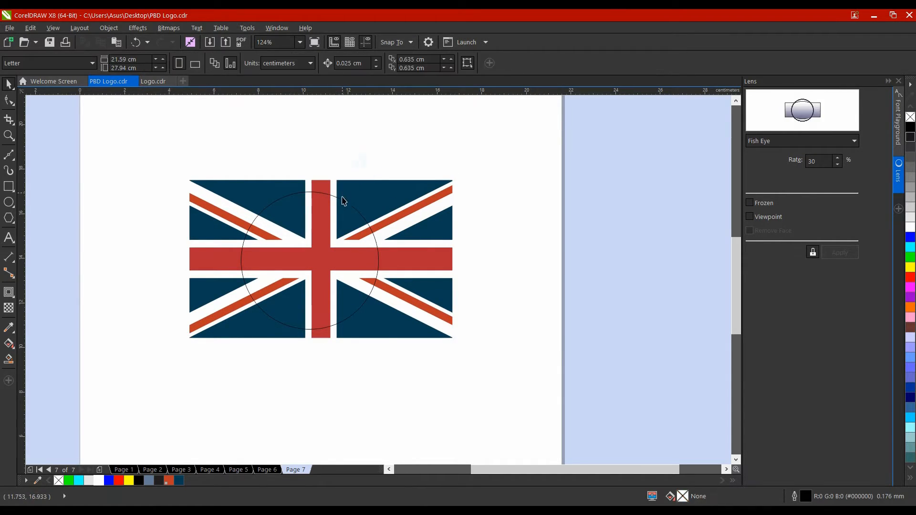
click(342, 198)
key(p)
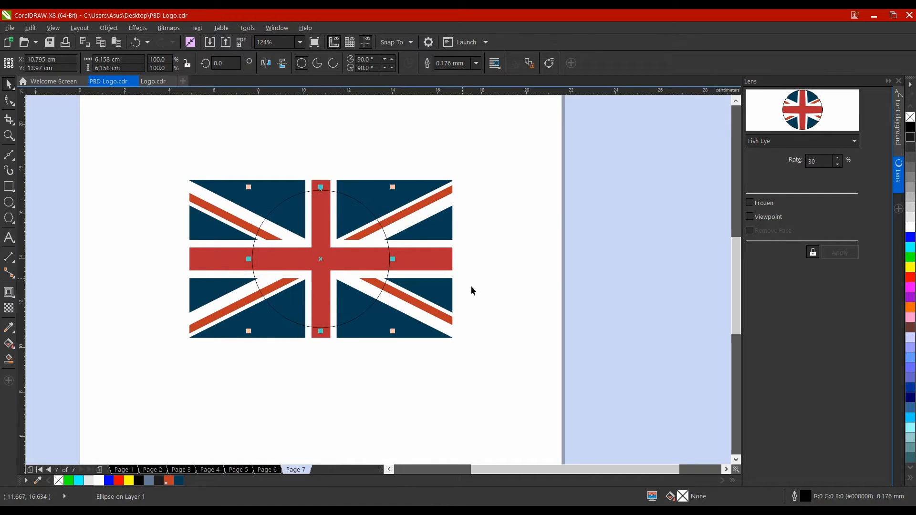
click(837, 158)
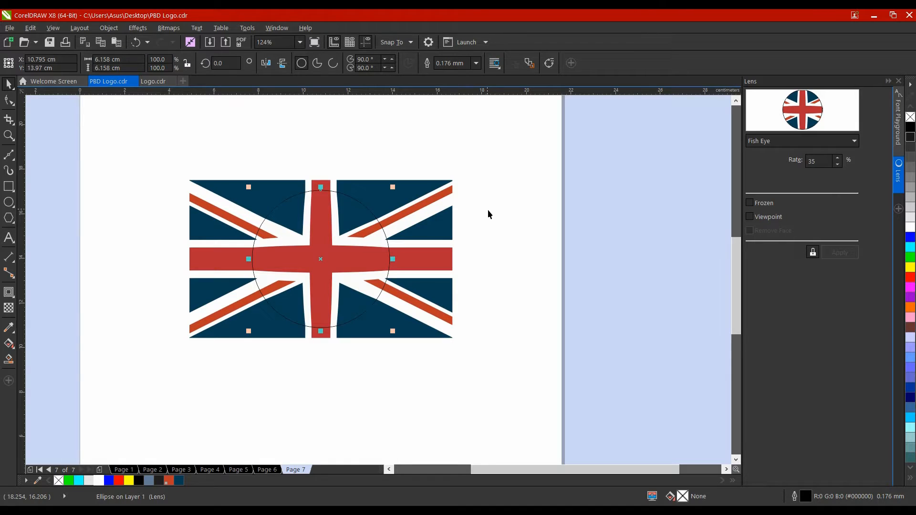
- Try freezing the fish-eye lens and placing the frozen flag circle below the flag
click(749, 203)
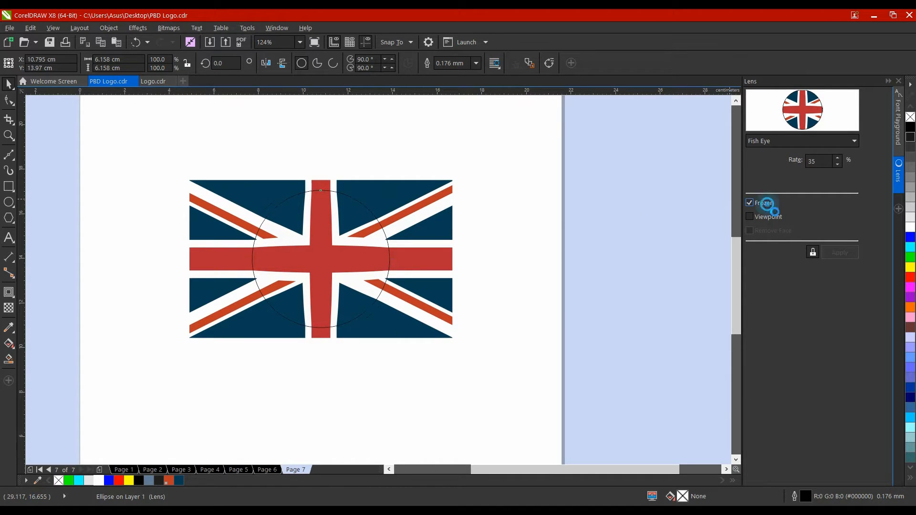
scroll(572, 253, down, 2)
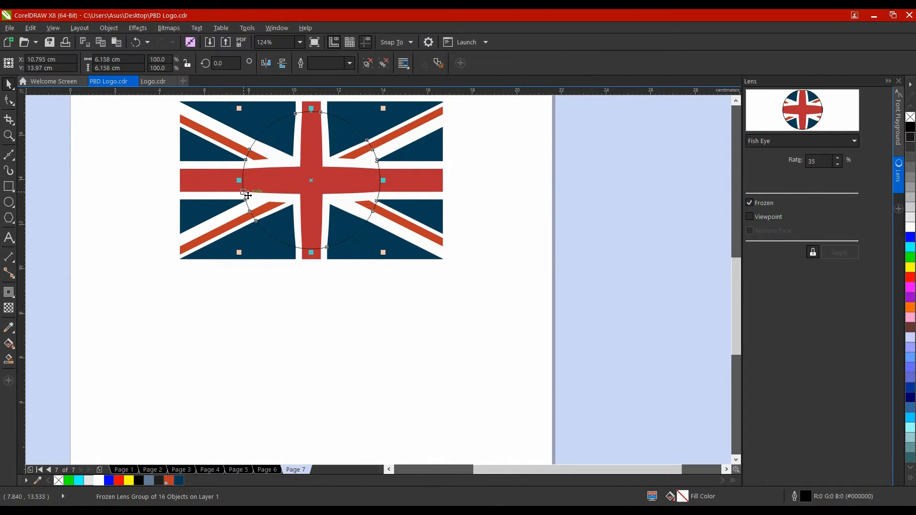
drag(327, 186, 325, 354)
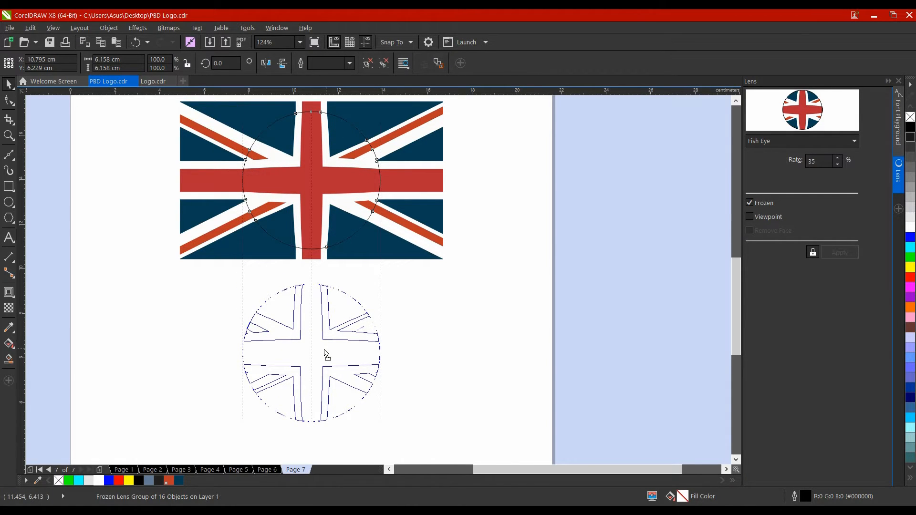
drag(325, 354, 325, 353)
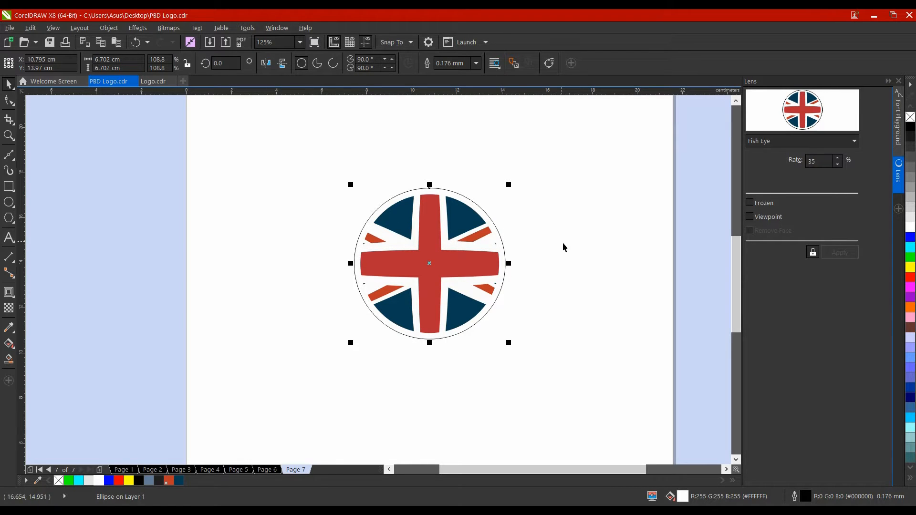
- Step back and forth through the edit history to restore the unfrozen fish-eye circle on the flag
key(ctrl+z)
key(ctrl+z)
key(ctrl+z)
key(ctrl+z)
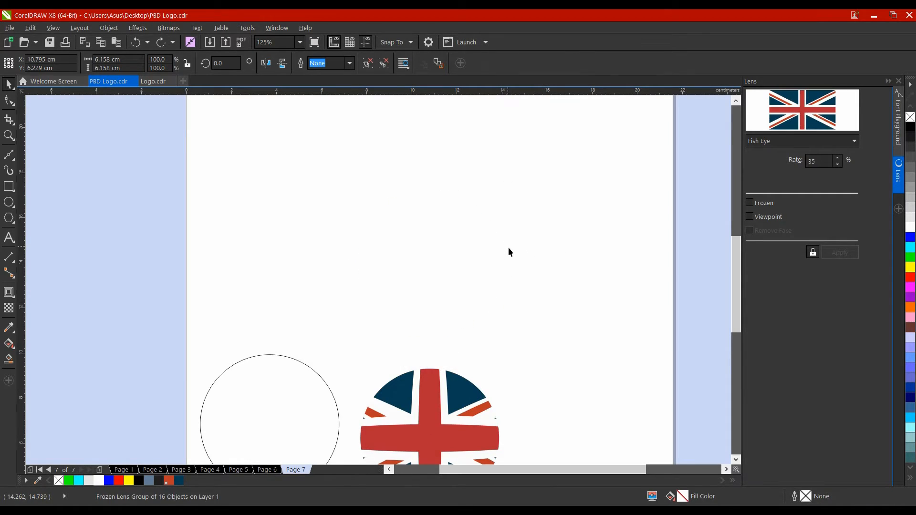
key(ctrl+shift+z)
key(ctrl+shift+z)
key(ctrl+shift+z)
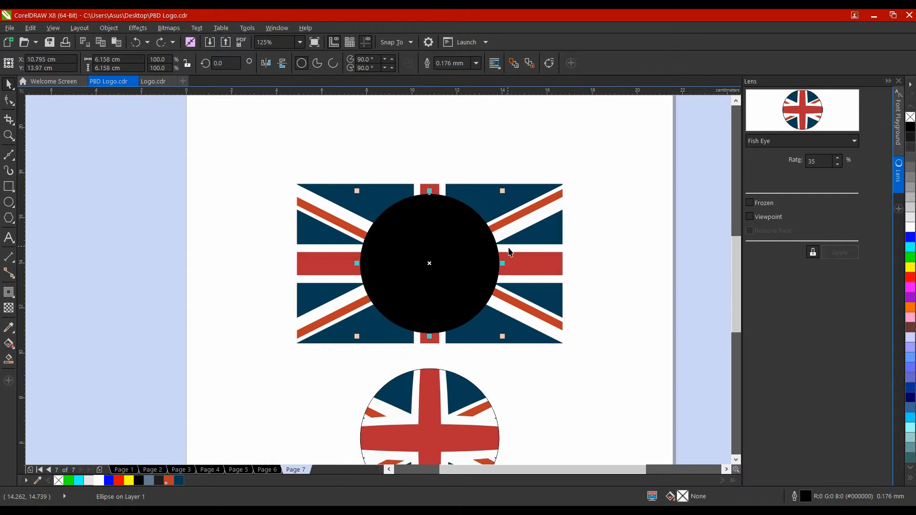
key(ctrl+shift+z)
key(ctrl+shift+z)
key(ctrl+shift+z)
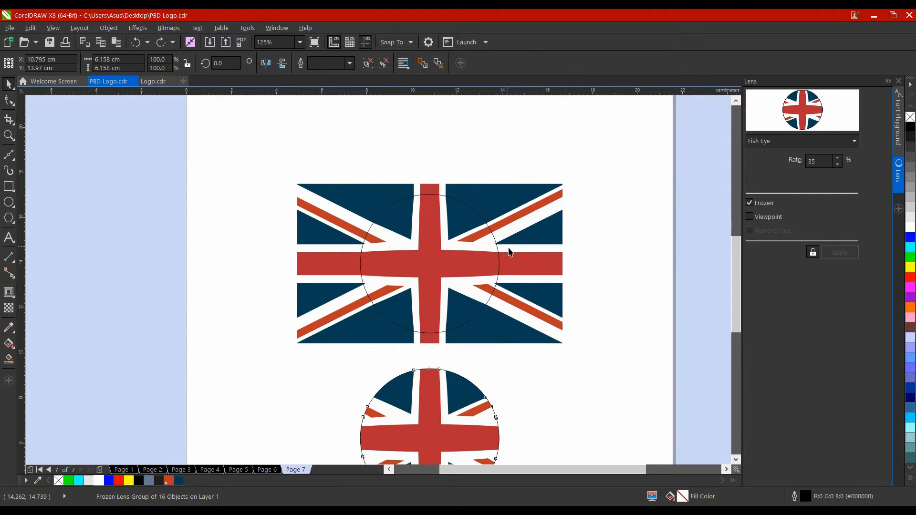
key(ctrl+z)
key(ctrl+z)
key(ctrl+z)
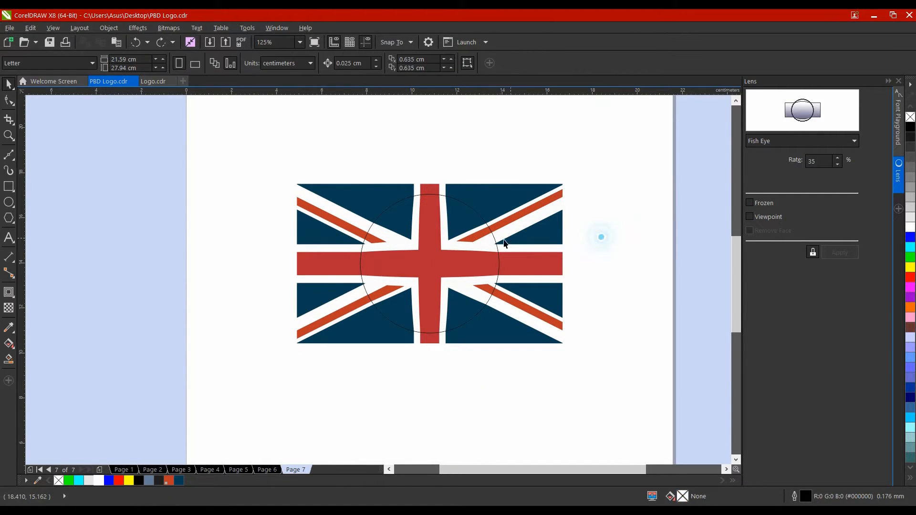
key(ctrl+shift+z)
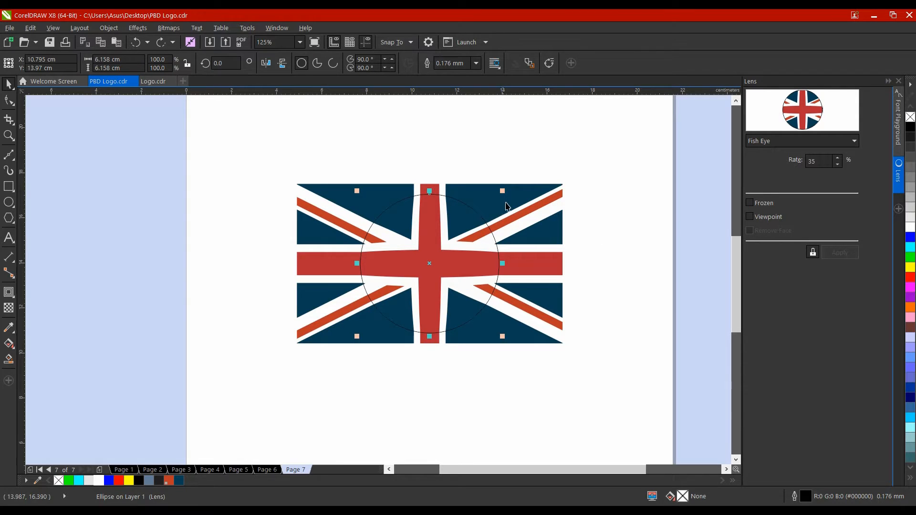
- Enlarge the lens circle about its center to 7.079 cm wide and 6.893 cm high, just inside the flag's upper and lower edges
drag(502, 191, 522, 190)
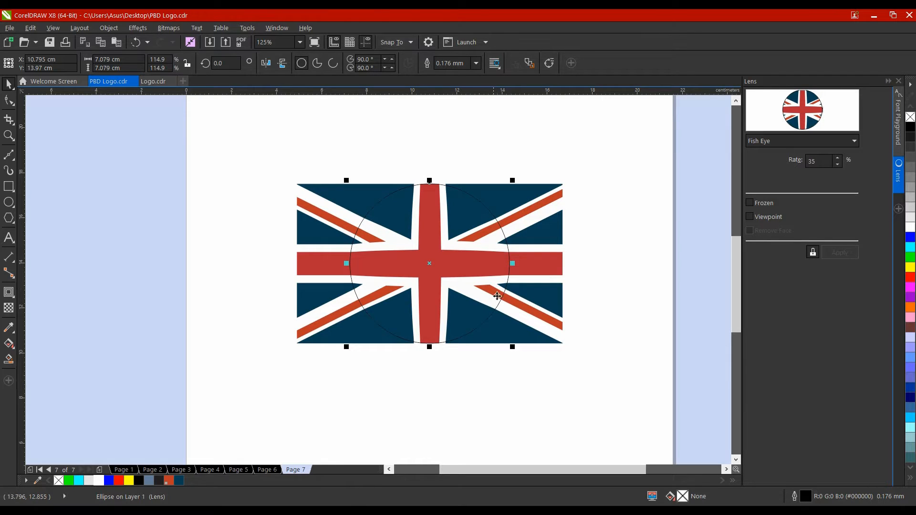
scroll(432, 181, up, 5)
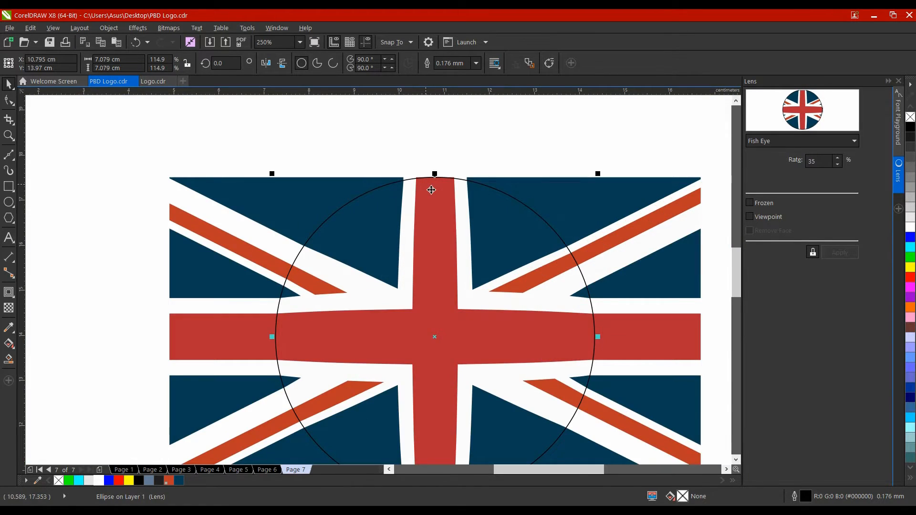
drag(443, 172, 444, 200)
scroll(444, 200, down, 5)
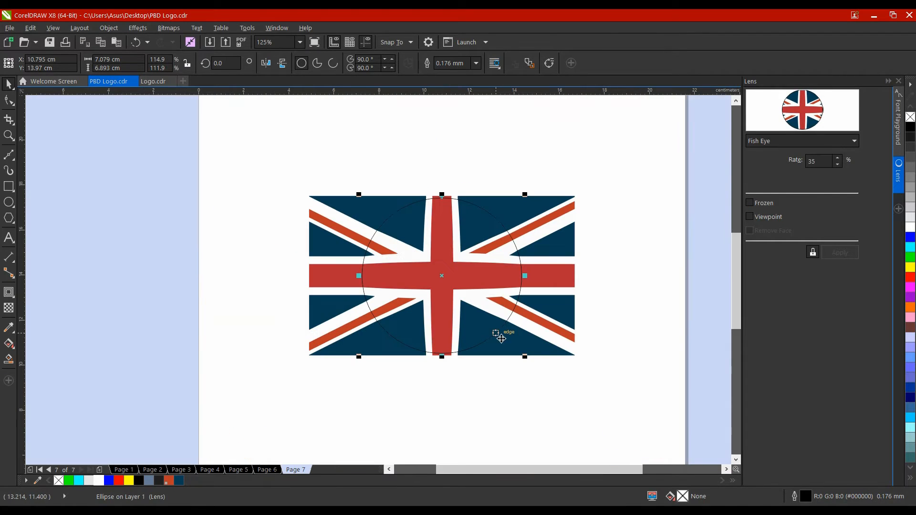
- Try moving the unfrozen lens circle below the flag, and undo the move
click(483, 398)
key(F7)
drag(499, 370, 457, 288)
key(space)
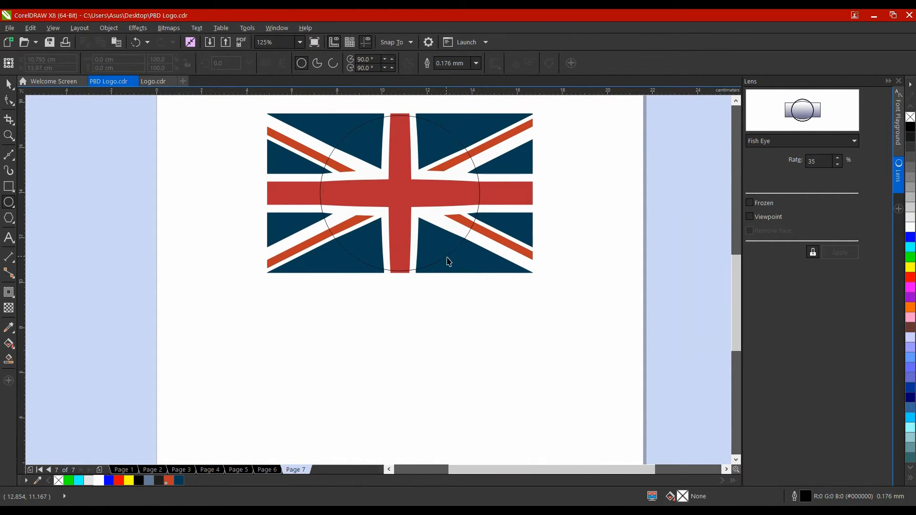
click(446, 258)
drag(423, 217, 420, 376)
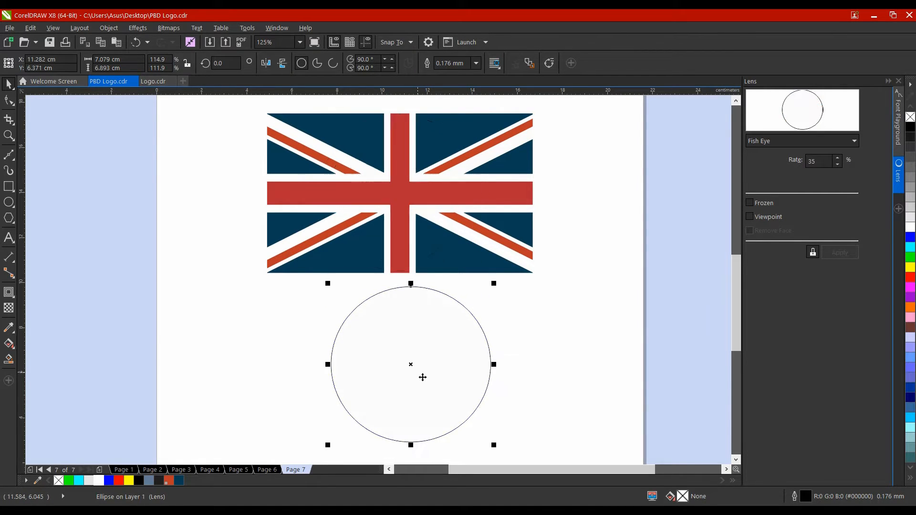
key(ctrl+z)
- Freeze the enlarged fish-eye lens and move the frozen circle straight down below the flag
click(749, 203)
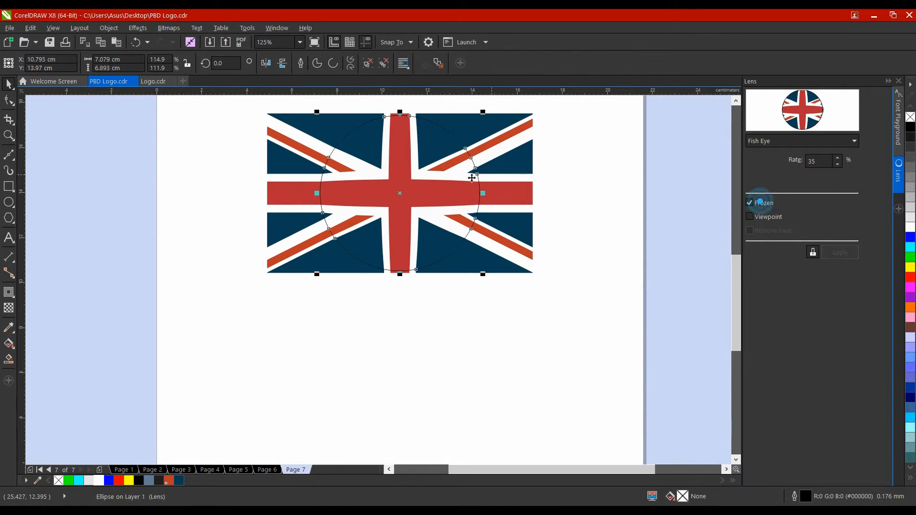
drag(424, 180, 430, 360)
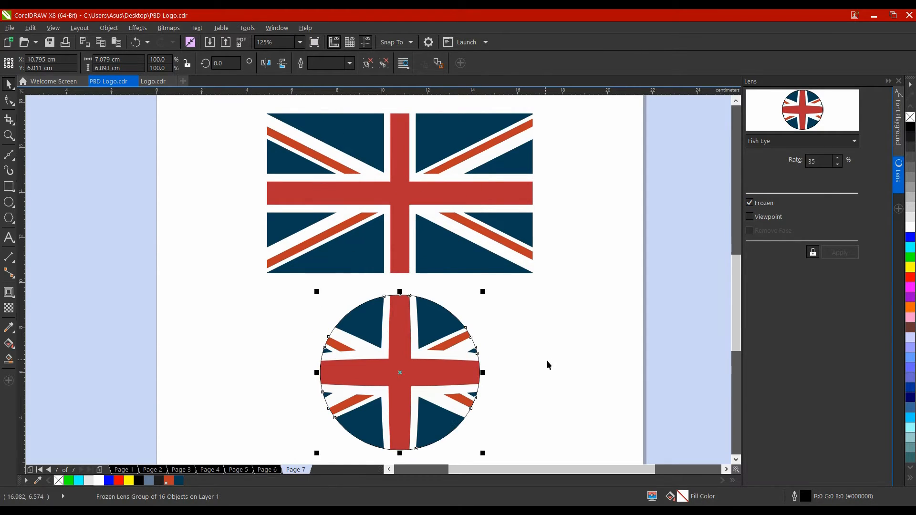
- Try moving the frozen flag circle to the left, and undo the move
click(547, 361)
scroll(503, 292, down, 3)
click(437, 280)
drag(438, 282, 287, 283)
key(ctrl+z)
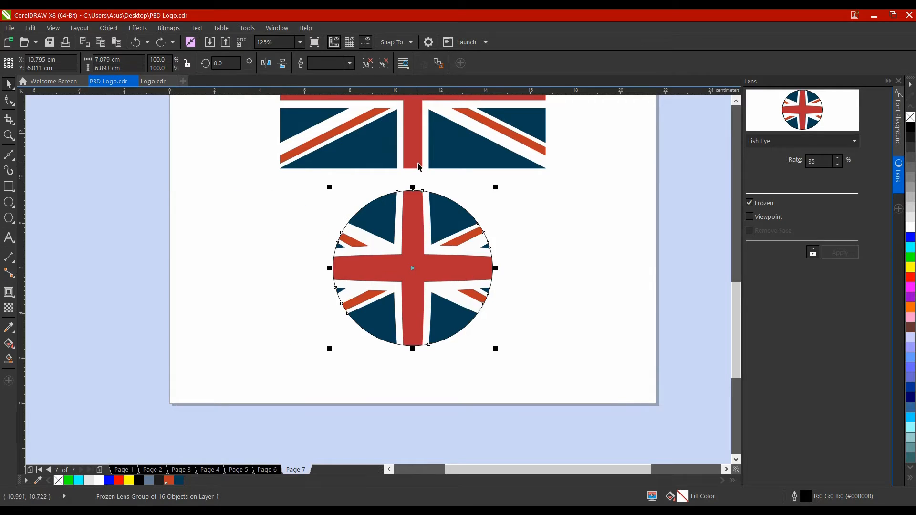
- Undo the circle's move below the flag, and place the frozen circle there again with a duplicate to its left
key(ctrl+z)
scroll(452, 184, up, 3)
drag(445, 188, 448, 353)
drag(409, 325, 257, 315)
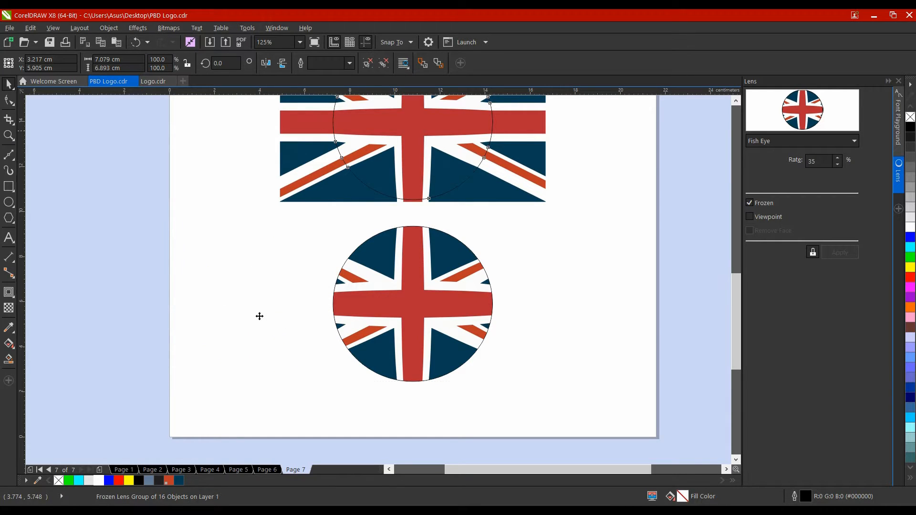
- Remove the lens effect from the left-hand circle and fill it with white
click(818, 143)
click(806, 152)
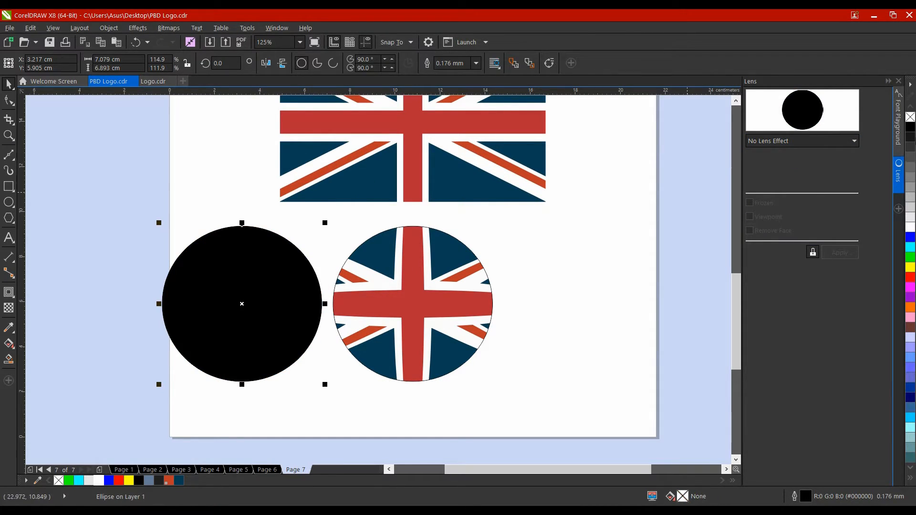
click(909, 220)
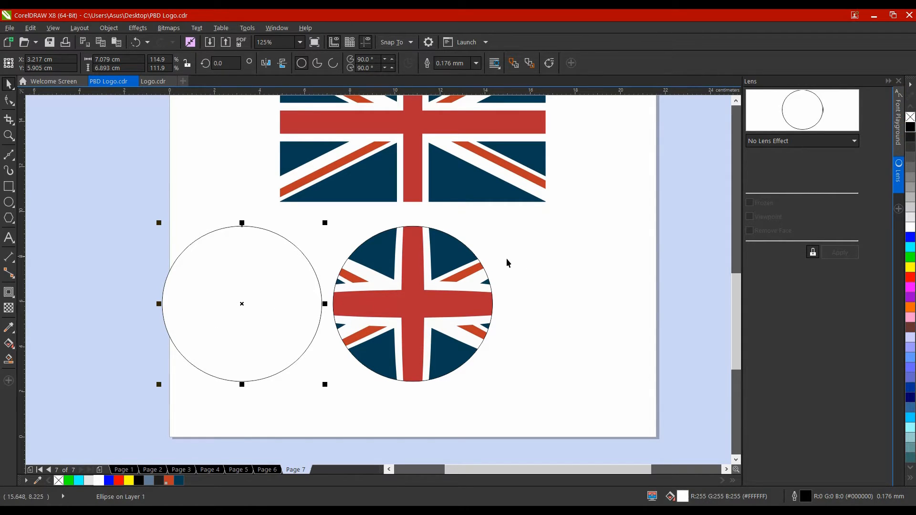
- Remove the outline from the frozen fish-eye flag circle
click(484, 262)
click(466, 249)
scroll(547, 301, up, 2)
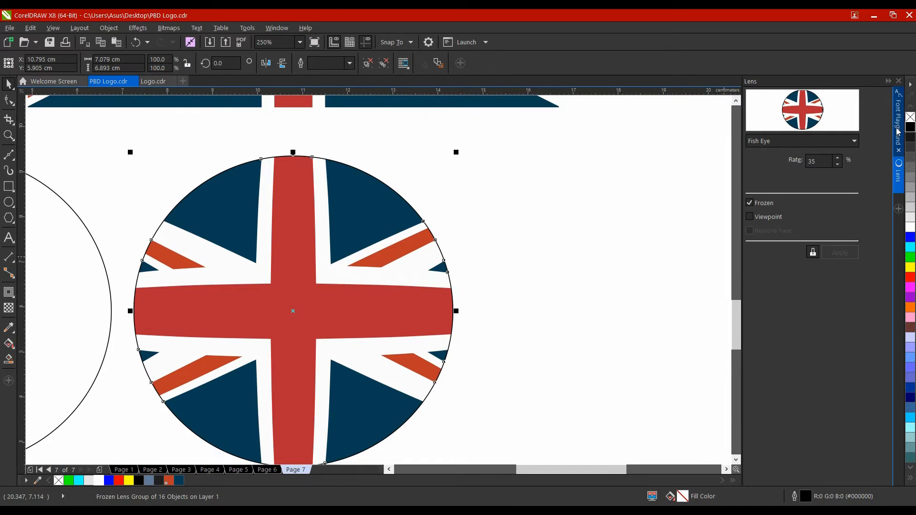
click(561, 245)
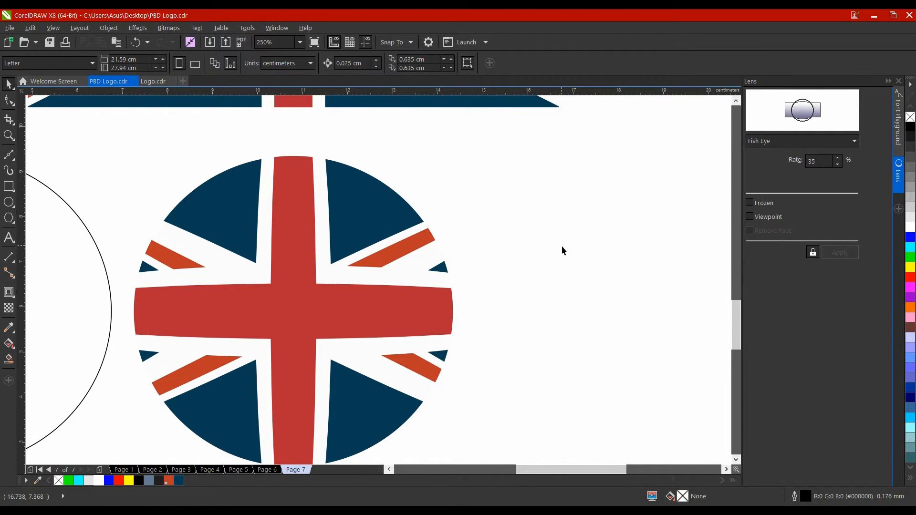
drag(540, 247, 605, 238)
scroll(454, 240, down, 1)
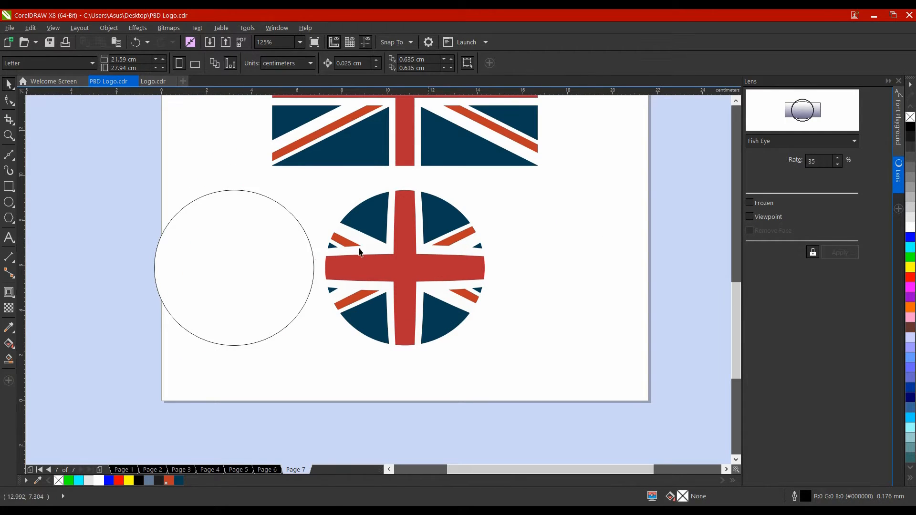
- Delete the original rectangular Union Jack flag above the two circles
click(188, 258)
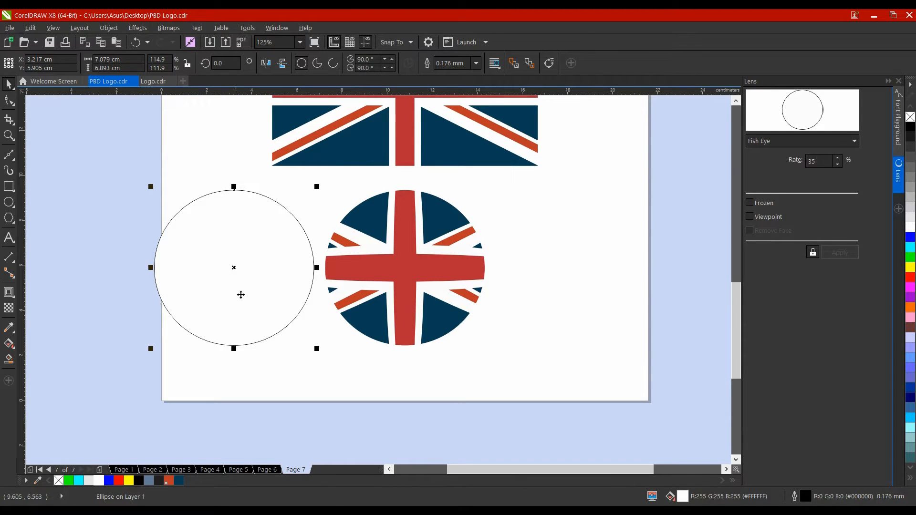
click(519, 137)
drag(521, 136, 560, 256)
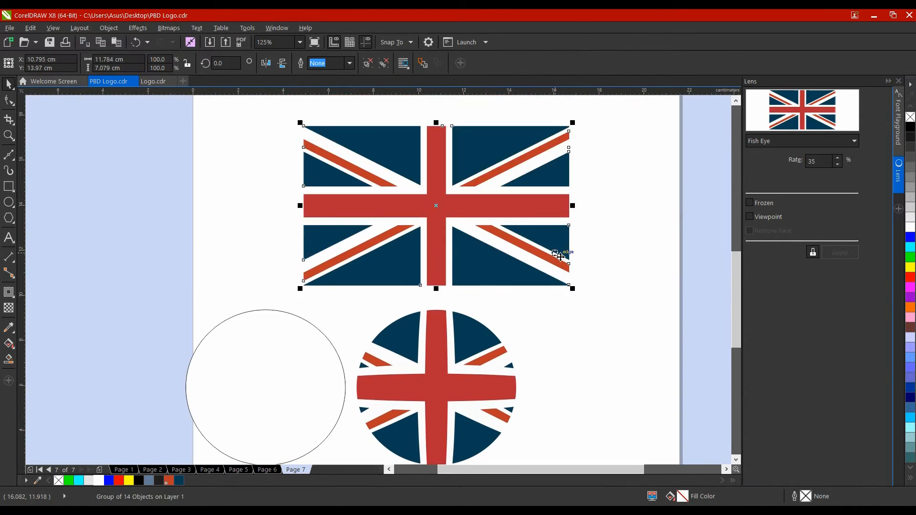
key(Delete)
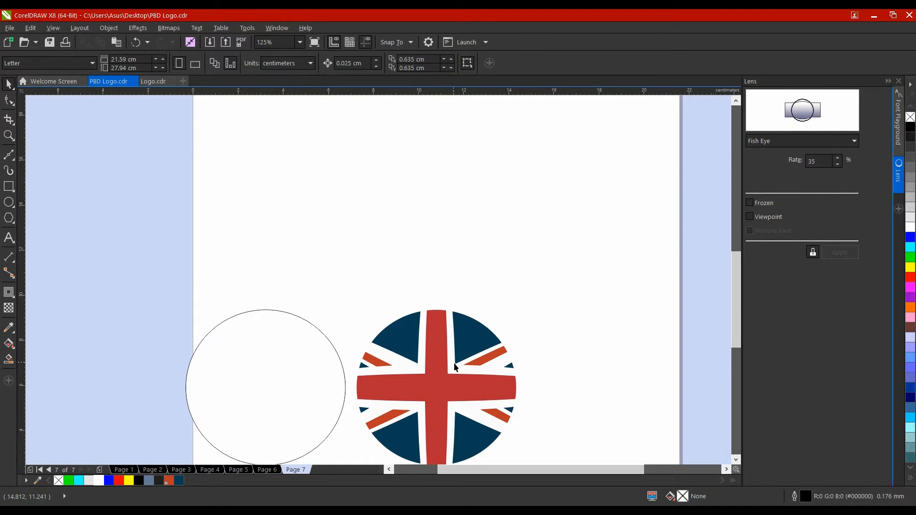
- Centre the frozen flag and the white circle on the page, and enlarge the white circle to about 7.83 × 7.62 cm
click(444, 388)
key(p)
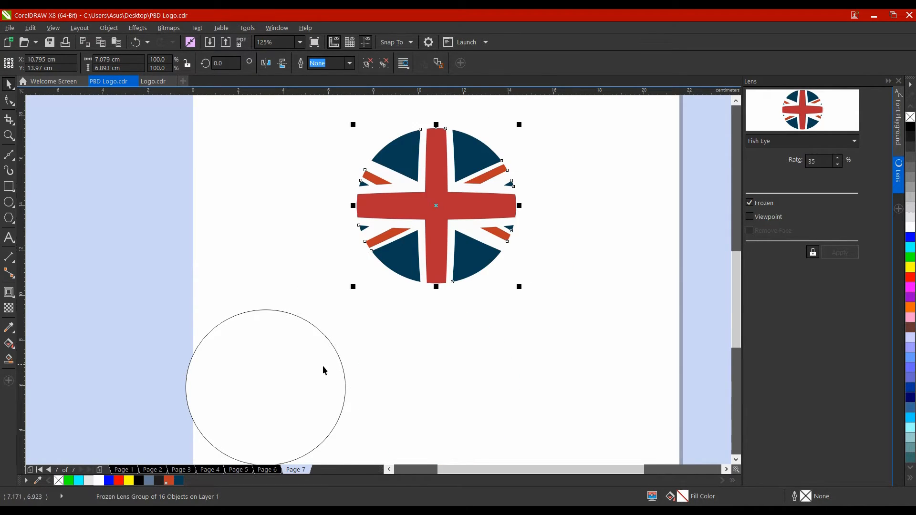
click(309, 367)
key(p)
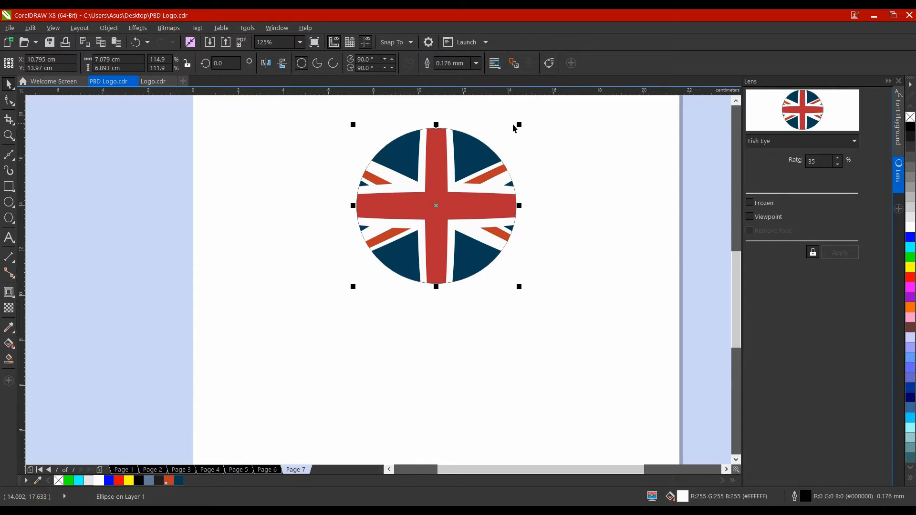
drag(525, 130, 538, 122)
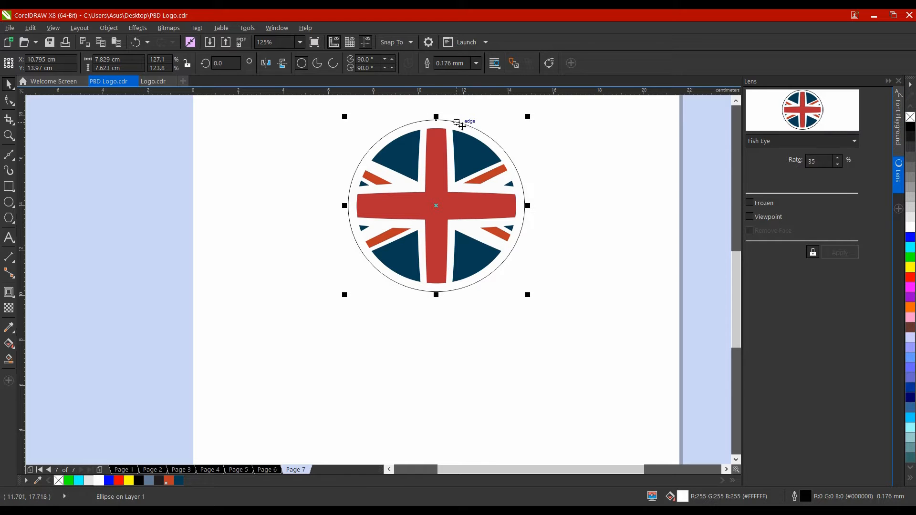
click(550, 136)
- Draw a three-sided polygon about 8.63 × 7.48 cm over the flag circle and centre it on the page
click(9, 221)
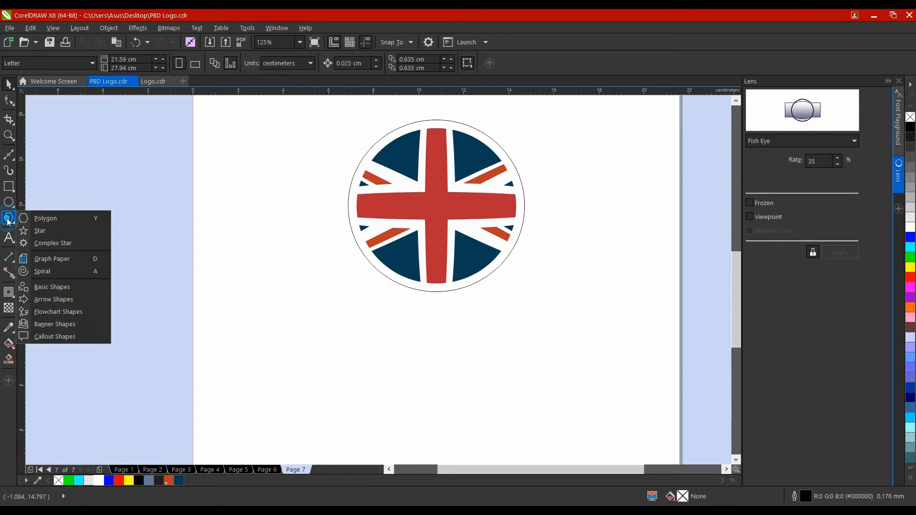
click(47, 218)
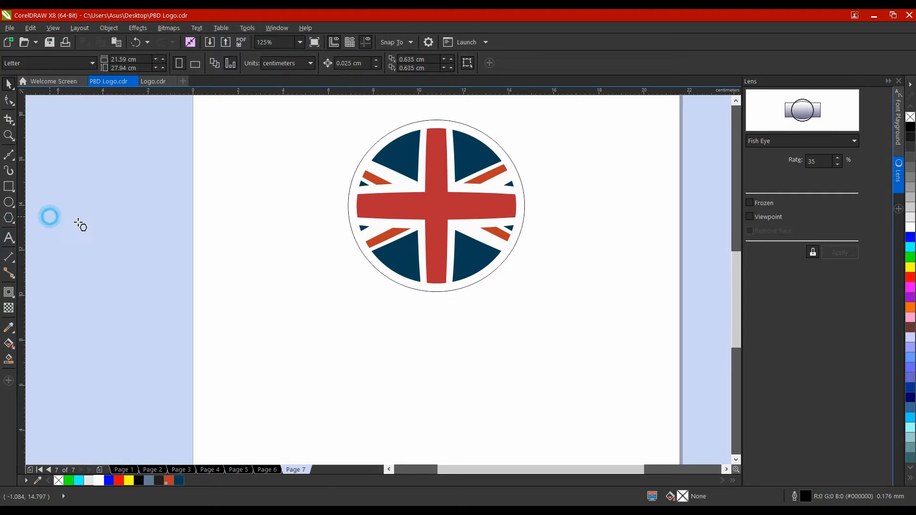
drag(254, 188, 242, 223)
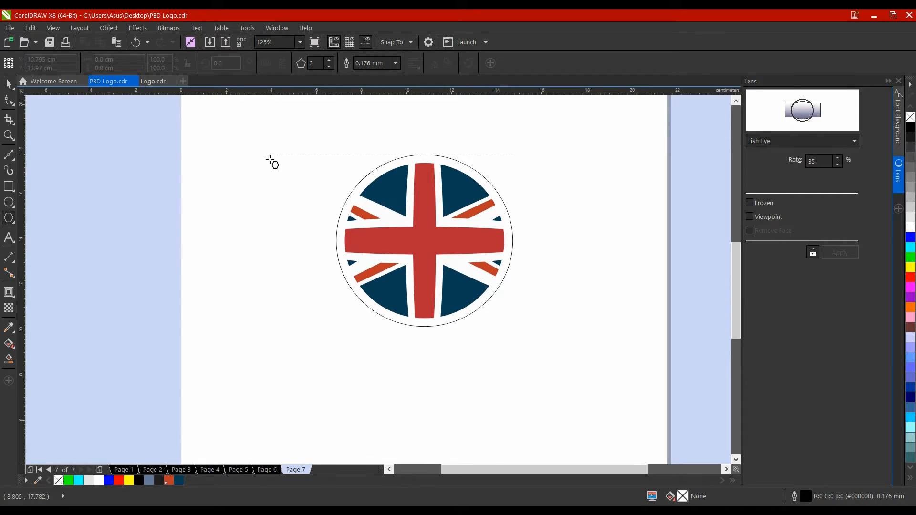
drag(269, 156, 490, 368)
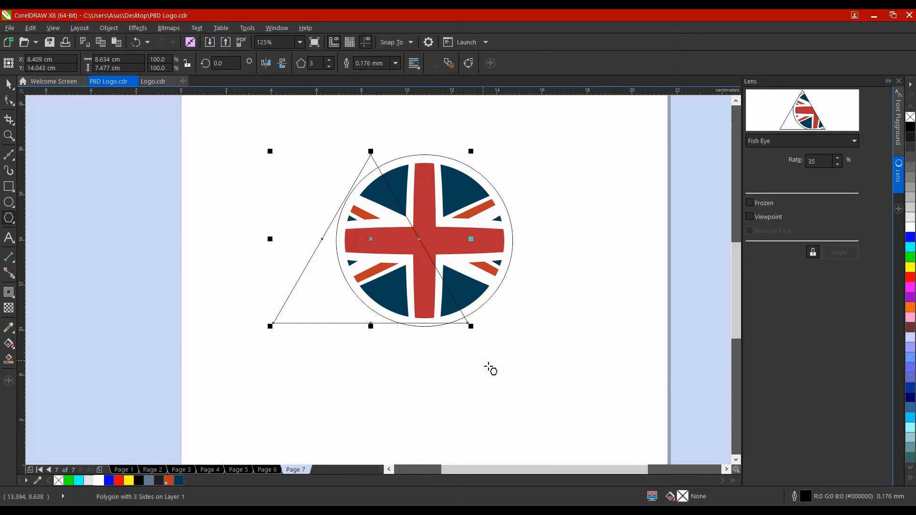
key(p)
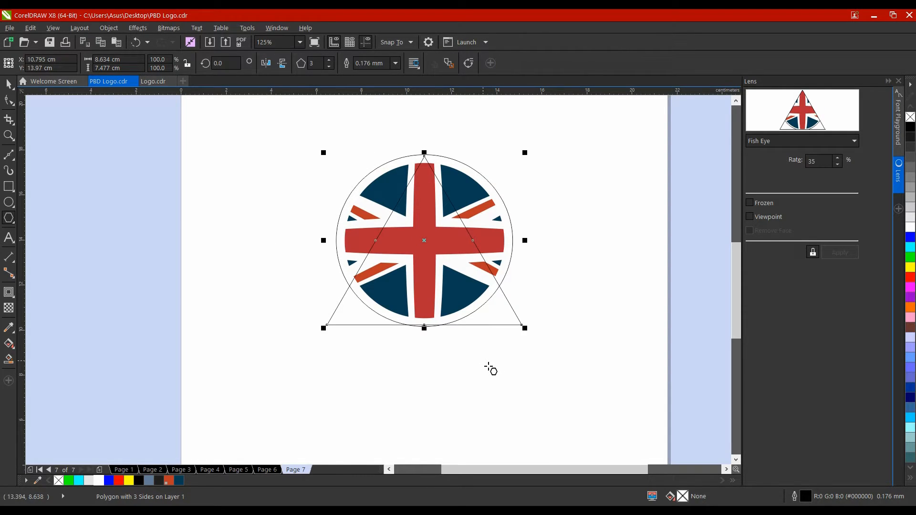
- Set the polygon to 10 sides and centre it on the page around the flag circle
double_click(323, 69)
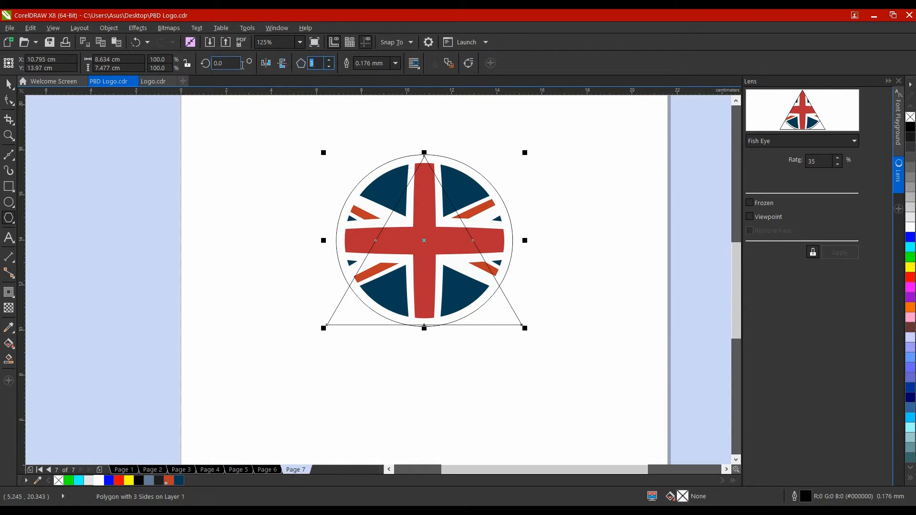
text(10)
key(Return)
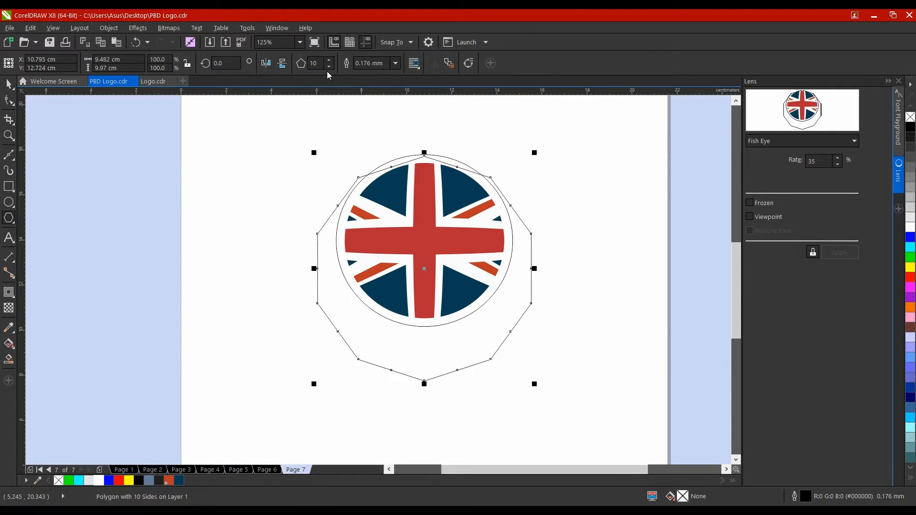
key(p)
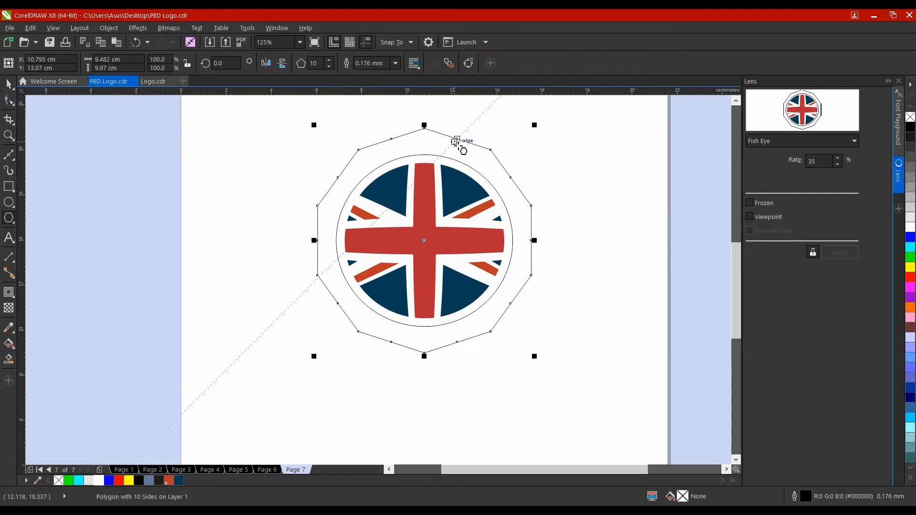
- Pull the polygon's edge midpoints slightly inward to form a ten-pointed star, and convert its straight segments to curves
click(9, 100)
drag(393, 141, 399, 150)
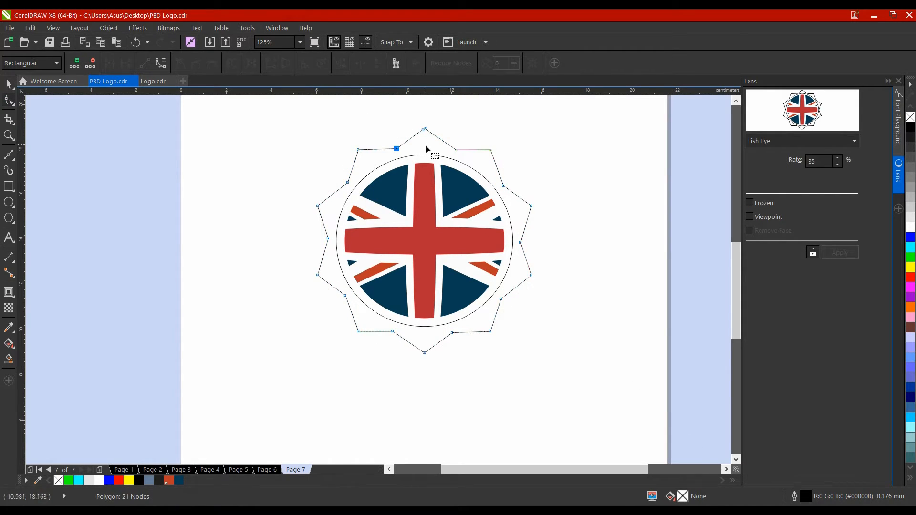
click(160, 63)
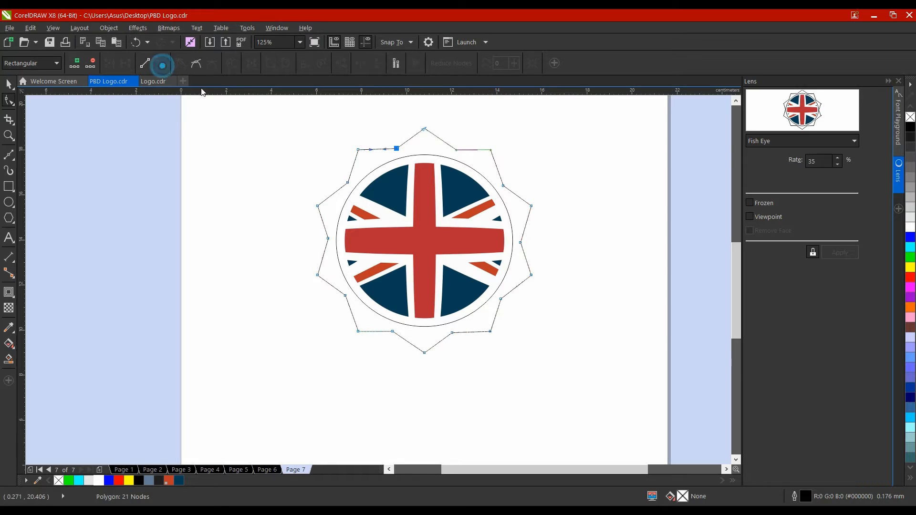
click(457, 151)
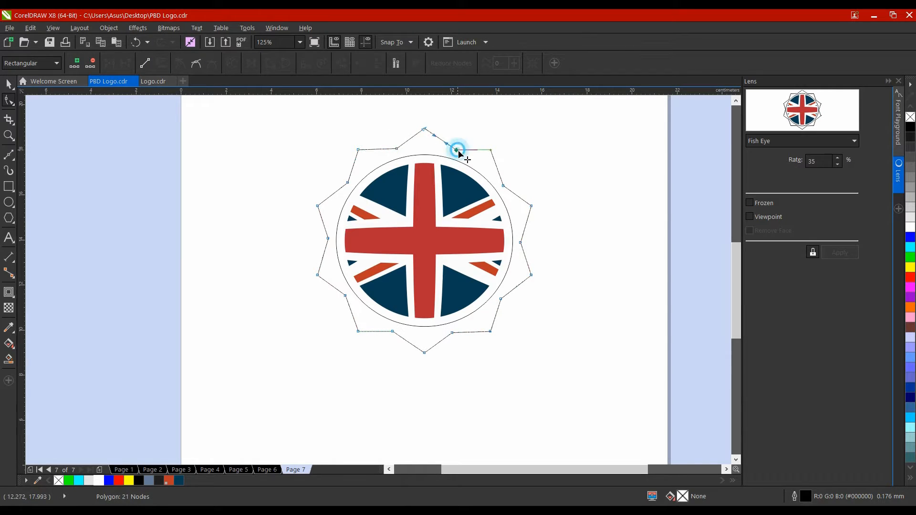
click(425, 129)
click(425, 129)
scroll(429, 131, up, 3)
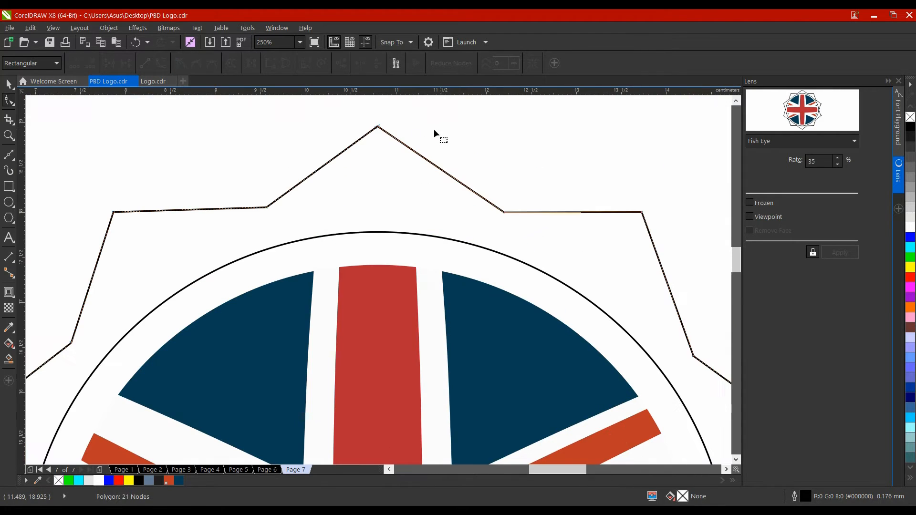
click(375, 127)
scroll(379, 129, down, 2)
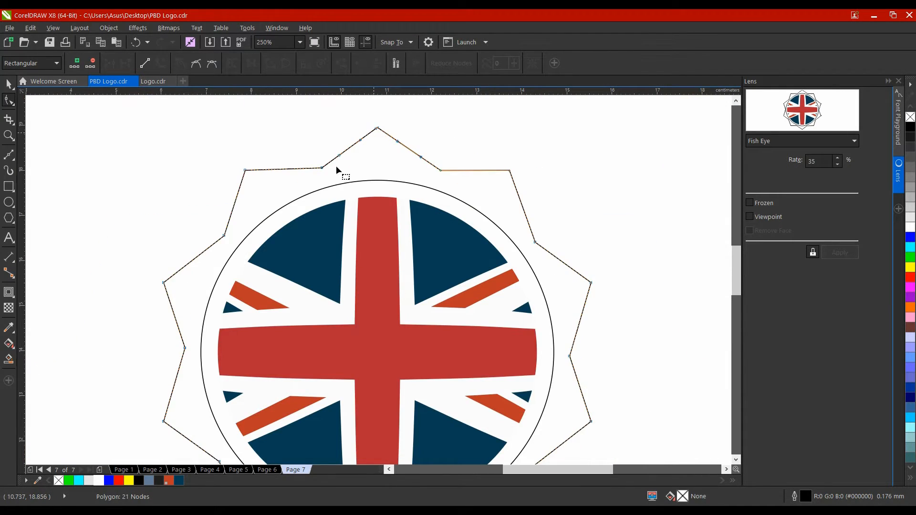
- Try bending the curve beside the star's top point, and undo the change
drag(361, 140, 349, 133)
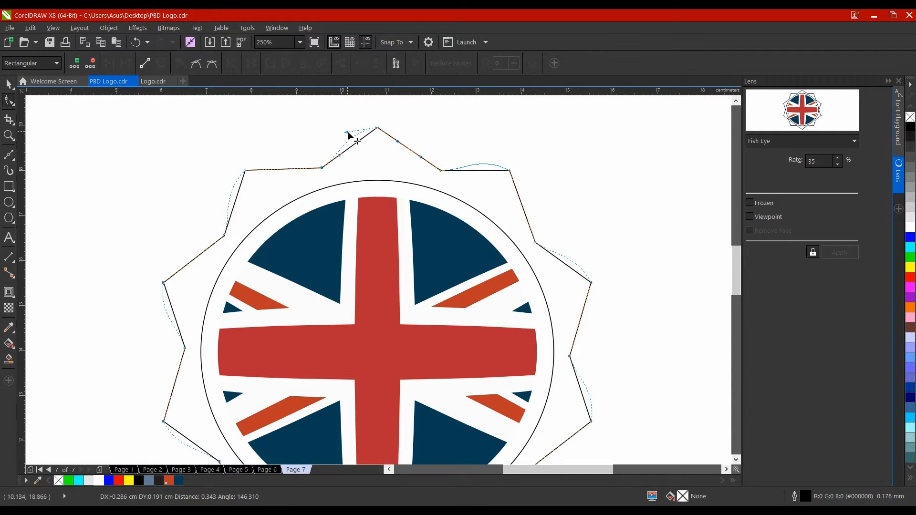
drag(347, 132, 348, 132)
key(ctrl+z)
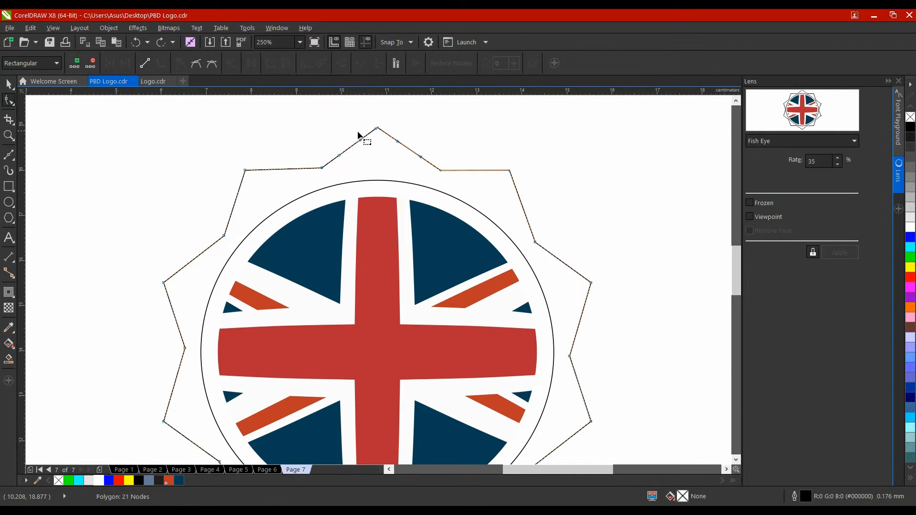
- Round the star's outer points by making their nodes symmetrical
click(210, 63)
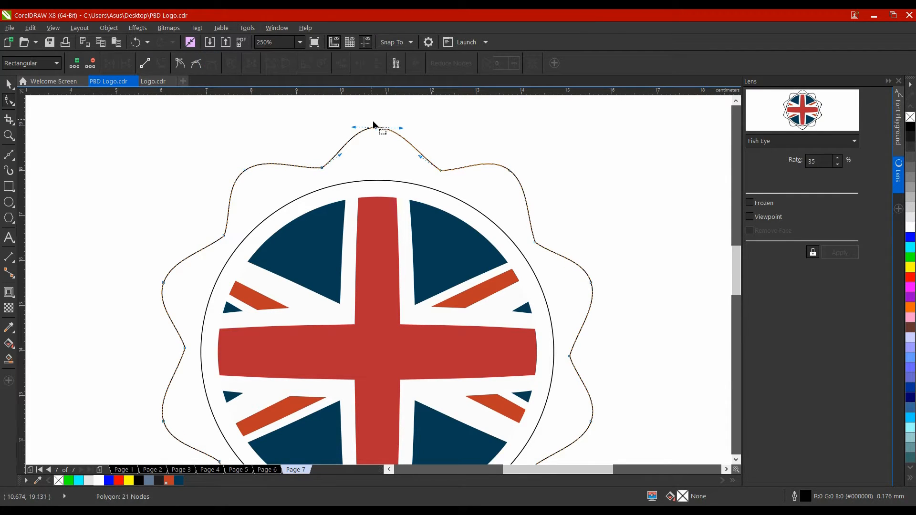
click(386, 115)
scroll(376, 149, down, 1)
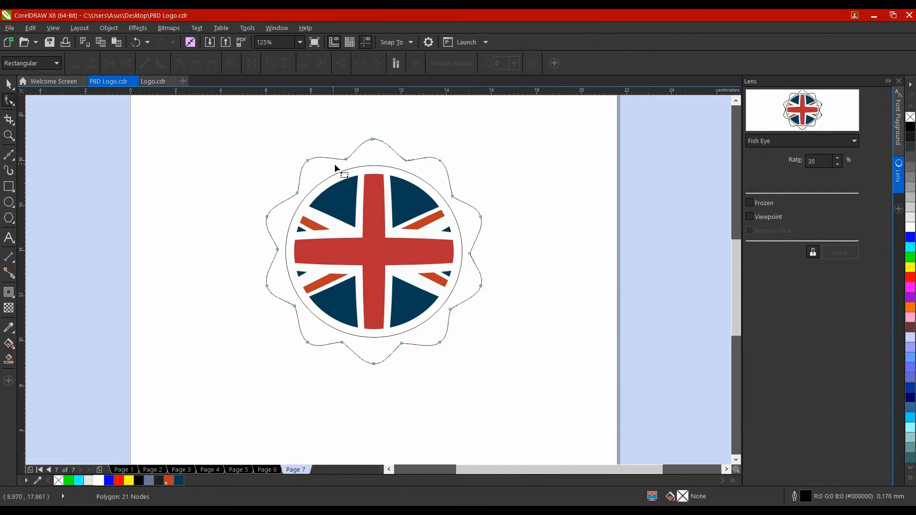
- Round the star's inner corners with symmetrical nodes to give it a wavy edge
scroll(339, 164, up, 3)
click(373, 147)
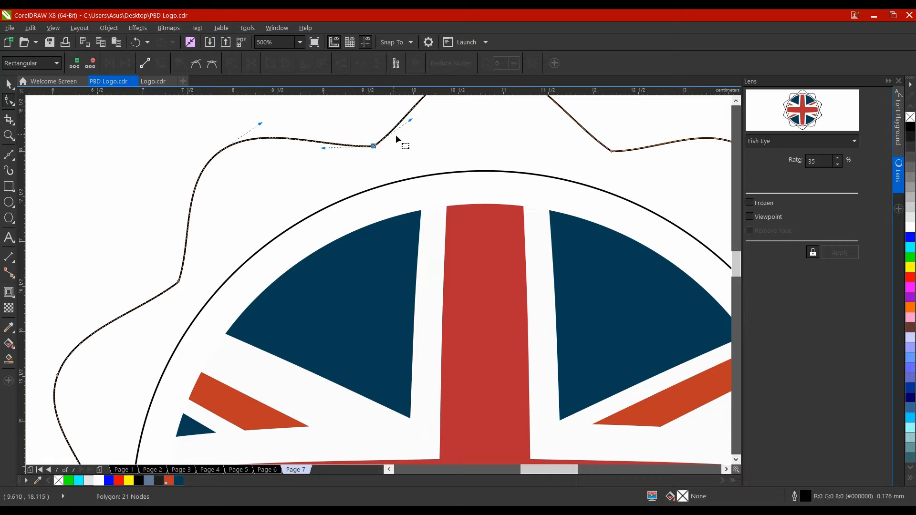
click(213, 64)
scroll(310, 146, down, 3)
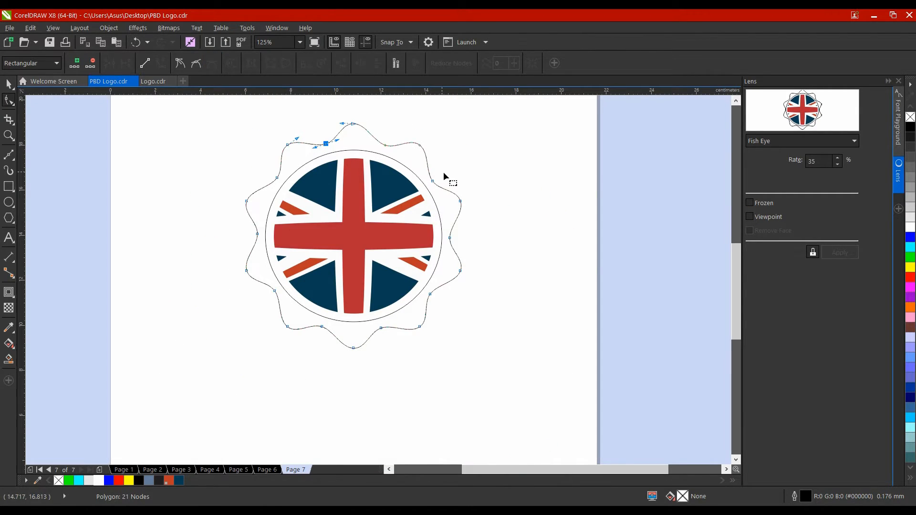
key(space)
click(491, 192)
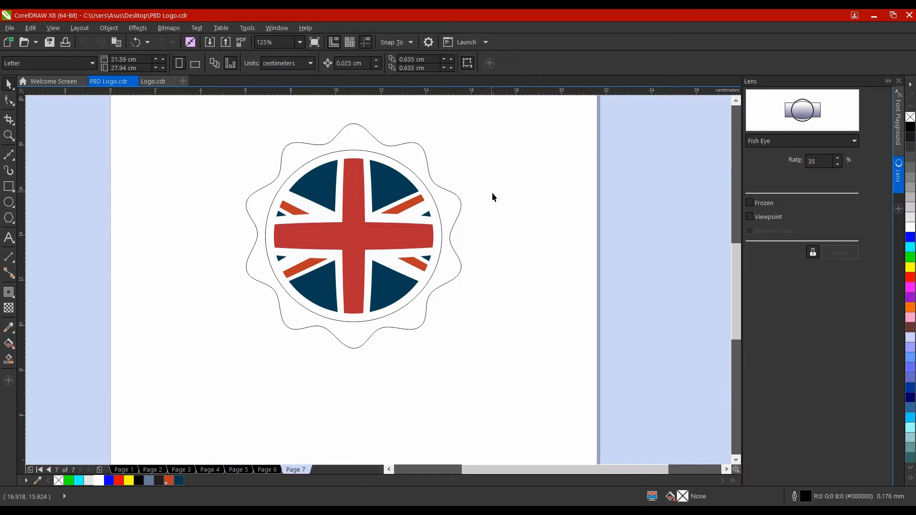
- Fill the wavy badge shape with the flag's dark blue (C97 M71 Y45 K36) and send it behind the white circle and flag
click(402, 156)
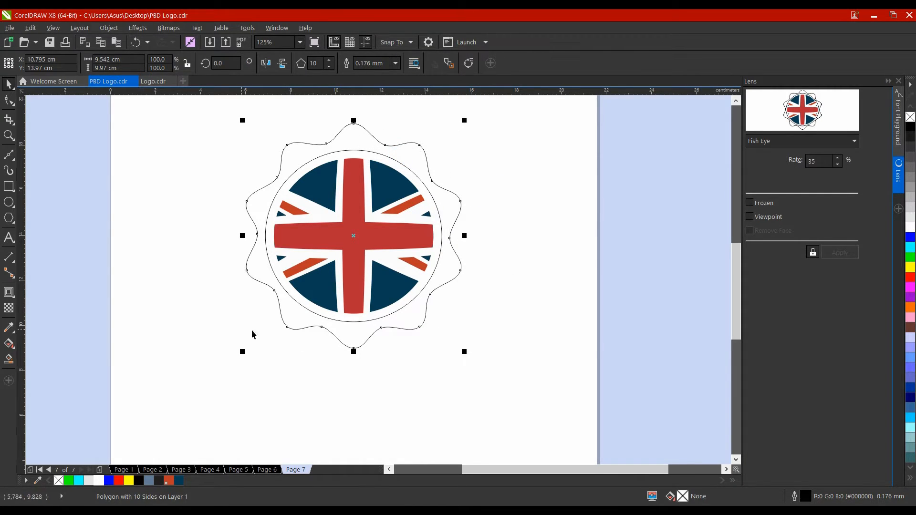
click(251, 304)
click(293, 157)
click(179, 480)
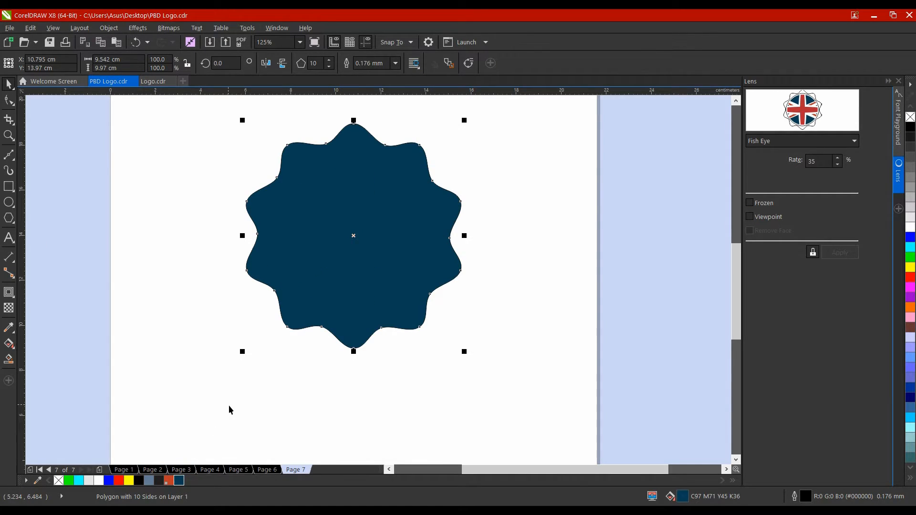
key(shift+Page_Down)
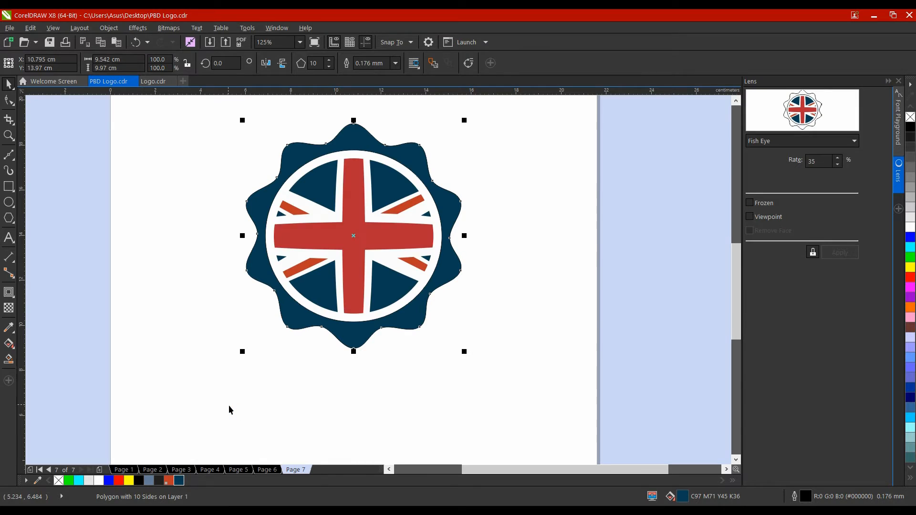
- Remove the outline from the white circle around the flag
click(291, 369)
click(329, 154)
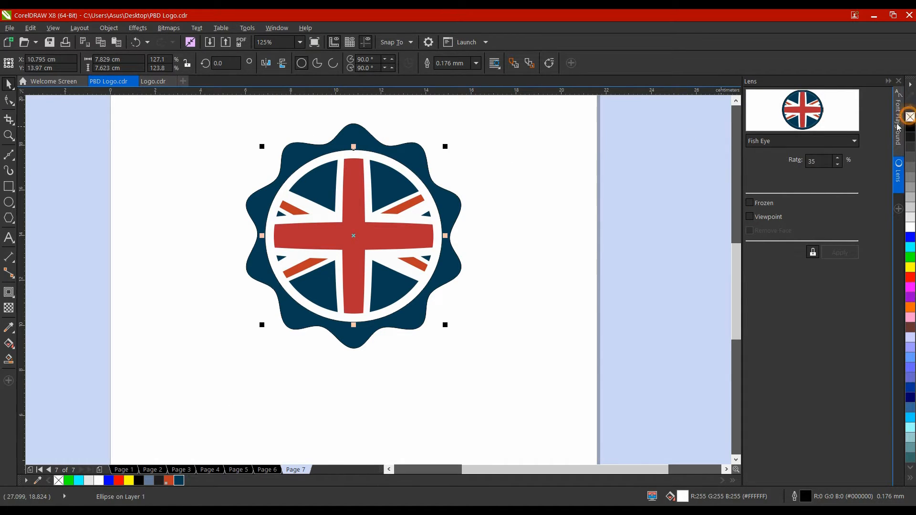
click(616, 175)
drag(617, 175, 398, 144)
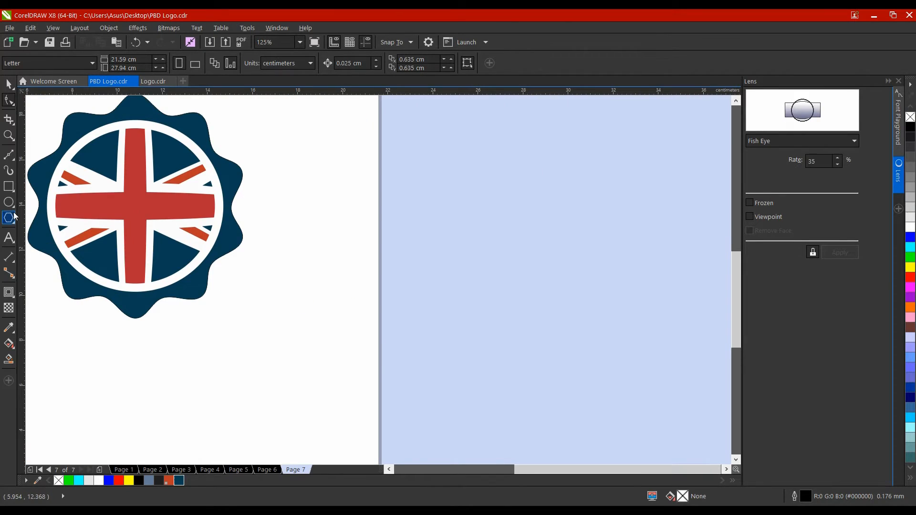
drag(209, 236, 299, 253)
click(10, 156)
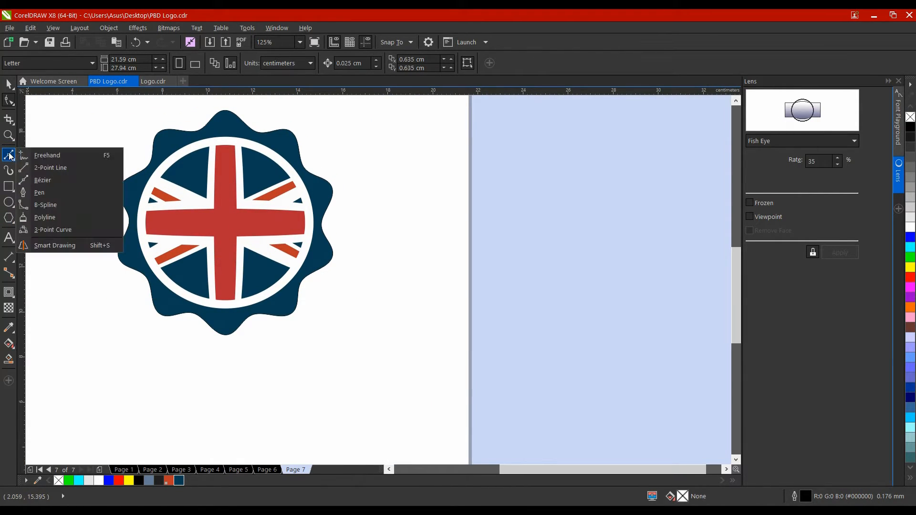
click(65, 179)
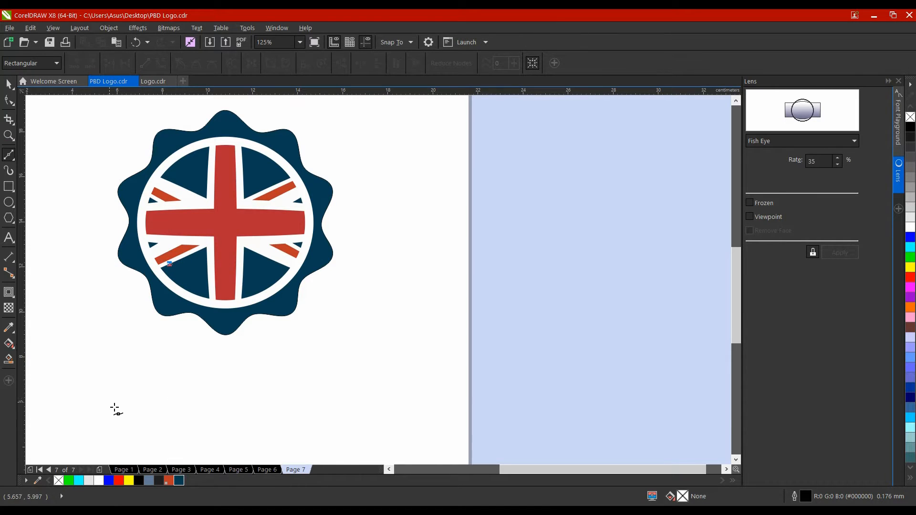
click(110, 402)
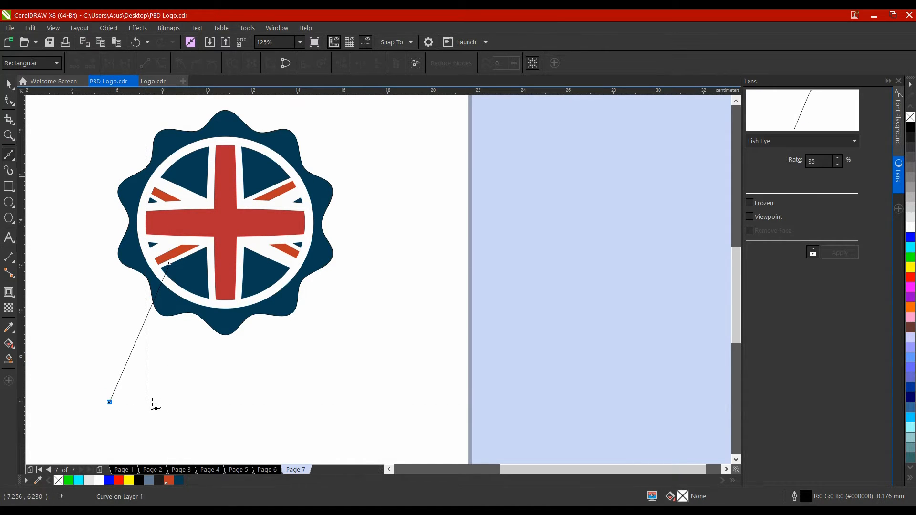
click(146, 402)
click(161, 418)
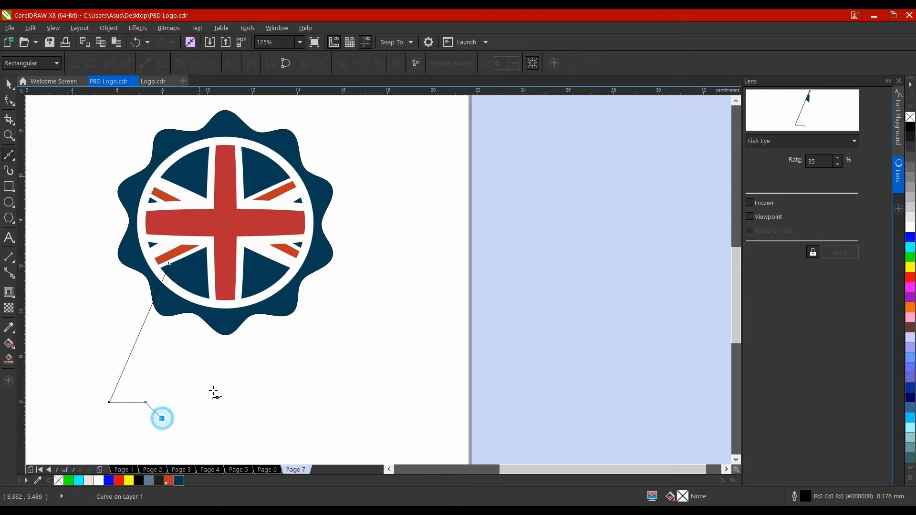
click(203, 276)
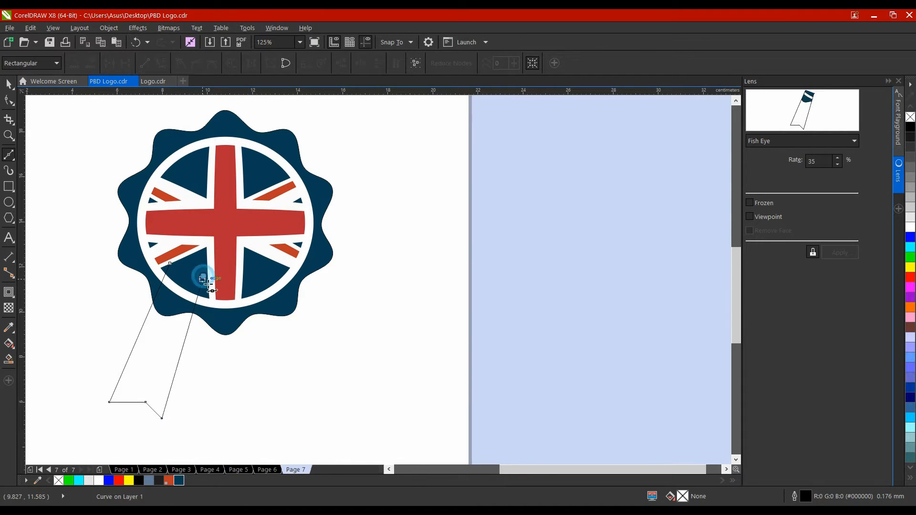
key(space)
drag(232, 361, 348, 265)
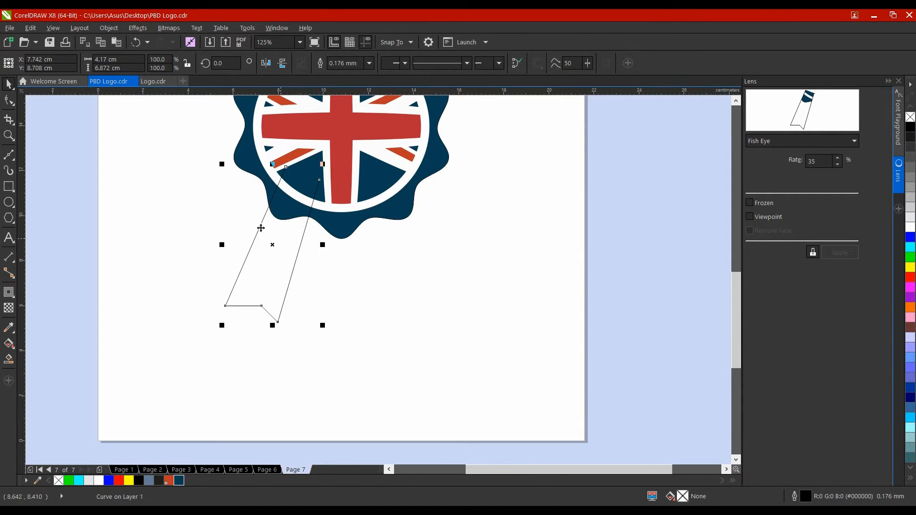
click(8, 100)
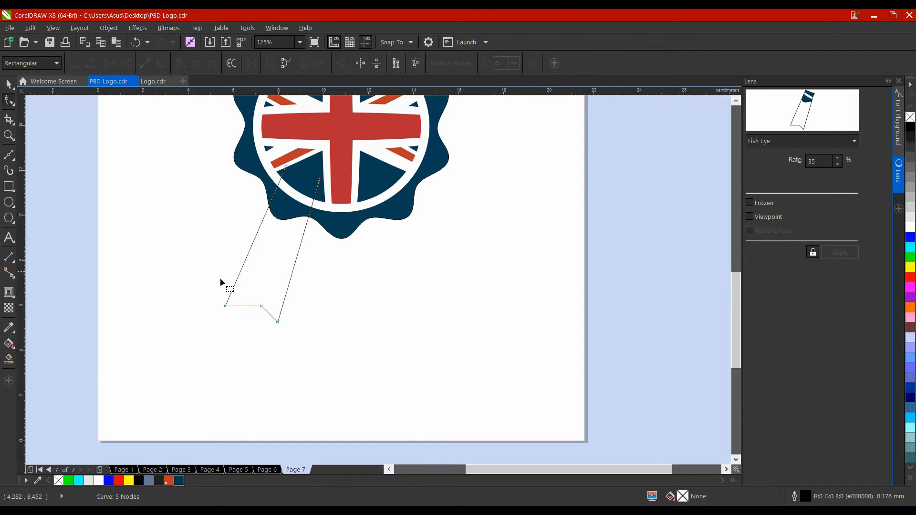
drag(263, 308, 261, 294)
key(space)
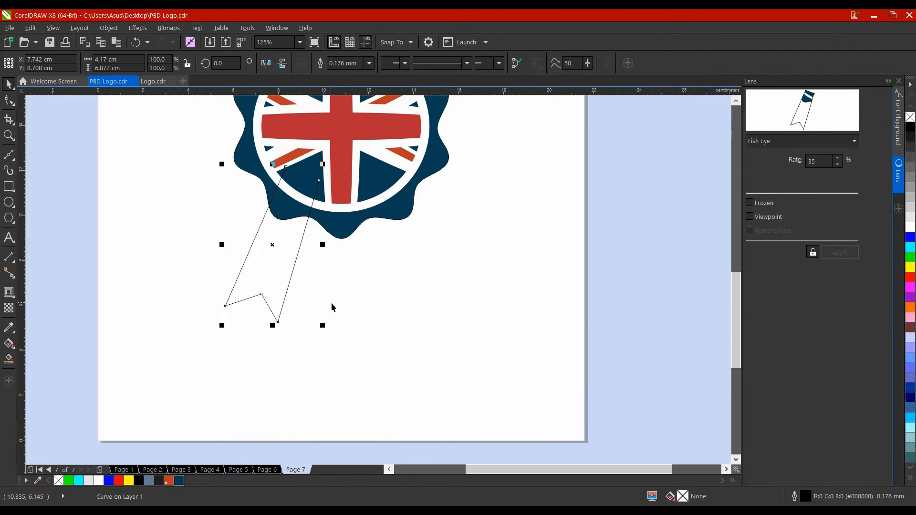
key(Delete)
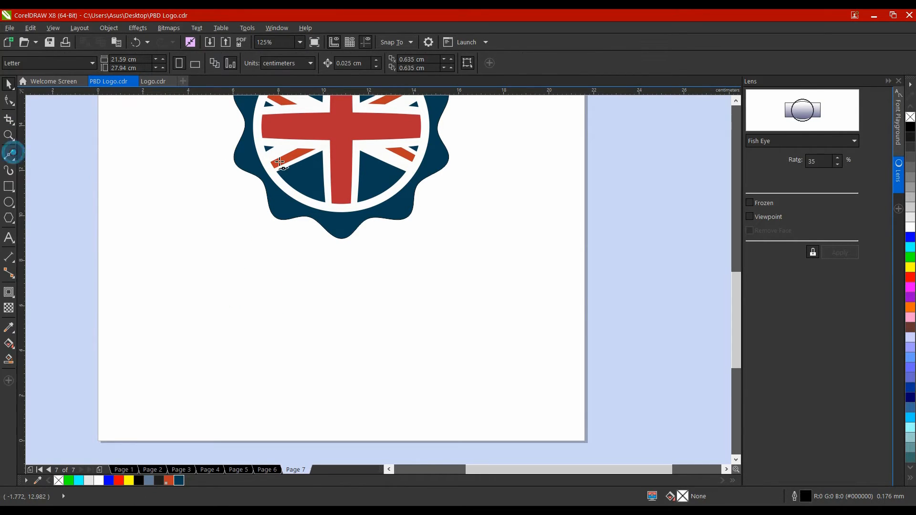
- Draw a closed, notched ribbon tail about 2.9 by 4.6 cm with straight Bézier segments, slanting down from the badge's lower left
click(9, 154)
click(316, 174)
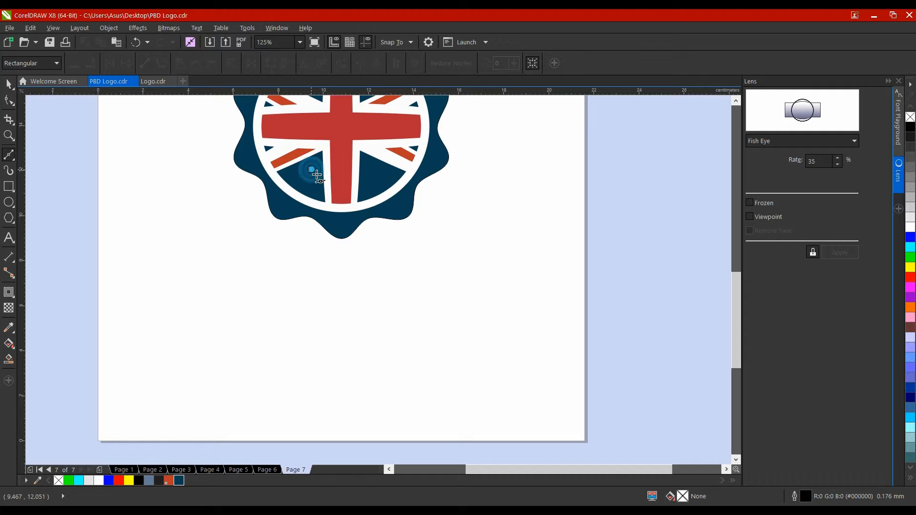
click(266, 192)
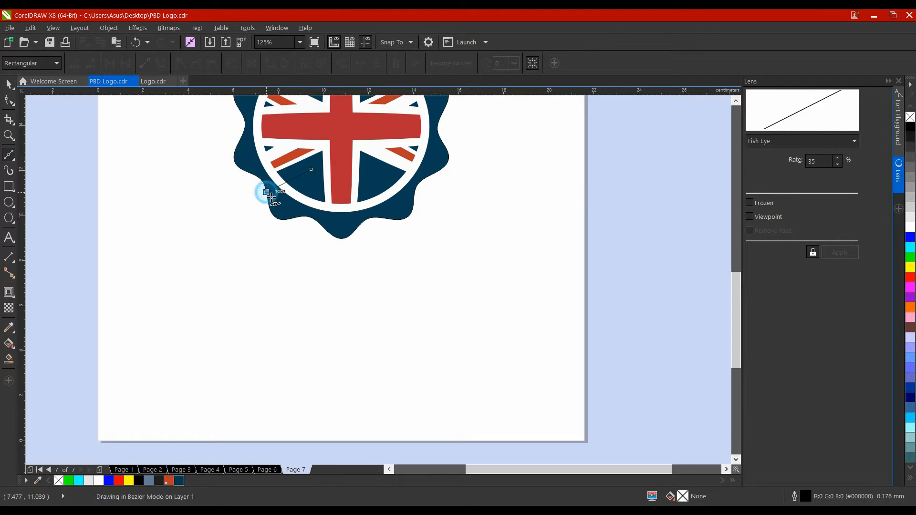
click(245, 265)
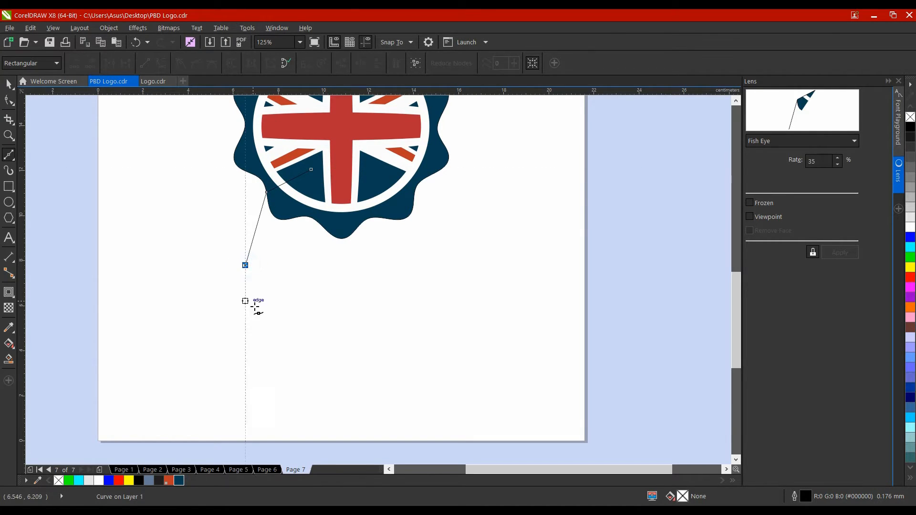
click(278, 252)
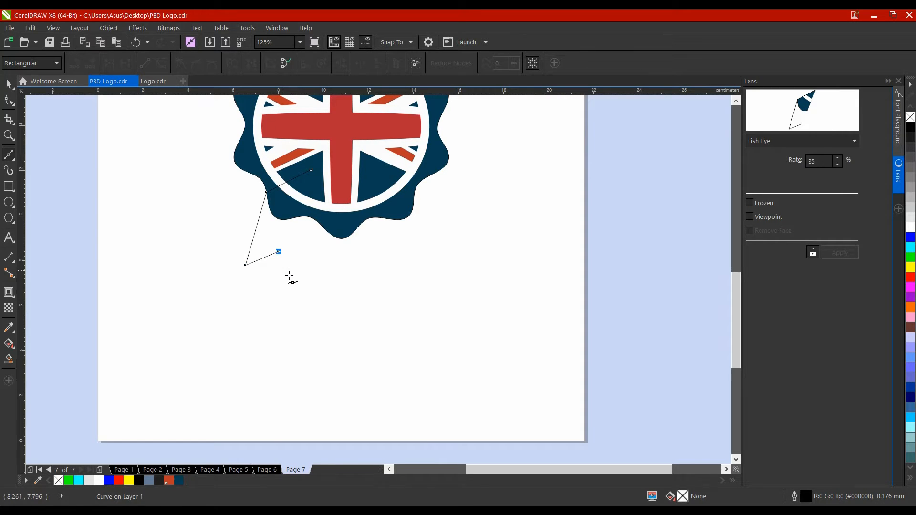
click(283, 271)
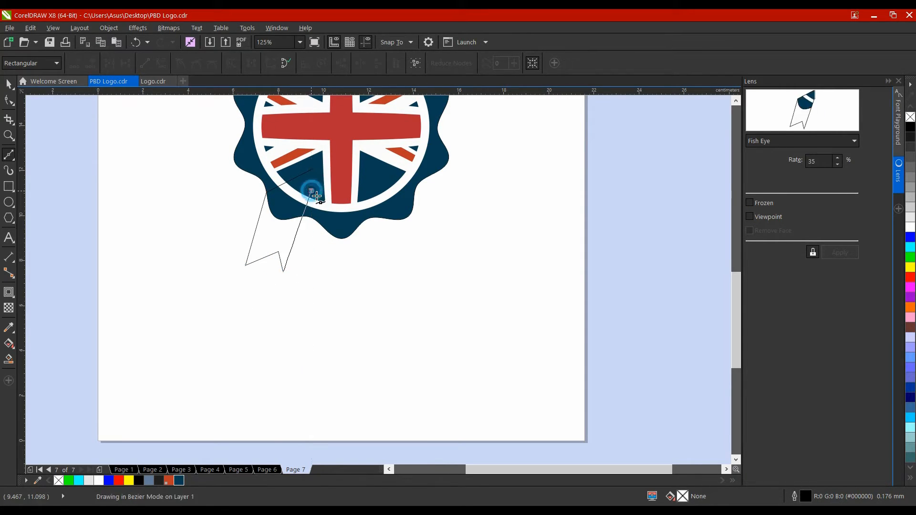
click(311, 190)
click(316, 172)
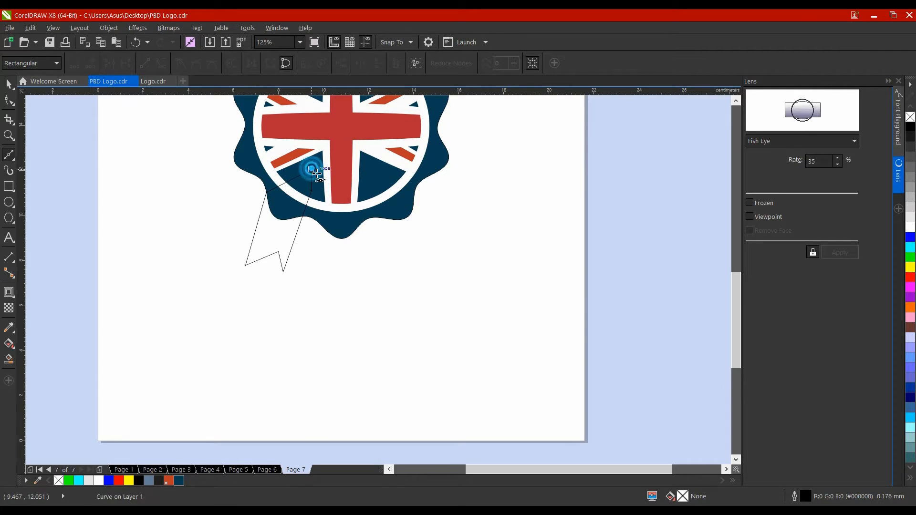
key(space)
- Reshape the ribbon tail by moving its nodes until it is longer, about 3.4 by 6.1 cm, with a deeper notch
click(297, 228)
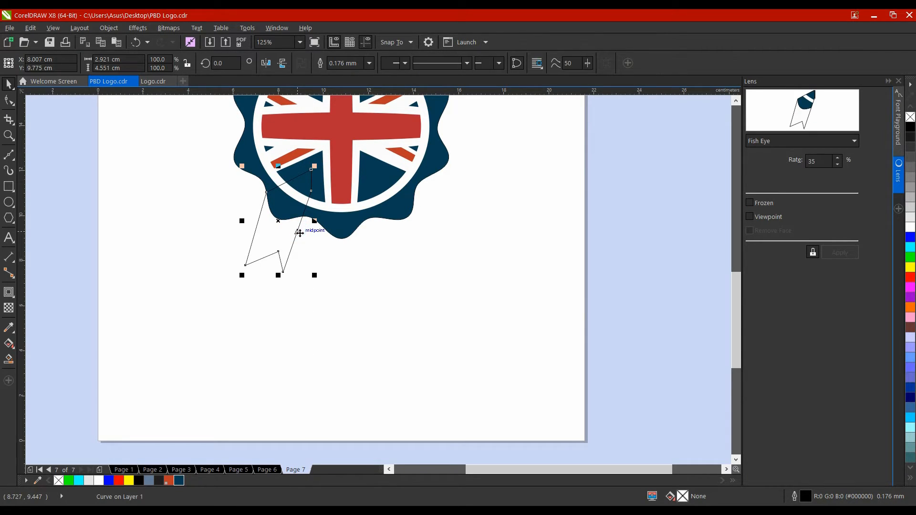
click(9, 101)
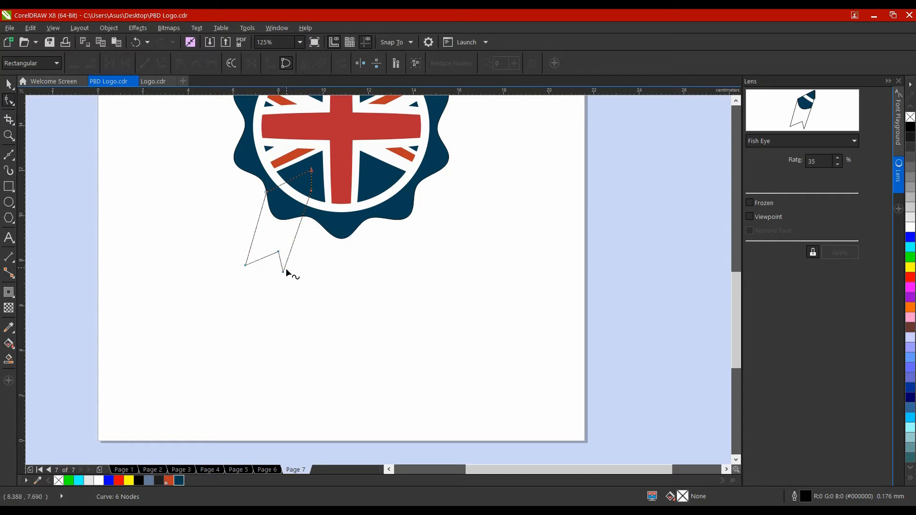
drag(280, 253, 236, 283)
click(319, 293)
drag(264, 195, 273, 177)
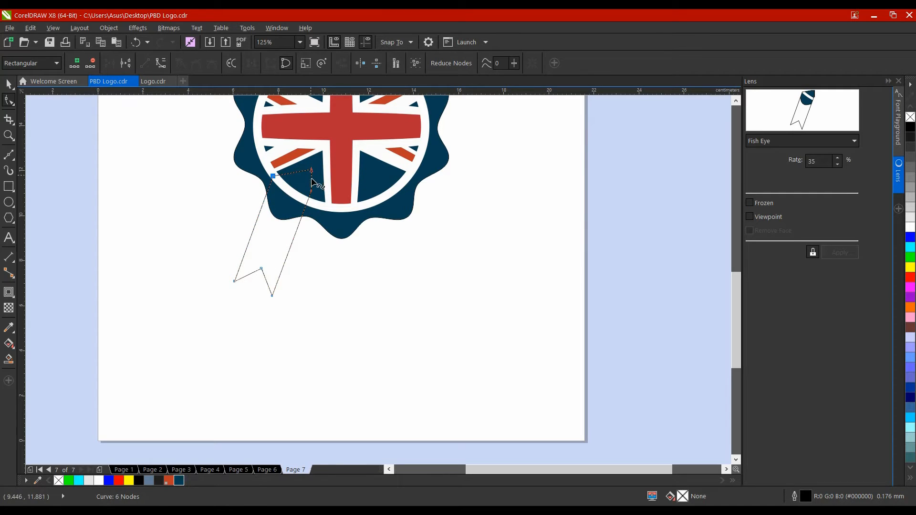
drag(275, 300, 286, 309)
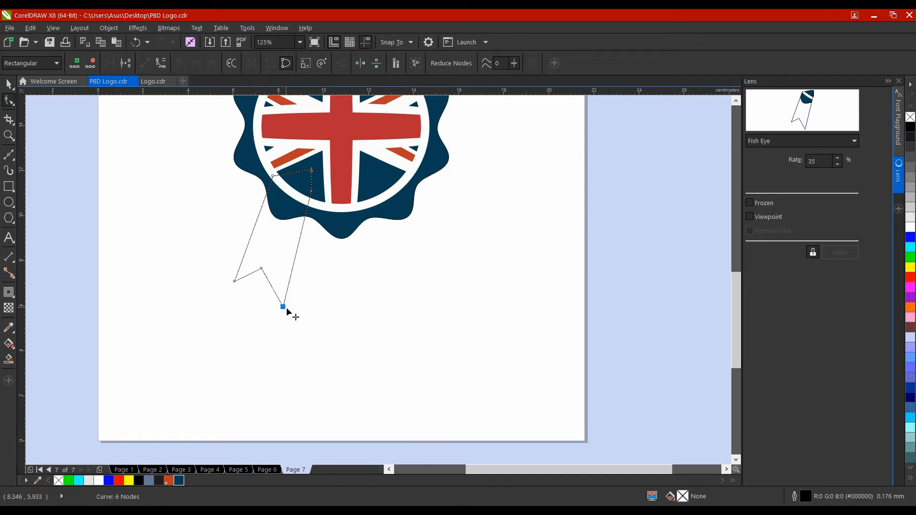
key(space)
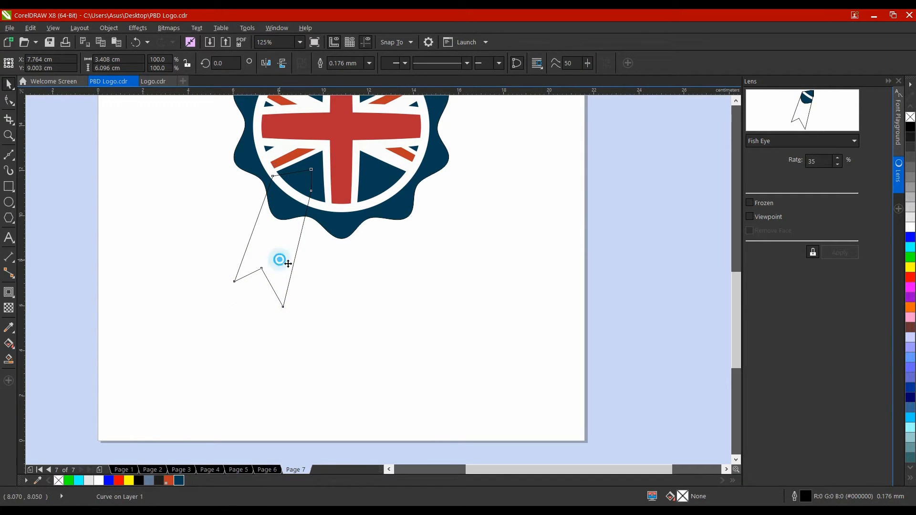
- Duplicate the ribbon tail, mirror the copy horizontally and move both tails together under the badge's centre
drag(281, 260, 403, 261)
click(269, 63)
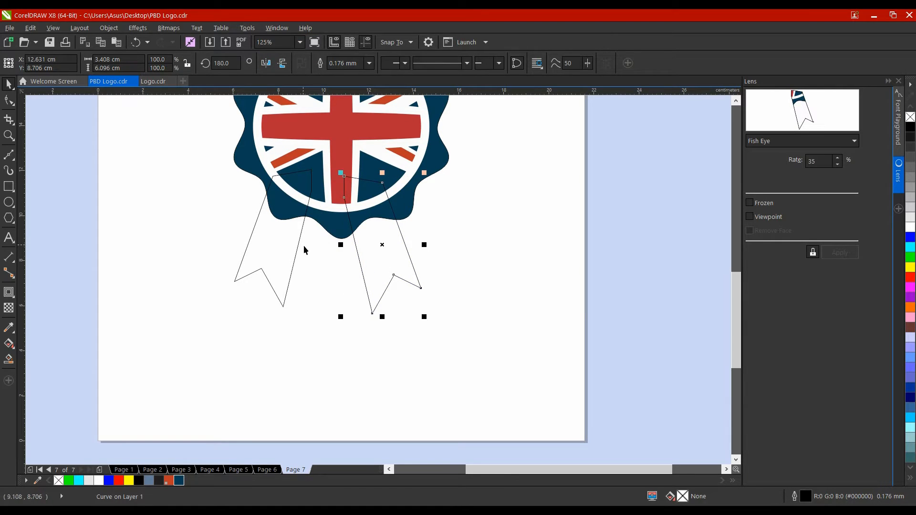
drag(303, 245, 336, 245)
mouse_move(303, 244)
mouse_down()
mouse_move(329, 250)
mouse_move(320, 247)
mouse_up()
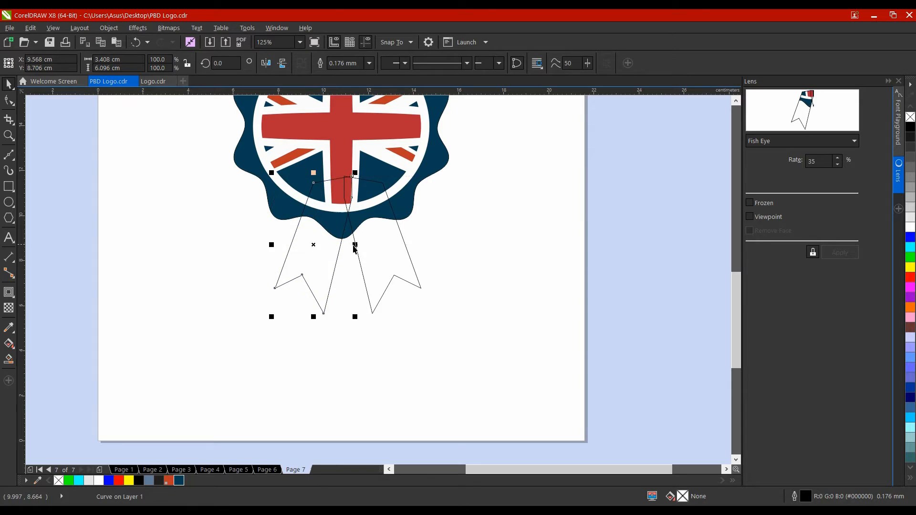
drag(377, 246, 368, 247)
click(457, 224)
- Fill the left ribbon tail with dark blue (C97 M71 Y45 K36) and the right one with PANTONE 180 C, both without outlines
click(303, 249)
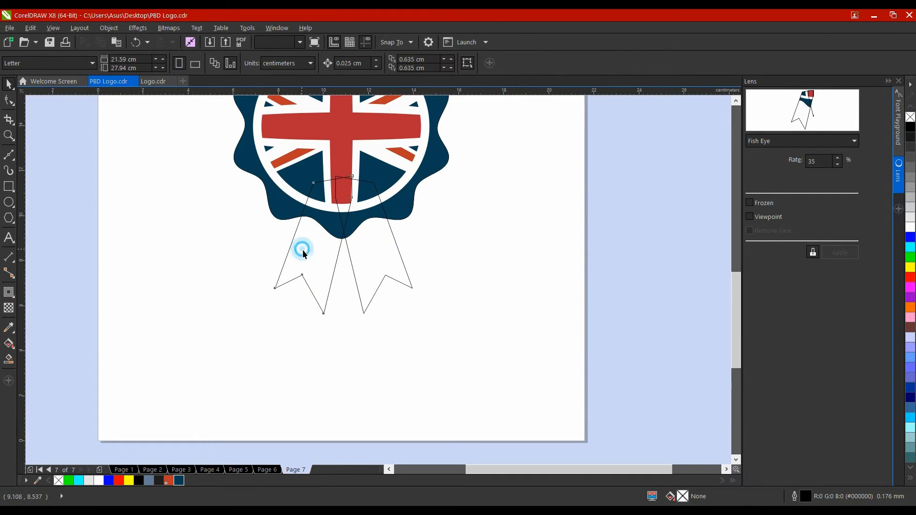
click(180, 480)
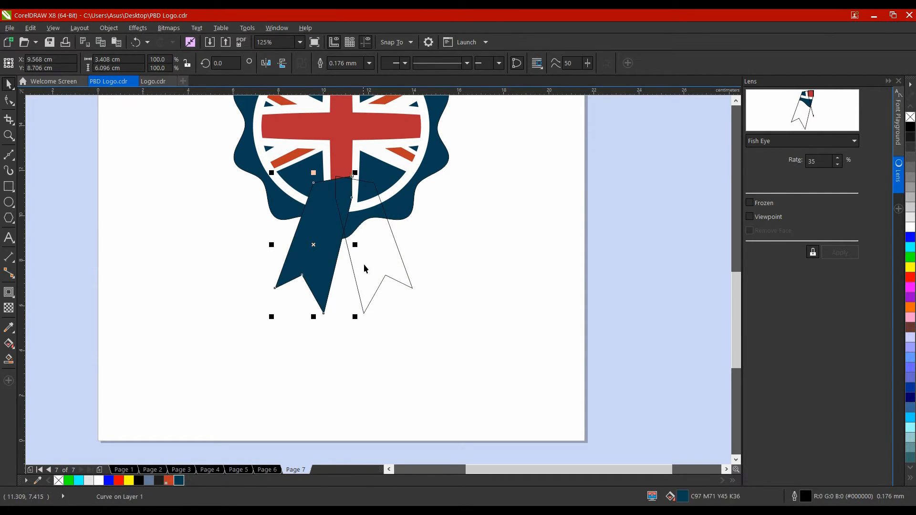
right_click(909, 117)
click(395, 250)
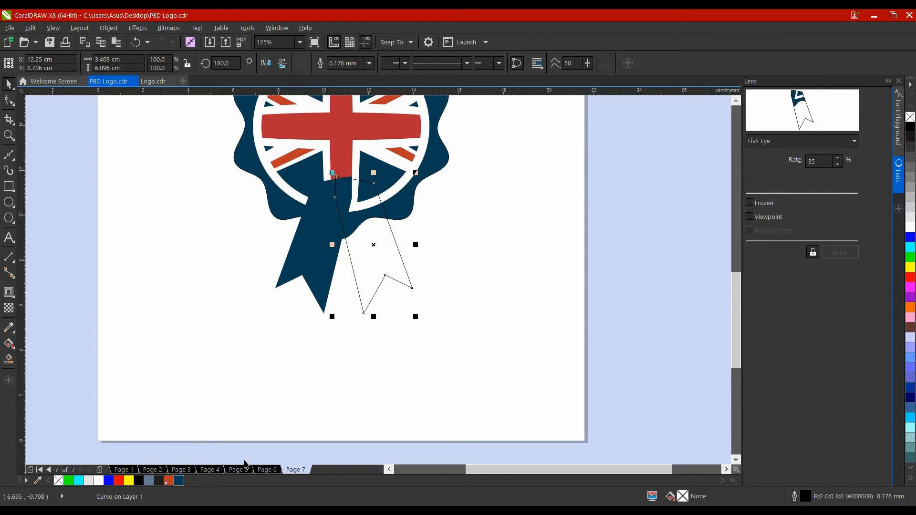
click(169, 480)
right_click(909, 117)
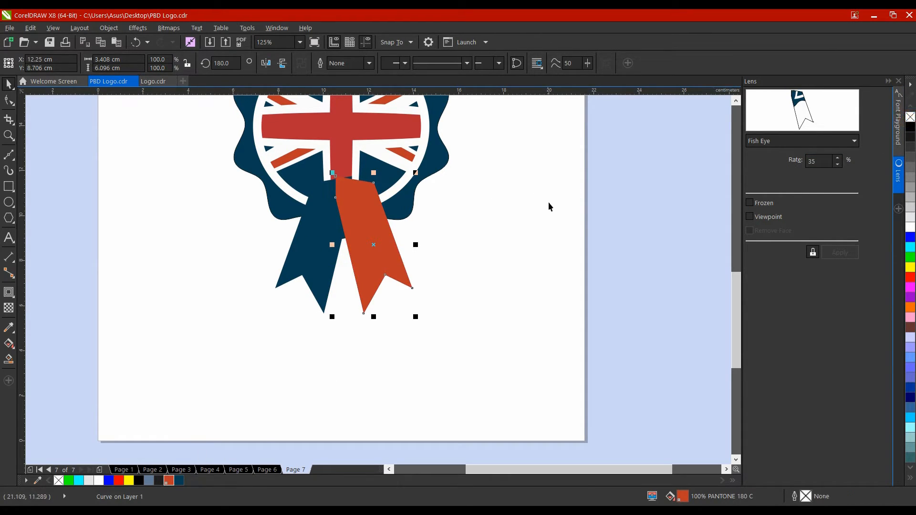
- Send both ribbon tails behind the badge and remove the outline from the wavy dark blue shape
click(410, 229)
click(374, 234)
shift+click(319, 244)
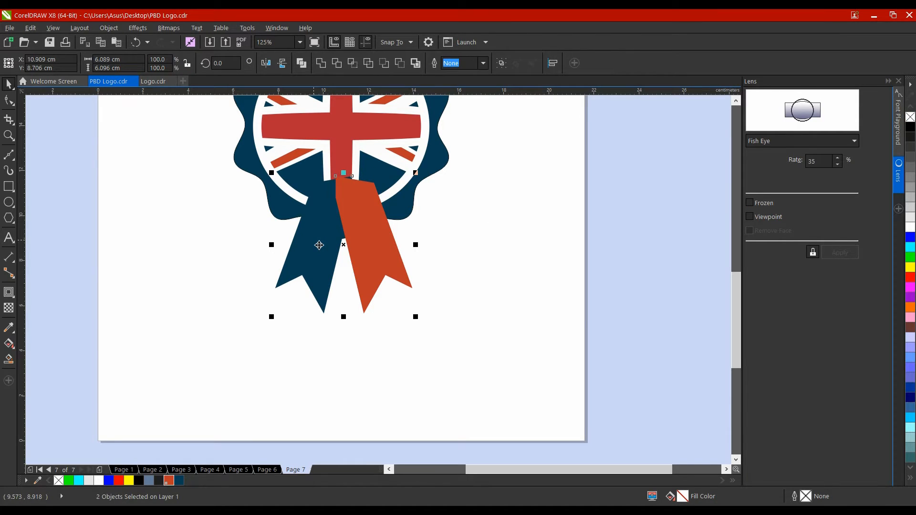
key(shift+Page_Down)
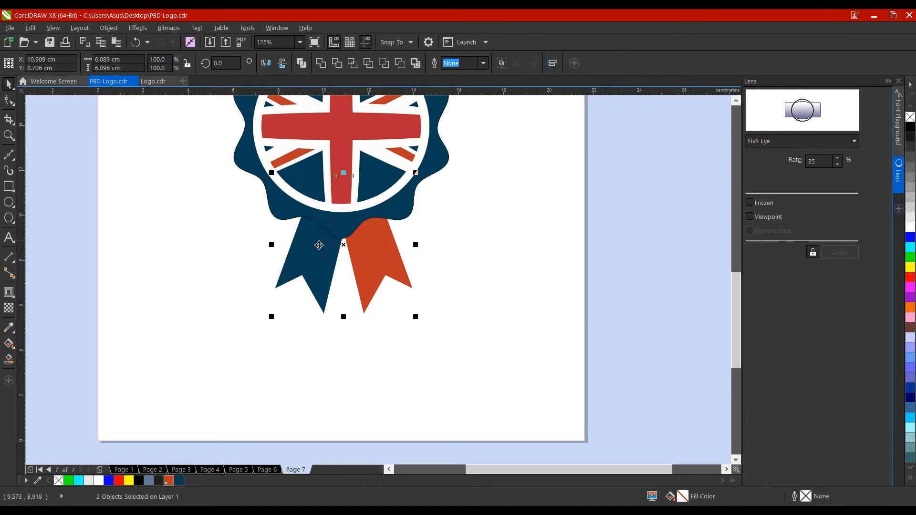
click(576, 185)
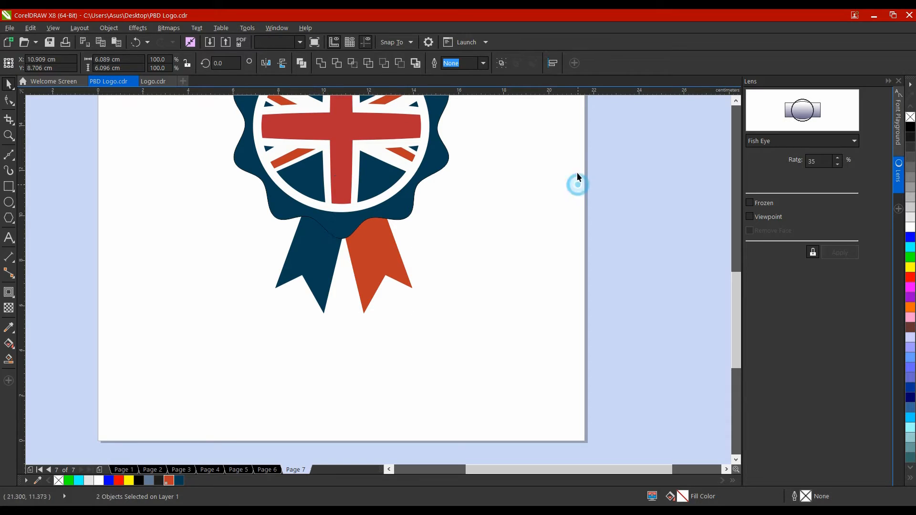
click(240, 171)
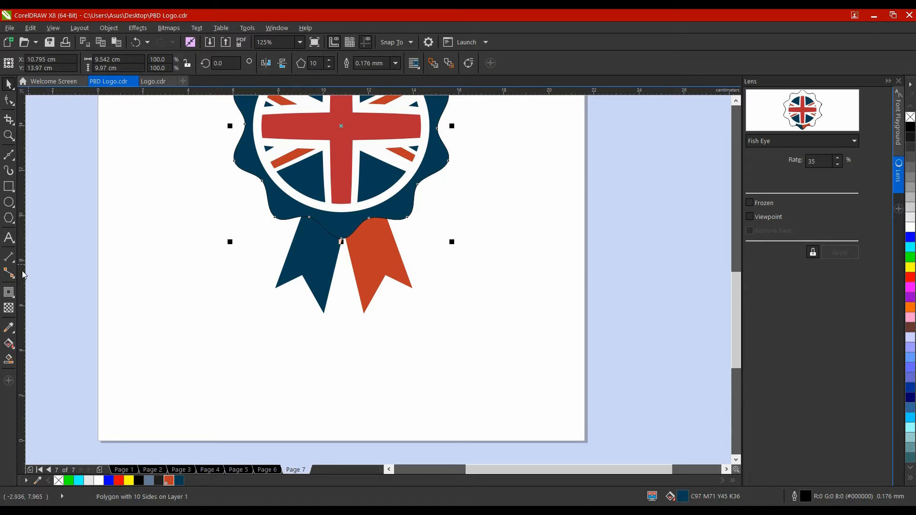
right_click(910, 117)
- Add a one-step outside contour of about 0.141 cm to the wavy badge shape and fill it white
scroll(291, 235, up, 2)
scroll(291, 235, up, 2)
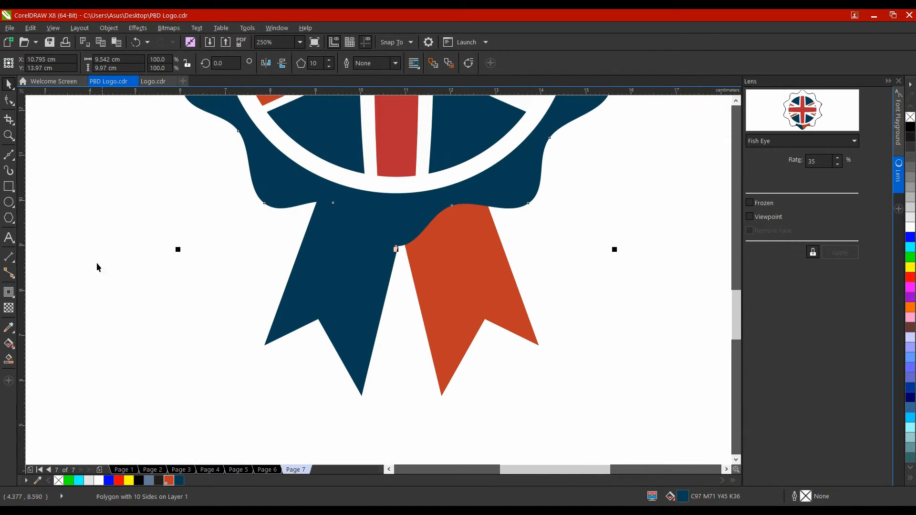
click(9, 292)
drag(256, 196, 227, 254)
scroll(362, 152, down, 1)
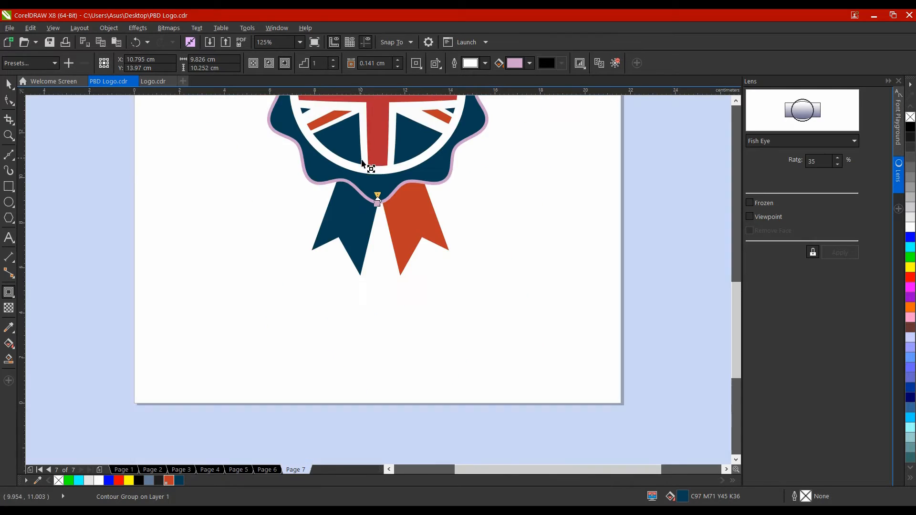
drag(393, 140, 398, 247)
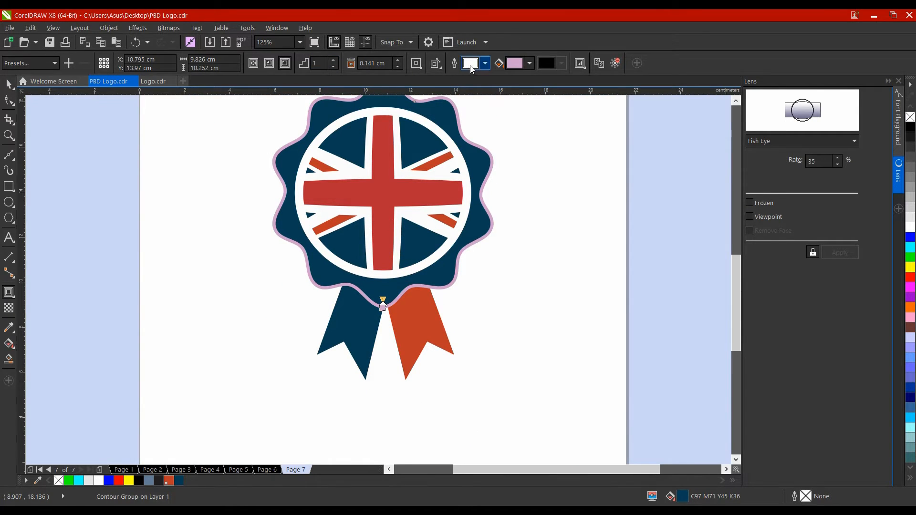
click(530, 64)
mouse_move(520, 119)
mouse_down()
mouse_move(524, 129)
mouse_move(510, 116)
mouse_up()
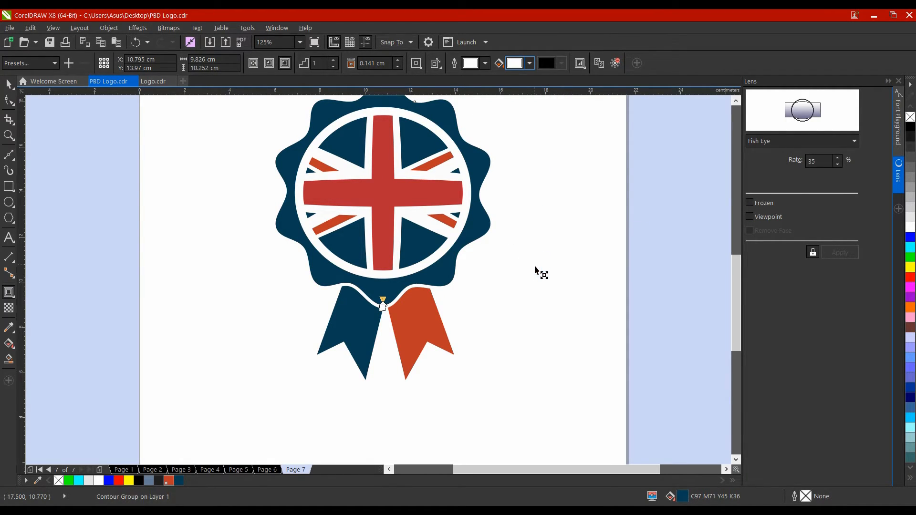
- Group the complete badge together with both ribbon tails and copy the group
click(606, 296)
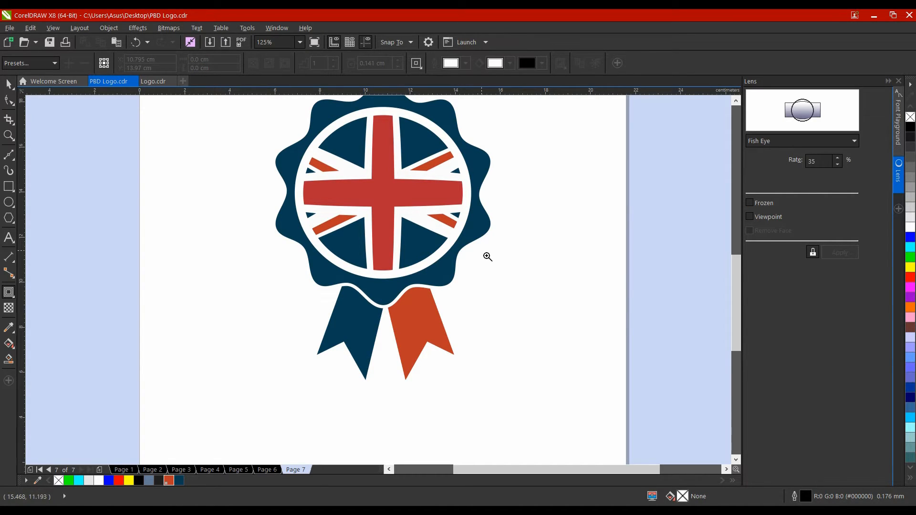
right_click(487, 256)
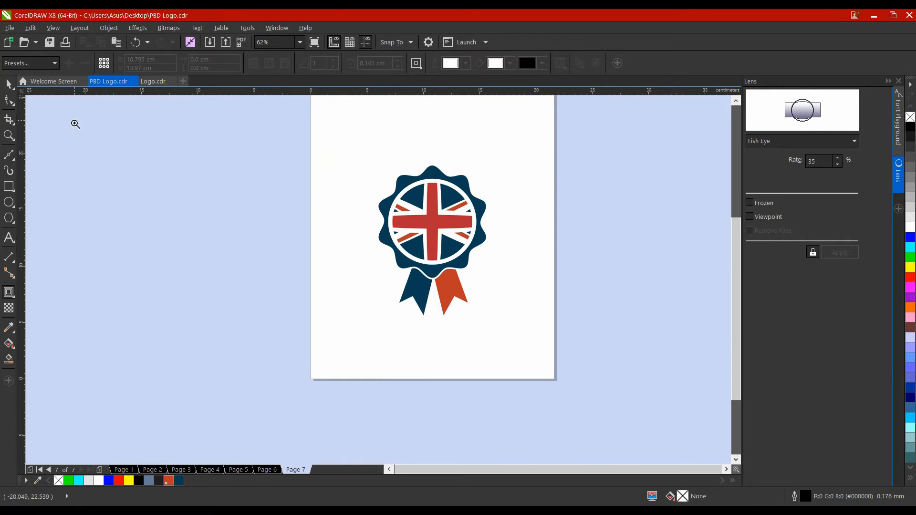
click(11, 87)
click(331, 186)
drag(282, 151, 548, 358)
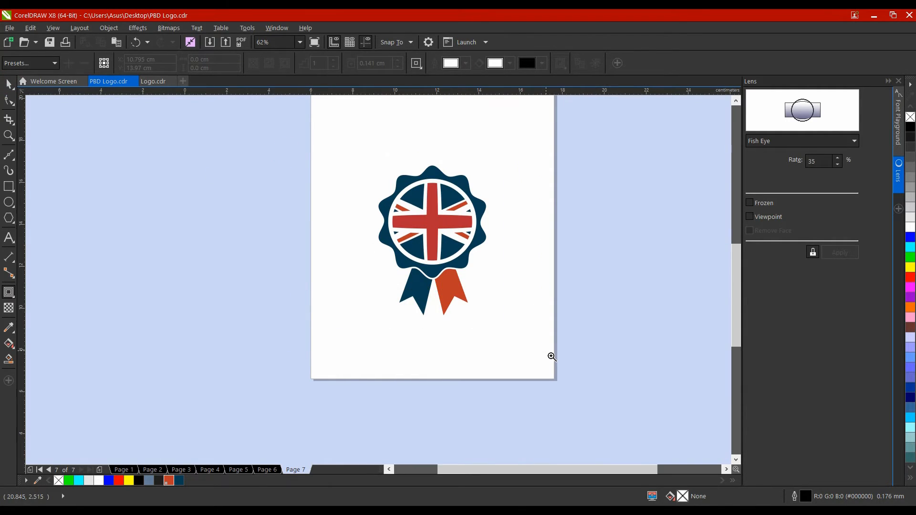
key(space)
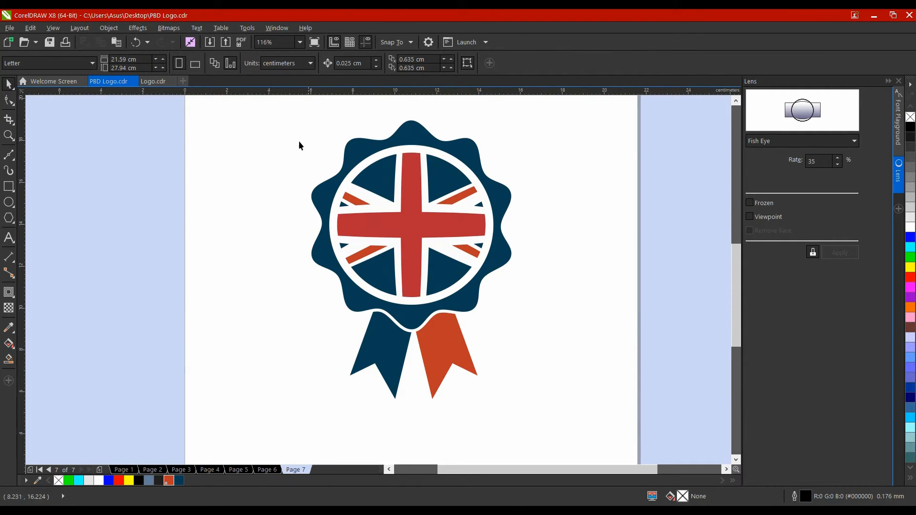
click(158, 110)
drag(163, 115, 592, 430)
key(ctrl+g)
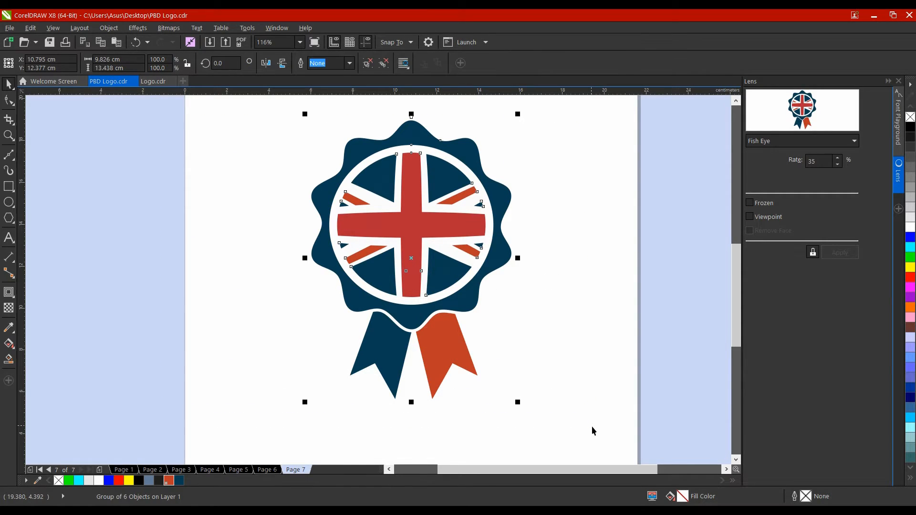
- Paste the badge onto Page 1, scale it to about 54% and place it on the left side of the bulldog's chest
click(124, 470)
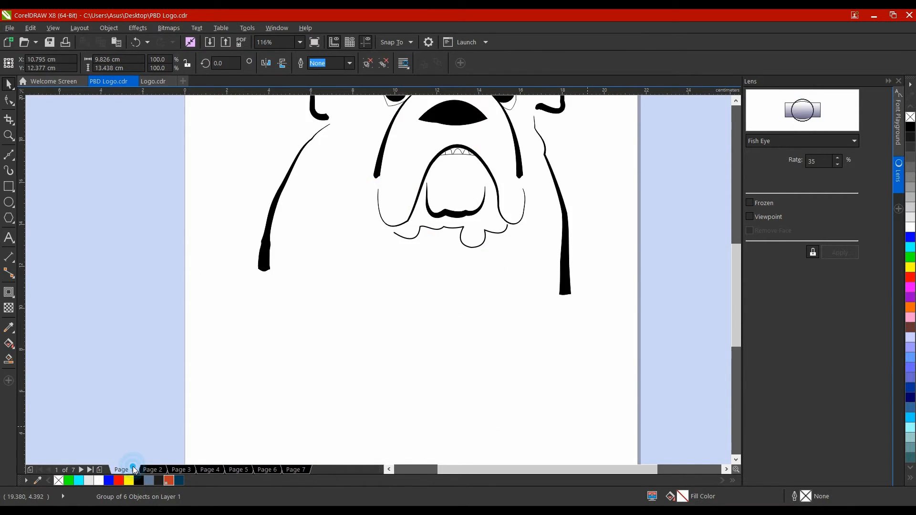
key(ctrl+v)
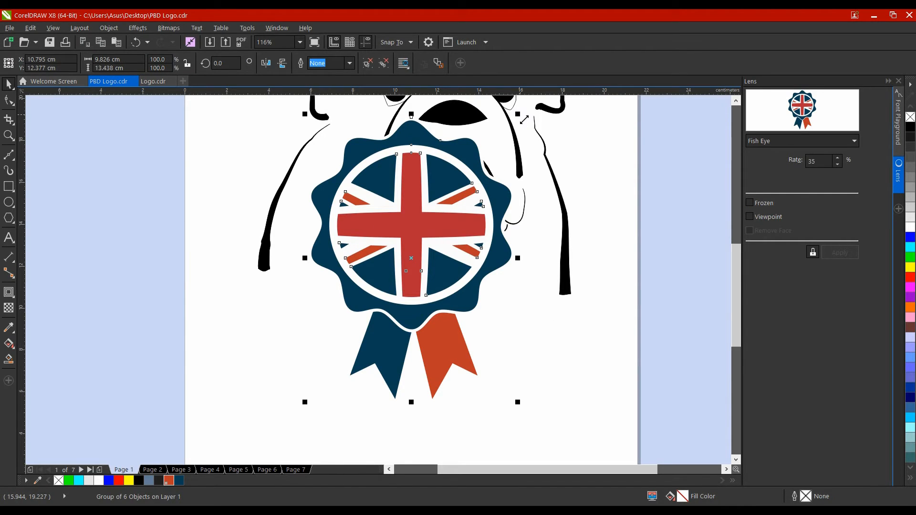
drag(524, 120, 419, 249)
drag(356, 344, 331, 247)
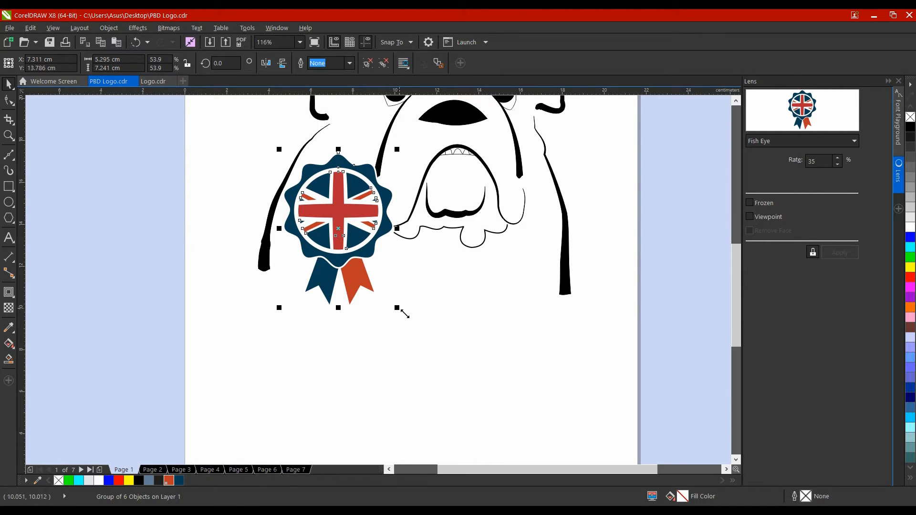
- Scale the badge down to about 45% and move it slightly lower between the left body line and the jowl
drag(404, 314, 386, 288)
drag(326, 215, 323, 228)
click(374, 324)
scroll(386, 315, down, 2)
click(162, 42)
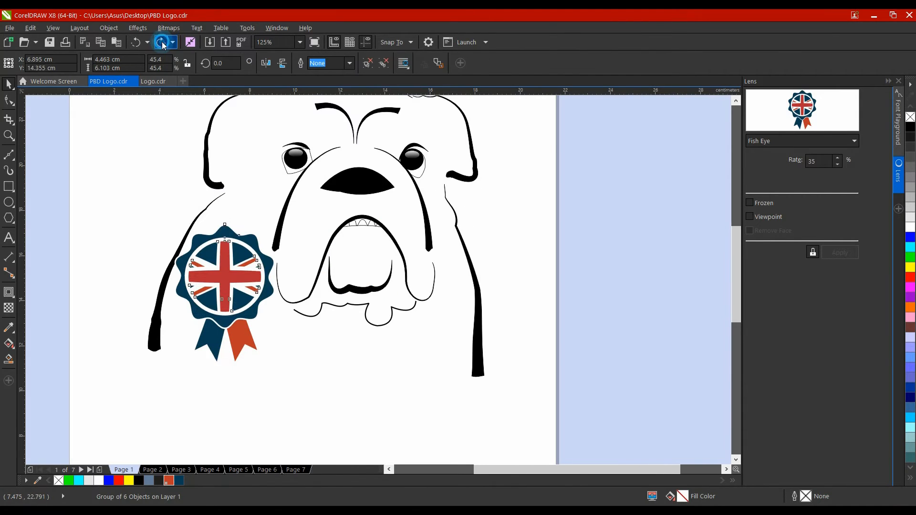
click(335, 363)
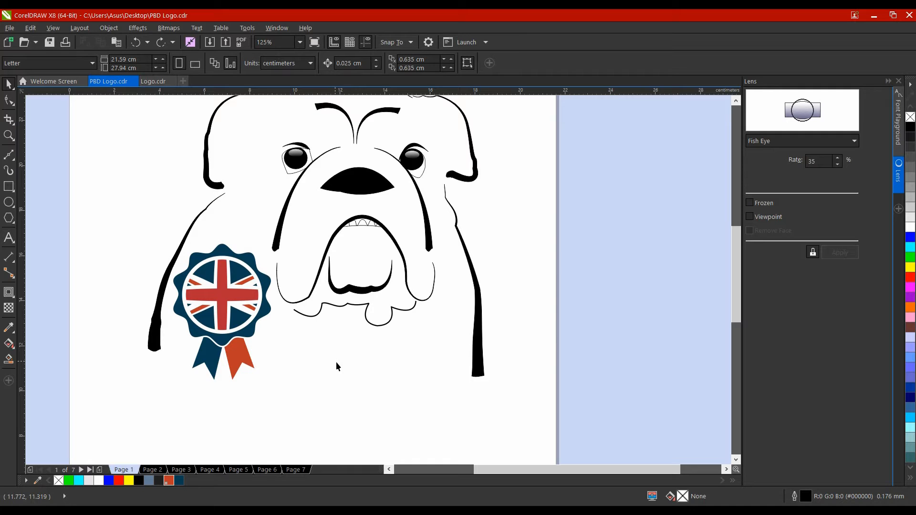
- Try scaling the whole bulldog artwork with the badge down to about 2.2 cm wide, and undo the scaling
scroll(382, 353, up, 1)
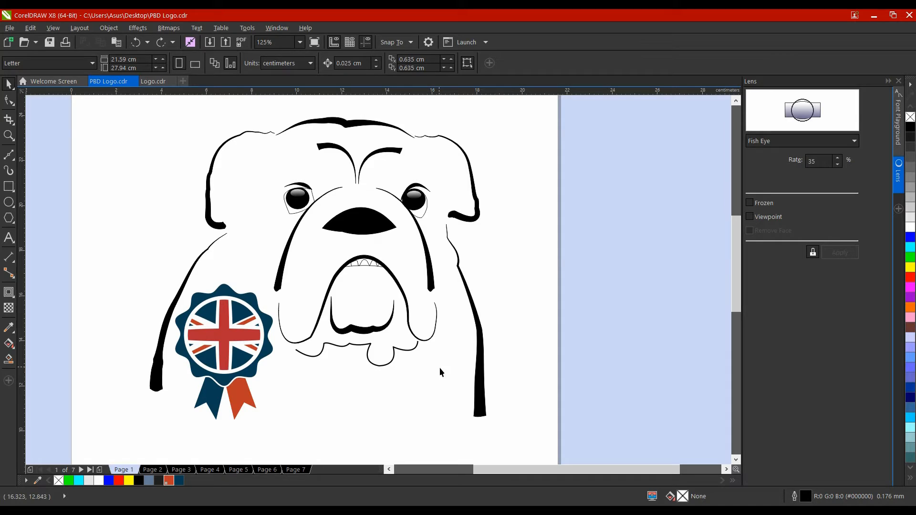
drag(439, 371, 373, 322)
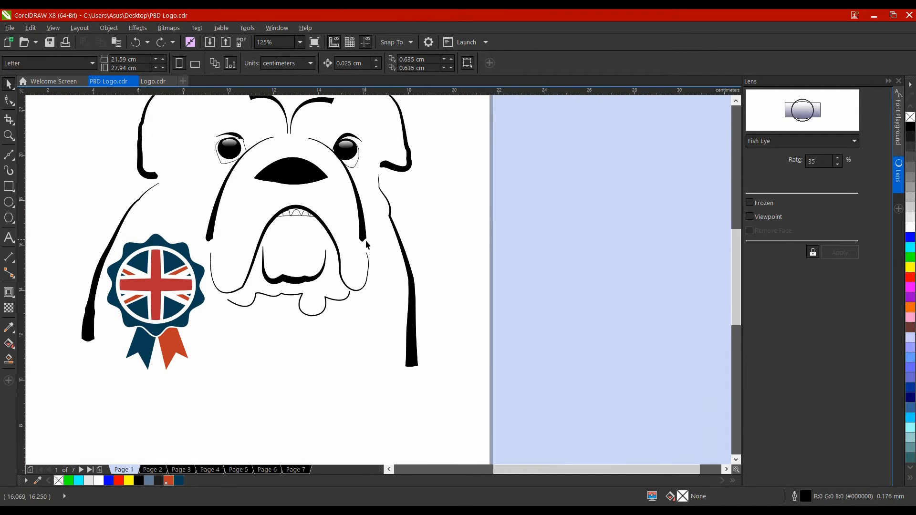
scroll(362, 160, up, 1)
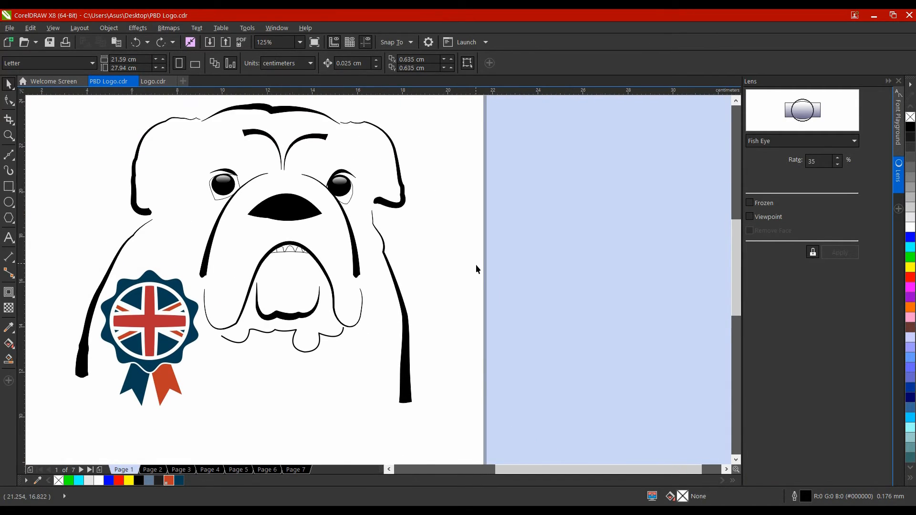
scroll(476, 265, down, 1)
scroll(439, 319, up, 1)
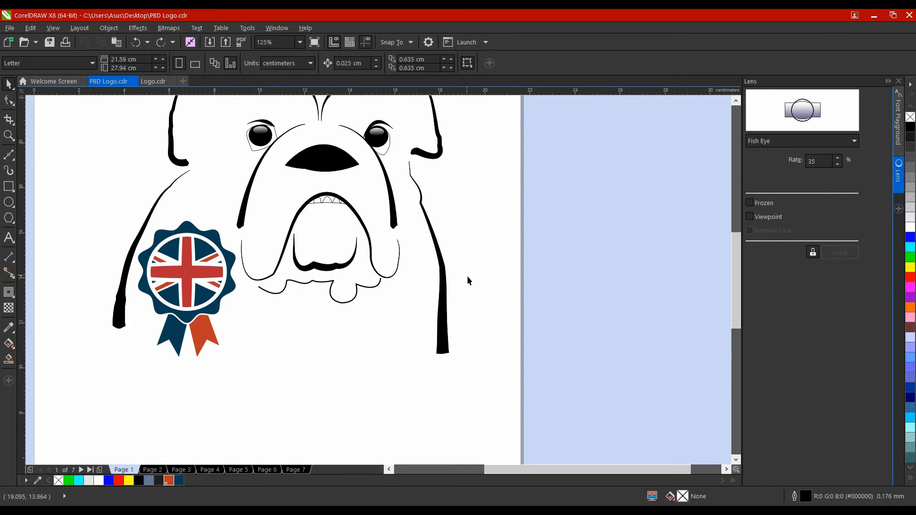
scroll(467, 275, down, 1)
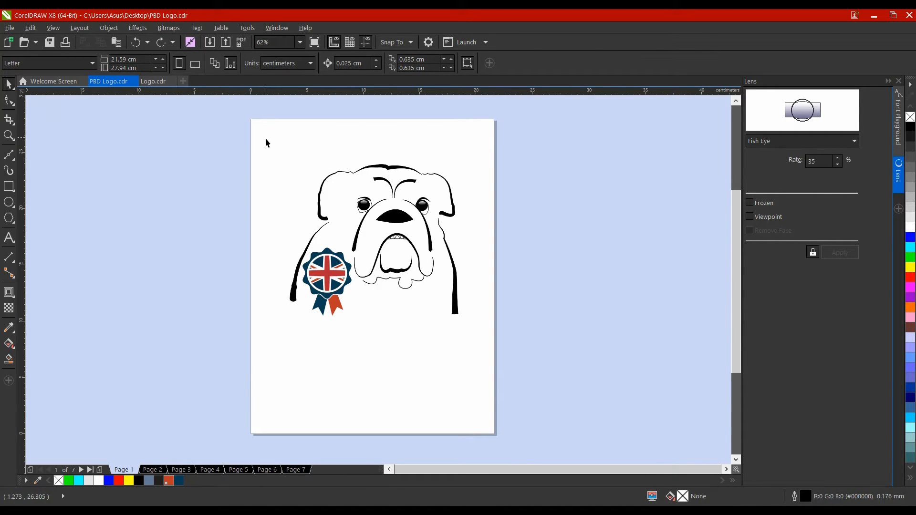
drag(265, 138, 321, 197)
scroll(321, 197, up, 5)
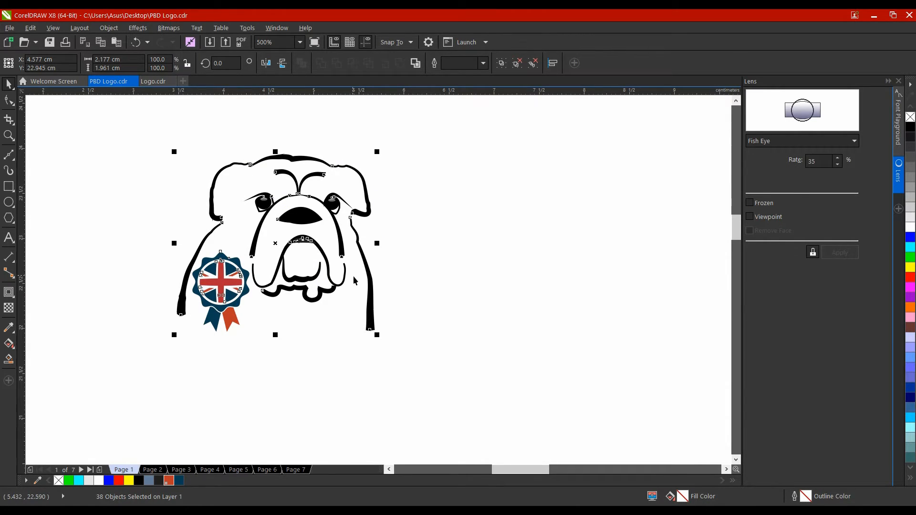
key(ctrl+z)
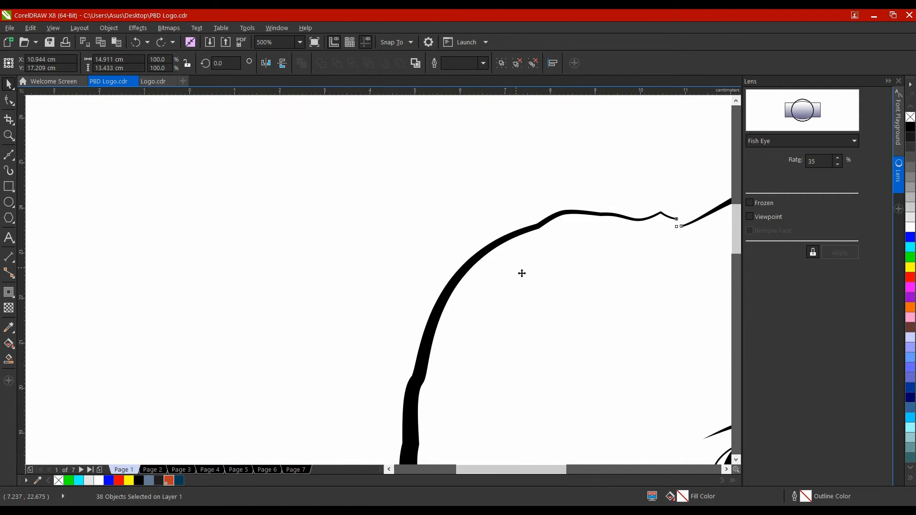
scroll(530, 273, down, 4)
drag(542, 274, 164, 164)
click(414, 210)
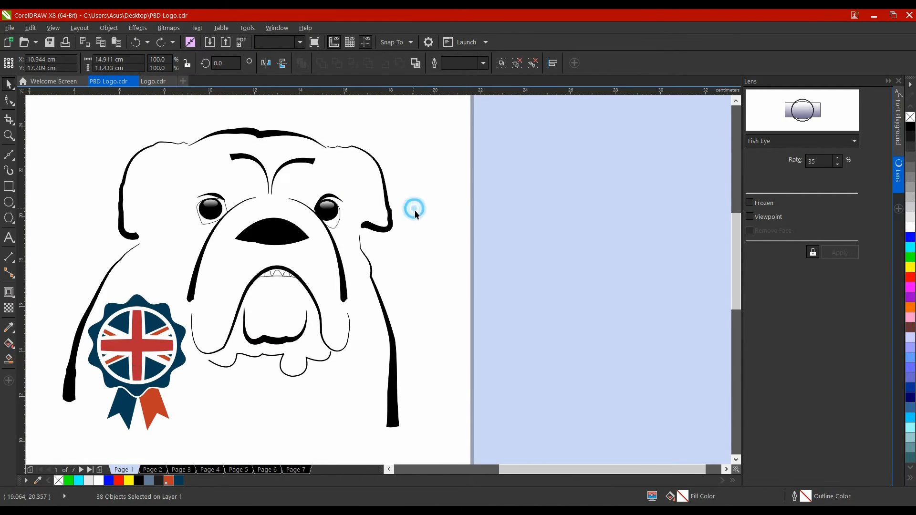
- Break the right body line's artistic media group apart and delete its thin control path, keeping the black brush shape
drag(439, 290, 422, 150)
click(378, 243)
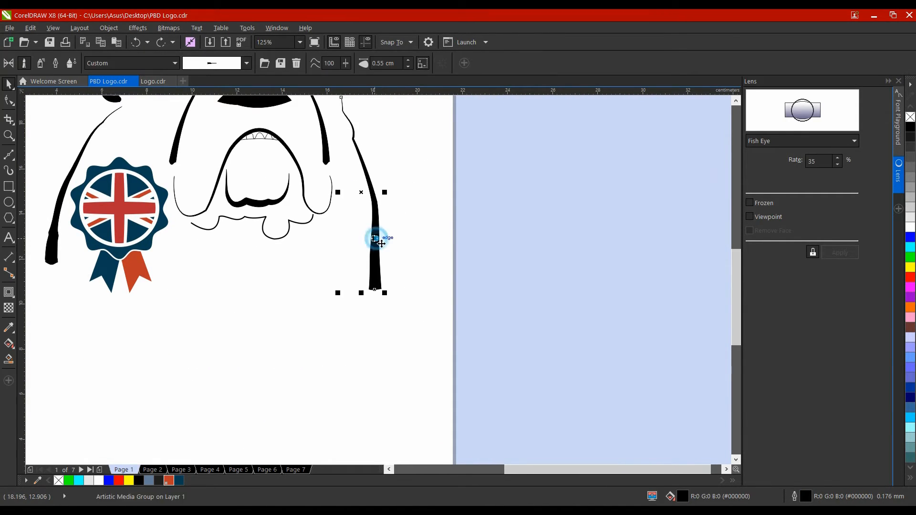
drag(477, 109, 470, 169)
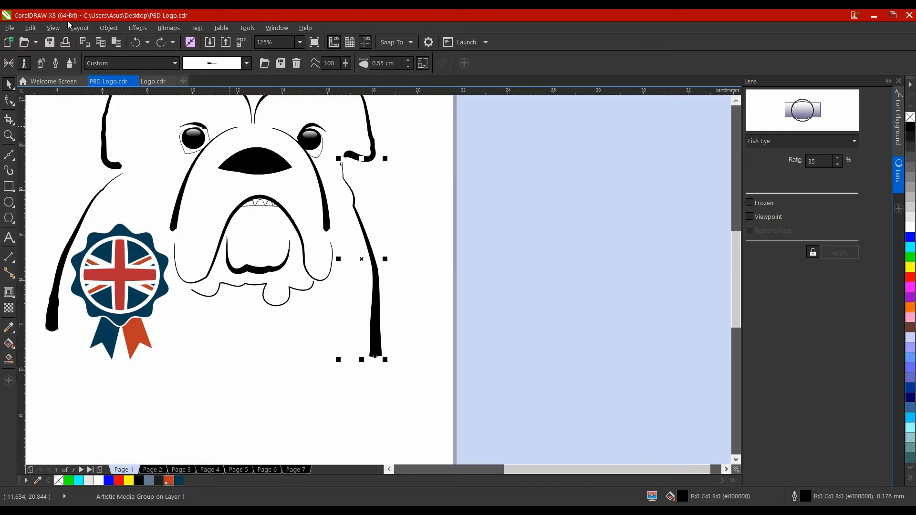
click(109, 27)
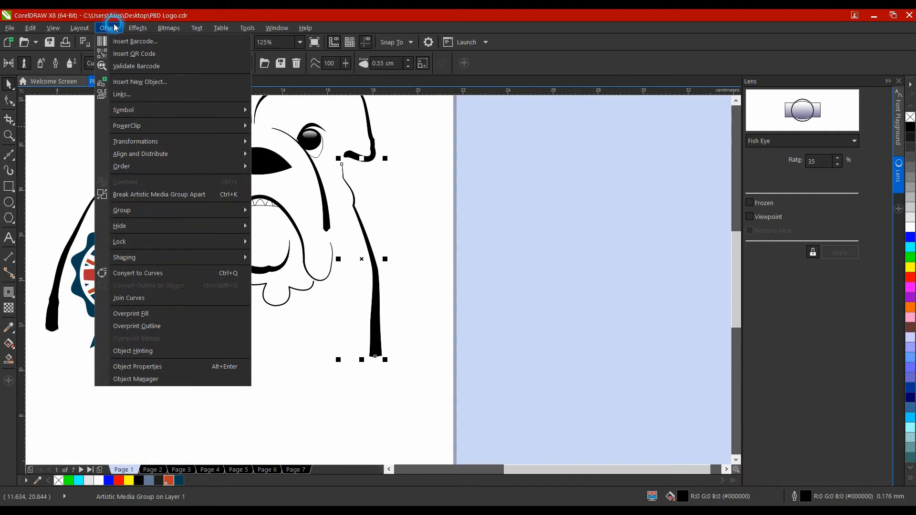
click(188, 196)
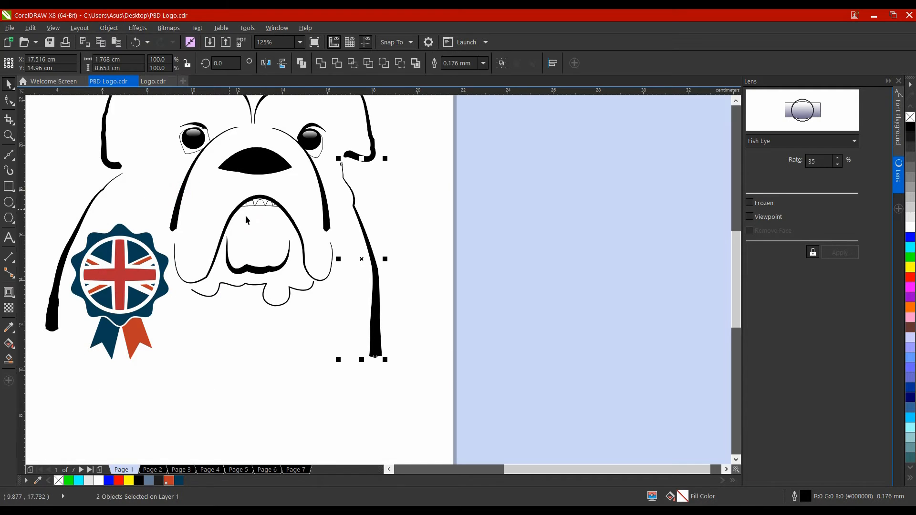
click(548, 290)
drag(374, 320, 348, 322)
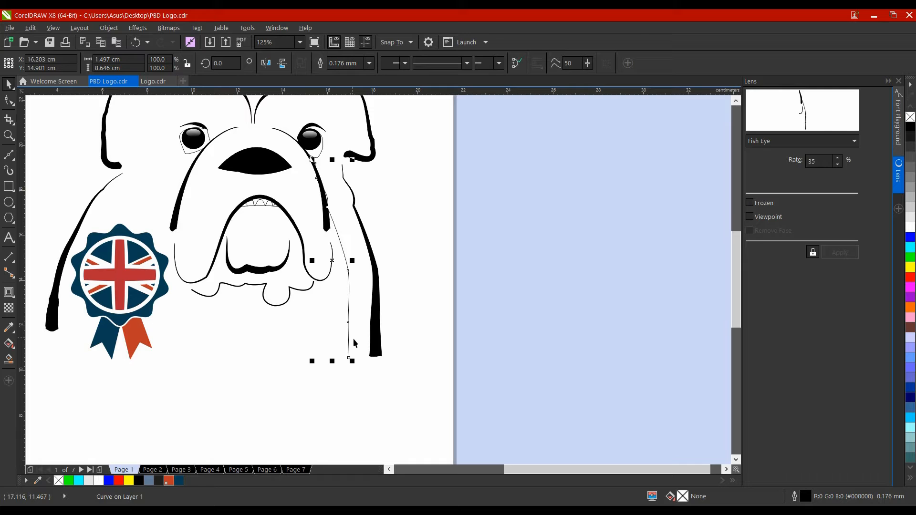
key(Delete)
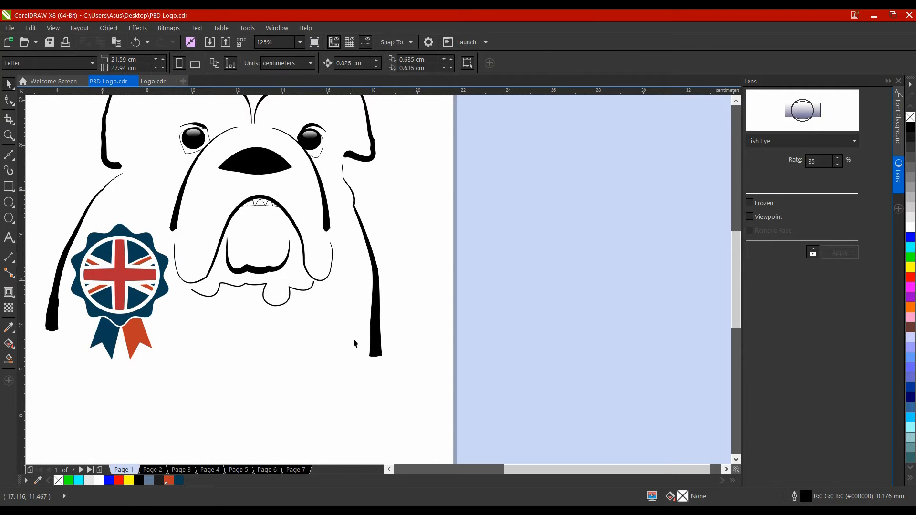
click(374, 319)
mouse_move(373, 319)
mouse_down()
mouse_move(364, 321)
mouse_move(378, 311)
mouse_move(370, 318)
mouse_up()
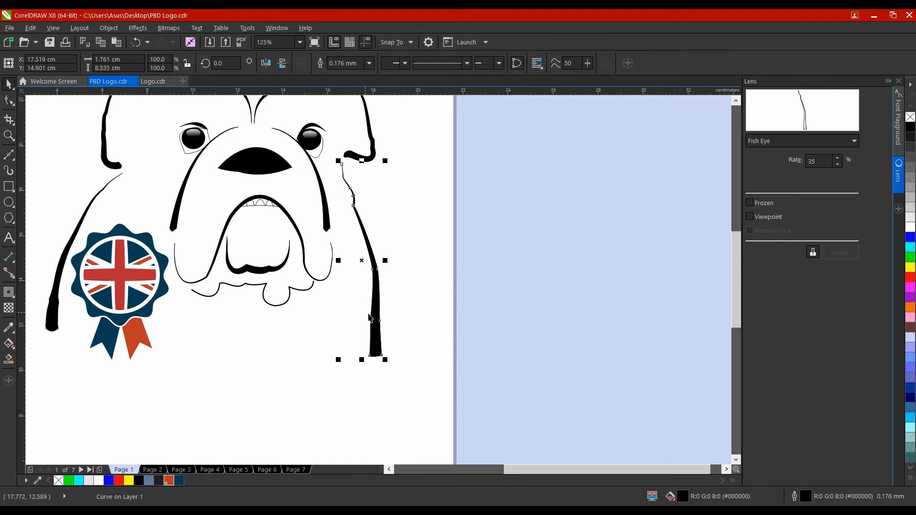
- Undo the latest edits and delete the restored thin control path of the right body line again
scroll(102, 302, left, 3)
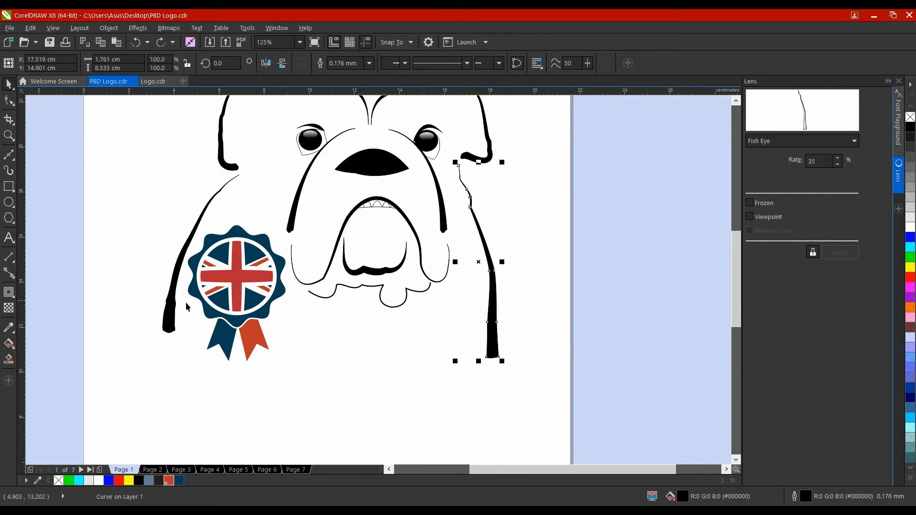
mouse_move(175, 309)
mouse_down()
mouse_move(151, 308)
mouse_move(168, 316)
mouse_up()
key(ctrl+z)
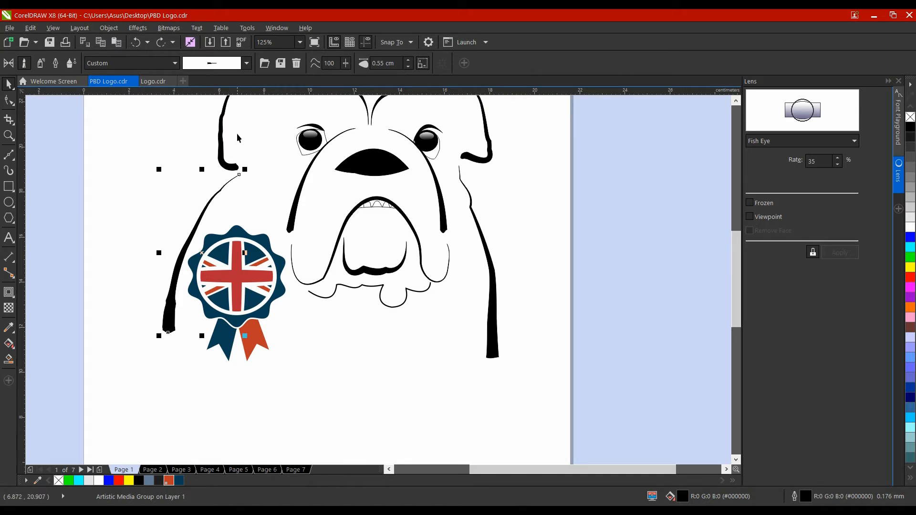
mouse_move(230, 164)
mouse_down()
mouse_move(202, 182)
mouse_move(224, 165)
mouse_up()
key(ctrl+z)
key(ctrl+z)
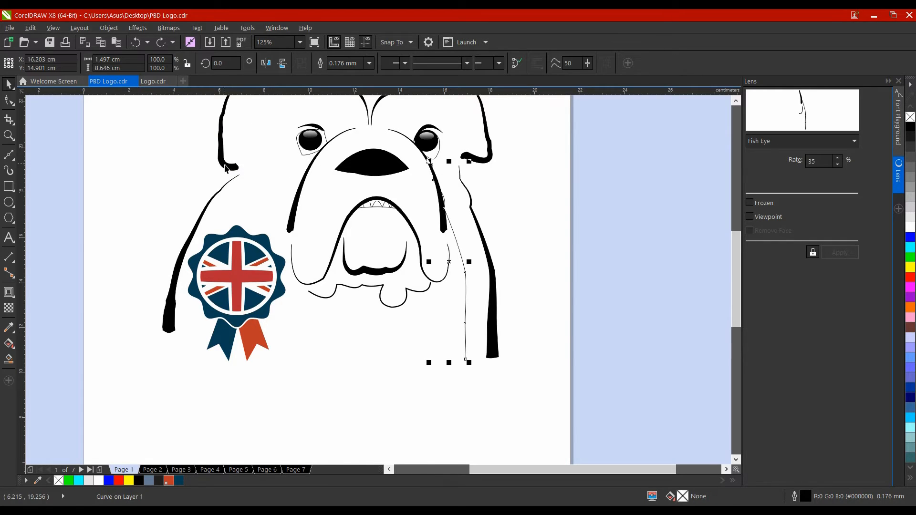
key(Delete)
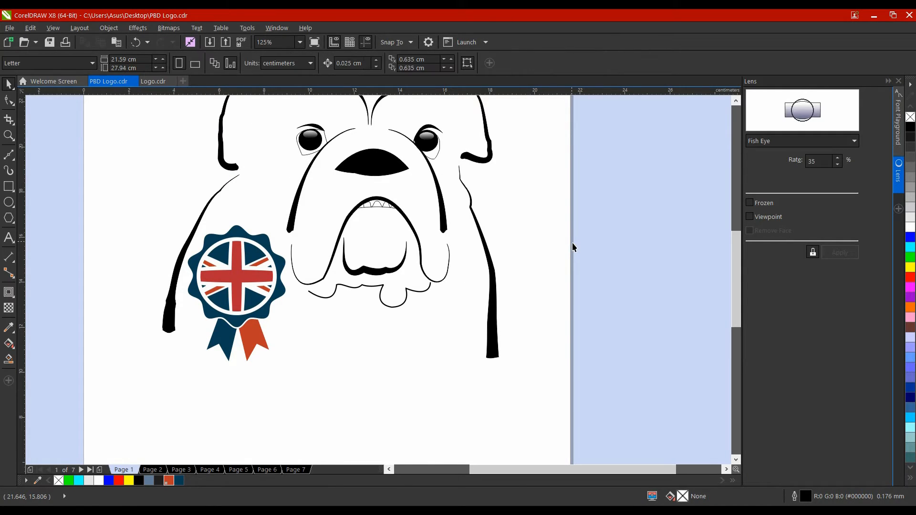
- Break the left body line's artistic media group apart and delete its thin control path
click(171, 293)
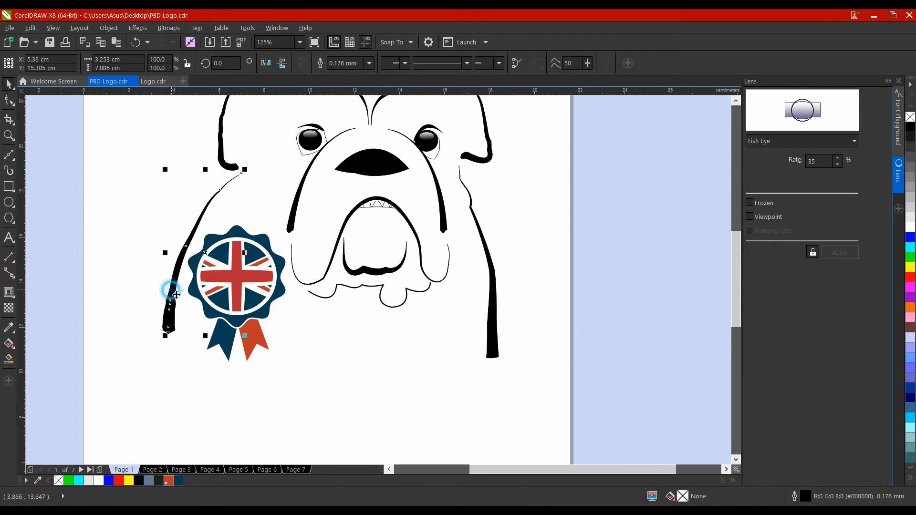
key(i)
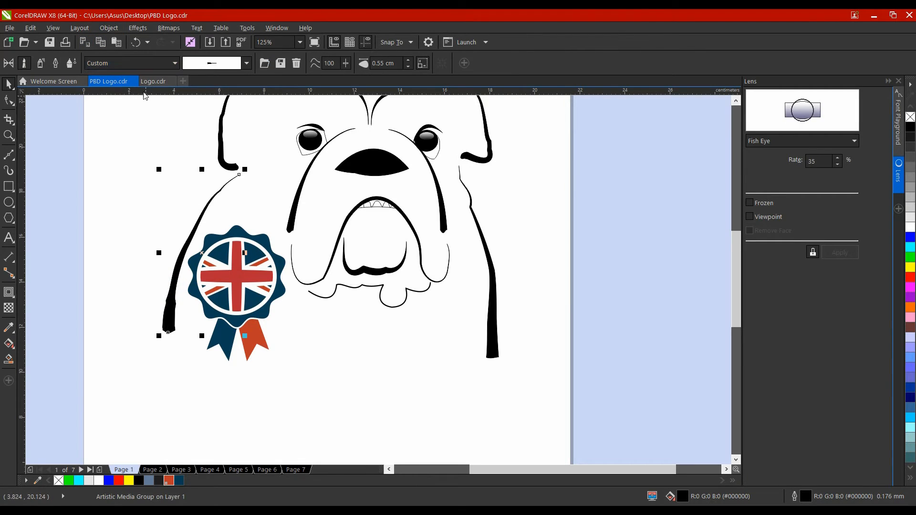
click(115, 29)
click(152, 194)
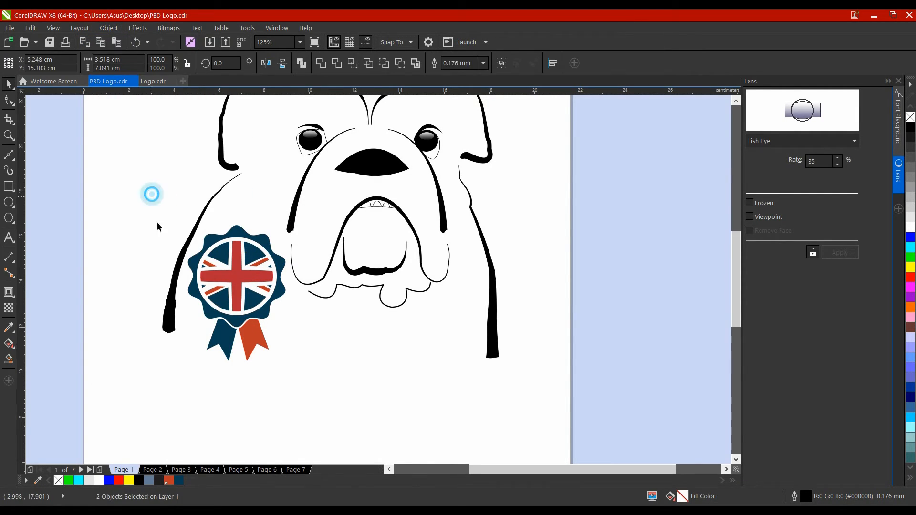
key(Escape)
drag(170, 317, 144, 318)
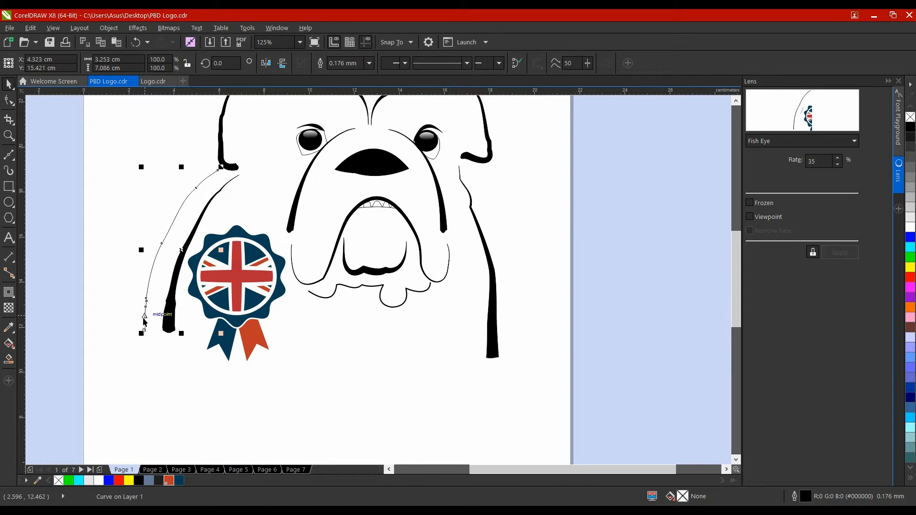
key(Delete)
- Break the left muzzle line's artistic media group apart and delete its thin control path, keeping the black brush shape
click(292, 208)
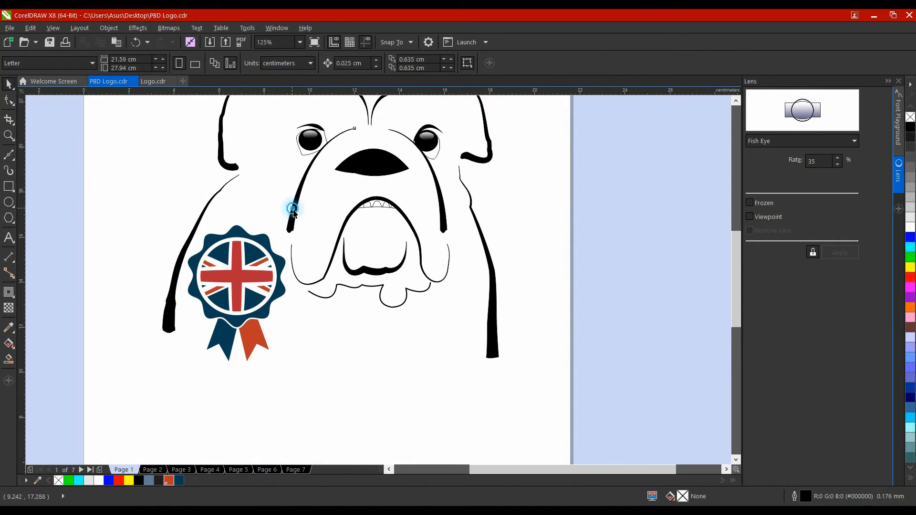
key(ctrl+k)
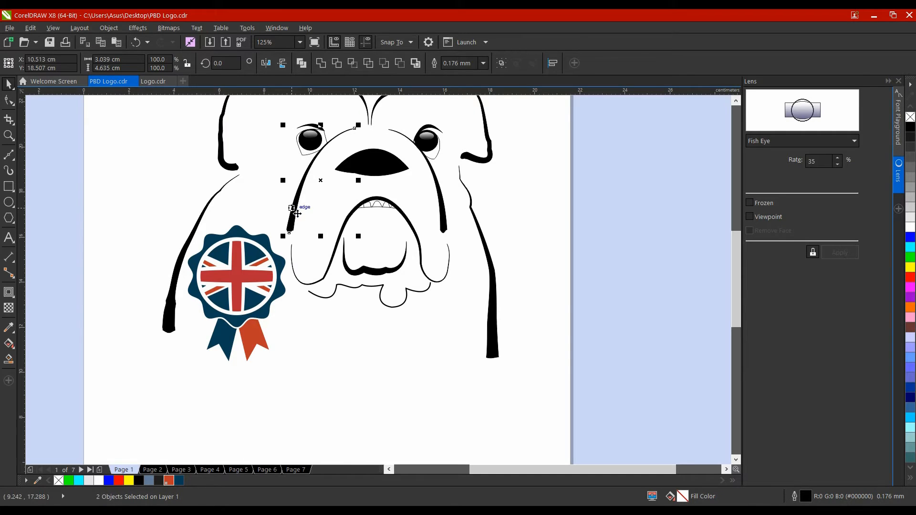
click(271, 210)
click(280, 210)
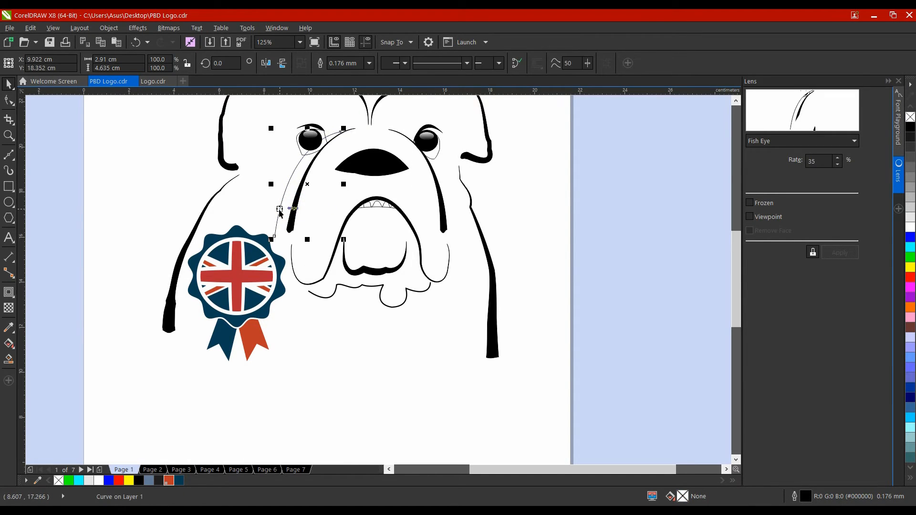
key(Delete)
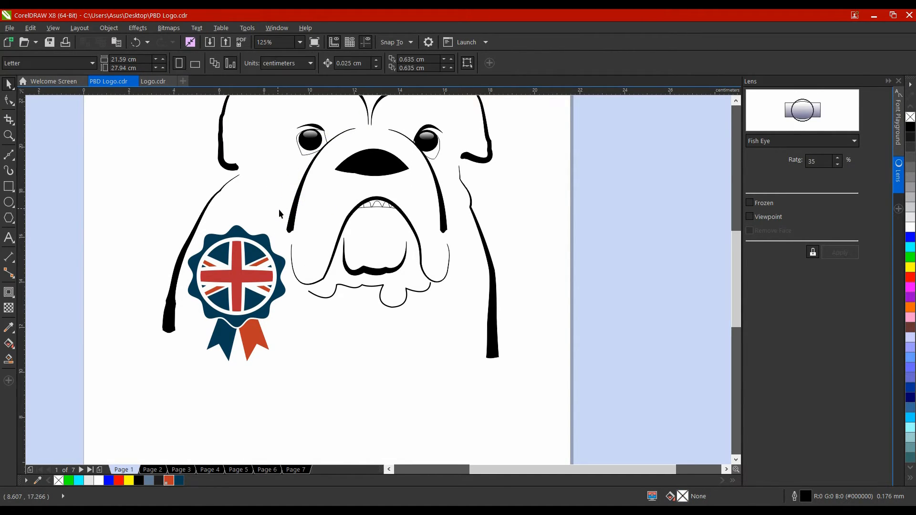
- Break the right muzzle line's artistic media group apart and delete its thin control path
scroll(392, 175, up, 1)
drag(562, 199, 449, 317)
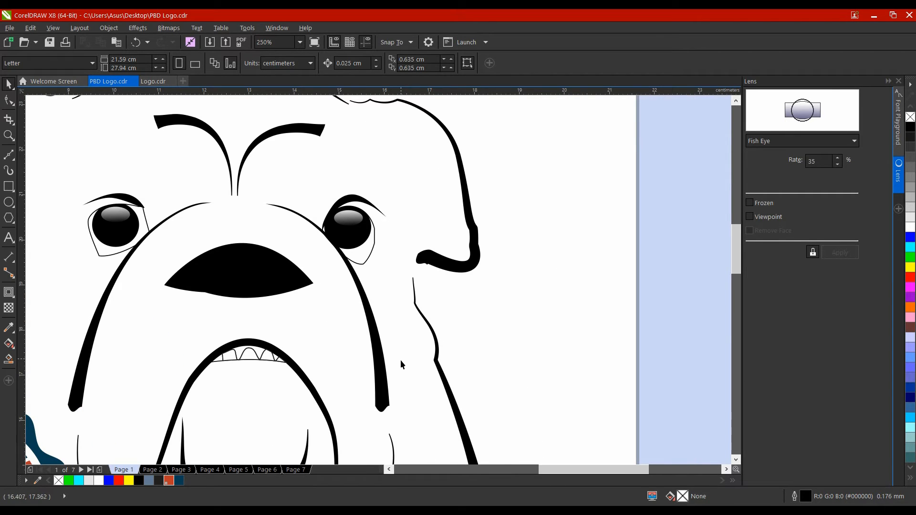
click(387, 373)
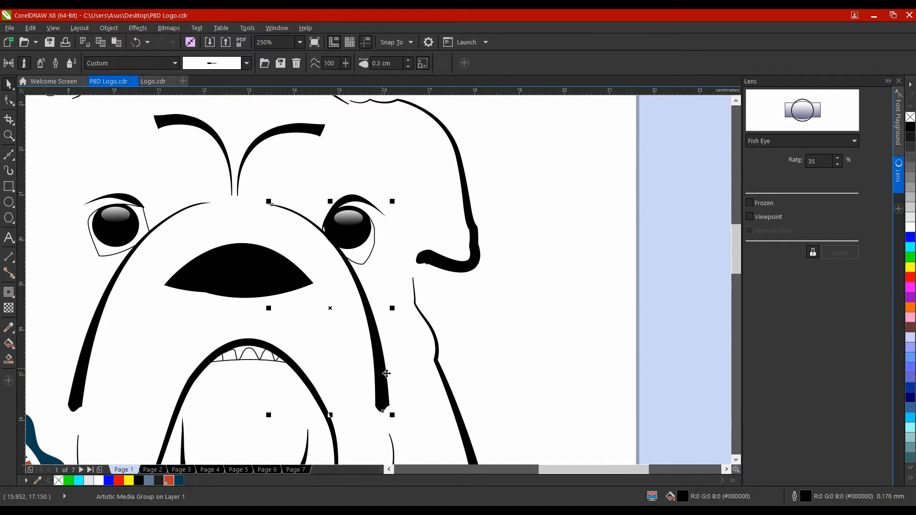
key(ctrl+k)
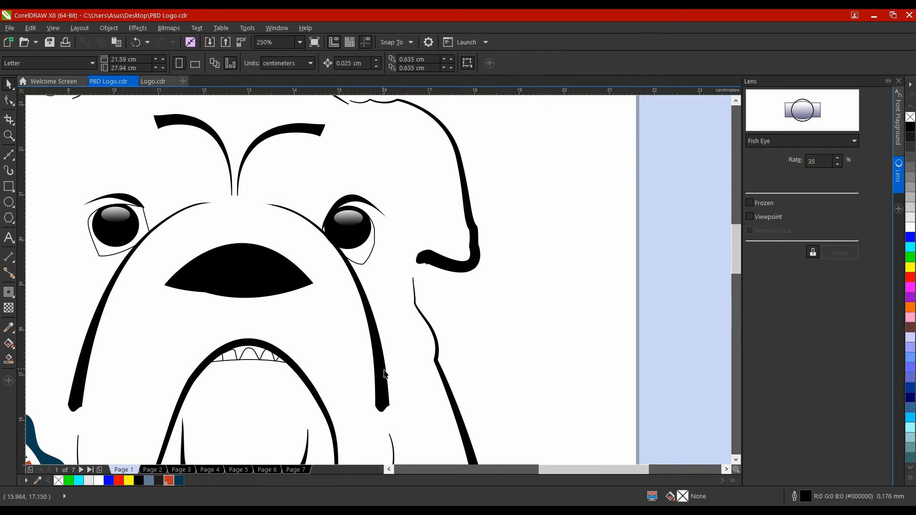
drag(379, 378, 357, 387)
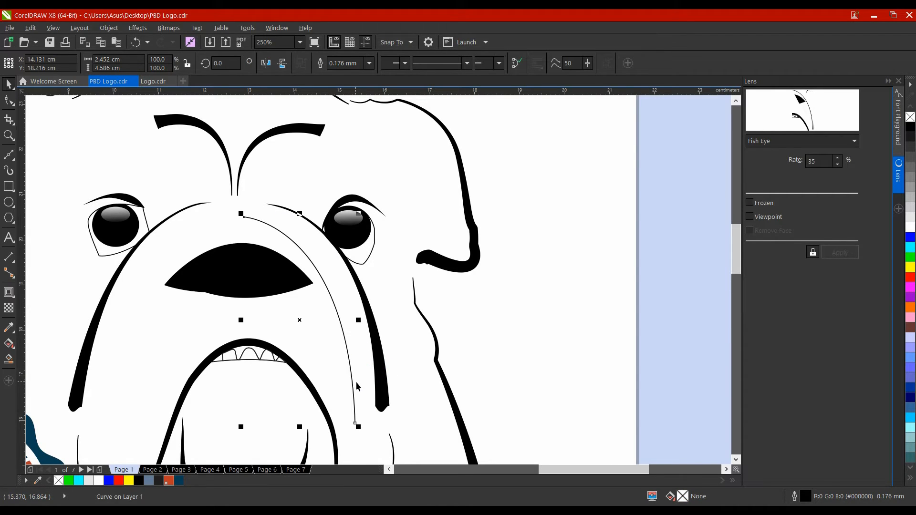
key(Delete)
- Break the right eye's upper lid stroke apart from its control path, undoing the accidental move of the black shape
click(348, 201)
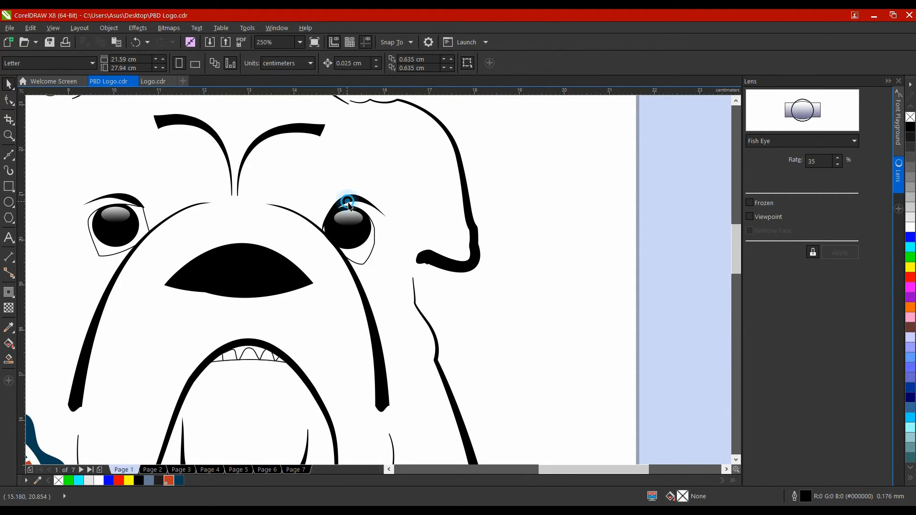
key(ctrl+k)
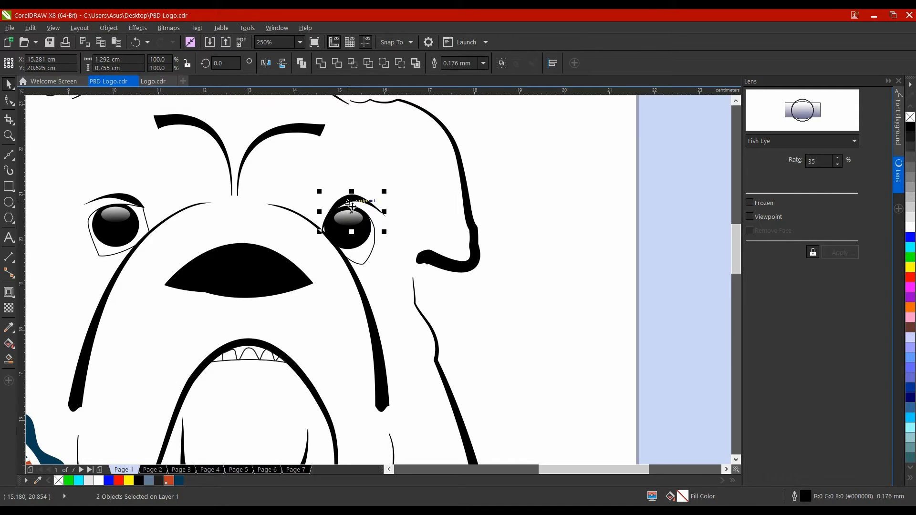
click(374, 186)
click(347, 183)
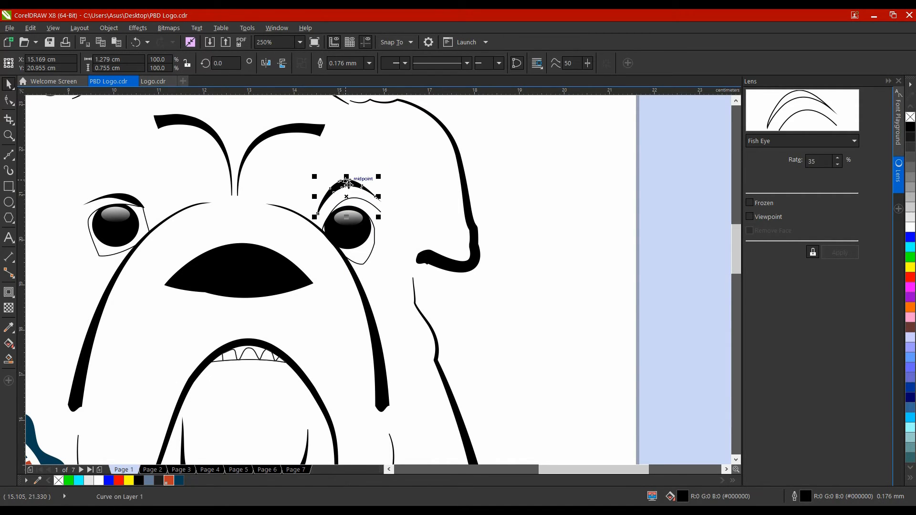
key(ctrl+z)
click(371, 172)
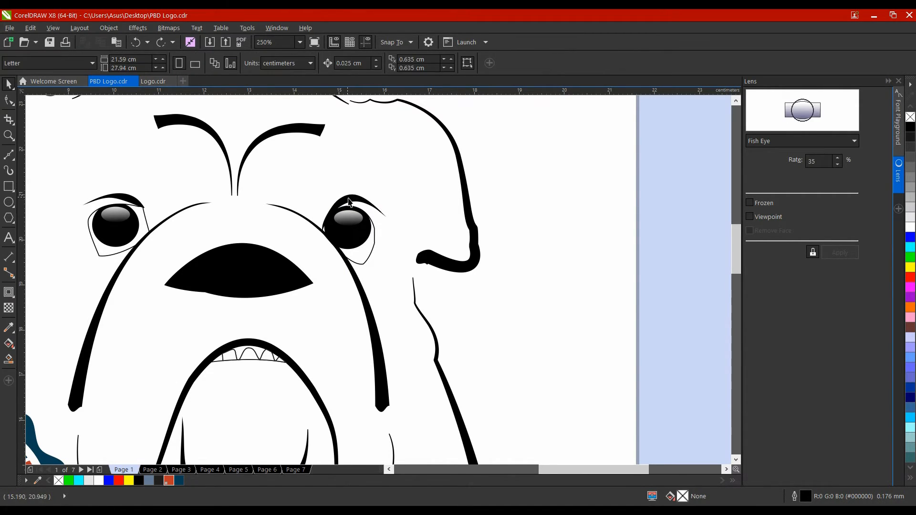
- Move the right eyelid's black shape aside, delete the thin control path beneath it, and place the shape back over the eye
click(349, 197)
scroll(372, 167, up, 3)
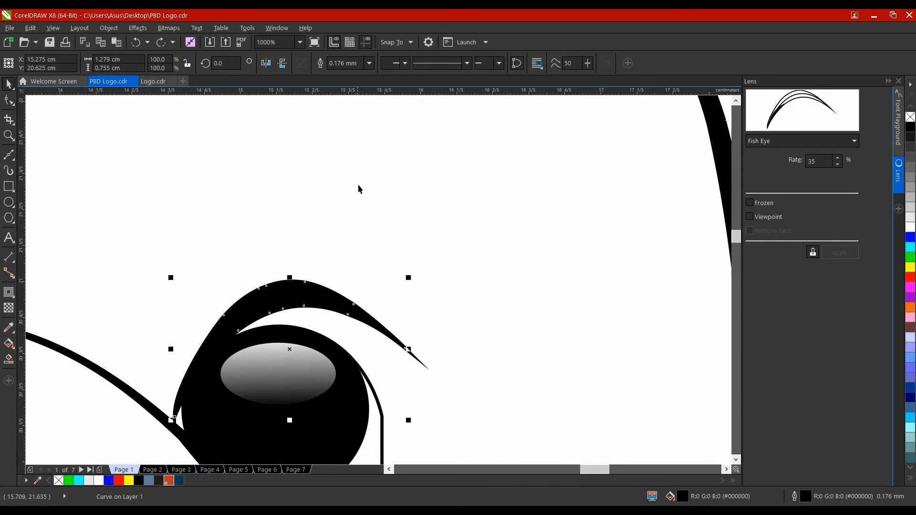
click(333, 272)
drag(304, 293, 333, 237)
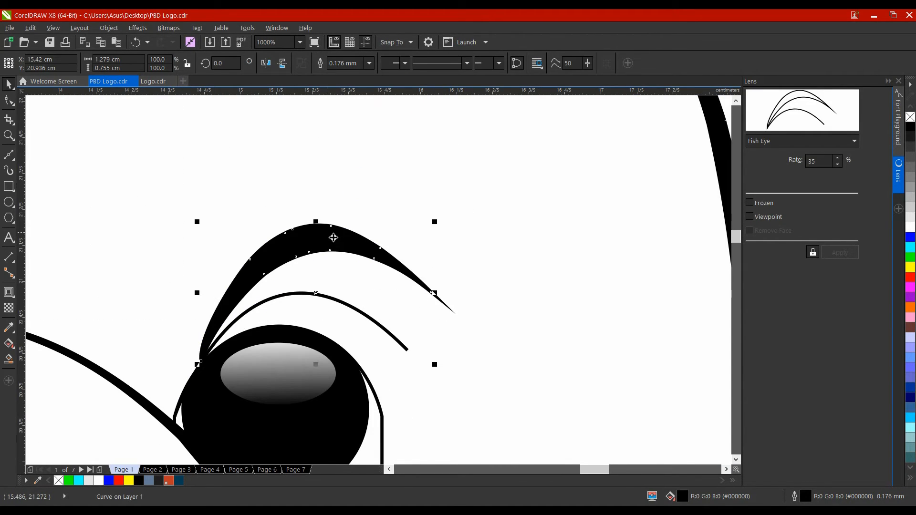
click(379, 322)
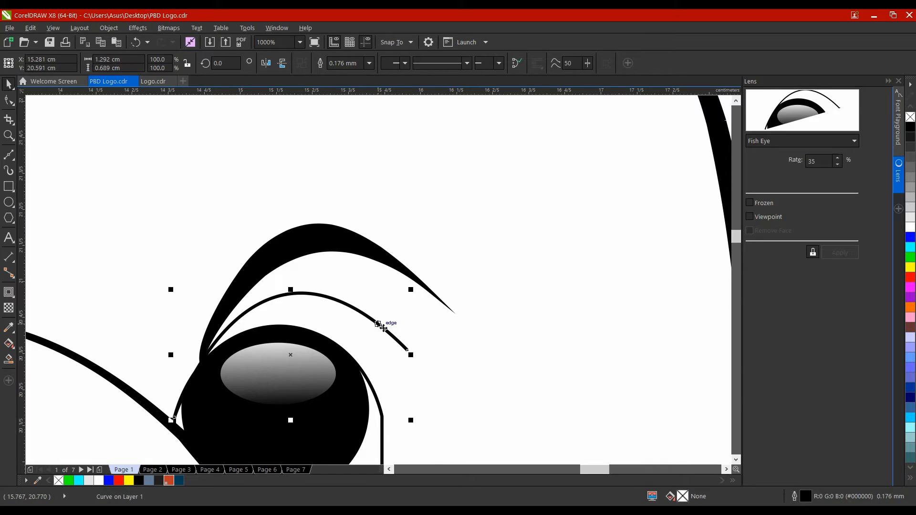
key(Delete)
drag(333, 241, 303, 303)
scroll(303, 303, down, 3)
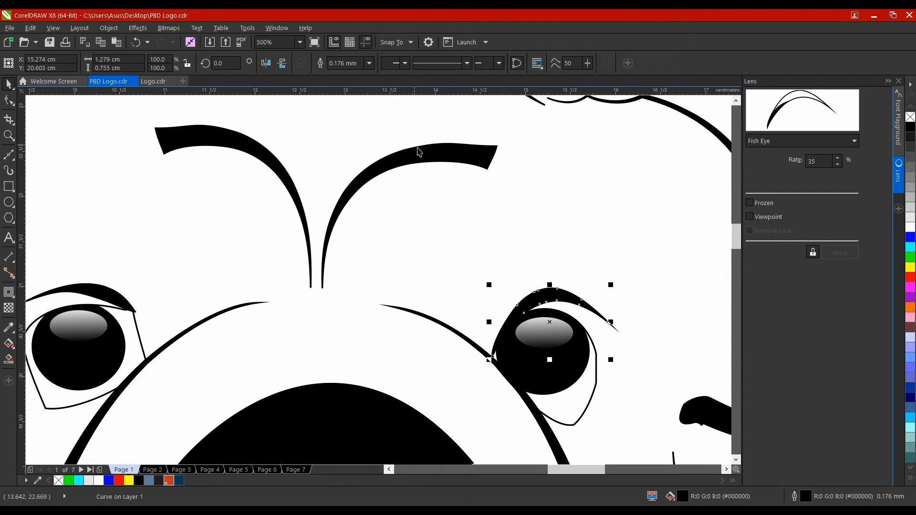
click(423, 152)
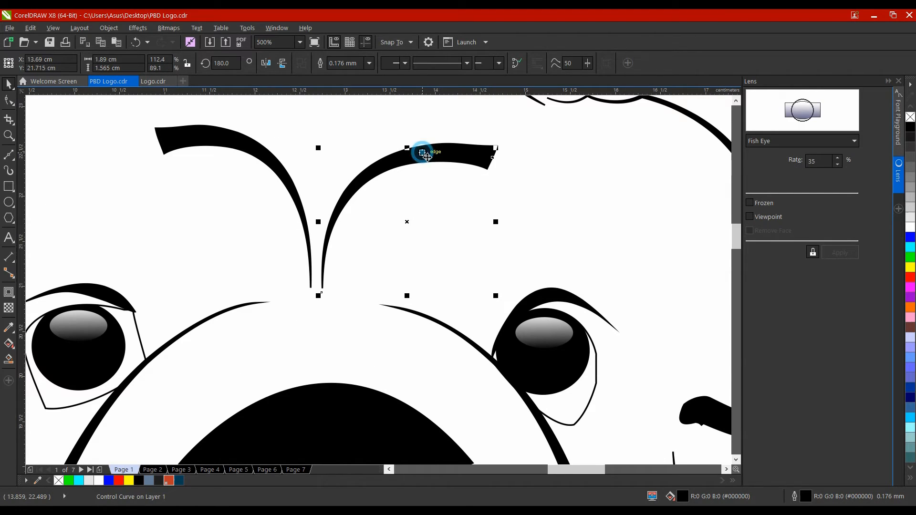
click(485, 161)
click(511, 159)
drag(491, 156, 520, 185)
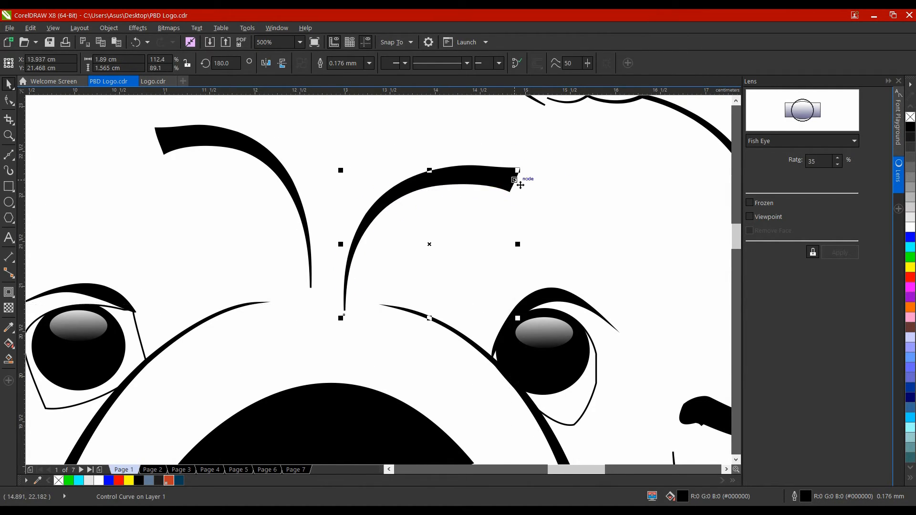
key(ctrl+z)
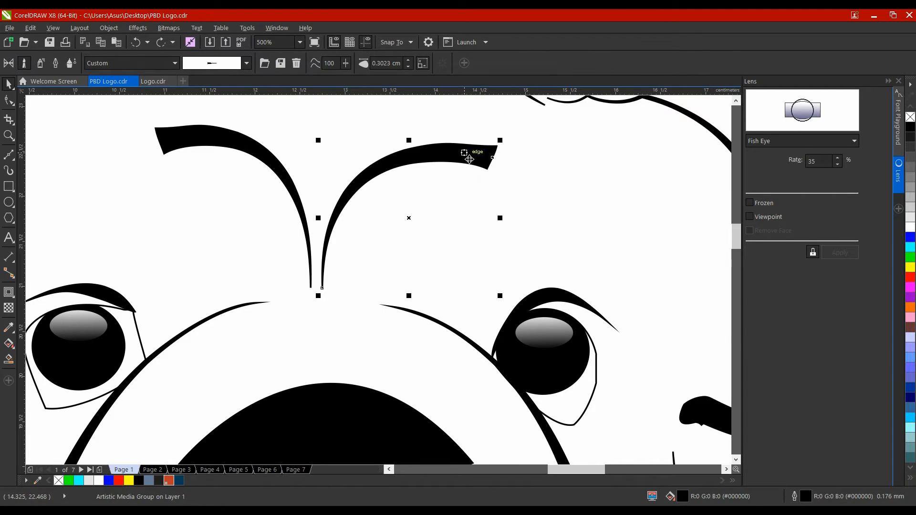
- Break the right forehead line's artistic media group apart and delete its thin control path
drag(527, 127, 296, 339)
click(108, 27)
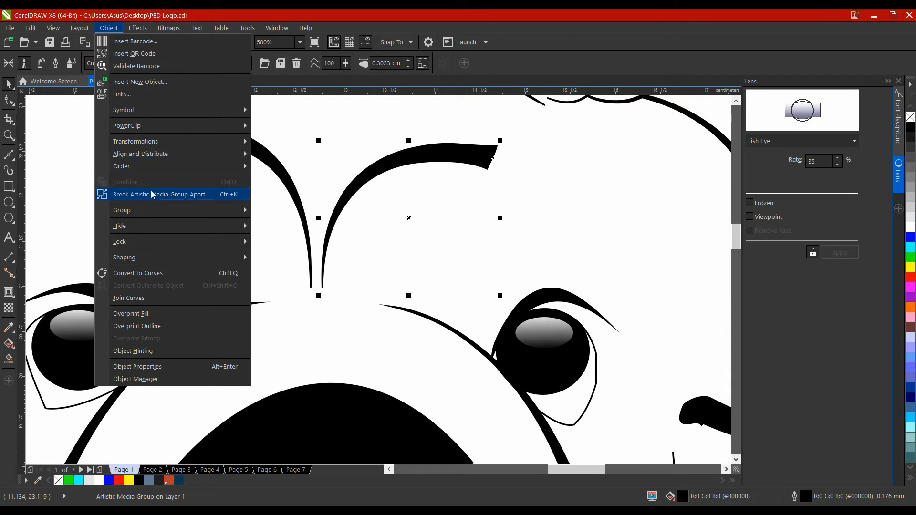
click(153, 191)
click(393, 123)
drag(433, 149, 449, 192)
key(Delete)
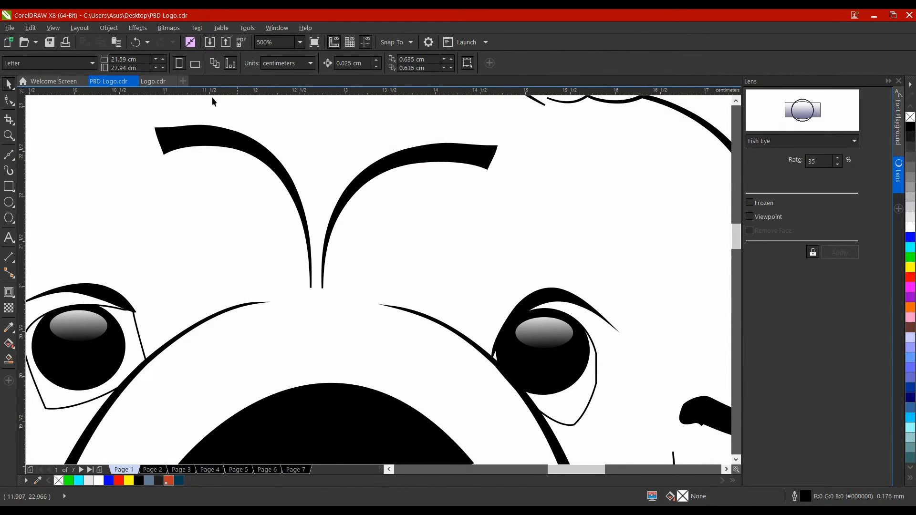
- Break the left forehead line's artistic media group apart and delete its thin control path
mouse_move(130, 107)
mouse_down()
mouse_move(133, 138)
mouse_move(348, 309)
mouse_up()
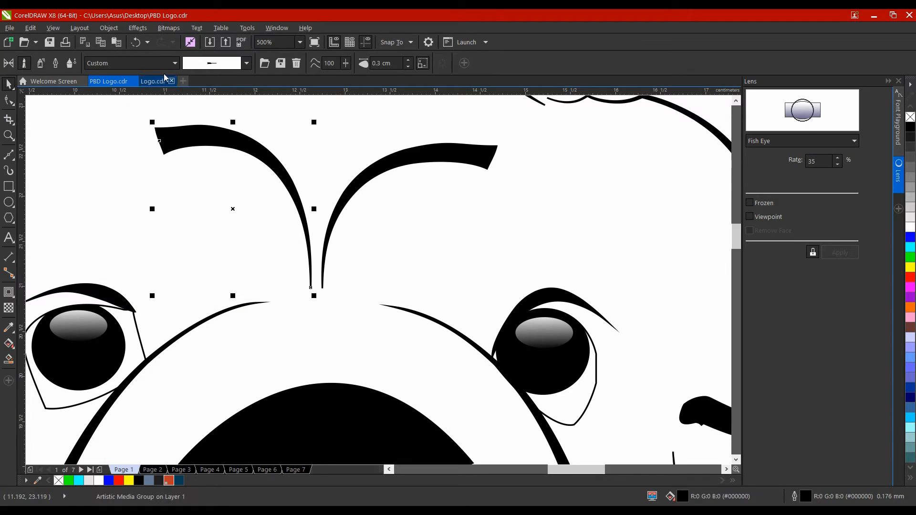
click(109, 28)
click(164, 194)
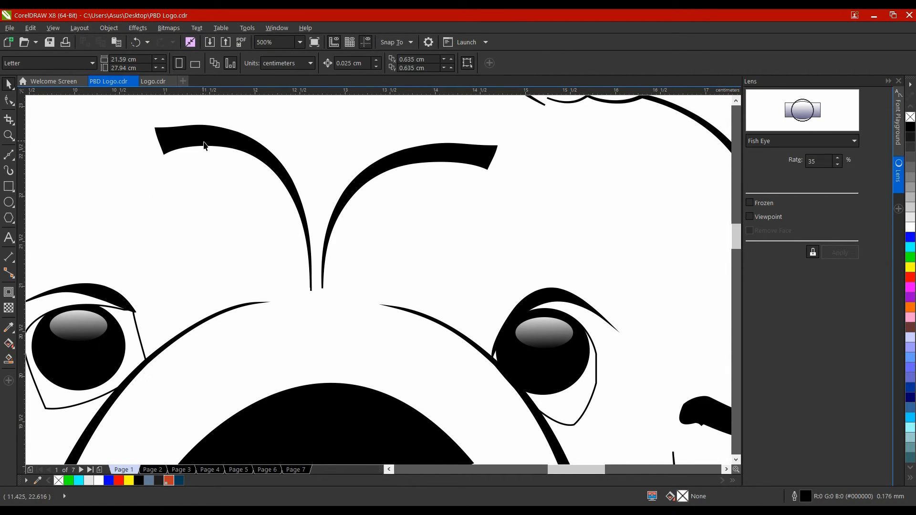
click(192, 181)
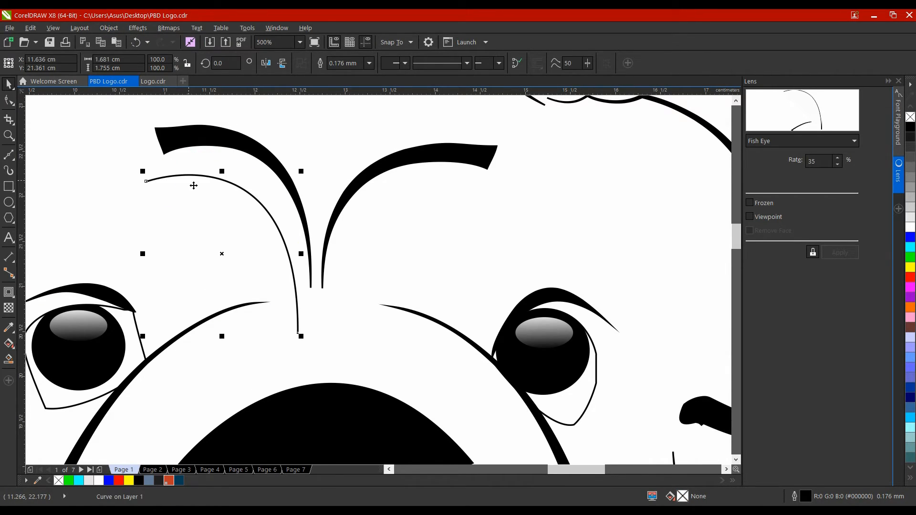
key(Delete)
- Collapse the Lens docker to enlarge the drawing area around the top head line, and clear the selection
scroll(181, 181, down, 1)
drag(198, 219, 417, 265)
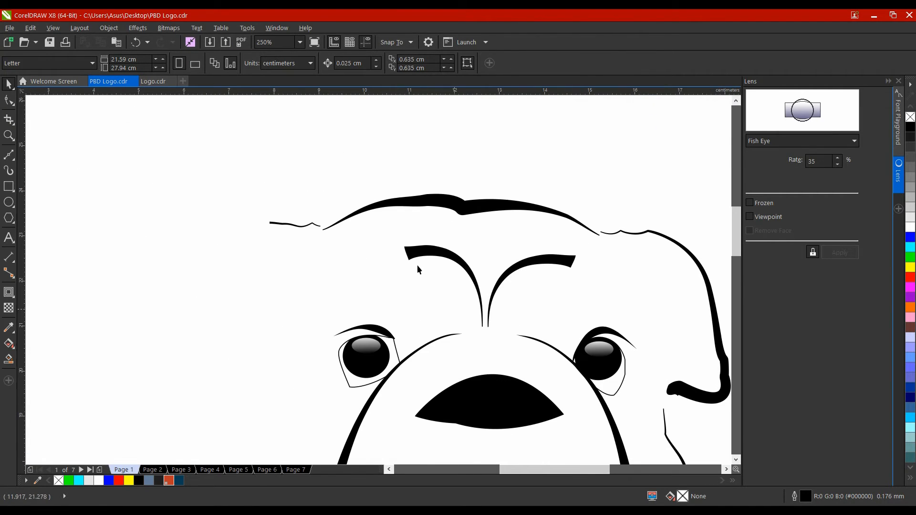
click(438, 203)
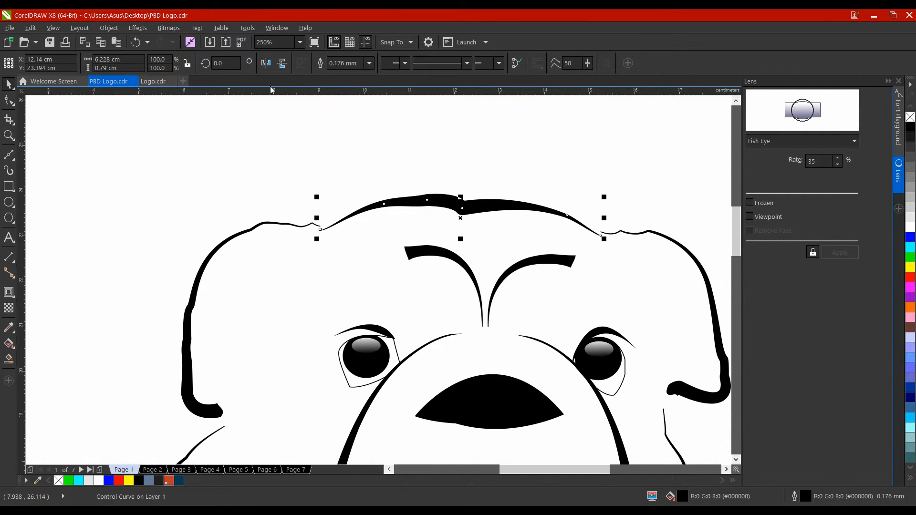
scroll(551, 197, up, 2)
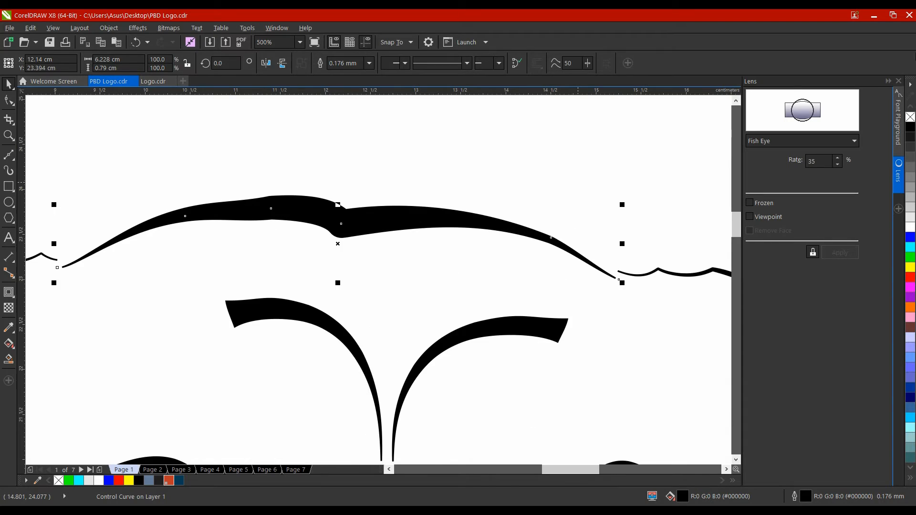
click(888, 81)
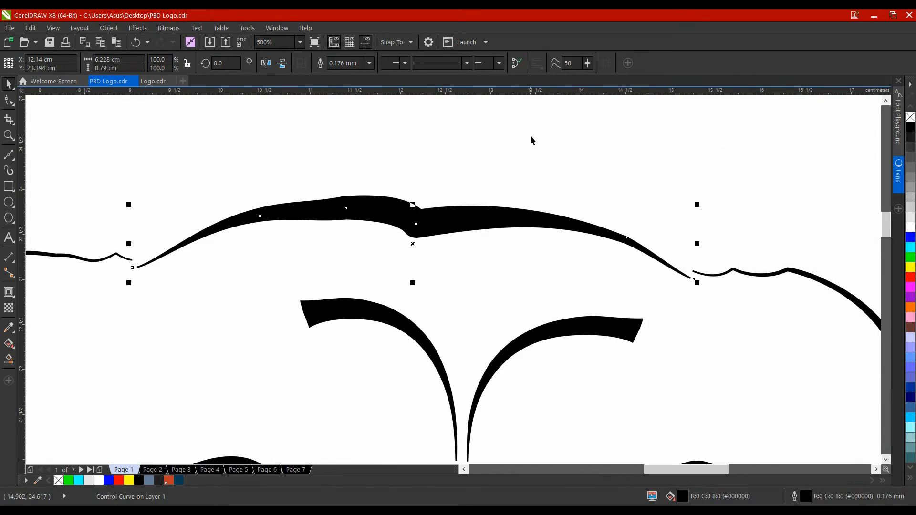
click(380, 170)
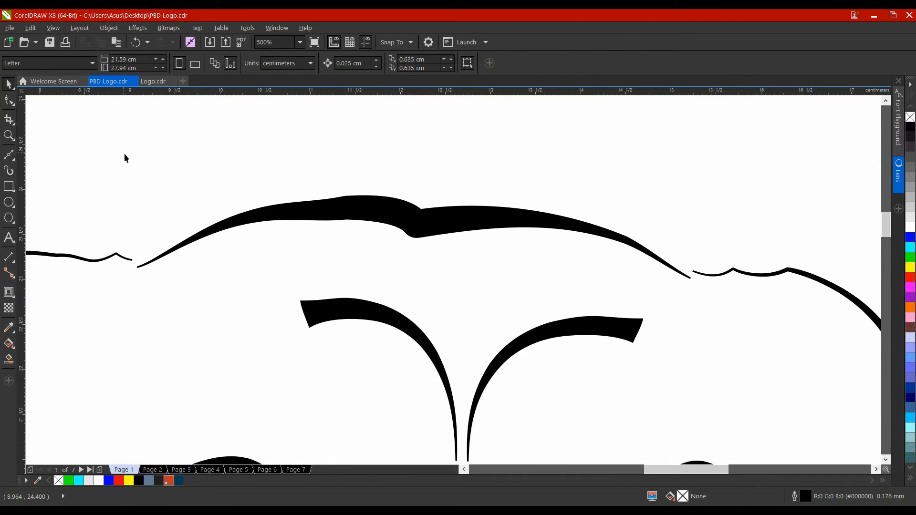
- Break the top head line's artistic media group apart and delete its thin control path
drag(101, 146, 726, 327)
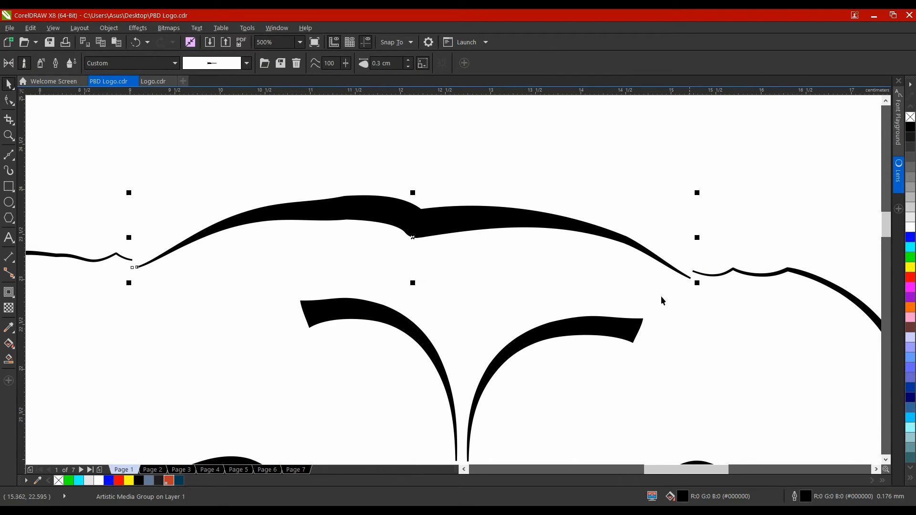
click(109, 27)
click(149, 194)
click(288, 171)
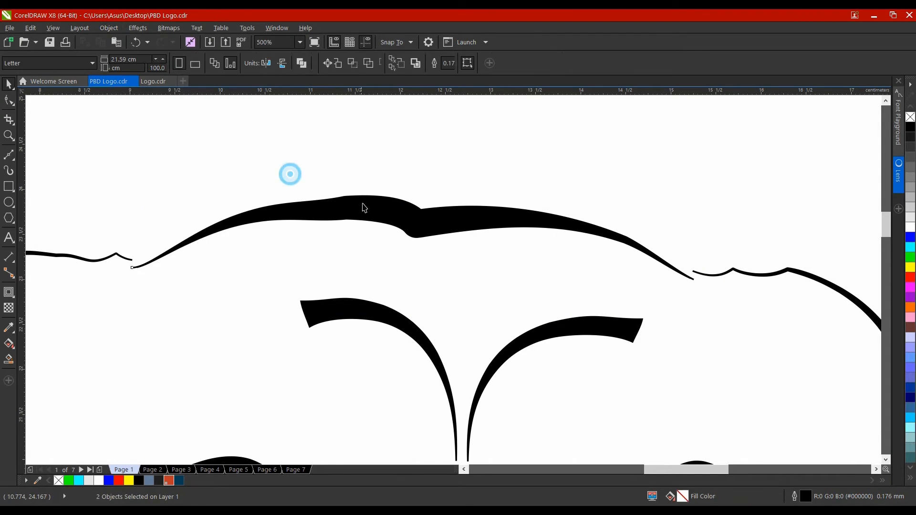
click(377, 211)
drag(387, 185, 393, 174)
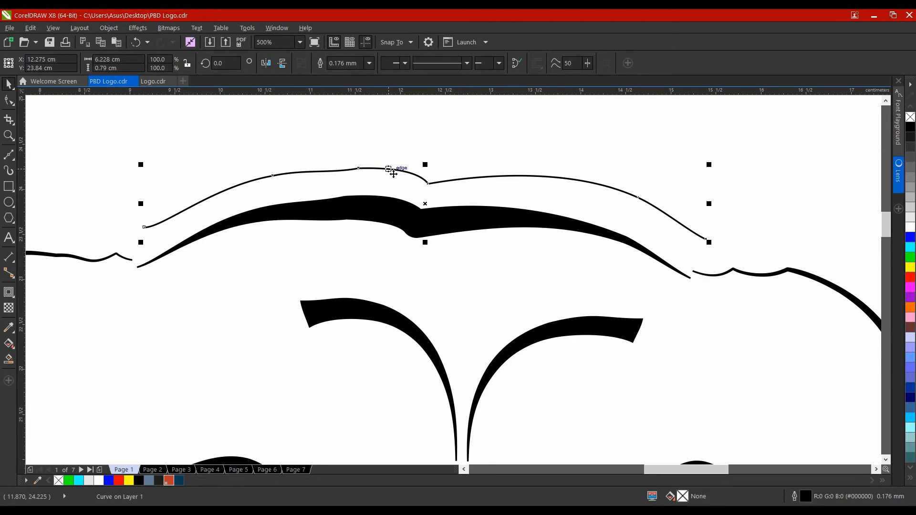
key(Delete)
- Try repositioning the black top head shape by hand, and undo its moves
drag(419, 217, 426, 239)
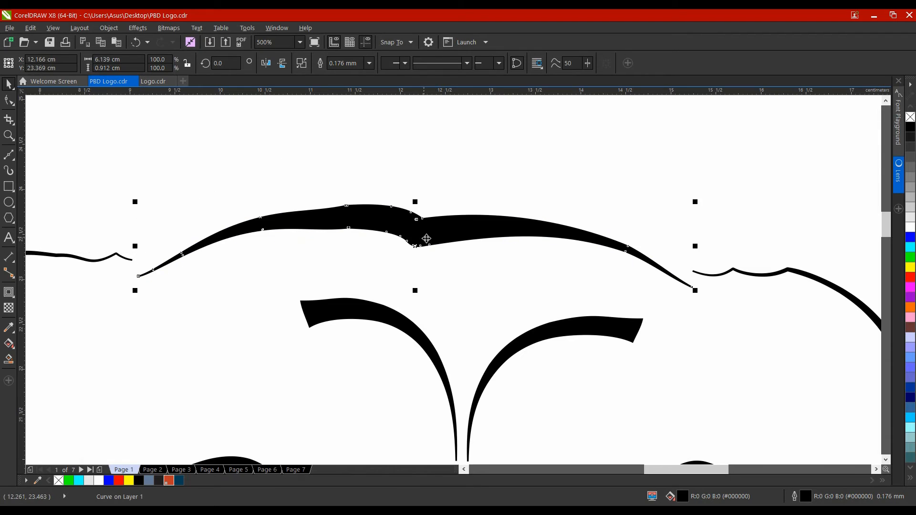
click(135, 42)
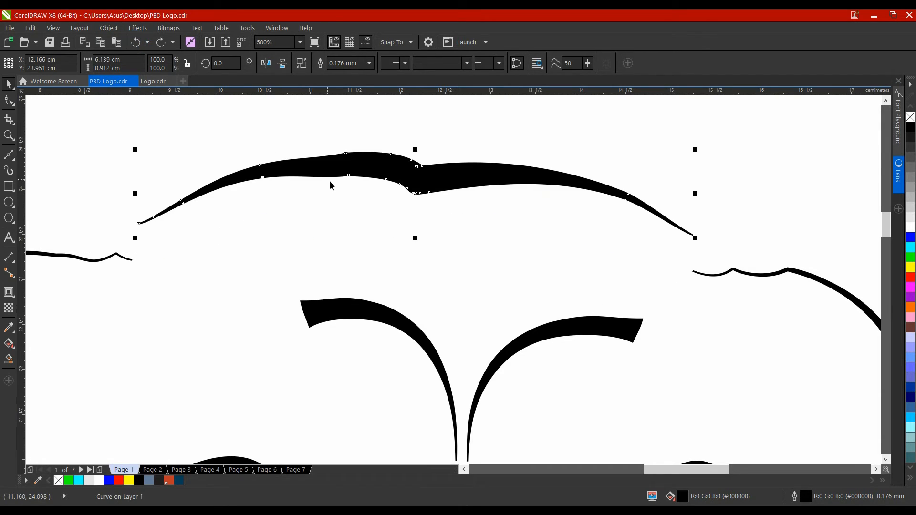
click(134, 38)
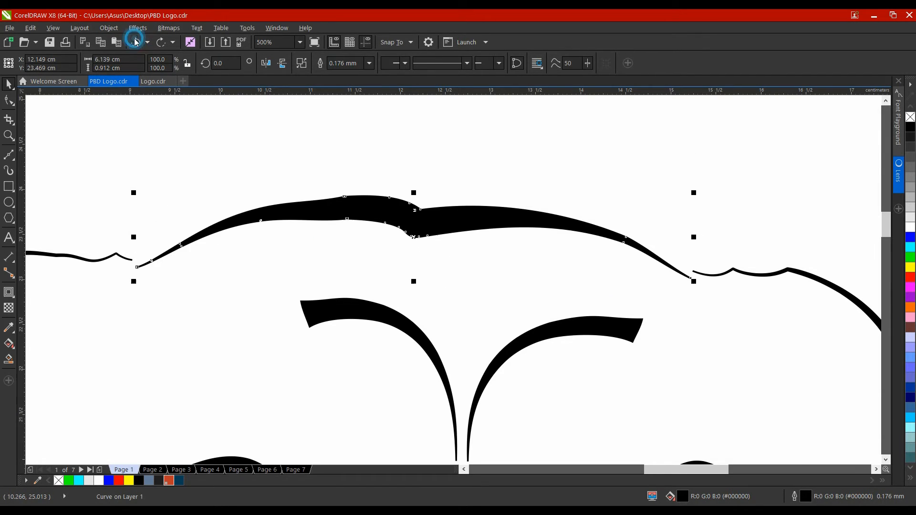
- Break the left ear line's artistic media group apart and delete its thin control path
click(282, 137)
drag(37, 225, 276, 237)
drag(222, 221, 266, 129)
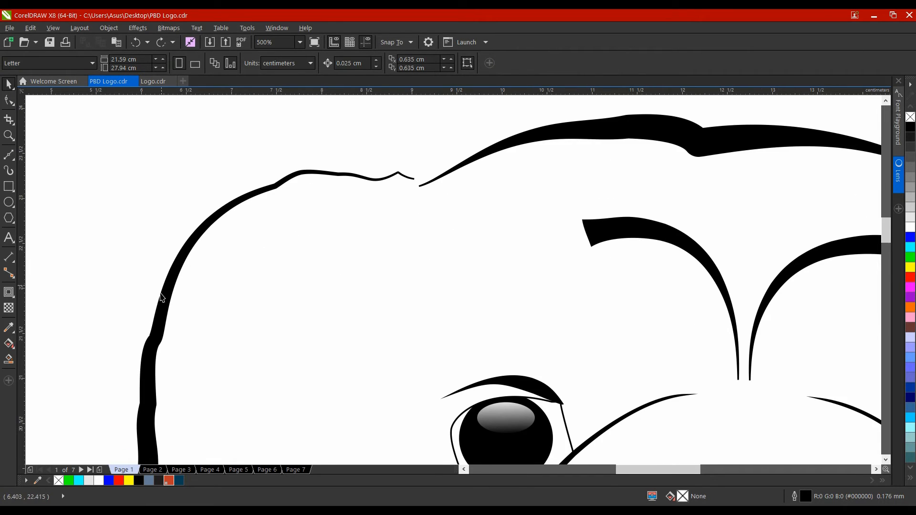
drag(167, 296, 196, 203)
click(178, 271)
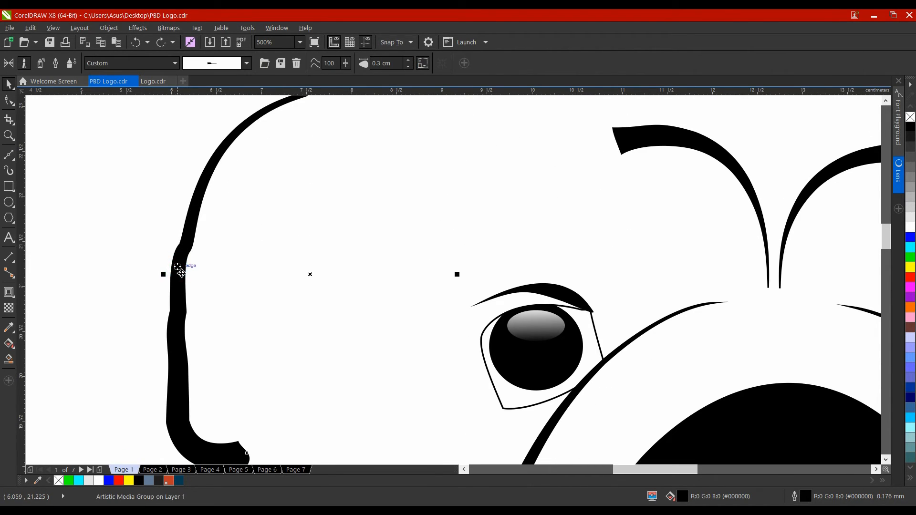
click(178, 270)
scroll(178, 267, down, 4)
click(149, 209)
drag(133, 197, 244, 331)
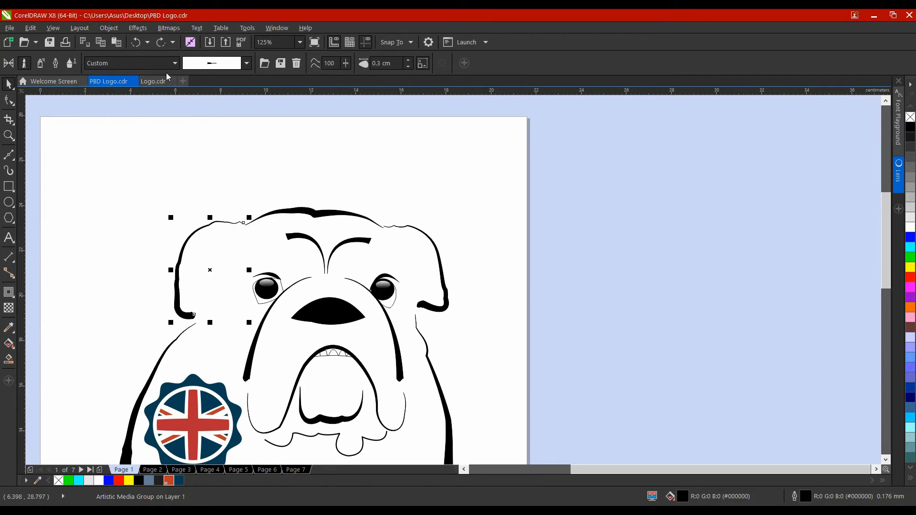
click(110, 27)
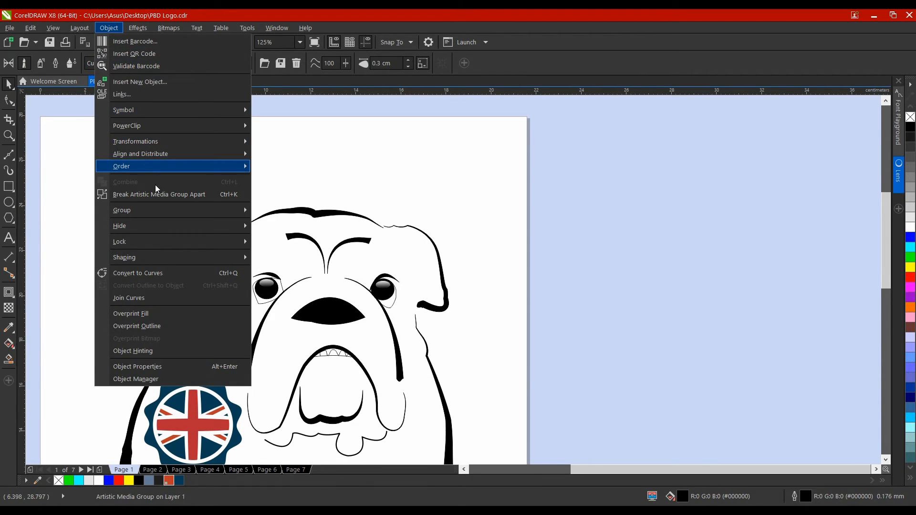
click(128, 192)
scroll(170, 294, up, 3)
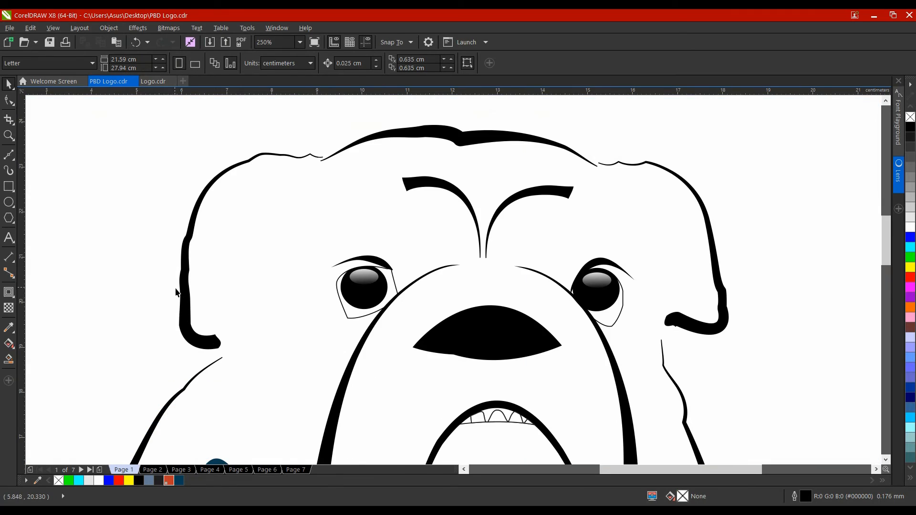
drag(186, 292, 163, 297)
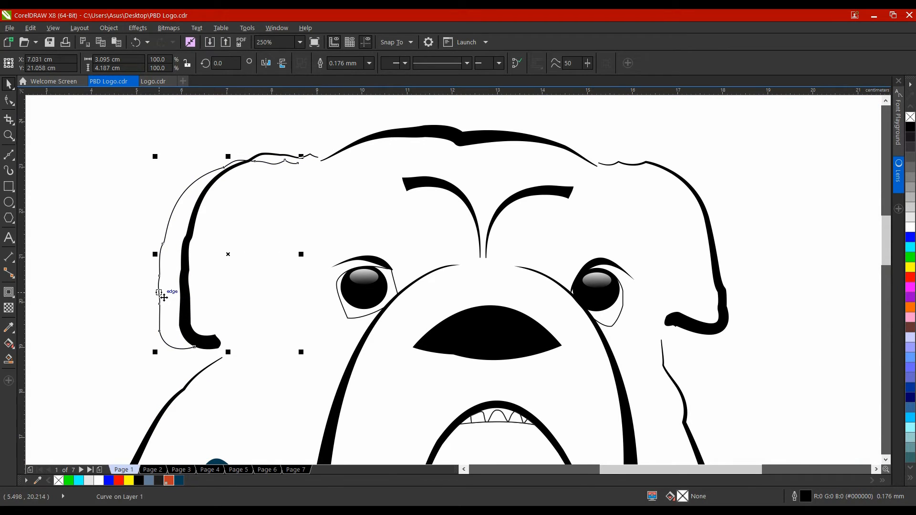
key(Escape)
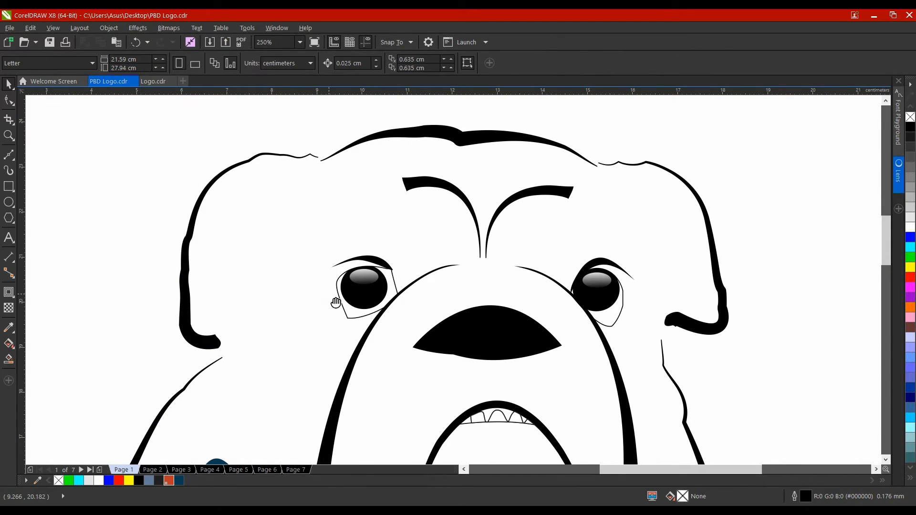
- Break the arched mouth and jowl line's artistic media group apart and delete its thin control path
scroll(488, 259, down, 2)
click(487, 256)
drag(491, 280, 432, 189)
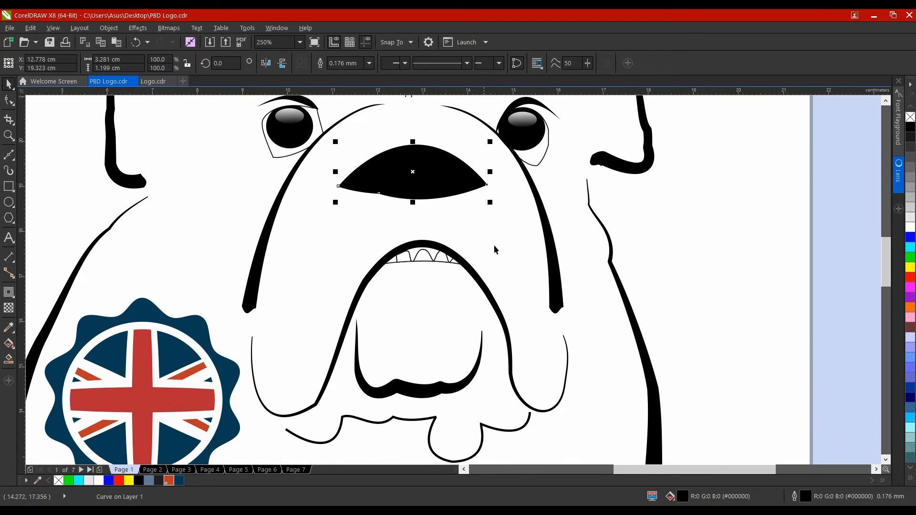
scroll(620, 253, down, 1)
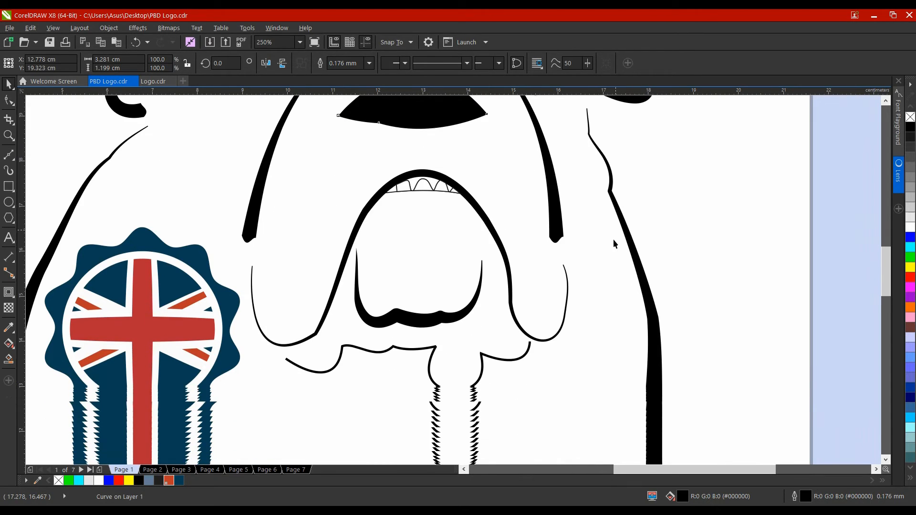
click(490, 229)
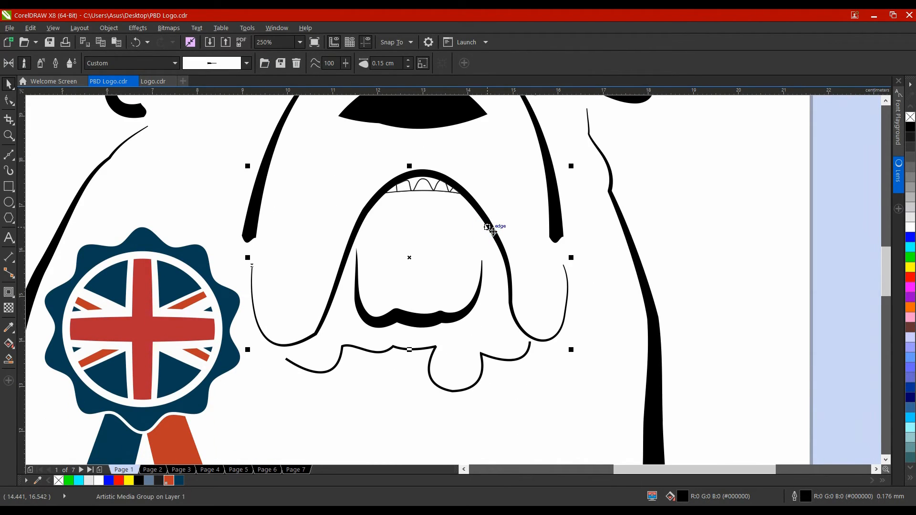
click(456, 210)
scroll(456, 210, up, 2)
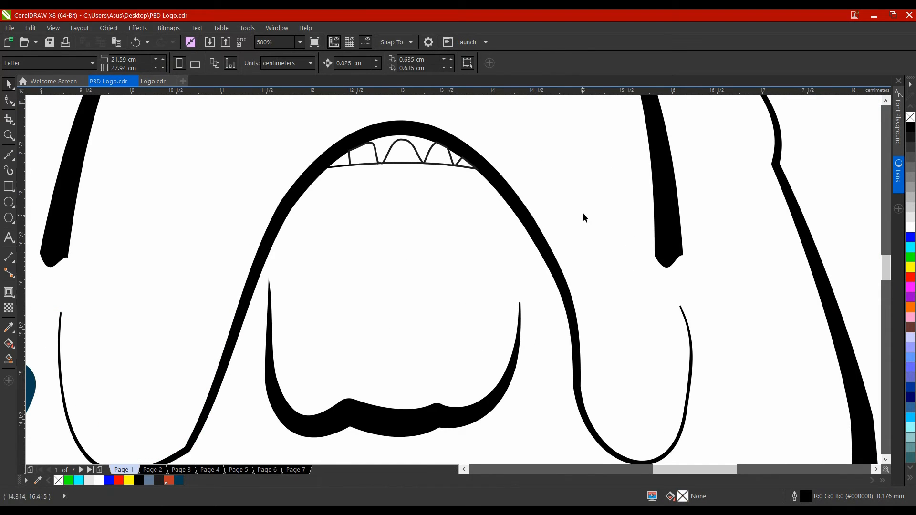
drag(515, 198, 546, 191)
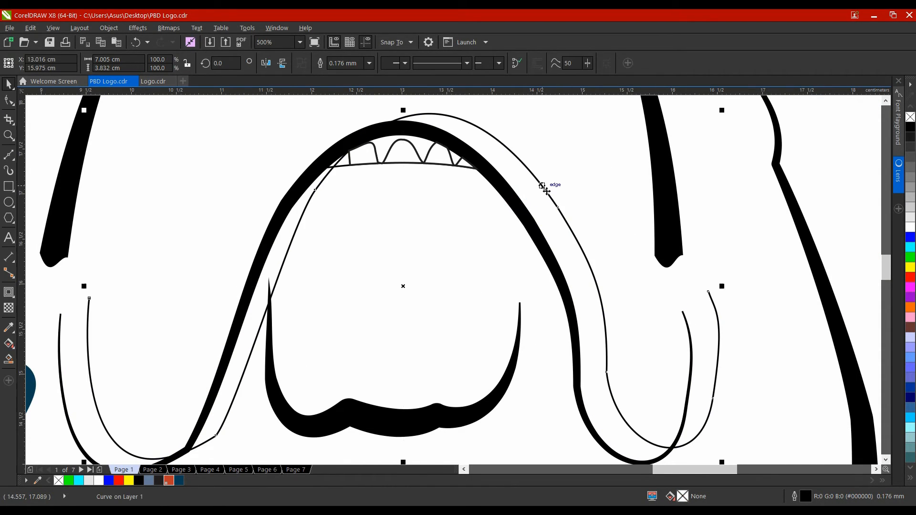
key(Delete)
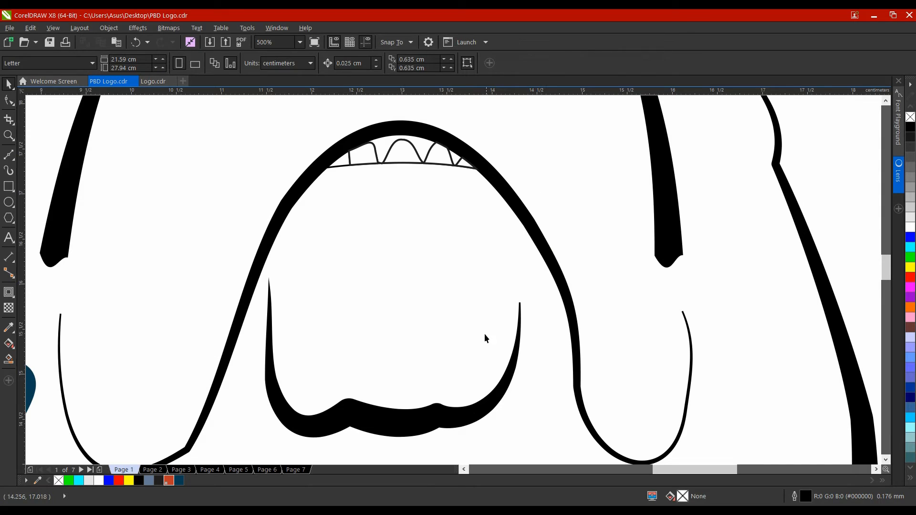
- Break the thick lower lip line's artistic media group apart and delete its thin control path
click(383, 433)
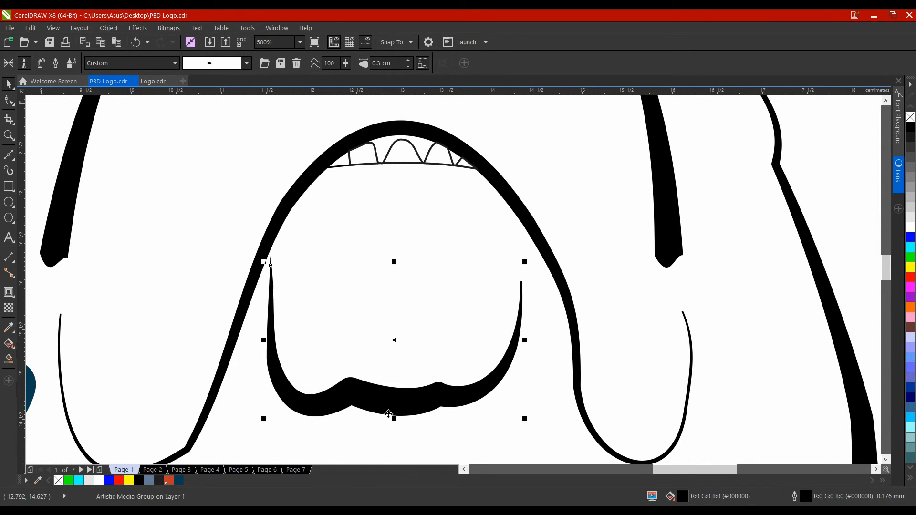
drag(388, 413, 427, 136)
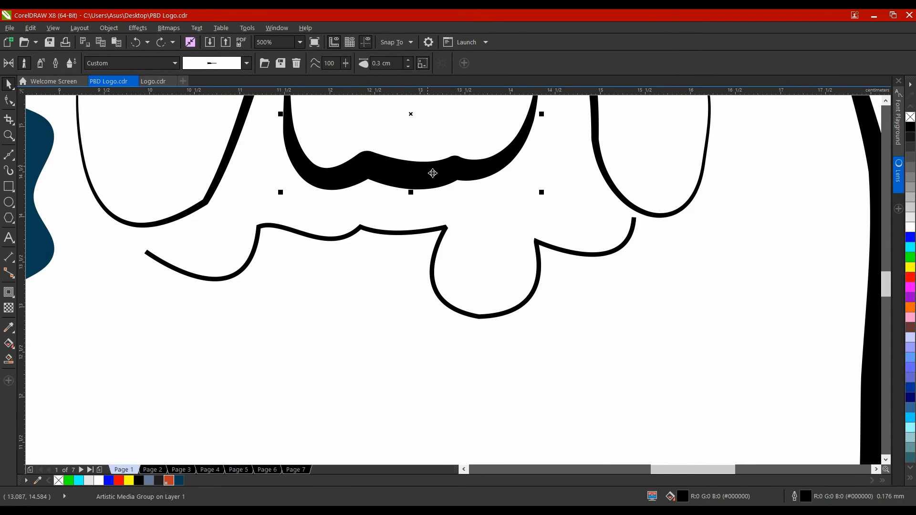
drag(432, 173, 430, 201)
key(ctrl+z)
click(109, 28)
click(148, 188)
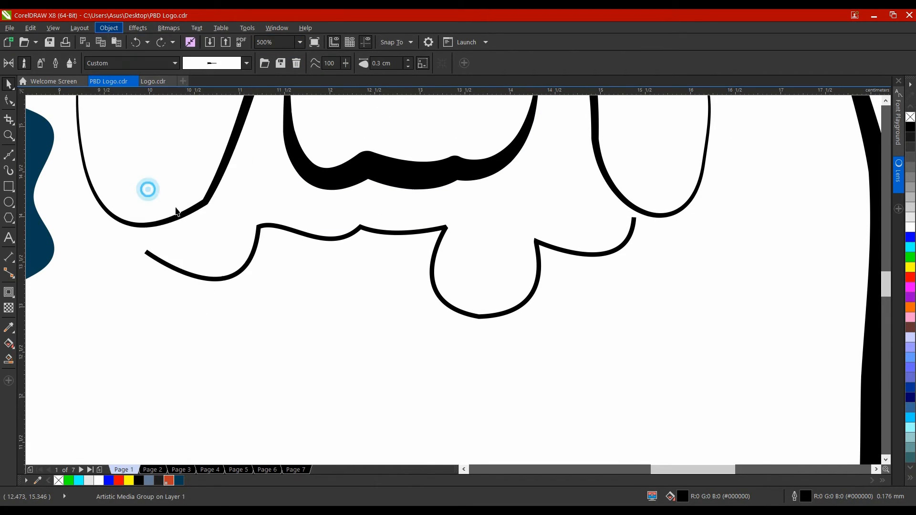
click(390, 211)
click(398, 175)
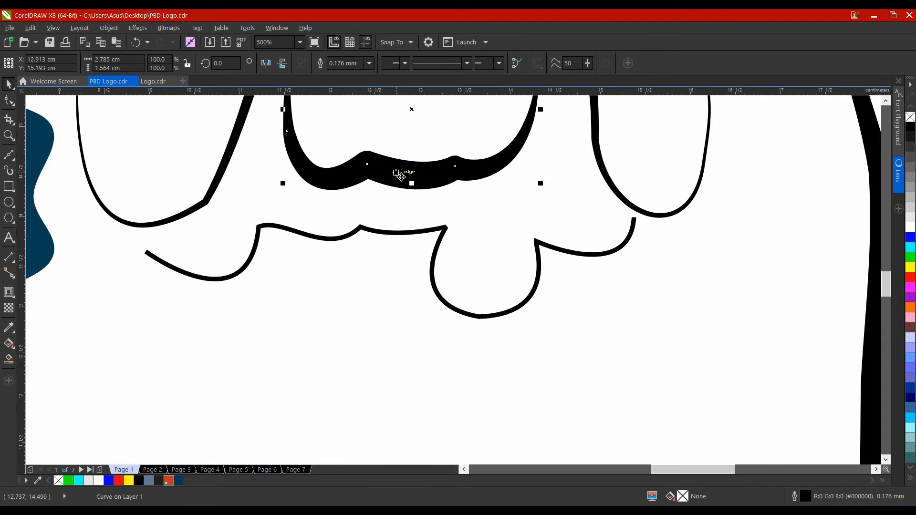
key(Escape)
- Try scaling the whole bulldog drawing with its badge down to about 3.8 × 3.4 cm, and undo the scaling
scroll(396, 176, down, 2)
scroll(449, 226, down, 1)
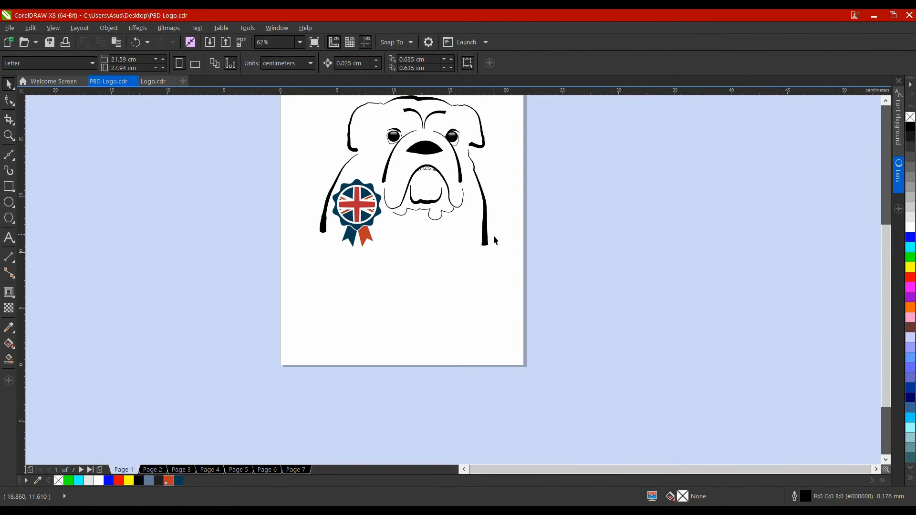
click(485, 235)
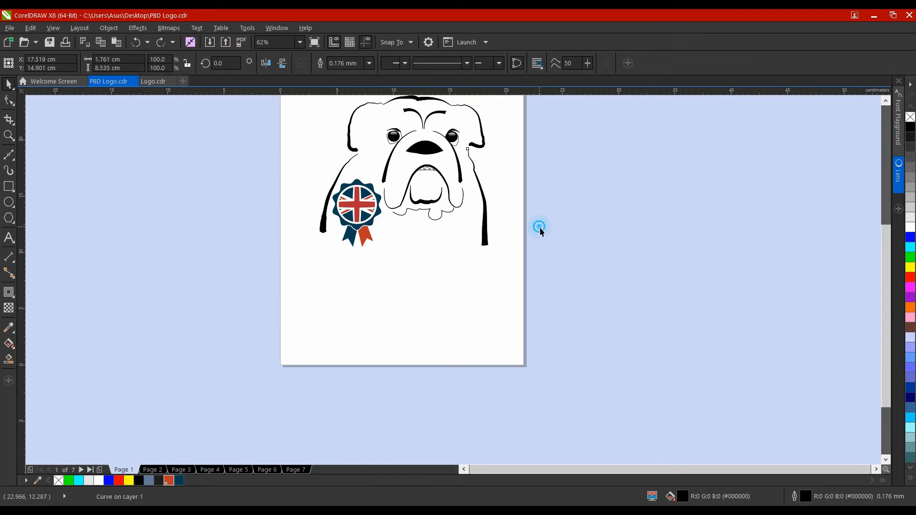
click(540, 227)
scroll(494, 259, up, 1)
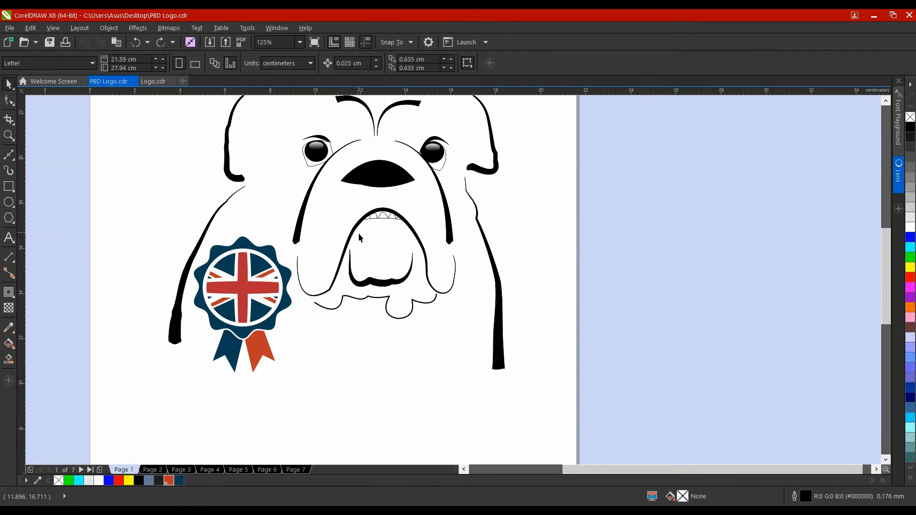
scroll(358, 233, down, 1)
drag(208, 120, 318, 203)
scroll(281, 158, up, 2)
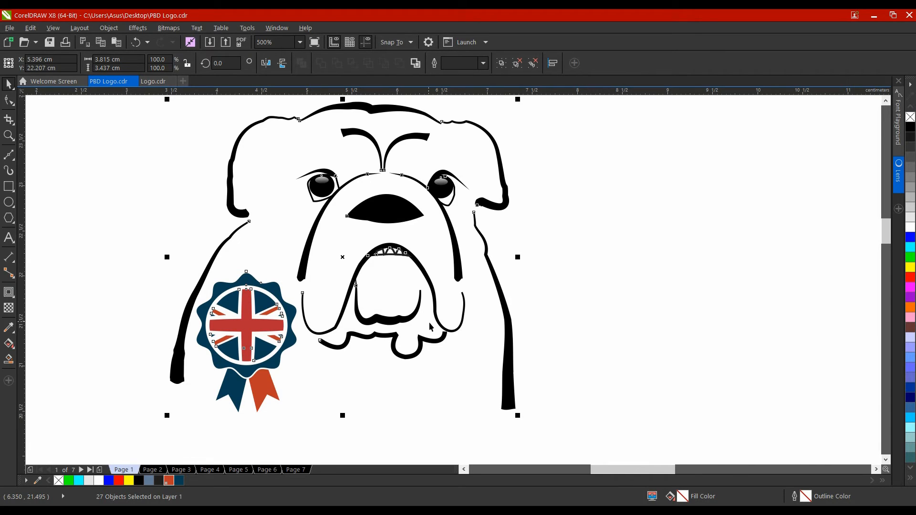
key(ctrl+z)
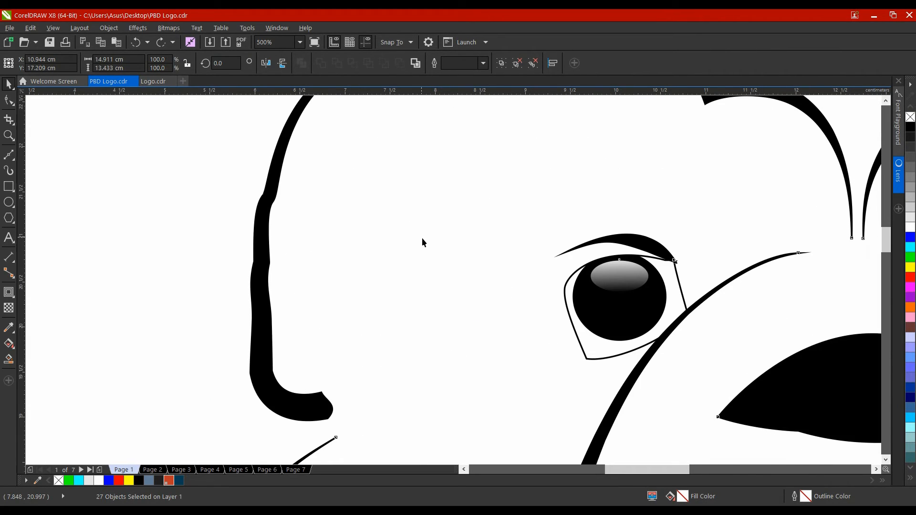
- Try scaling the wavy chin line below the lower lip down to about 11% of its size, and undo it
key(shift+F2)
click(539, 391)
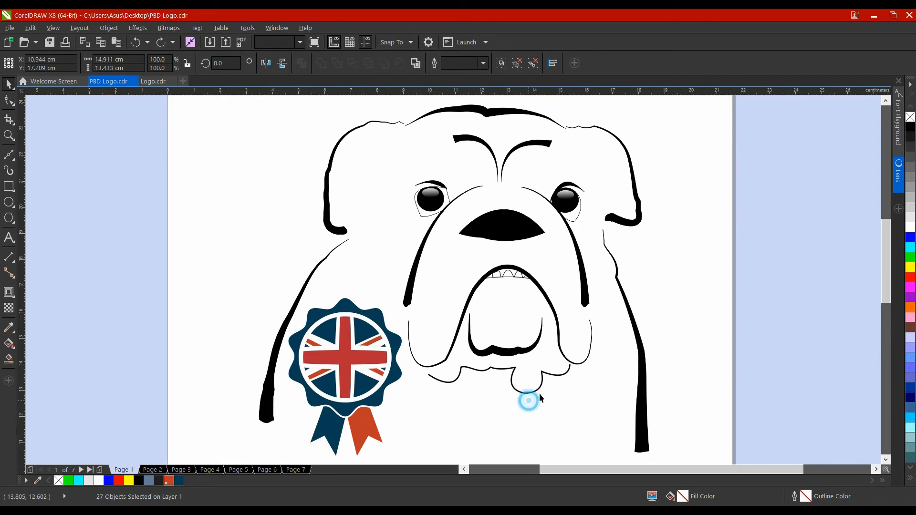
key(shift+F2)
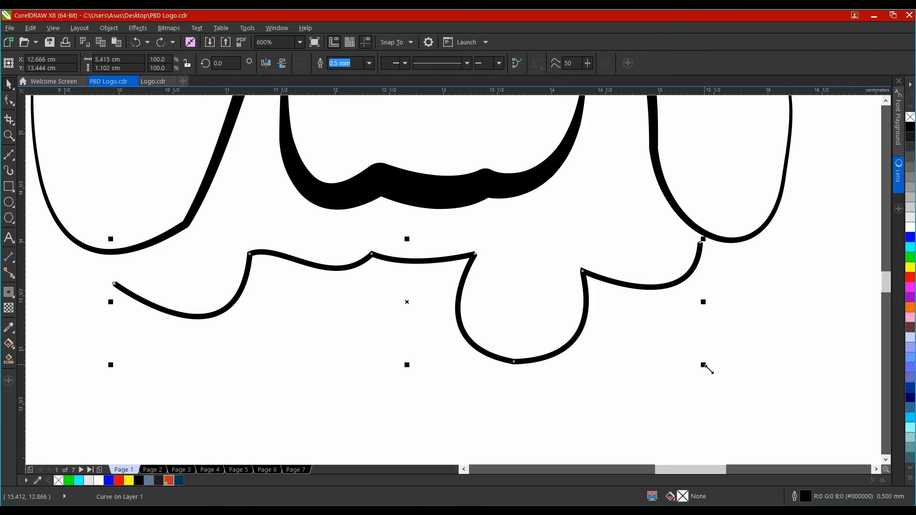
drag(703, 364, 382, 260)
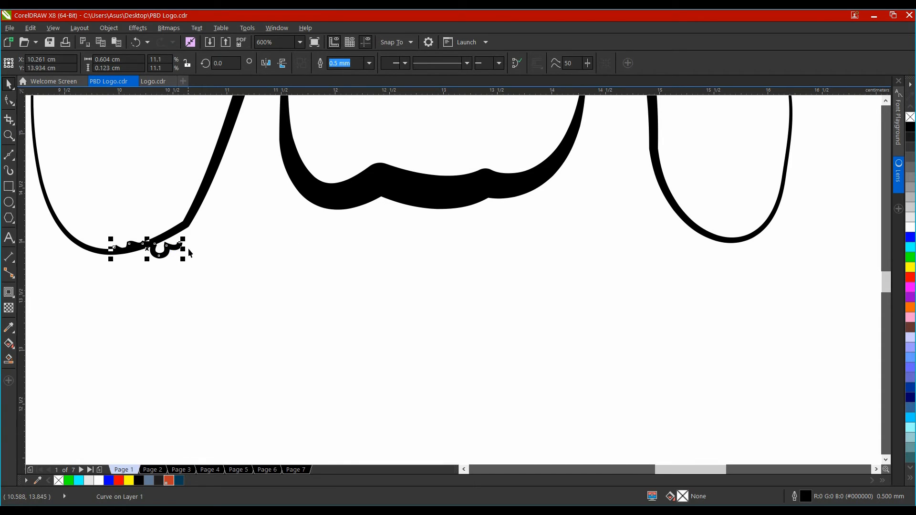
click(135, 43)
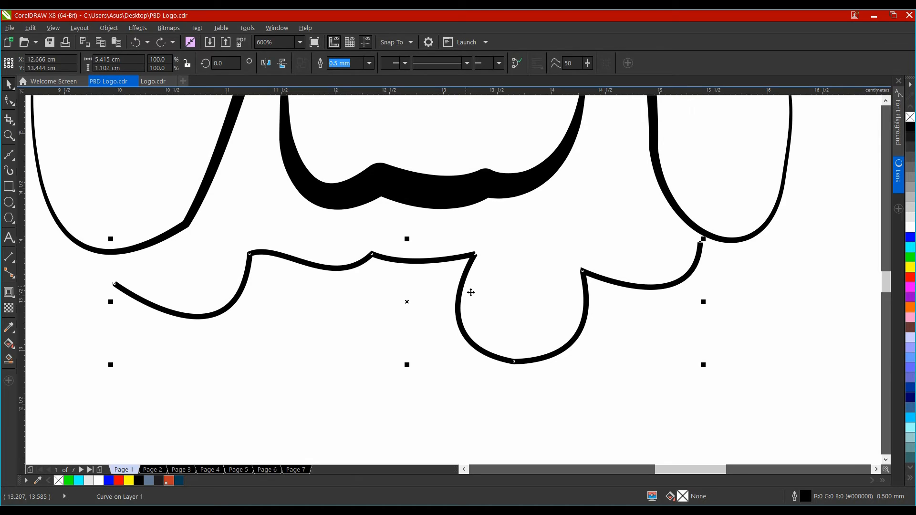
- Turn on Scale with object in the wavy chin line's outline settings
key(F12)
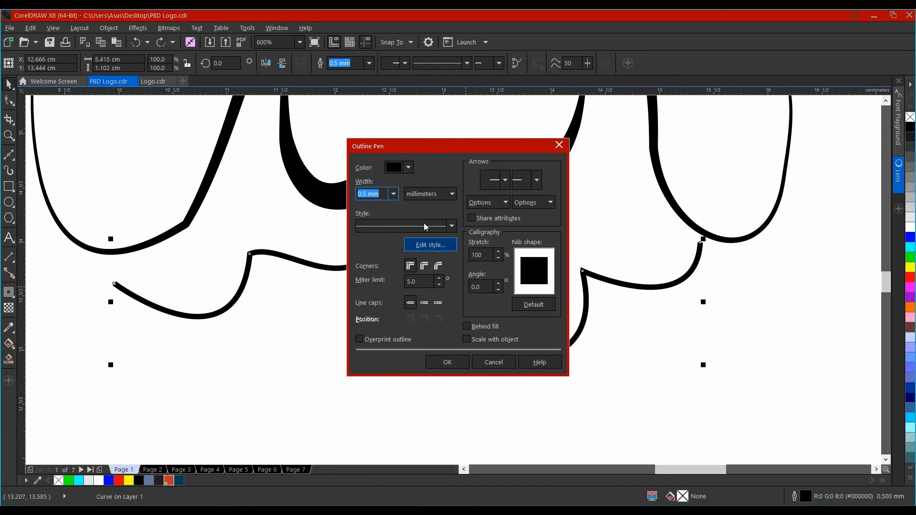
click(467, 340)
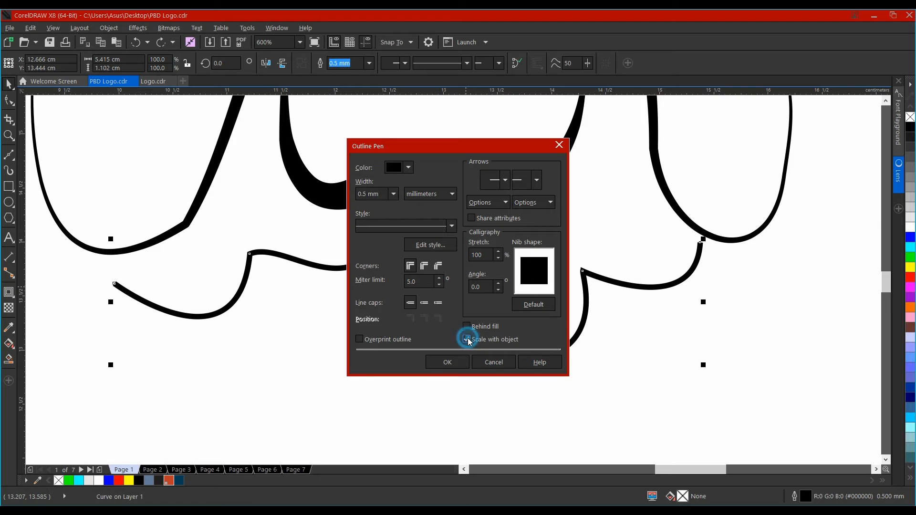
click(456, 363)
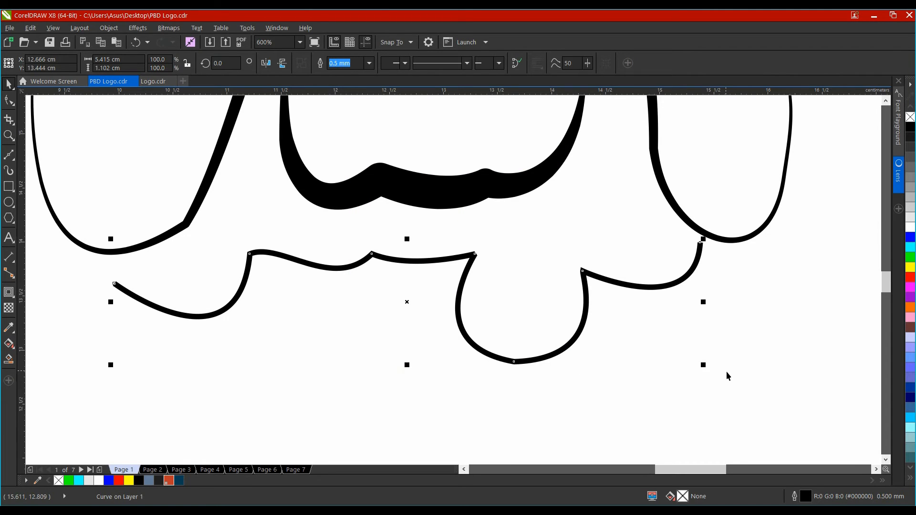
- Test the chin line's outline scaling by shrinking the line to about 16% of its size, and undo the shrink
drag(709, 370, 219, 269)
click(135, 42)
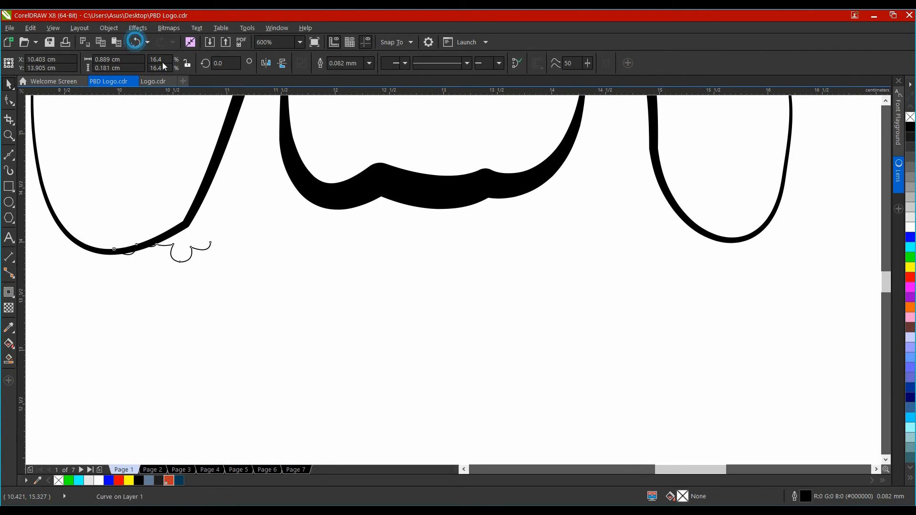
click(426, 324)
scroll(431, 325, down, 1)
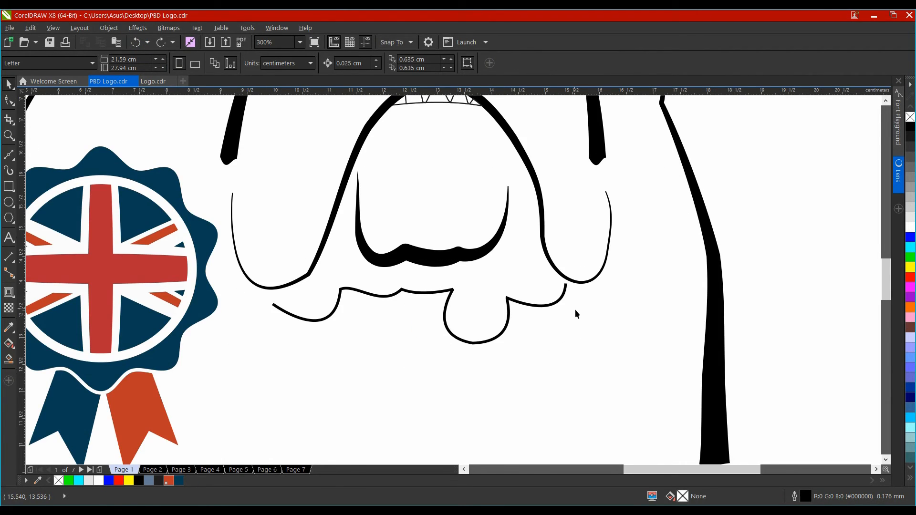
- Change the page orientation to landscape
scroll(575, 314, down, 1)
scroll(659, 241, down, 1)
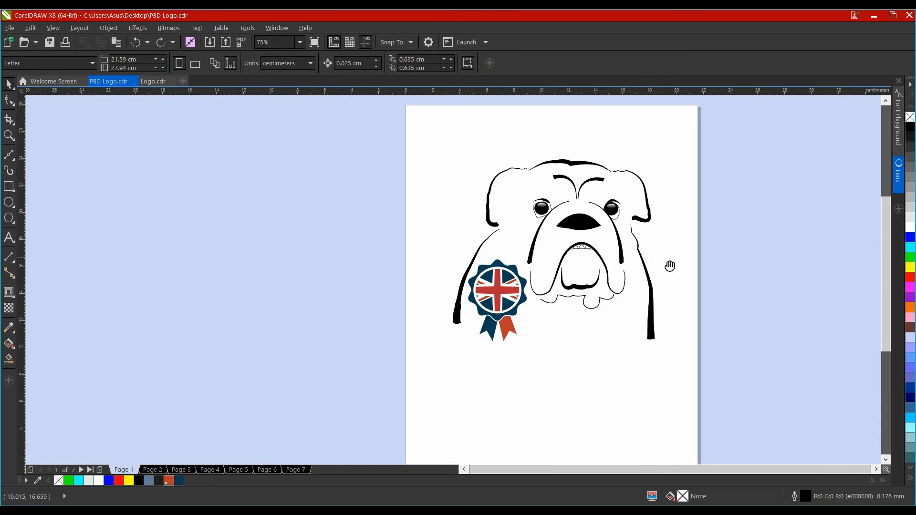
drag(669, 266, 622, 273)
drag(418, 219, 318, 206)
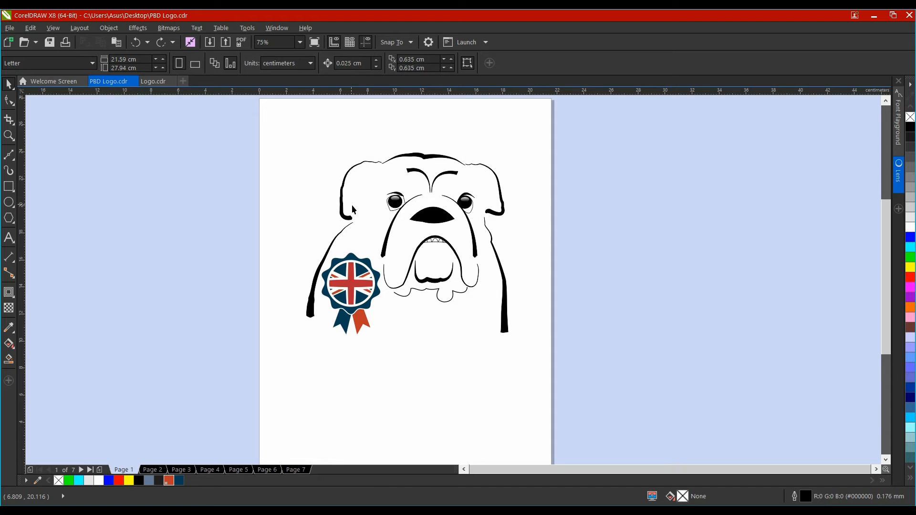
mouse_move(285, 151)
mouse_down()
mouse_move(457, 336)
mouse_move(562, 355)
mouse_up()
click(332, 149)
click(195, 64)
- Group all the bulldog and badge objects and scale the group down proportionally to about 8.6 × 7.7 cm
drag(297, 129, 647, 379)
key(ctrl+g)
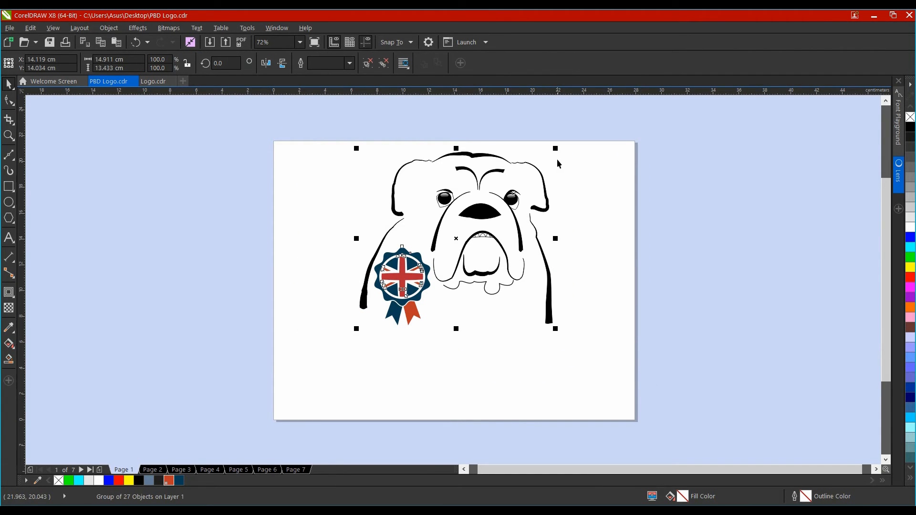
drag(561, 153, 475, 230)
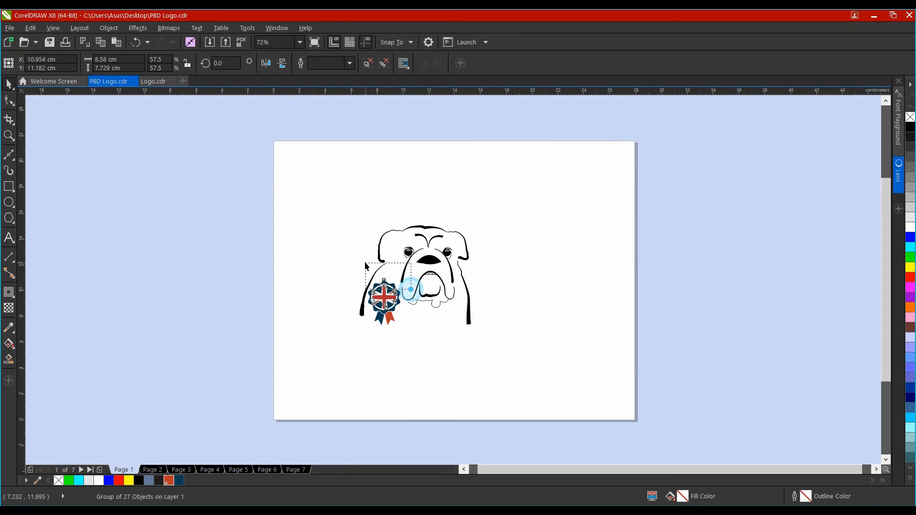
- Move the bulldog group into the upper-left part of the page, centred at about X 6.3 cm, Y 13.6 cm
click(435, 281)
drag(435, 280, 375, 250)
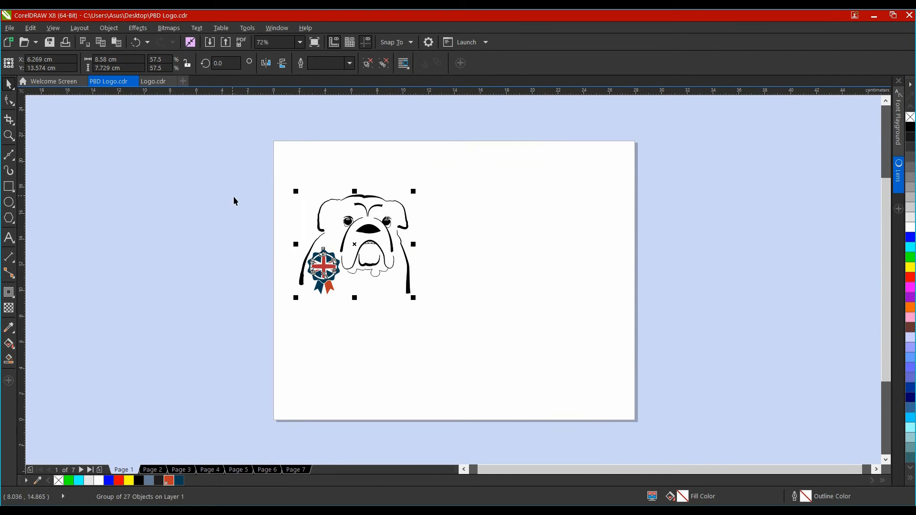
click(235, 198)
- Add the artistic text "Premier Bulldogs" on two lines beside the bulldog's head
click(9, 238)
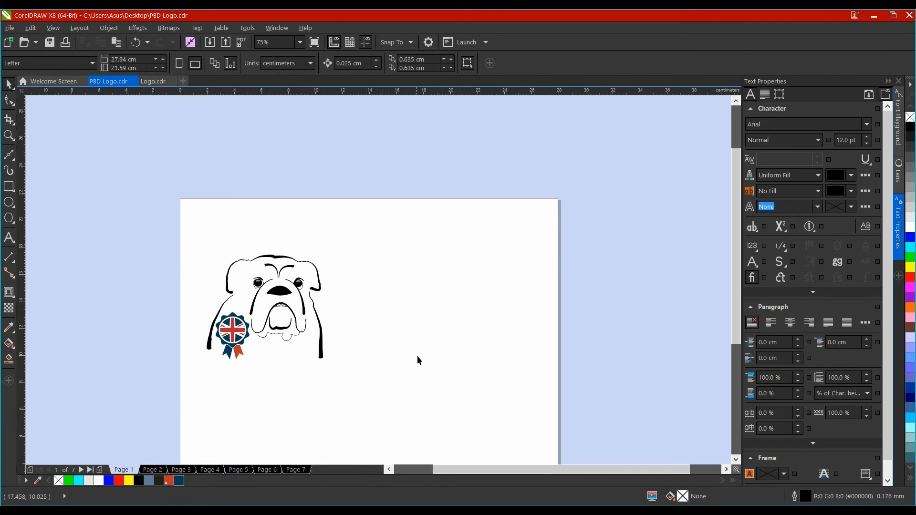
click(7, 238)
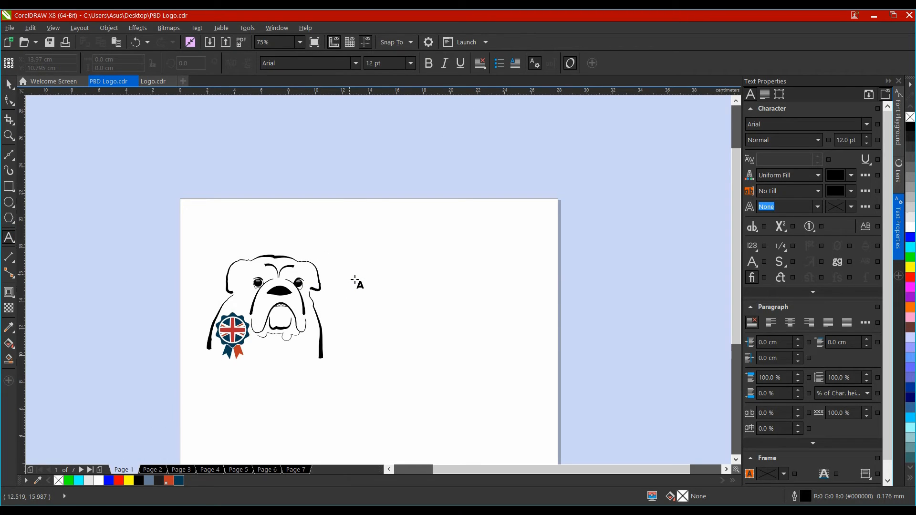
click(339, 263)
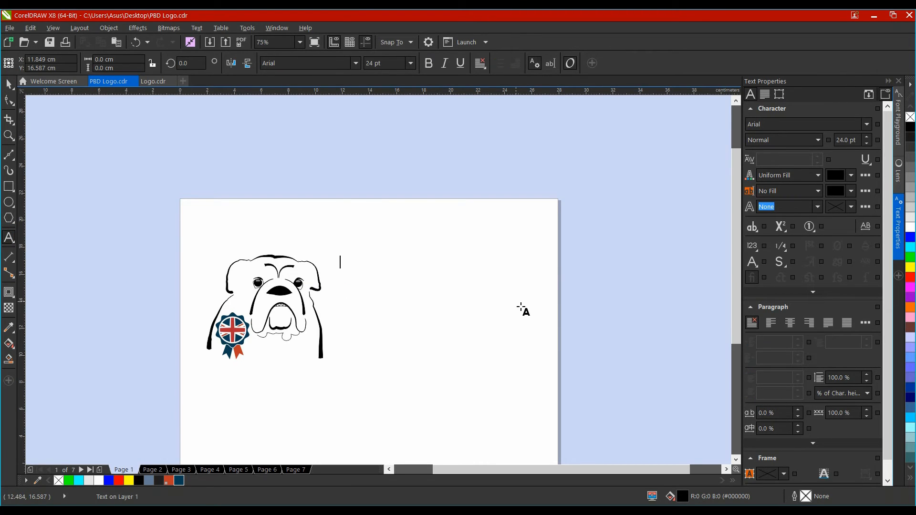
text(Premier)
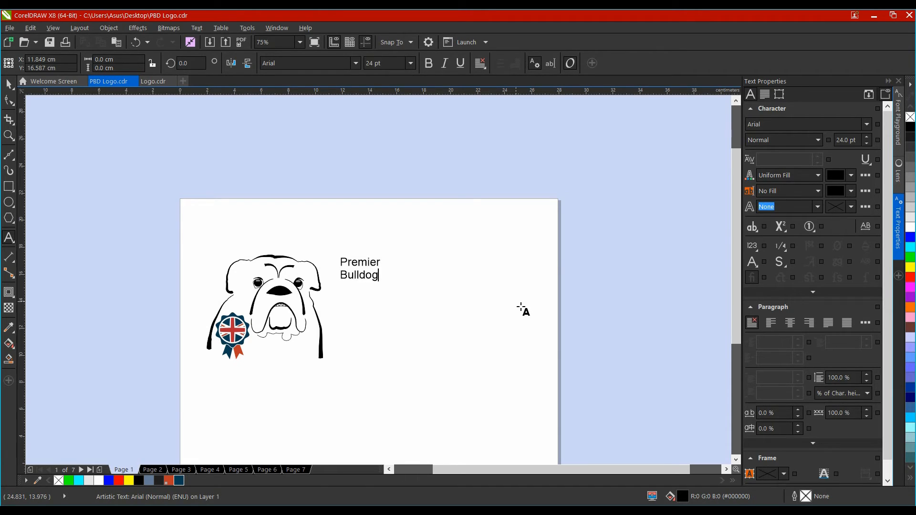
key(ctrl+space)
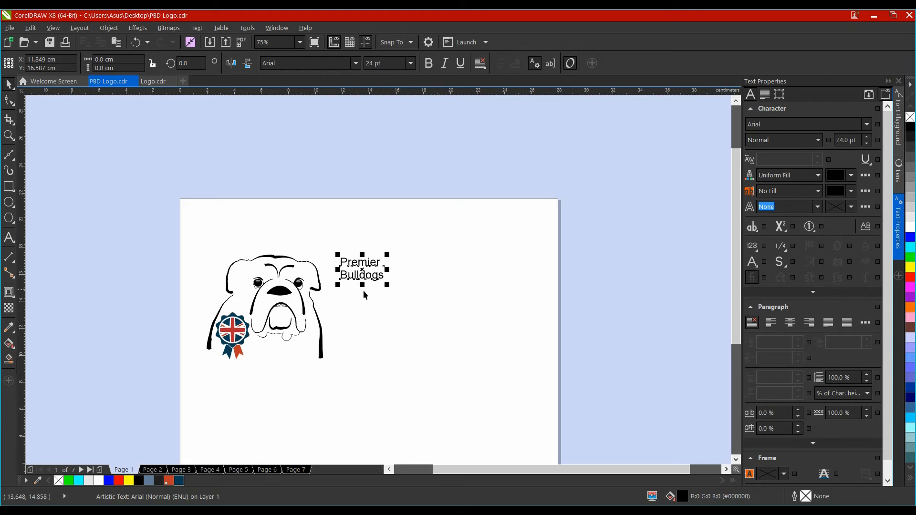
- Enlarge the Premier Bulldogs text proportionally to about 87 pt and tighten its line spacing to about 77%
drag(386, 287, 499, 417)
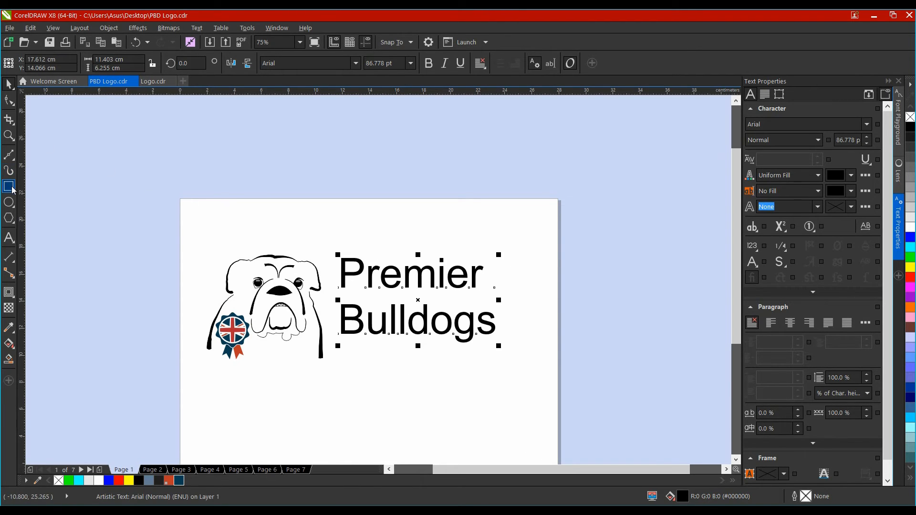
click(8, 101)
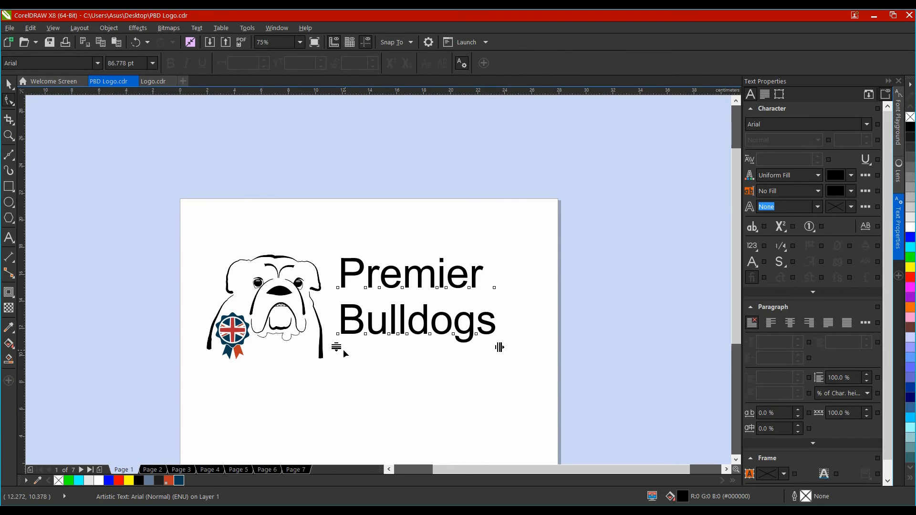
drag(342, 349, 342, 329)
key(space)
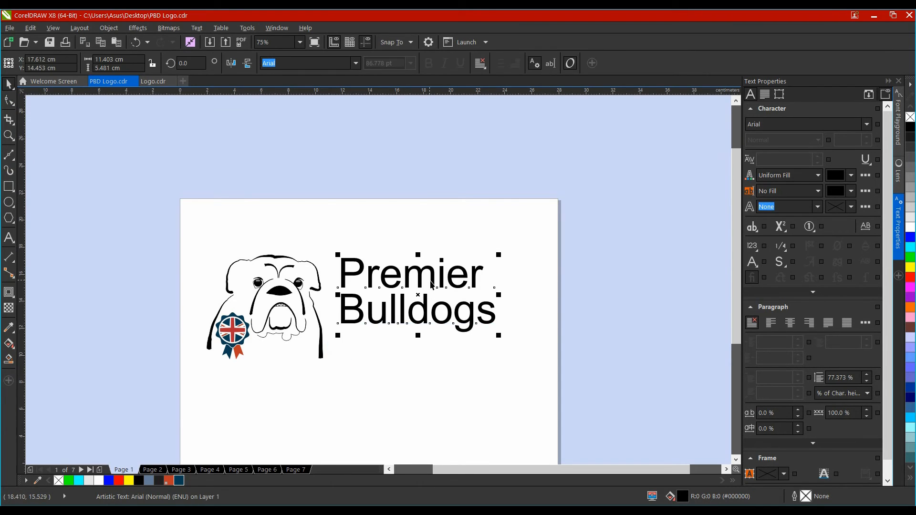
- Lower the Premier Bulldogs text beside the bulldog and set its font to Haettenschweiler
drag(419, 294, 420, 328)
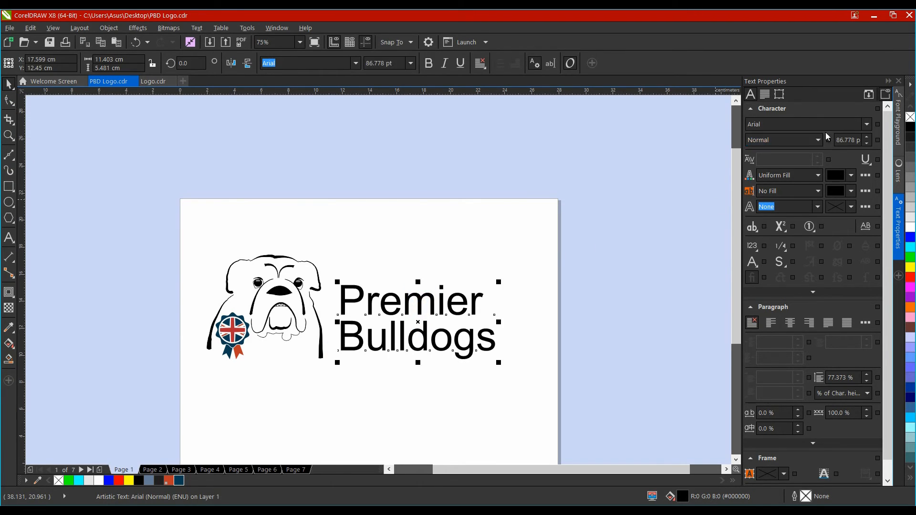
click(864, 124)
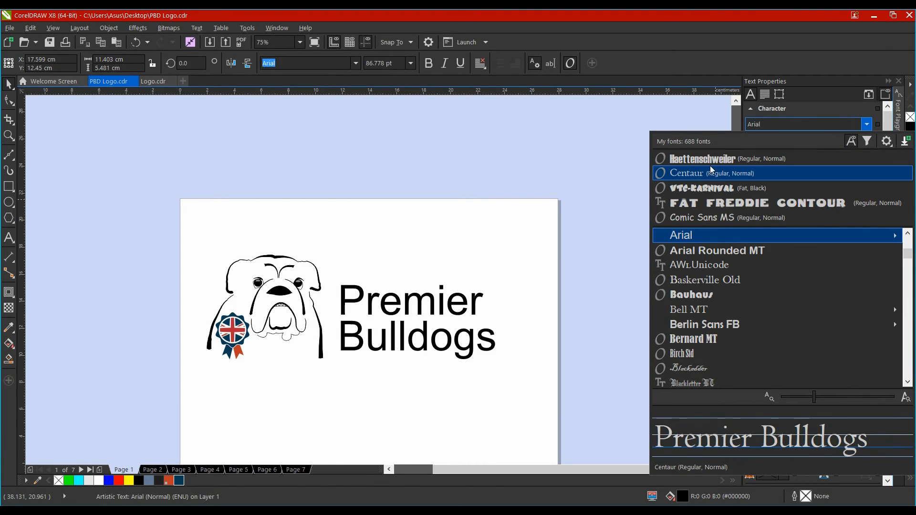
click(710, 161)
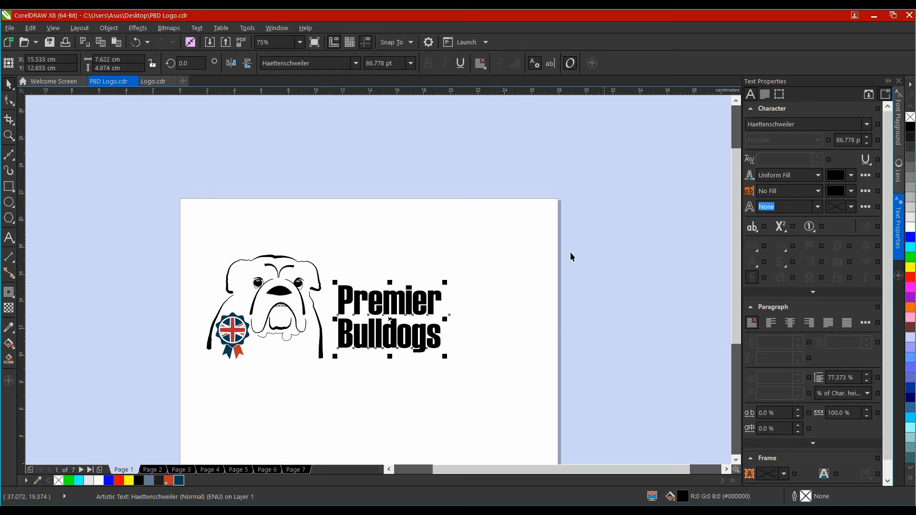
- Move the text close to the bulldog's right shoulder line and enlarge it proportionally to about 99 pt
scroll(415, 347, up, 2)
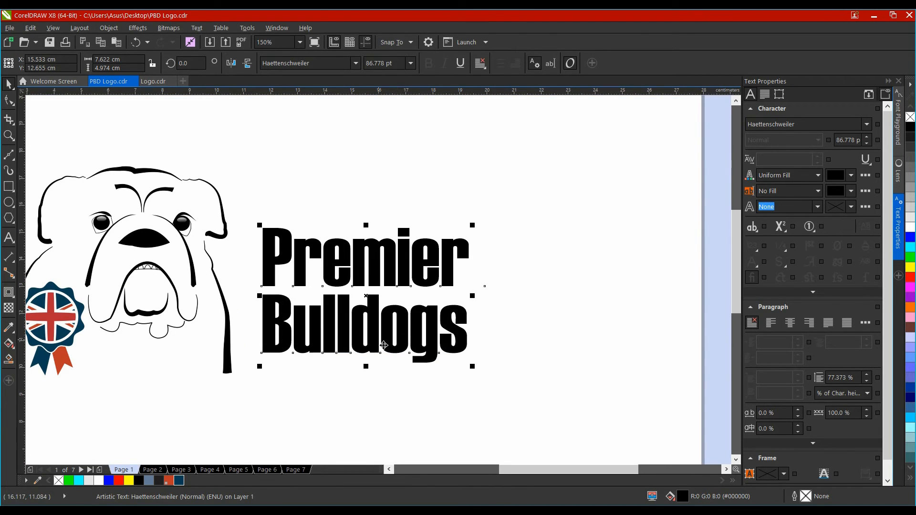
drag(377, 341, 356, 375)
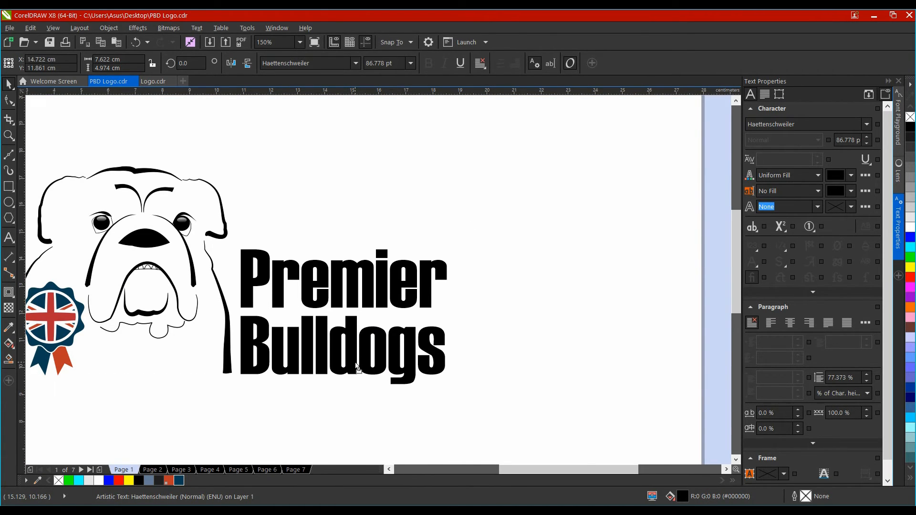
drag(450, 247, 499, 235)
drag(332, 401, 425, 369)
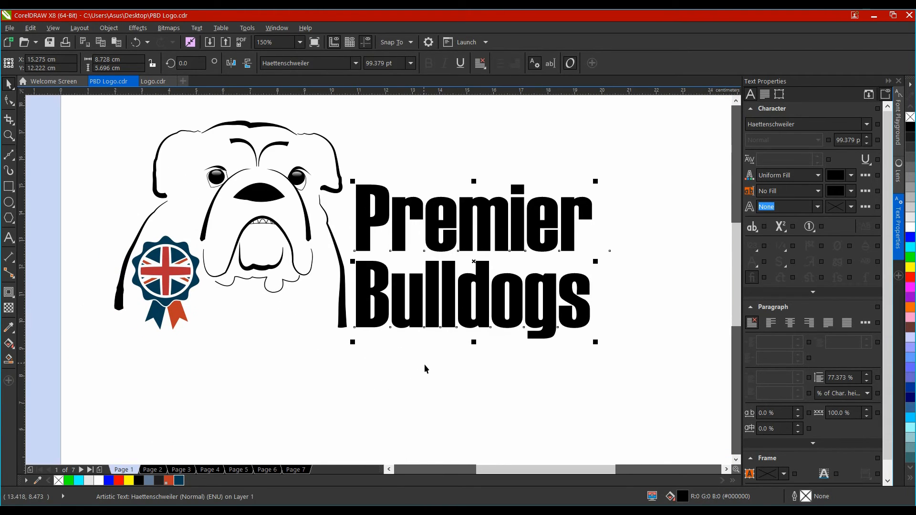
click(466, 379)
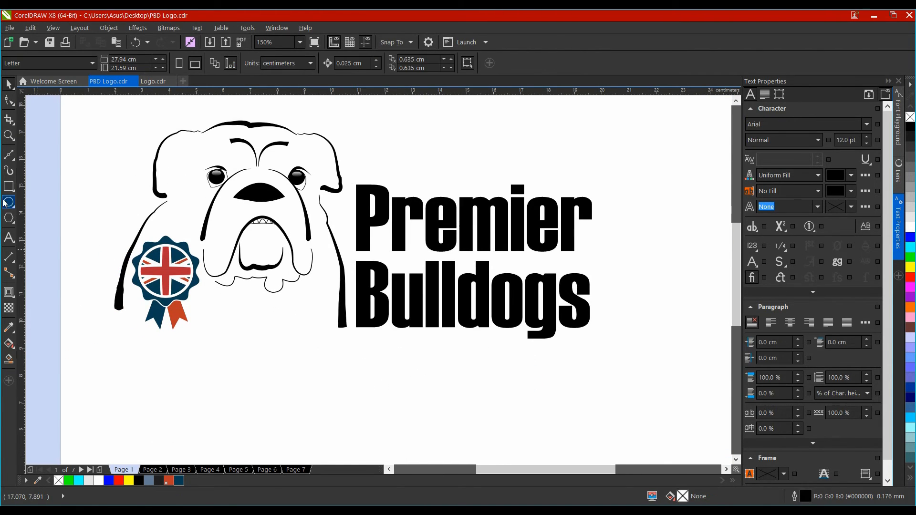
click(9, 186)
scroll(563, 335, up, 2)
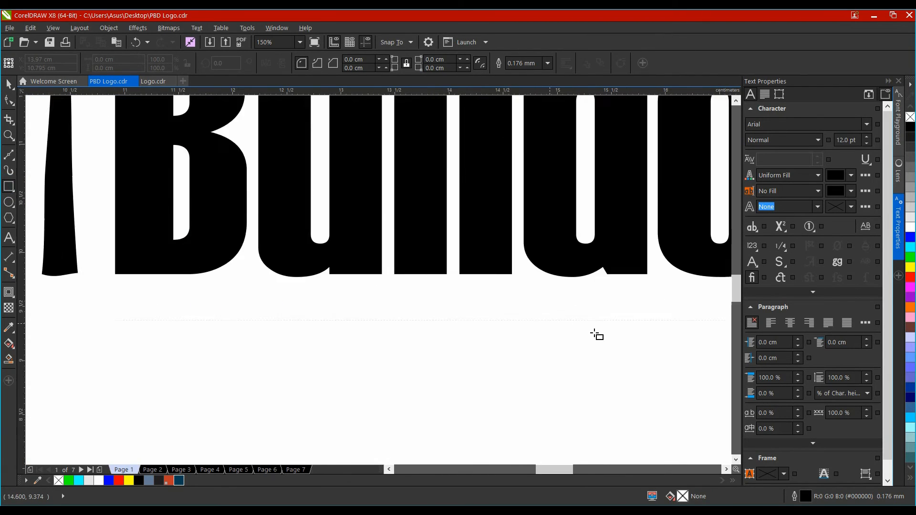
scroll(691, 317, down, 1)
drag(696, 308, 128, 332)
key(ctrl+space)
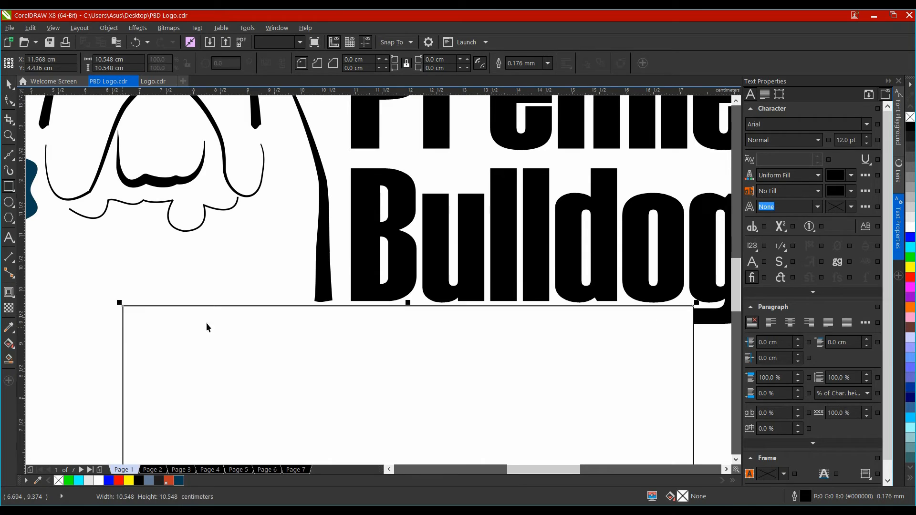
key(Delete)
key(ctrl+z)
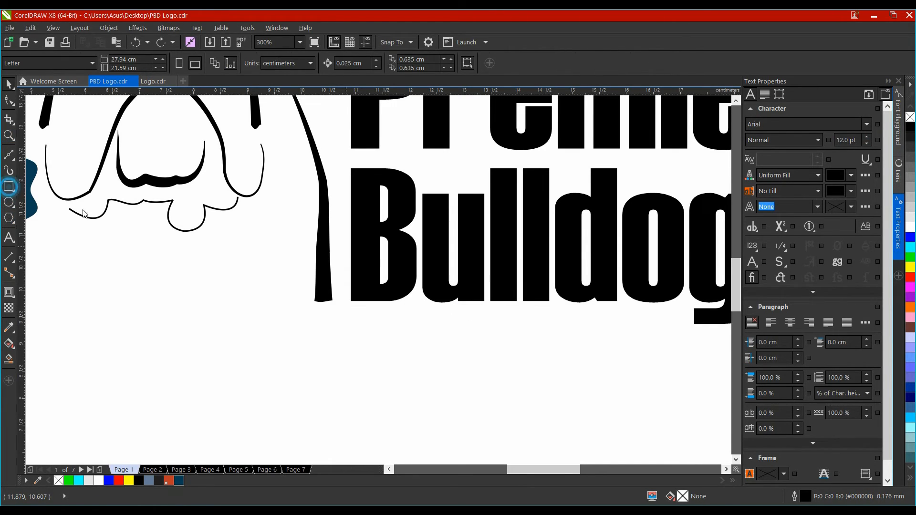
- Draw a thin rectangle beneath the bulldog and text, about 0.34 cm high, and extend it past the badge to about 15.3 cm wide
click(8, 186)
mouse_move(694, 306)
mouse_down()
mouse_move(691, 316)
mouse_move(38, 333)
mouse_move(61, 337)
mouse_move(67, 324)
mouse_up()
click(887, 82)
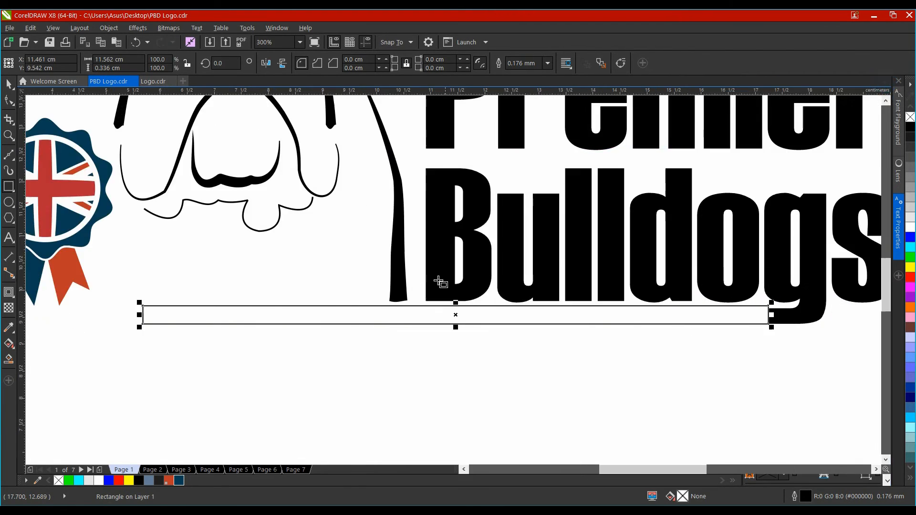
scroll(384, 299, down, 1)
drag(322, 305, 57, 323)
scroll(361, 301, up, 2)
drag(301, 321, 304, 352)
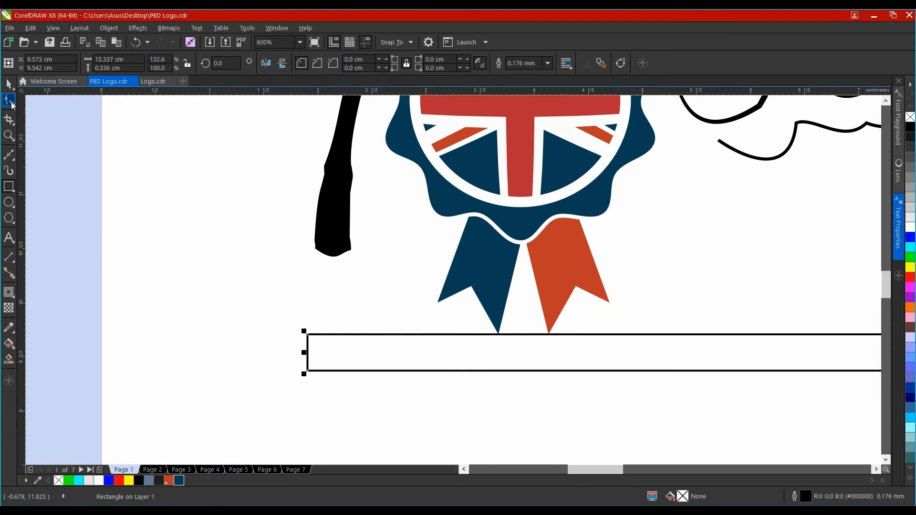
- Ungroup the bulldog artwork into its separate objects
click(10, 101)
click(38, 99)
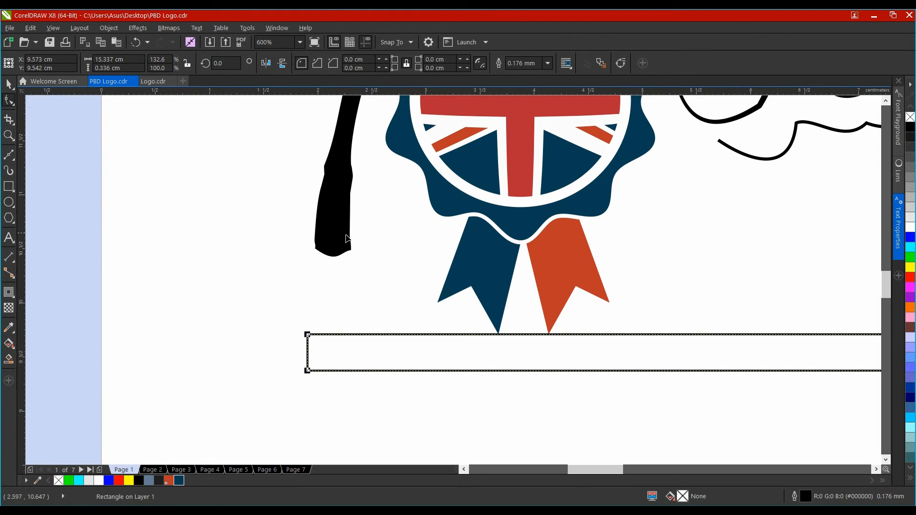
click(337, 235)
click(336, 254)
key(space)
click(335, 237)
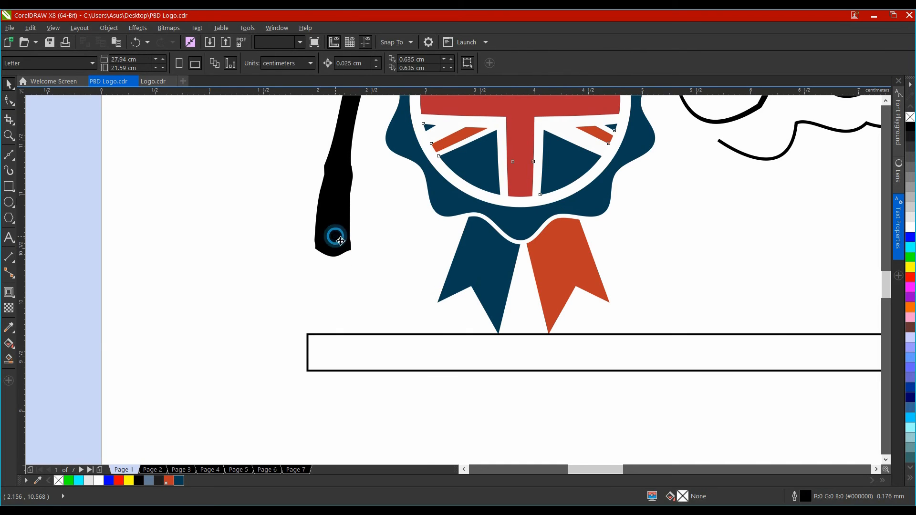
key(ctrl+u)
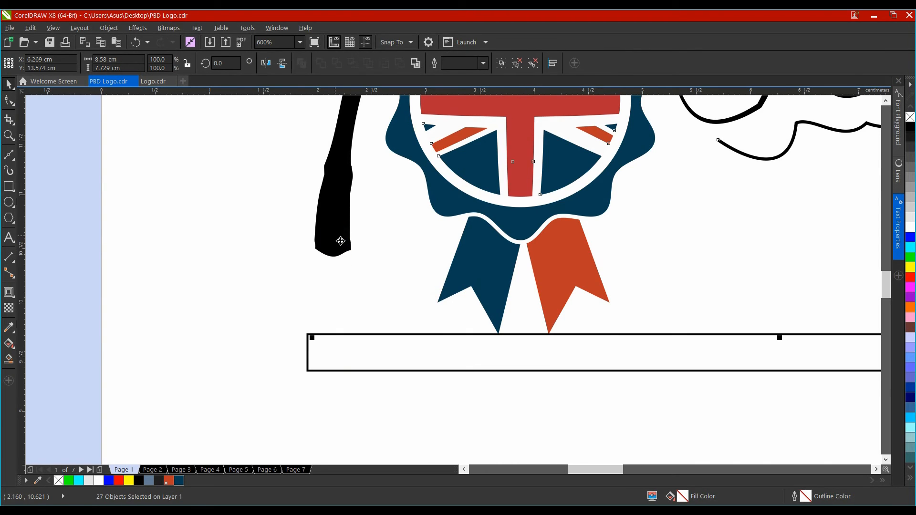
click(196, 188)
- Stretch the lower end nodes of the thick shoulder stroke beside the badge down until the stroke overlaps the thin rectangle
click(337, 233)
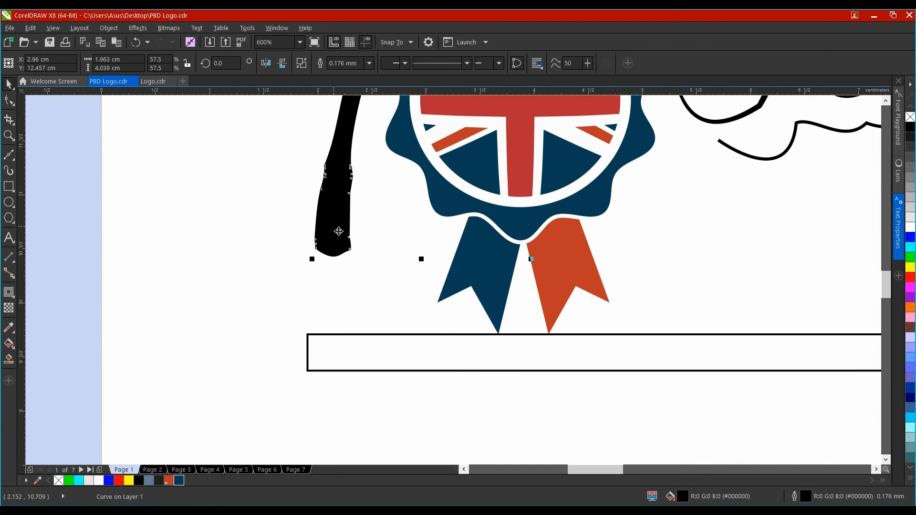
click(10, 108)
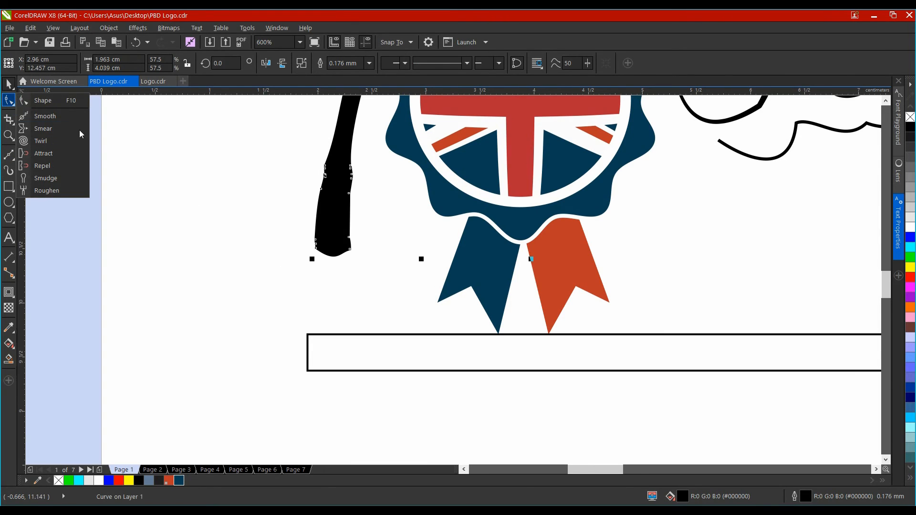
click(50, 102)
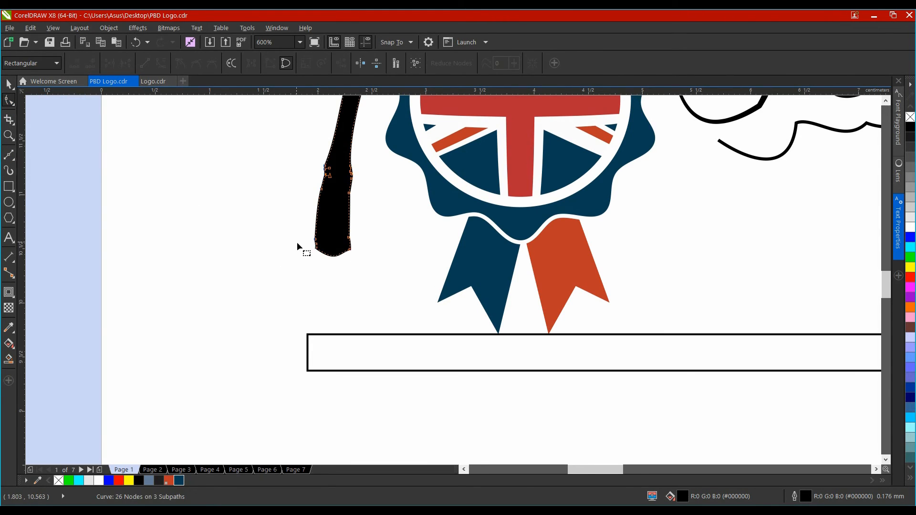
drag(297, 242, 334, 316)
key(ctrl+z)
drag(297, 225, 347, 353)
click(285, 319)
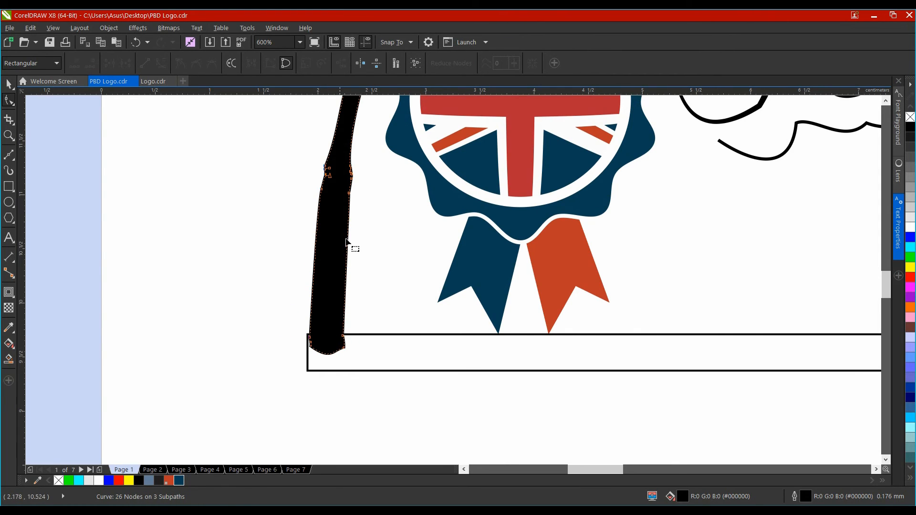
scroll(355, 235, down, 2)
scroll(350, 279, up, 2)
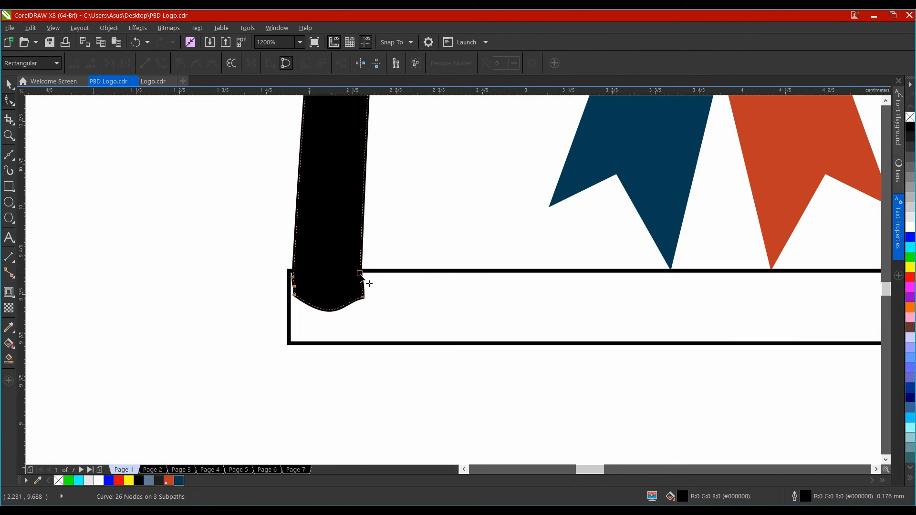
- Flare the shoulder stroke's lower end by pulling its inner corner node outward, removing the surplus node and bending the inner edge inward
drag(360, 274, 407, 287)
double_click(363, 298)
click(404, 268)
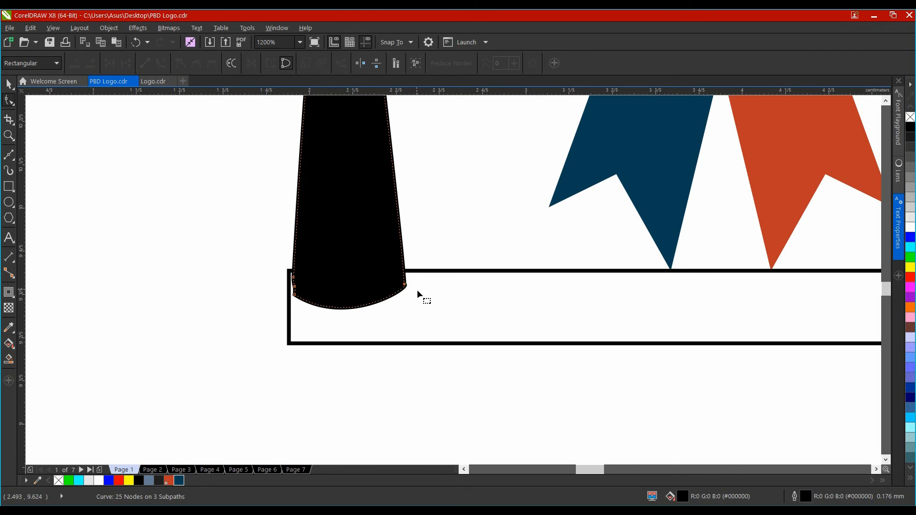
click(405, 286)
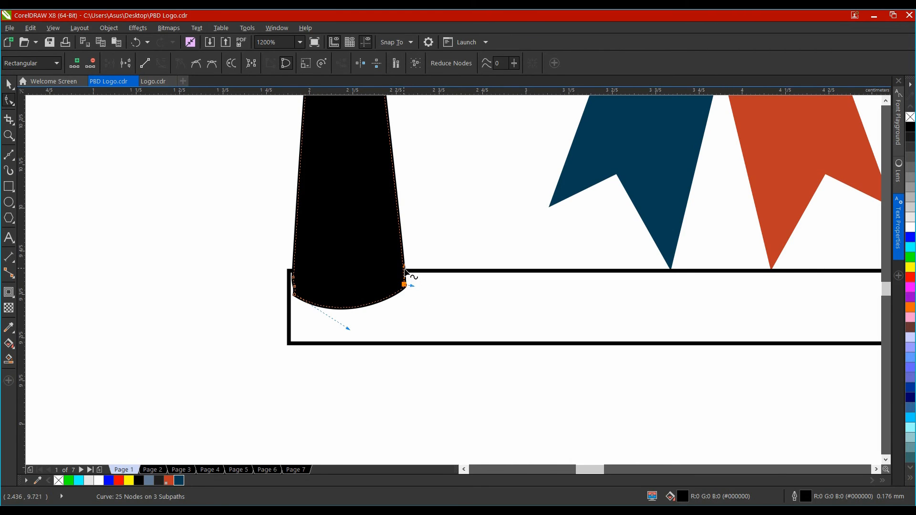
drag(405, 272, 375, 288)
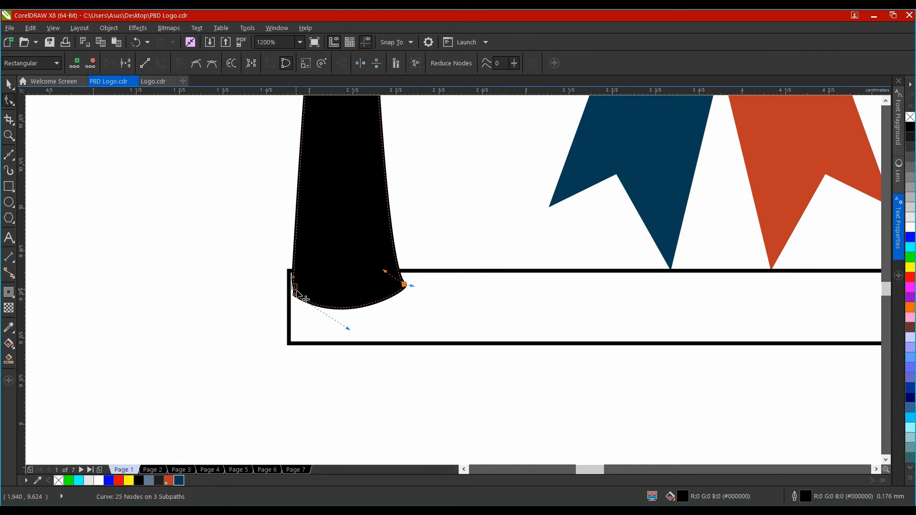
- Shorten the rectangle at the badge end to line up with the shoulder stroke's outer edge, about 15.32 cm wide
key(space)
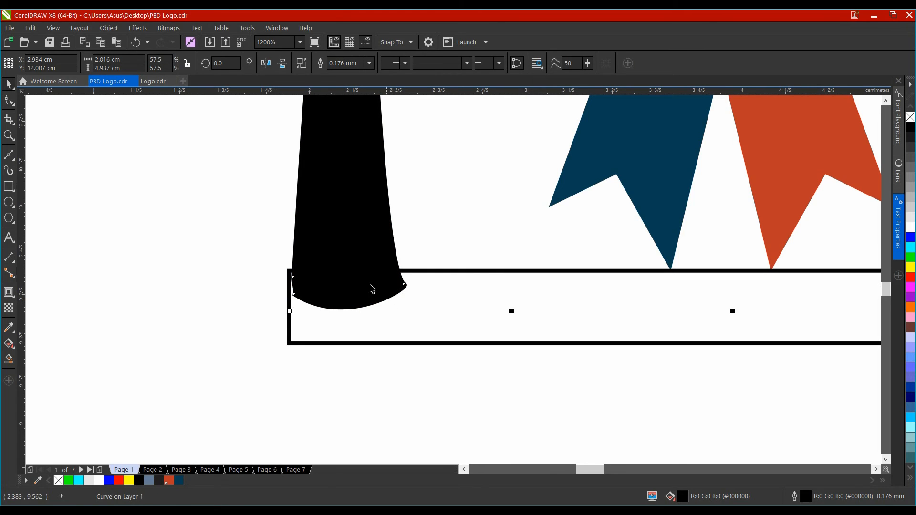
click(308, 270)
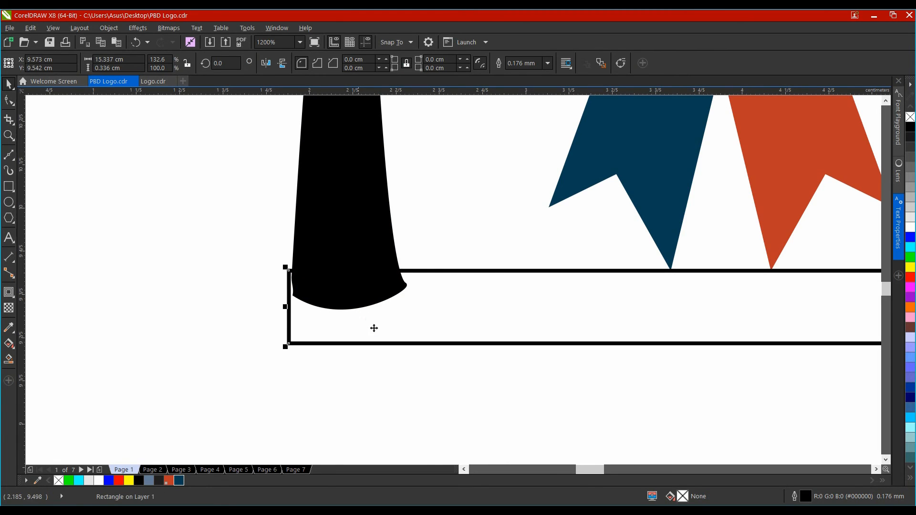
drag(286, 306, 298, 312)
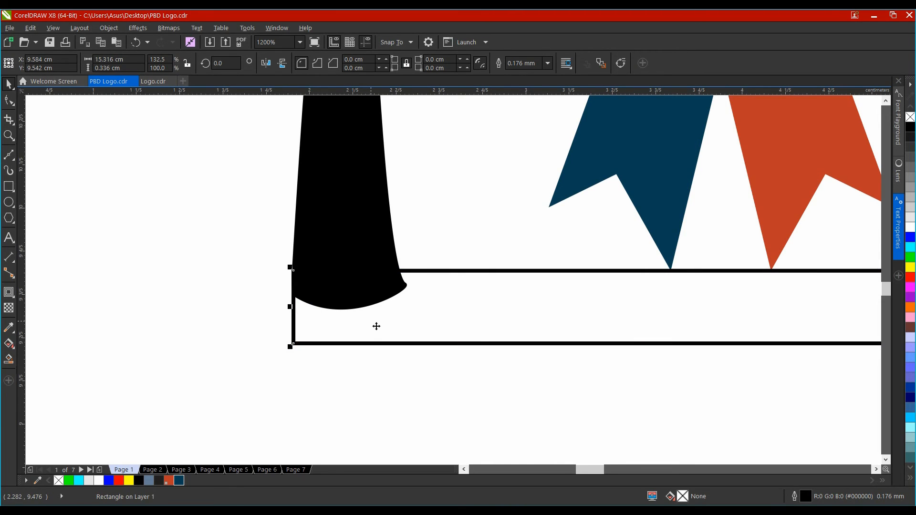
- Pull the inner corner node of the shoulder stroke's lower end further outward along the bar to widen its flare
click(297, 244)
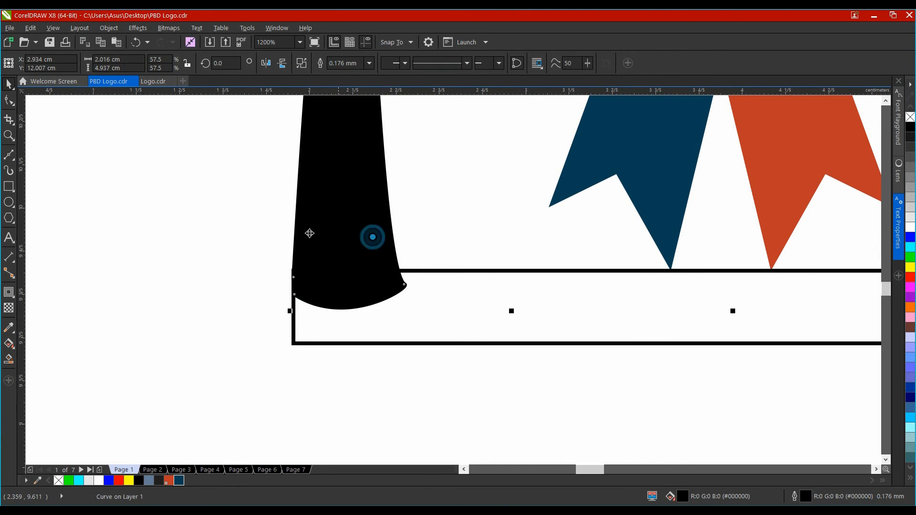
click(9, 101)
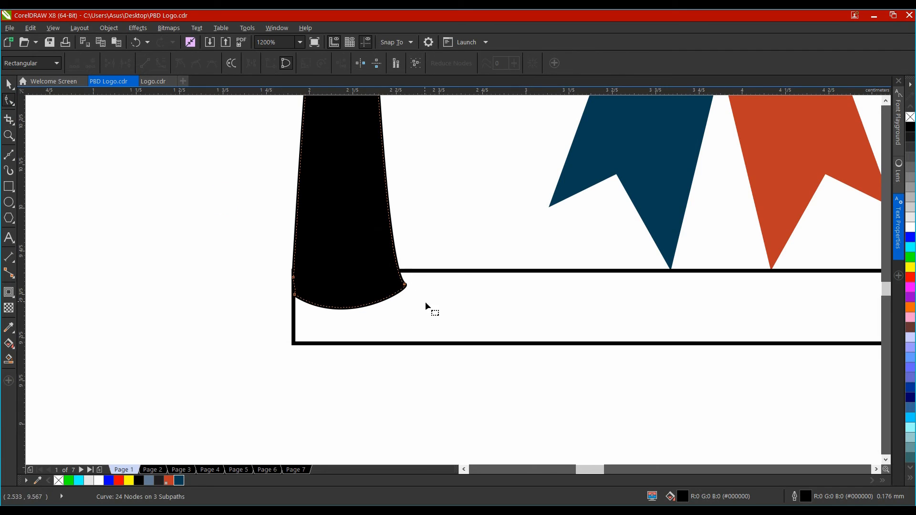
drag(404, 288, 311, 263)
key(space)
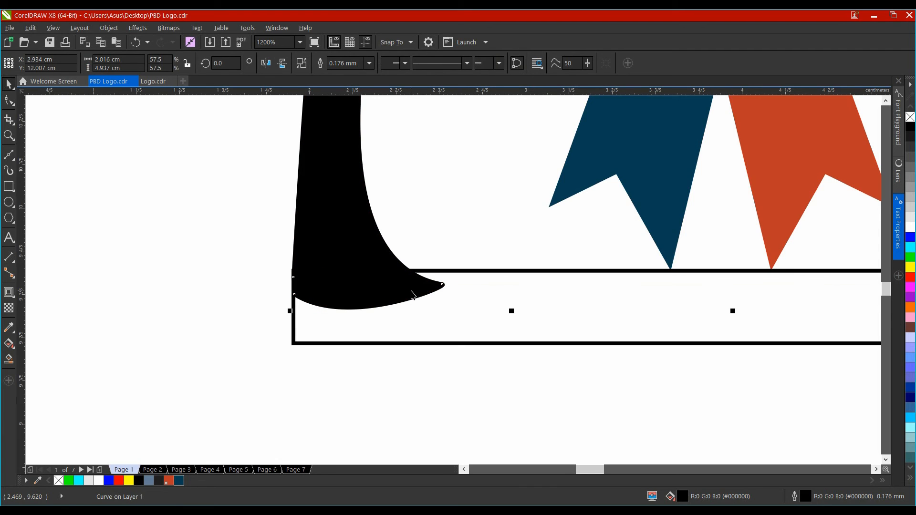
- Extend the base rectangle to overlap the tail of the "g" in Bulldogs, making it about 15.39 cm wide
scroll(447, 303, down, 4)
scroll(611, 270, right, 10)
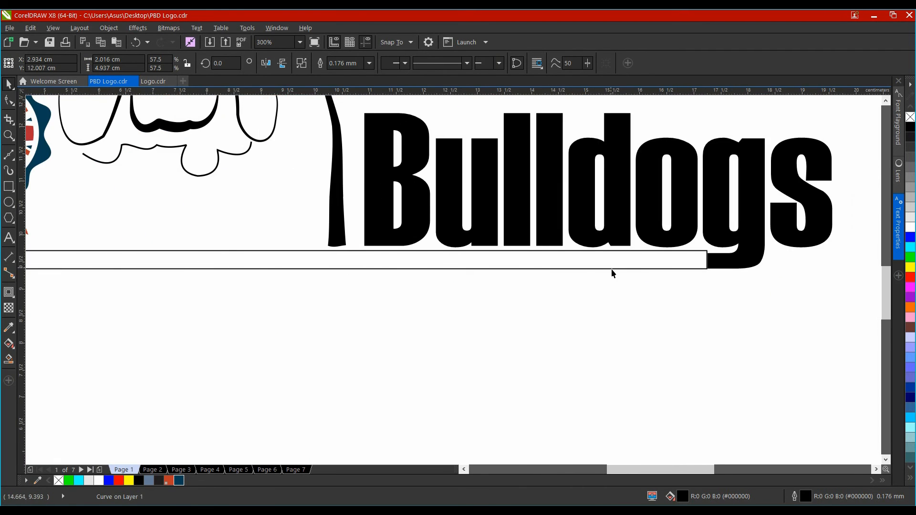
scroll(569, 247, up, 4)
click(573, 243)
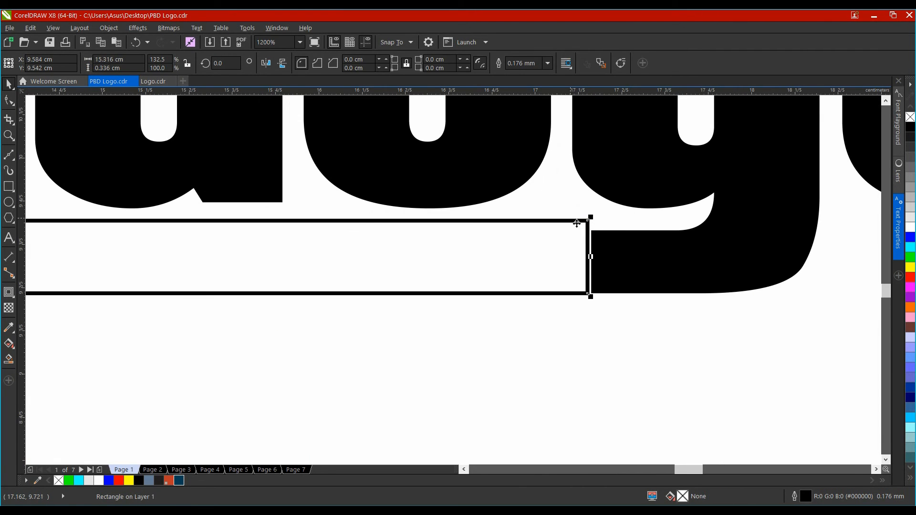
scroll(428, 247, down, 2)
scroll(296, 239, left, 2)
scroll(296, 238, left, 3)
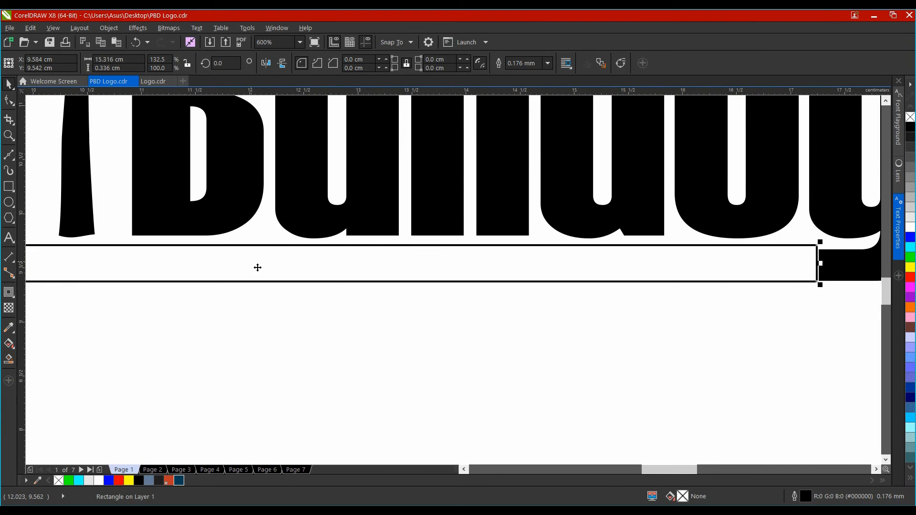
scroll(256, 265, down, 2)
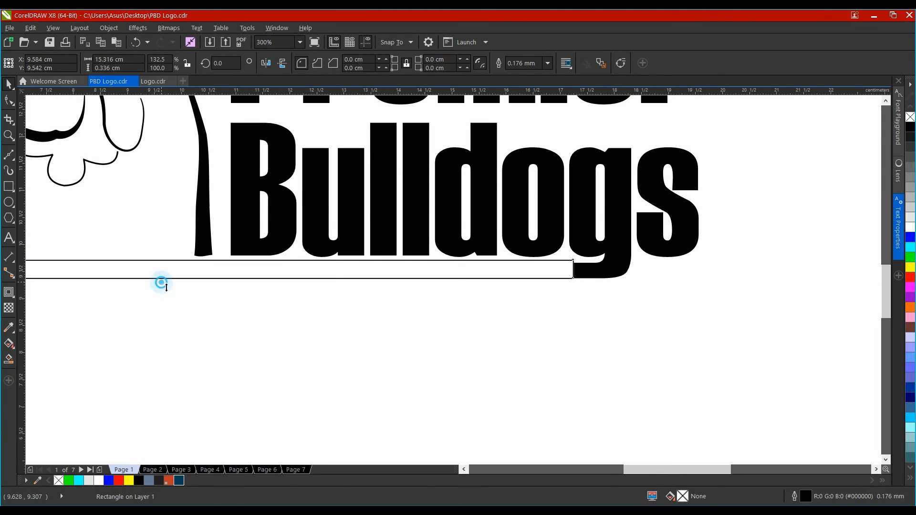
drag(159, 282, 699, 288)
drag(594, 289, 575, 256)
scroll(589, 281, up, 2)
scroll(589, 272, down, 1)
scroll(509, 257, down, 1)
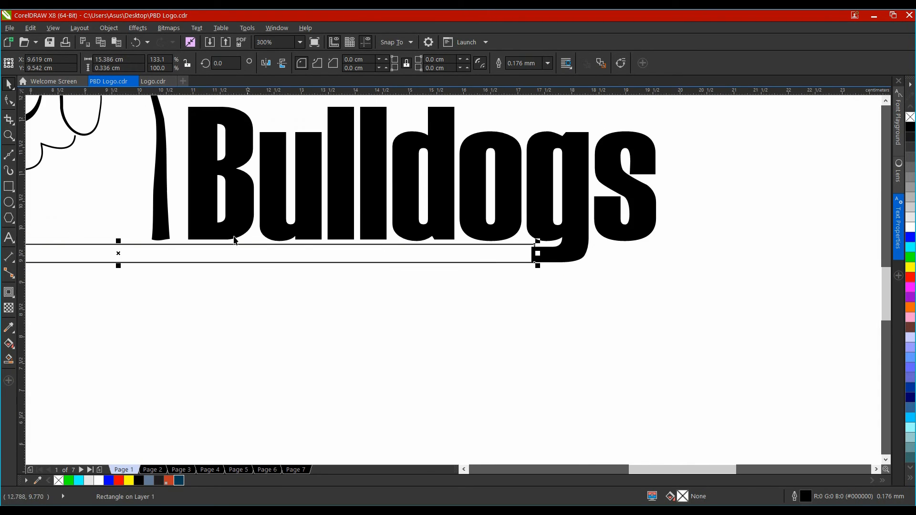
- Lower the rectangle's upper edge to match the thickness of the "g" tail, about 0.29 cm high
click(120, 243)
click(173, 257)
drag(118, 243, 536, 251)
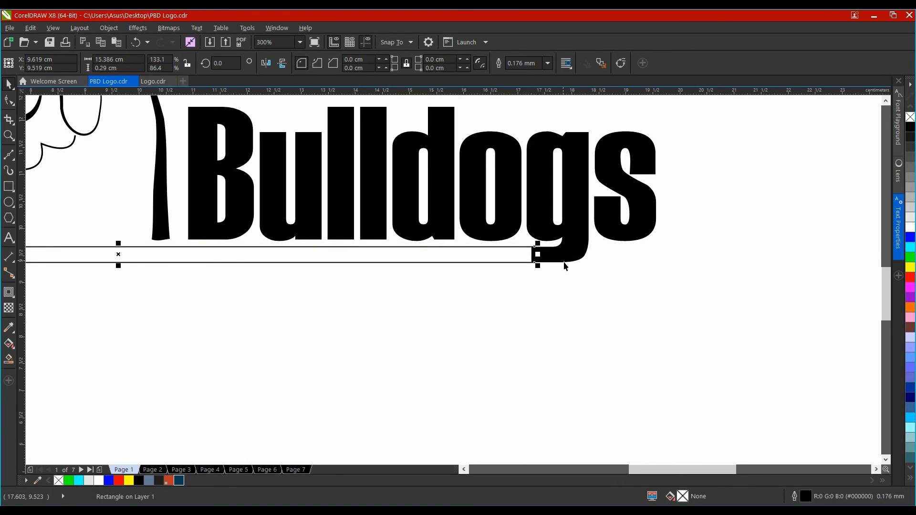
- Remove the rectangle's outline and fill it black so it merges with the "g" tail as a solid base bar
scroll(565, 266, up, 3)
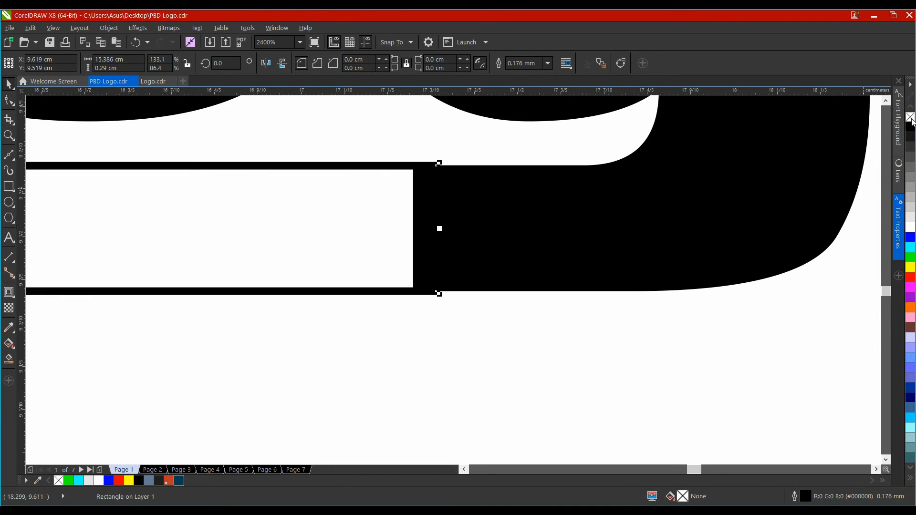
right_click(910, 118)
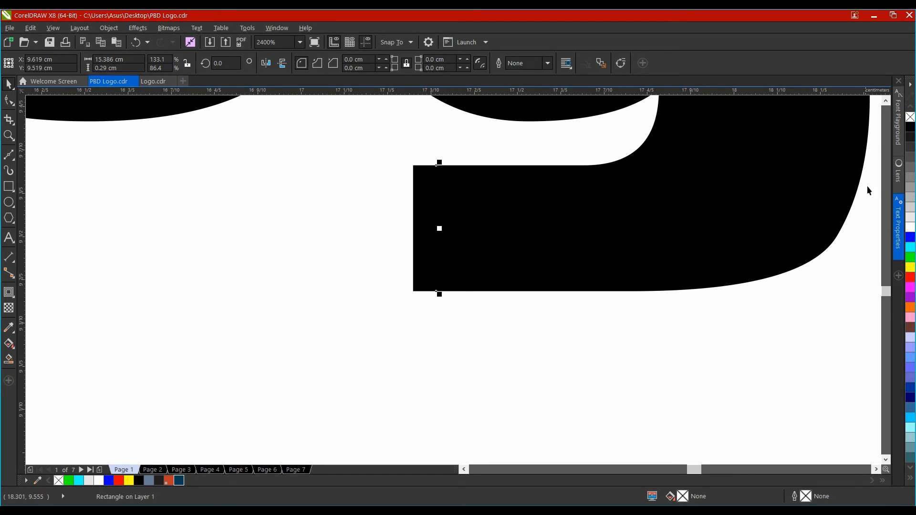
click(911, 128)
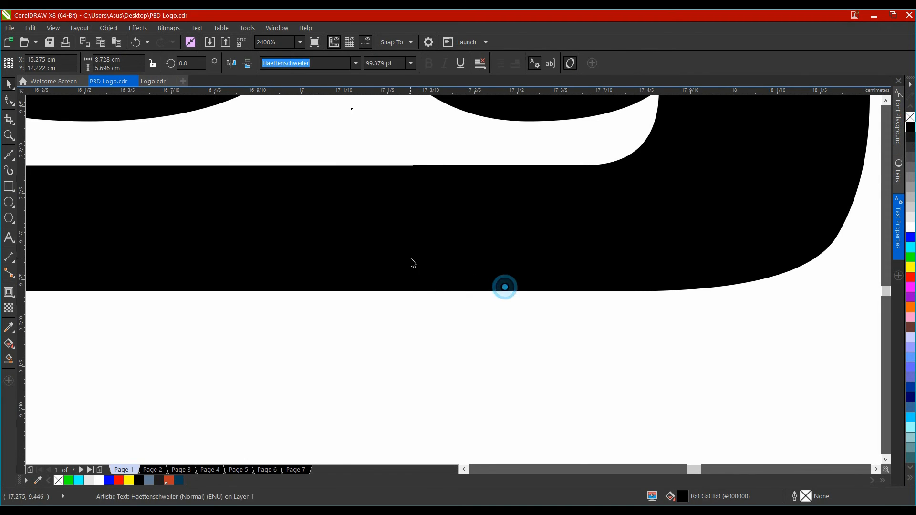
scroll(414, 260, down, 2)
scroll(415, 263, down, 1)
scroll(349, 288, down, 1)
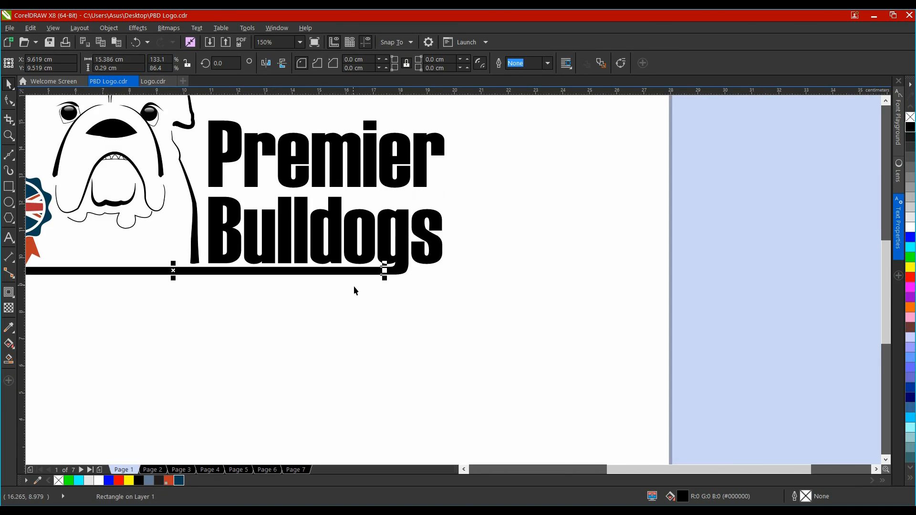
drag(354, 285, 500, 302)
click(476, 341)
drag(483, 352, 537, 370)
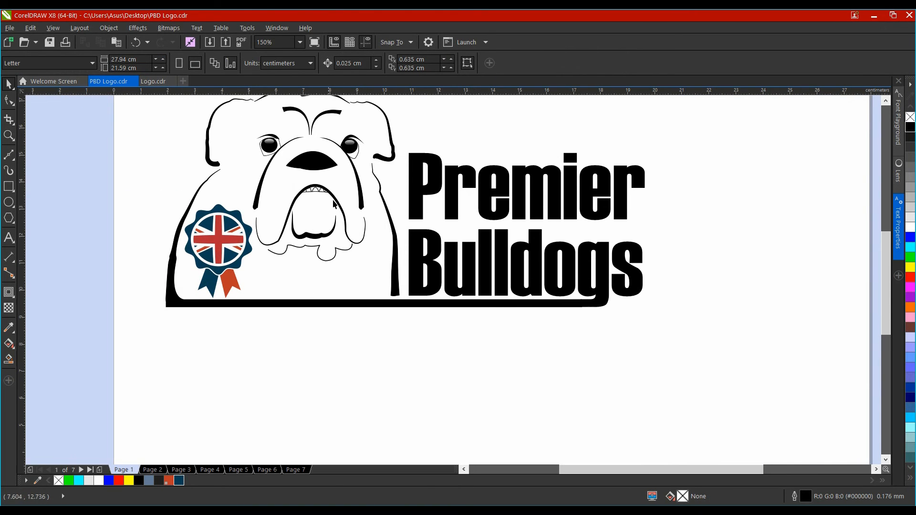
- Review the whole logo on the page, checking how the bulldog, badge, lettering and base bar work together
drag(394, 197, 400, 225)
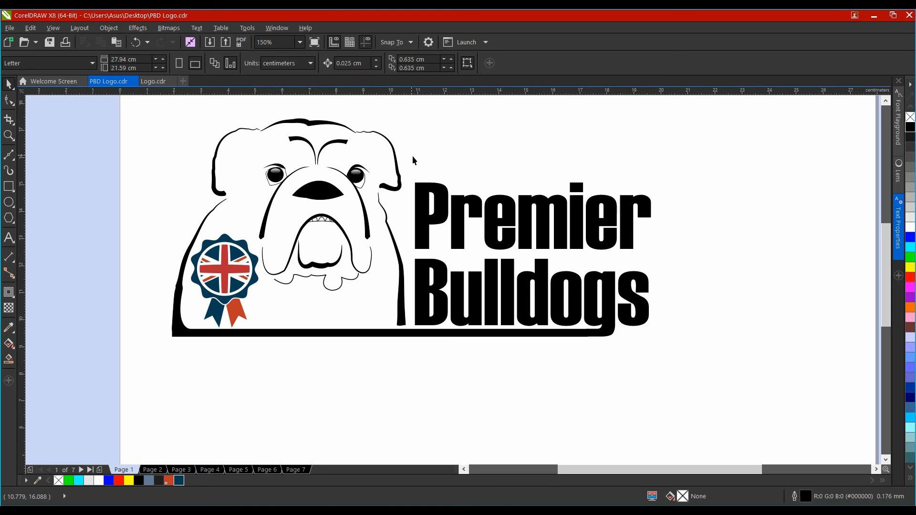
click(539, 224)
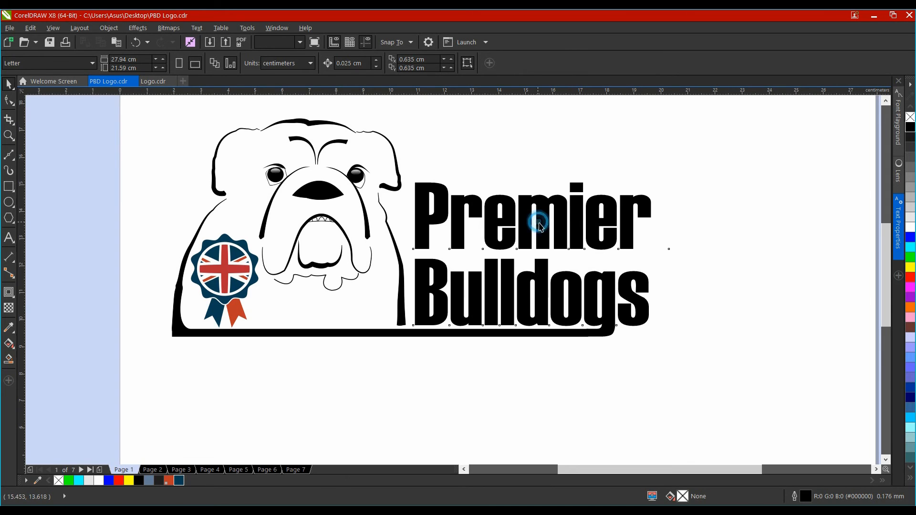
click(676, 191)
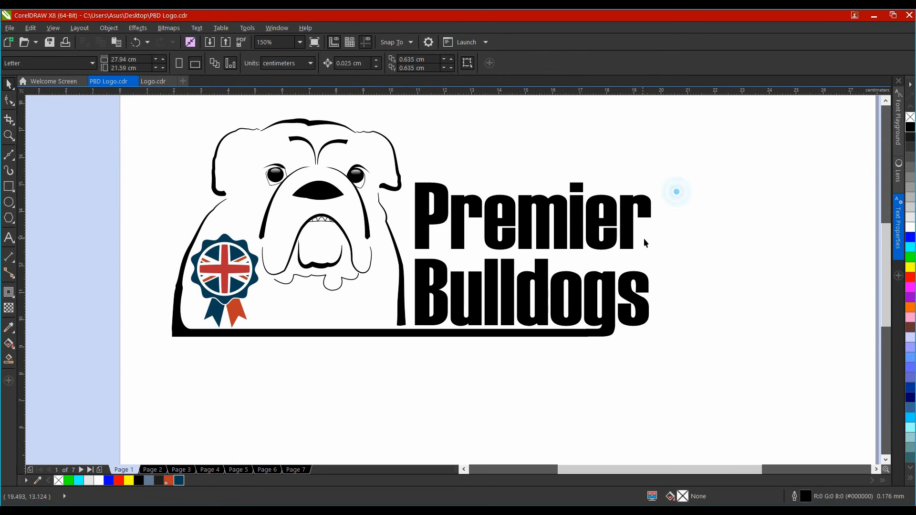
click(625, 241)
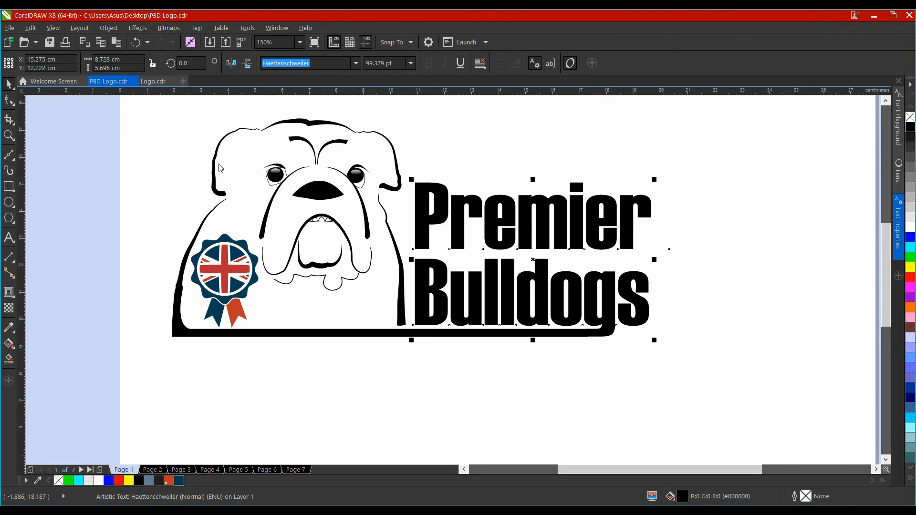
click(566, 151)
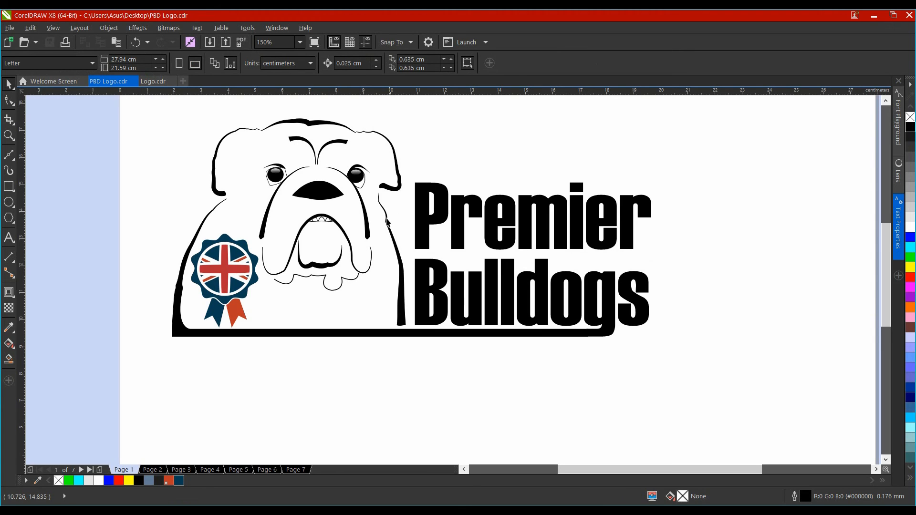
scroll(376, 268, down, 2)
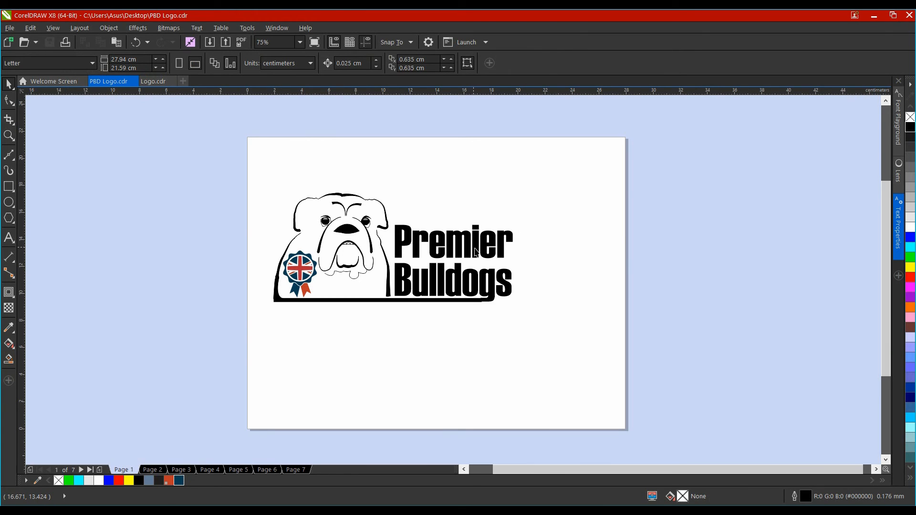
scroll(476, 252, up, 3)
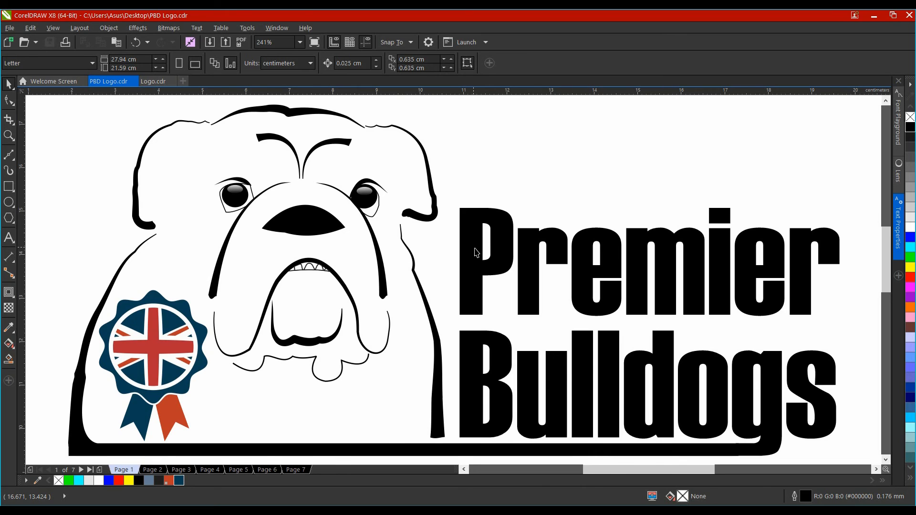
scroll(476, 251, down, 2)
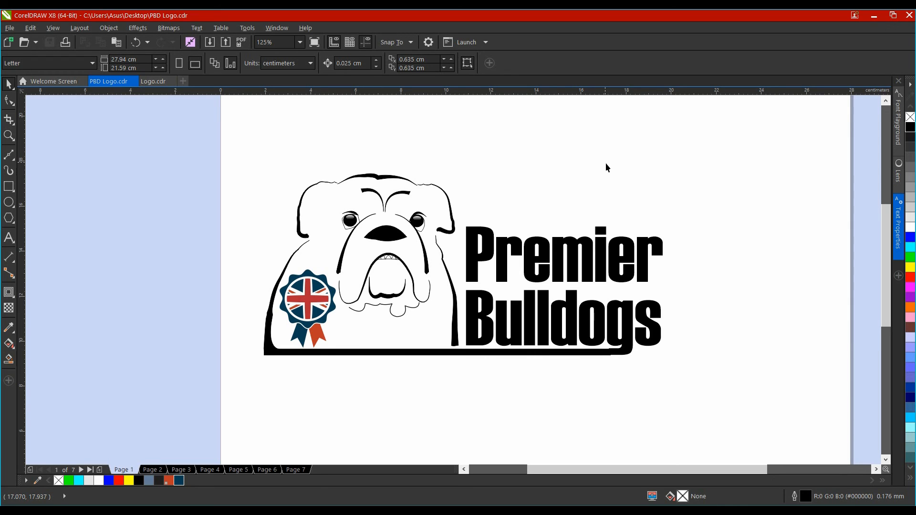
- Copy the bulldog silhouette curve from Page 4 and paste it onto Page 1
click(190, 470)
click(208, 469)
click(425, 322)
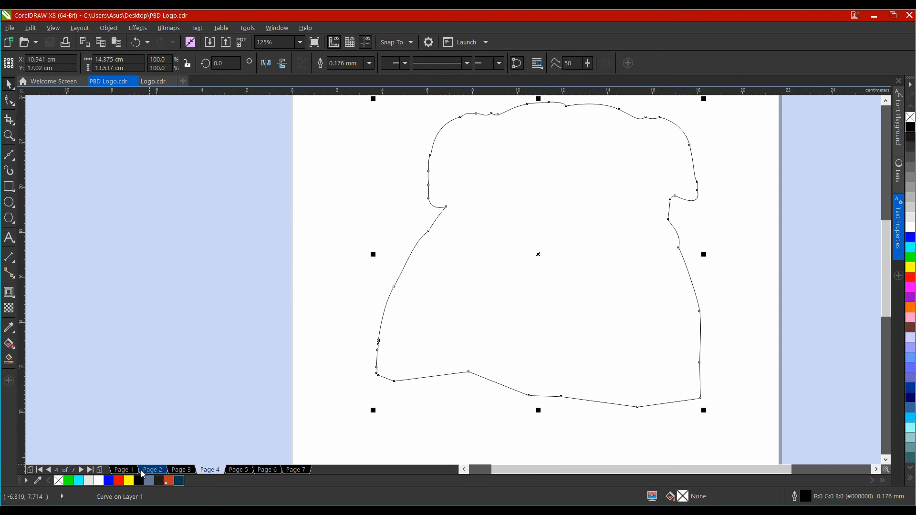
click(123, 470)
key(ctrl+v)
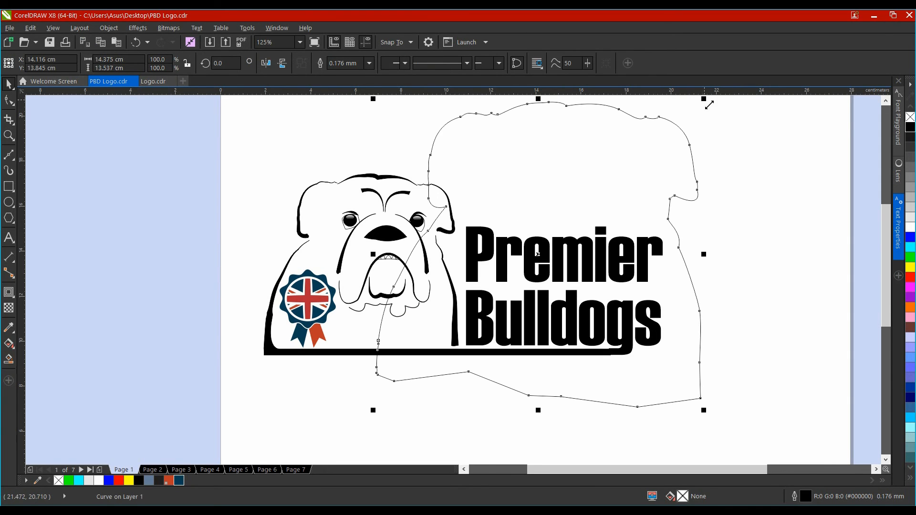
- Scale the pasted silhouette down to about 8.59 cm wide and place it over the bulldog drawing
drag(704, 100, 614, 185)
mouse_move(568, 215)
mouse_down()
mouse_move(459, 218)
mouse_move(564, 203)
mouse_up()
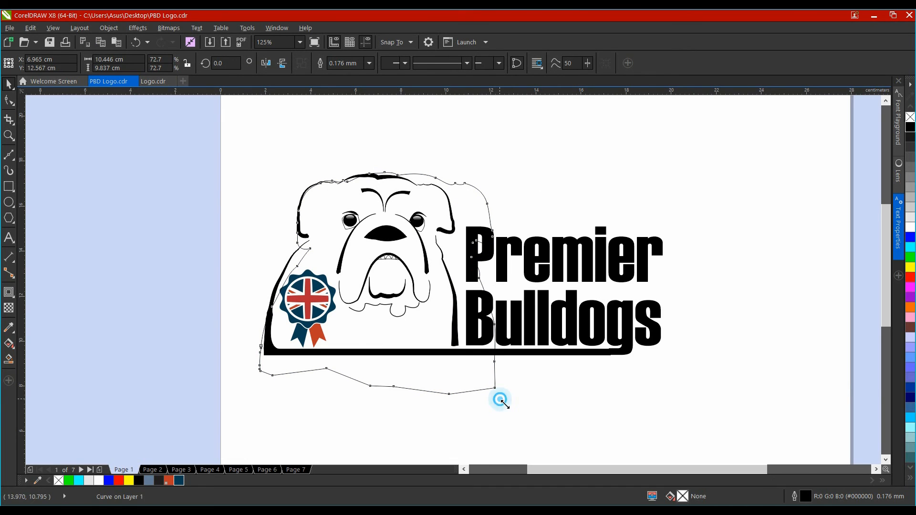
drag(498, 399, 457, 367)
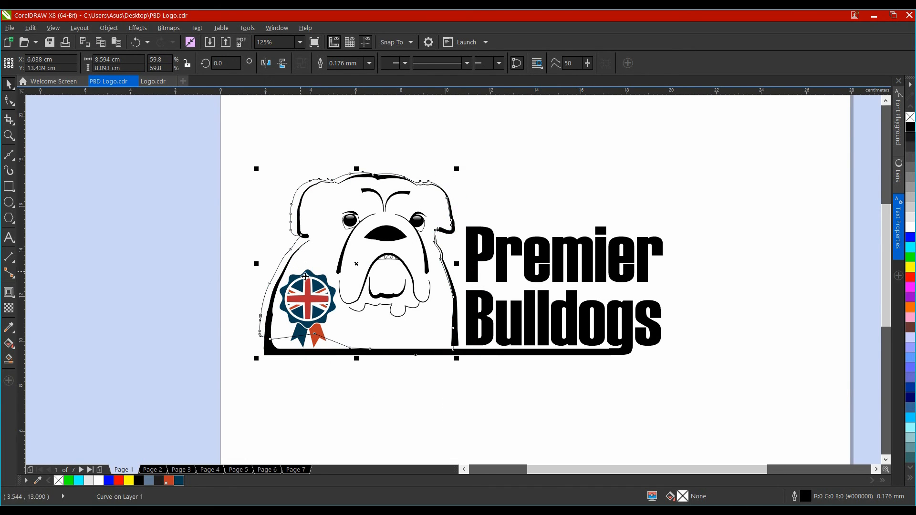
- Nudge the silhouette sideways and slightly down until its badge-side edge lines up with the bulldog's outline
key(Right)
key(Right)
key(Right)
key(Right)
key(Right)
key(Right)
key(Right)
key(Right)
key(Right)
key(Right)
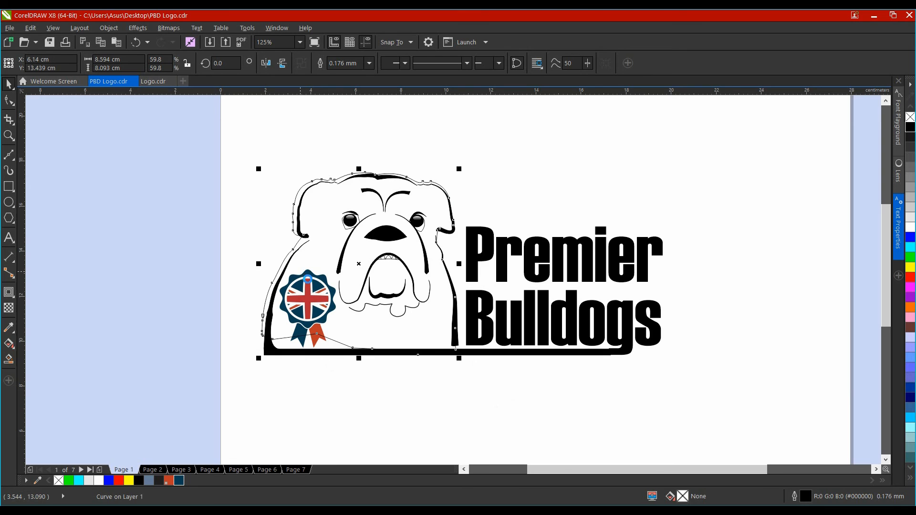
key(Down)
key(Right)
key(Right)
key(Right)
key(Up)
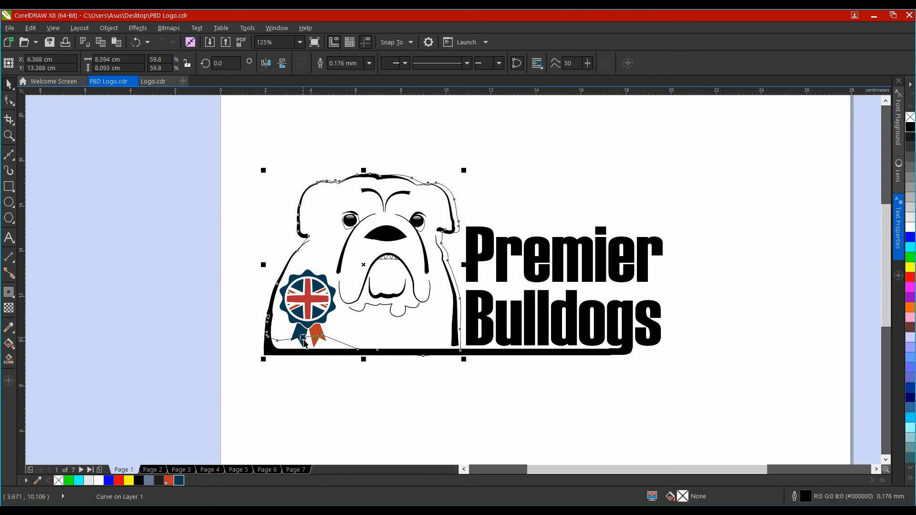
- Resize the silhouette to fit the bulldog's head and shoulders, about 8.33 cm wide and 8.06 cm high
scroll(470, 178, up, 2)
mouse_move(452, 158)
mouse_down()
mouse_move(440, 168)
mouse_move(442, 156)
mouse_move(443, 166)
mouse_up()
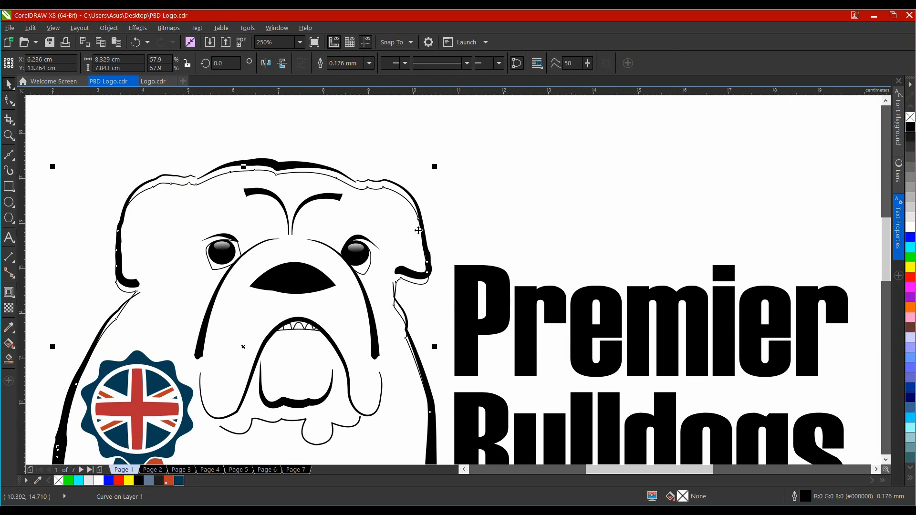
drag(243, 167, 249, 157)
scroll(290, 210, down, 1)
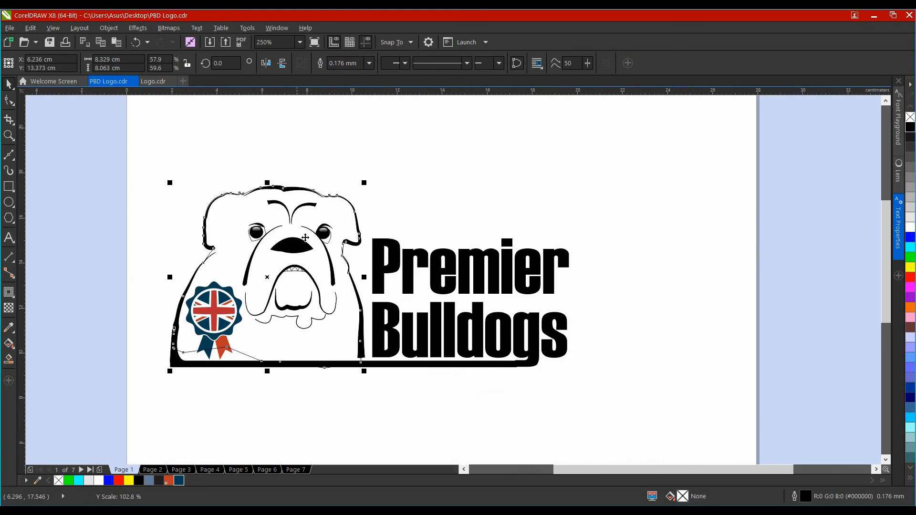
- Fill the silhouette with the badge's dark blue and send it behind the bulldog line art
drag(332, 368, 349, 306)
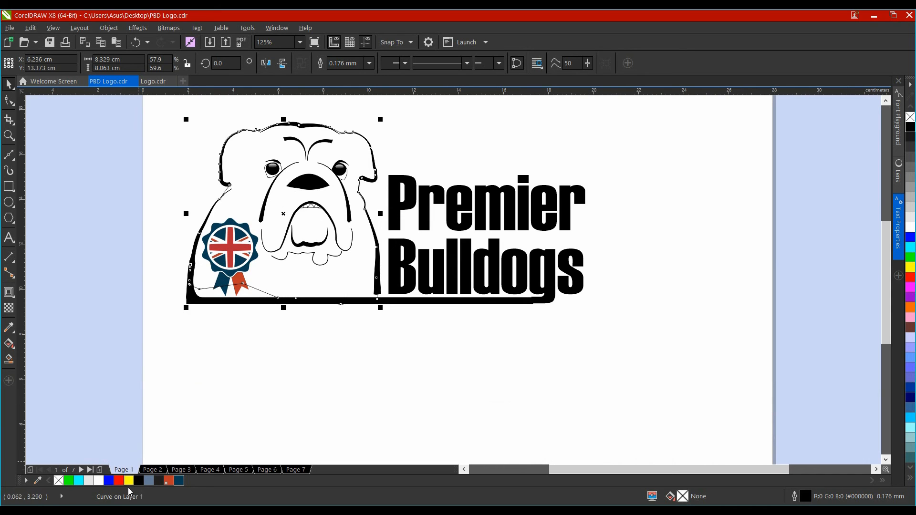
click(180, 482)
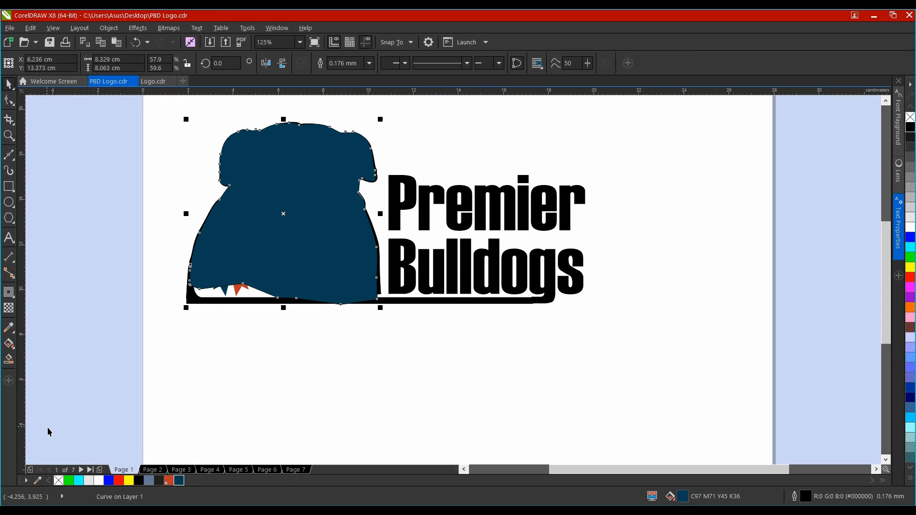
key(shift+Page_Down)
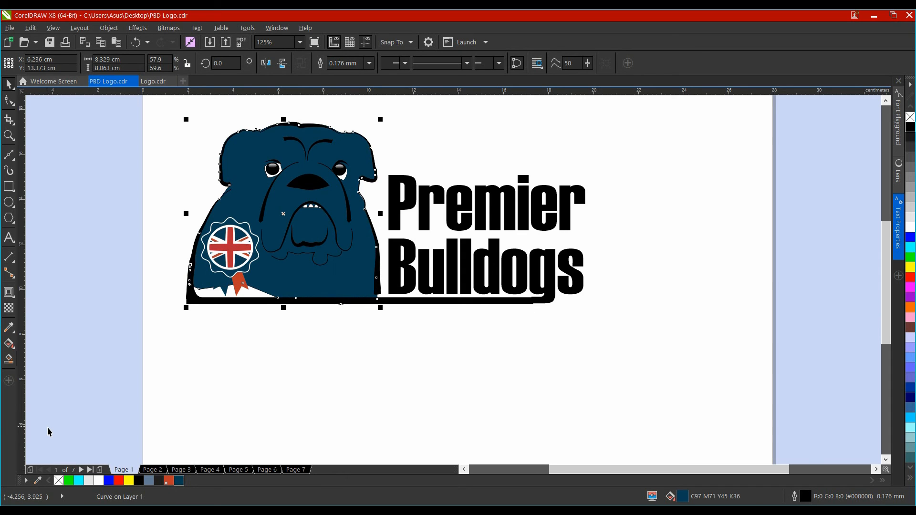
- Try cyan and blue fills on the bulldog silhouette, ending with red (#FF0000)
click(910, 245)
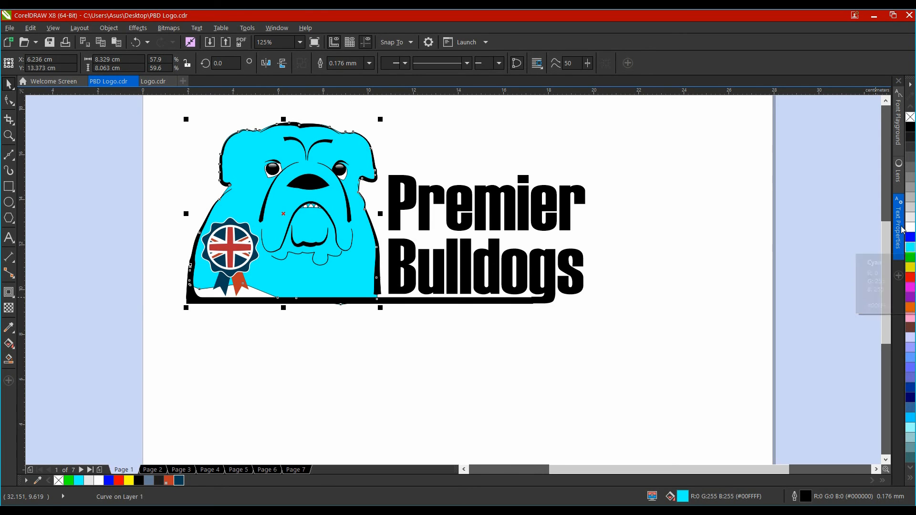
click(911, 238)
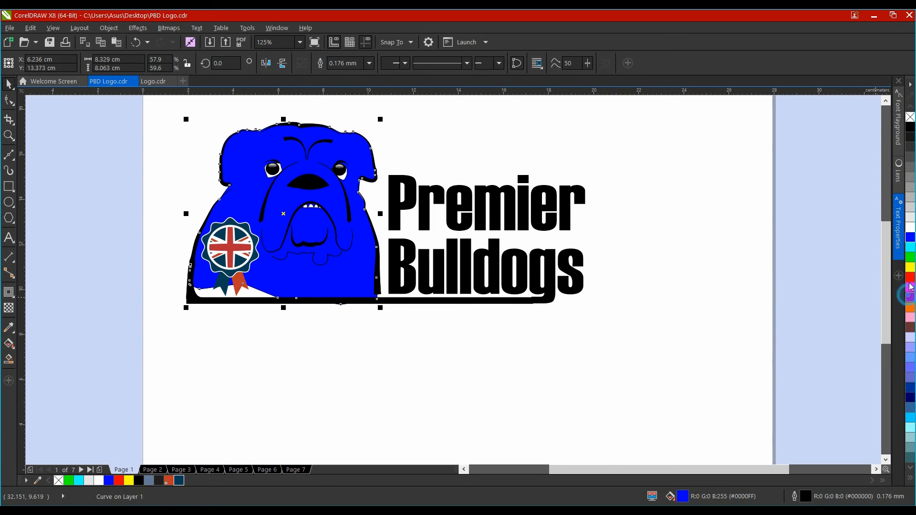
click(910, 281)
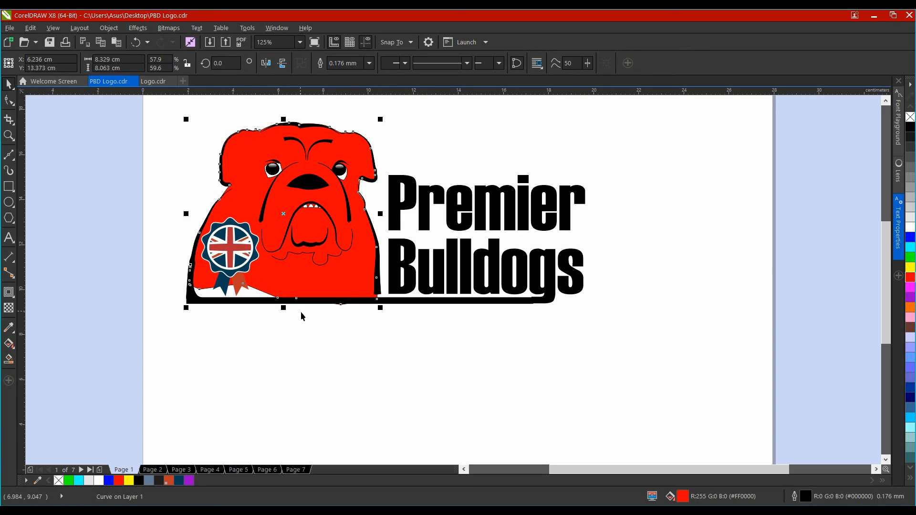
scroll(324, 300, down, 1)
scroll(324, 300, up, 1)
drag(325, 301, 401, 324)
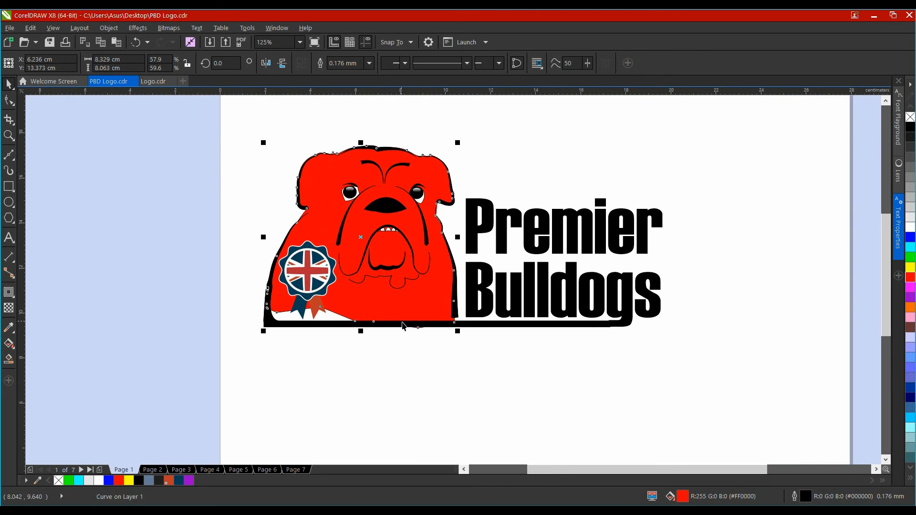
key(F10)
key(space)
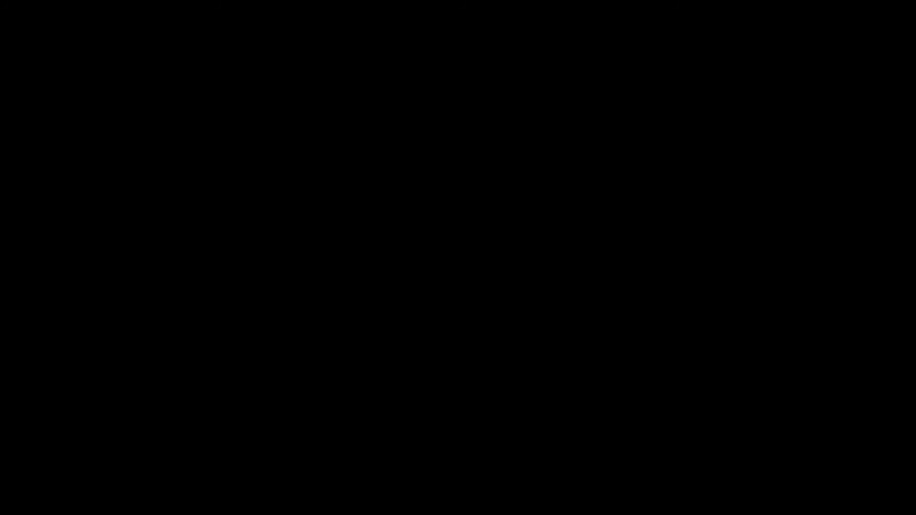